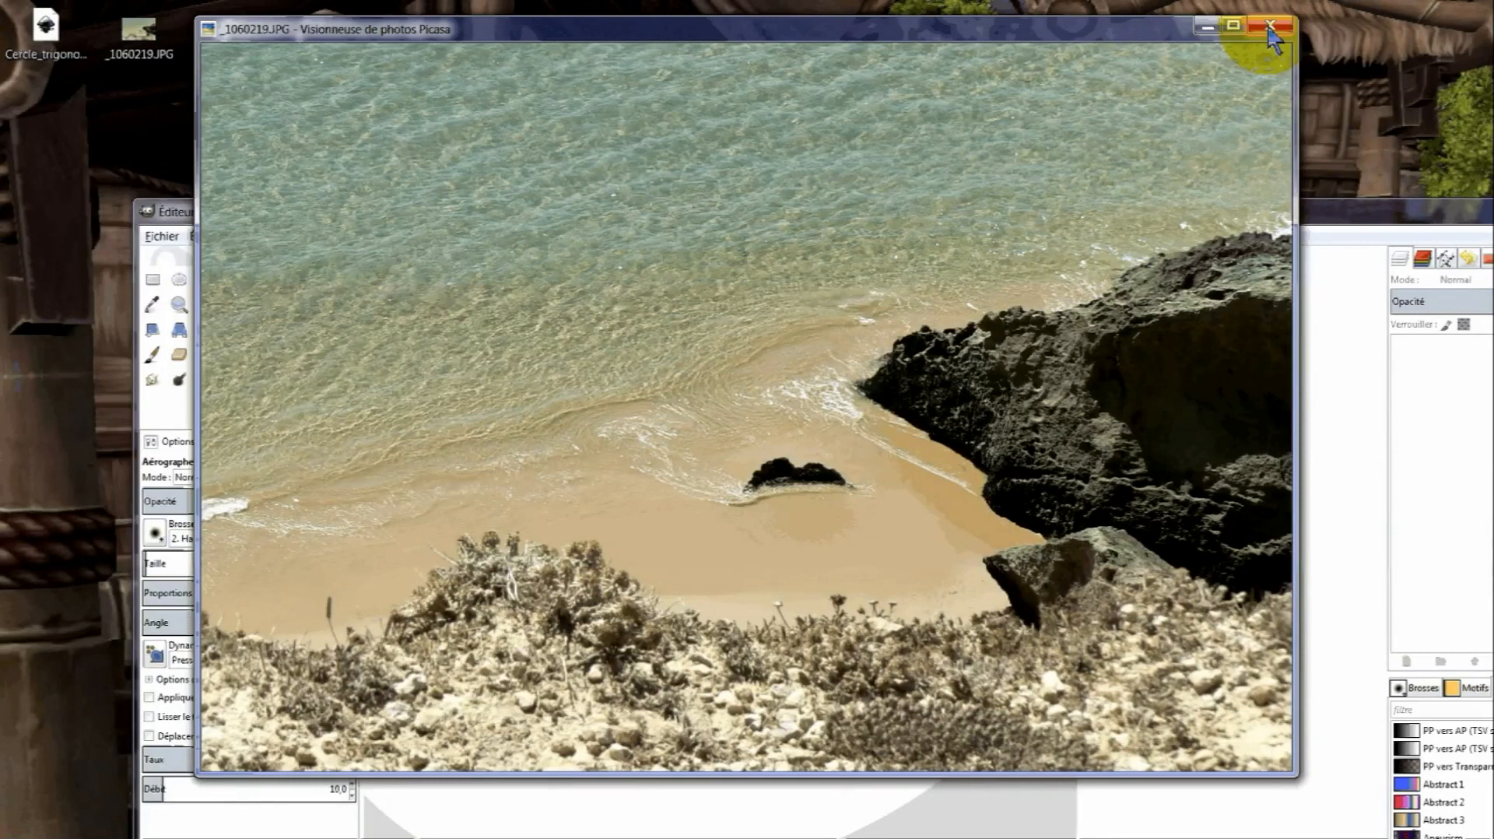
Close the photo viewer, switch to the maximized GIMP window and create four layer groups above the photo layer.
left_click(1270, 28)
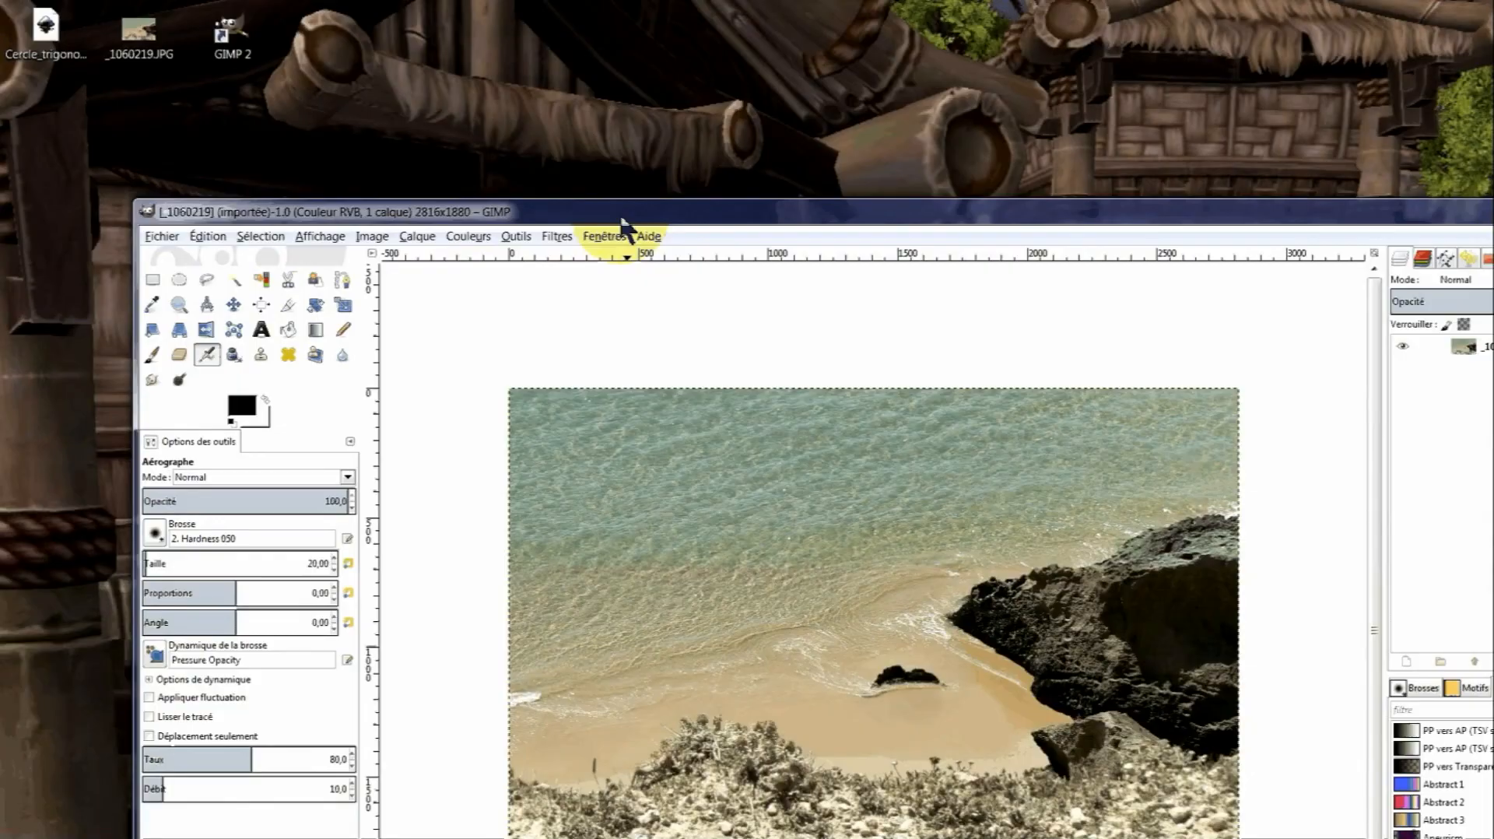
double_click(622, 218)
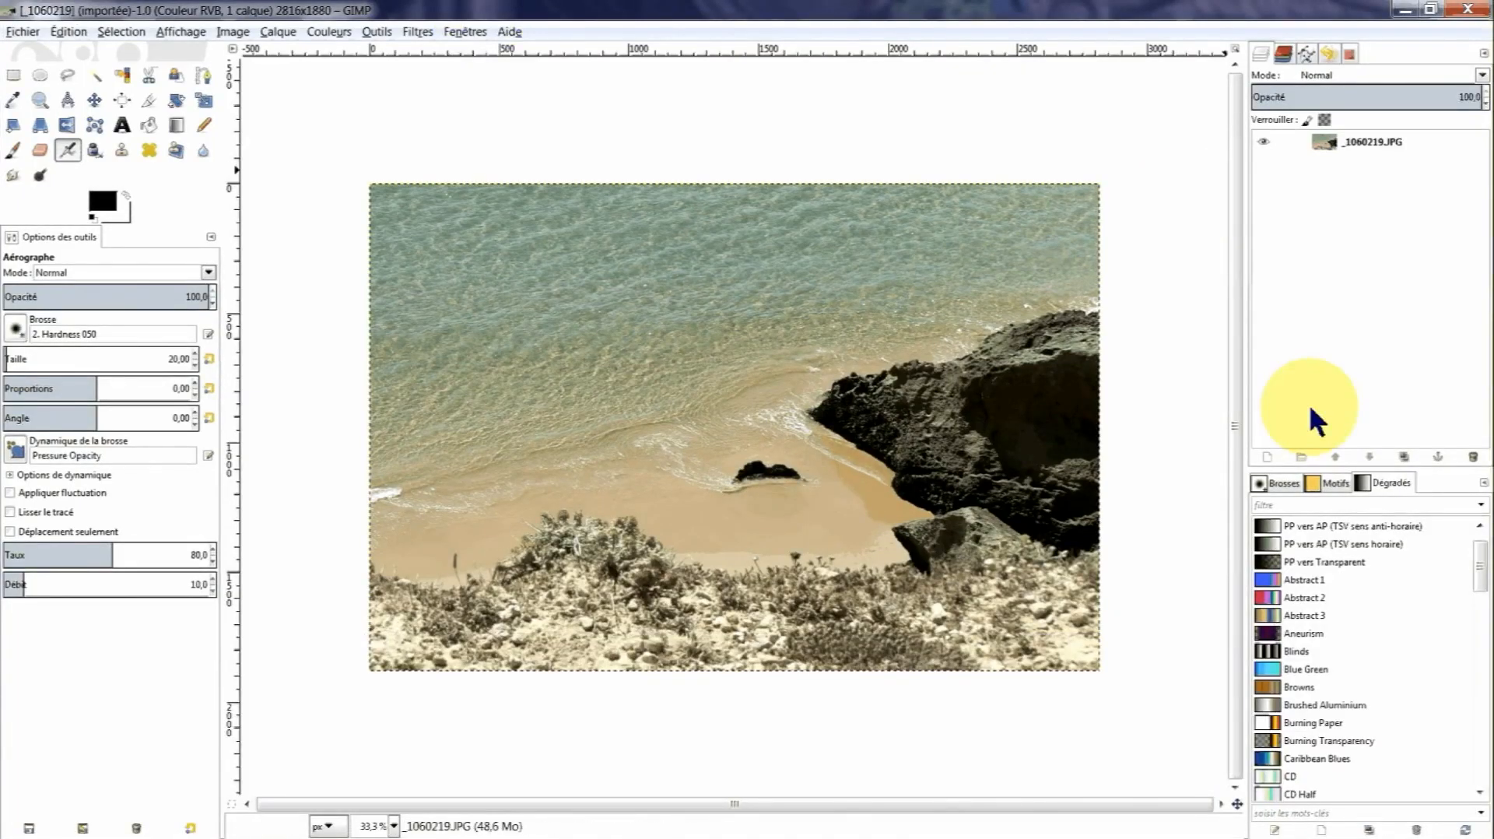
left_click(1301, 457)
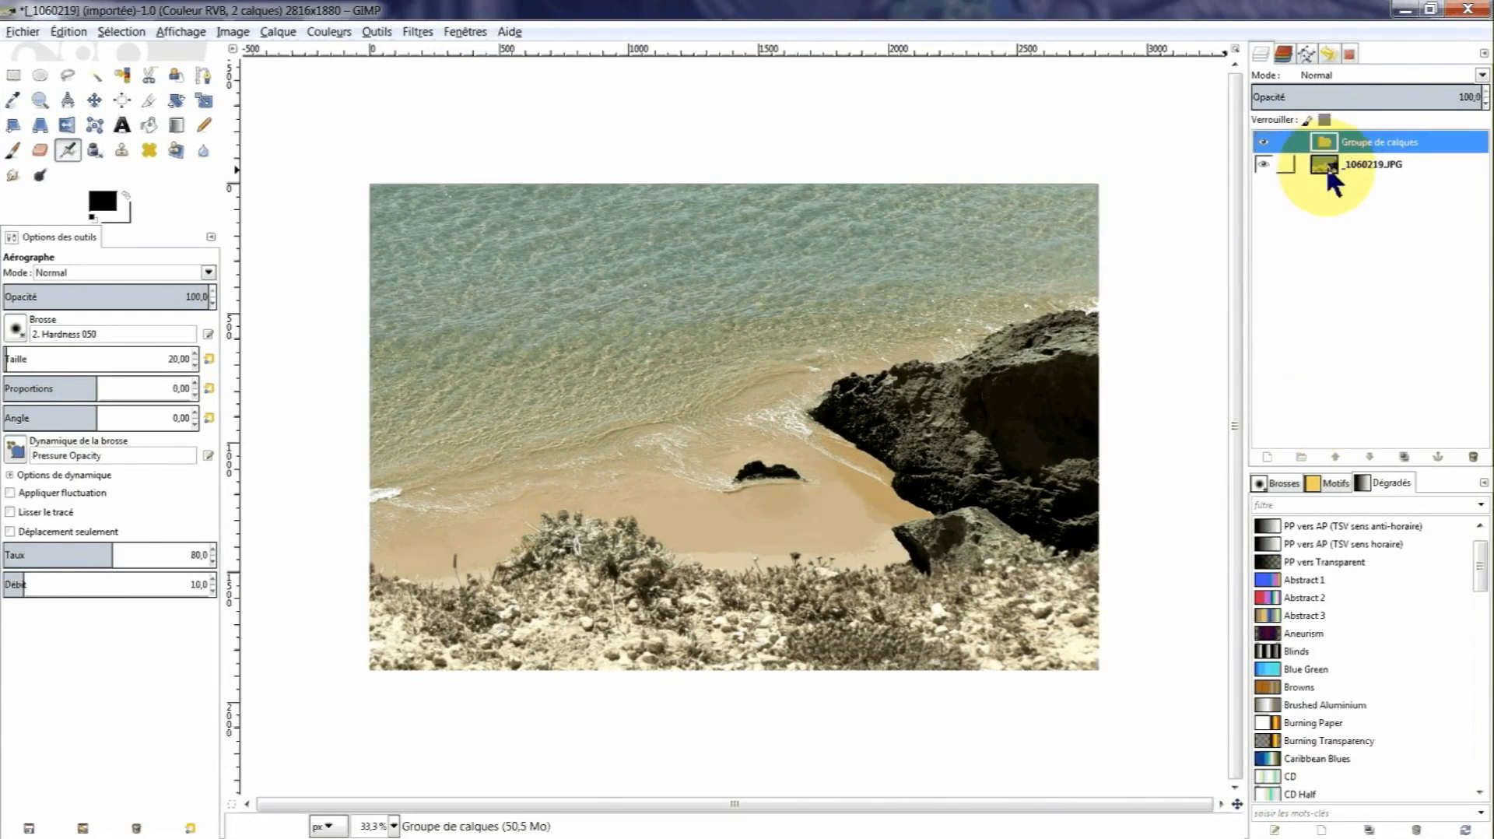
left_click_drag(1329, 173, 1360, 138)
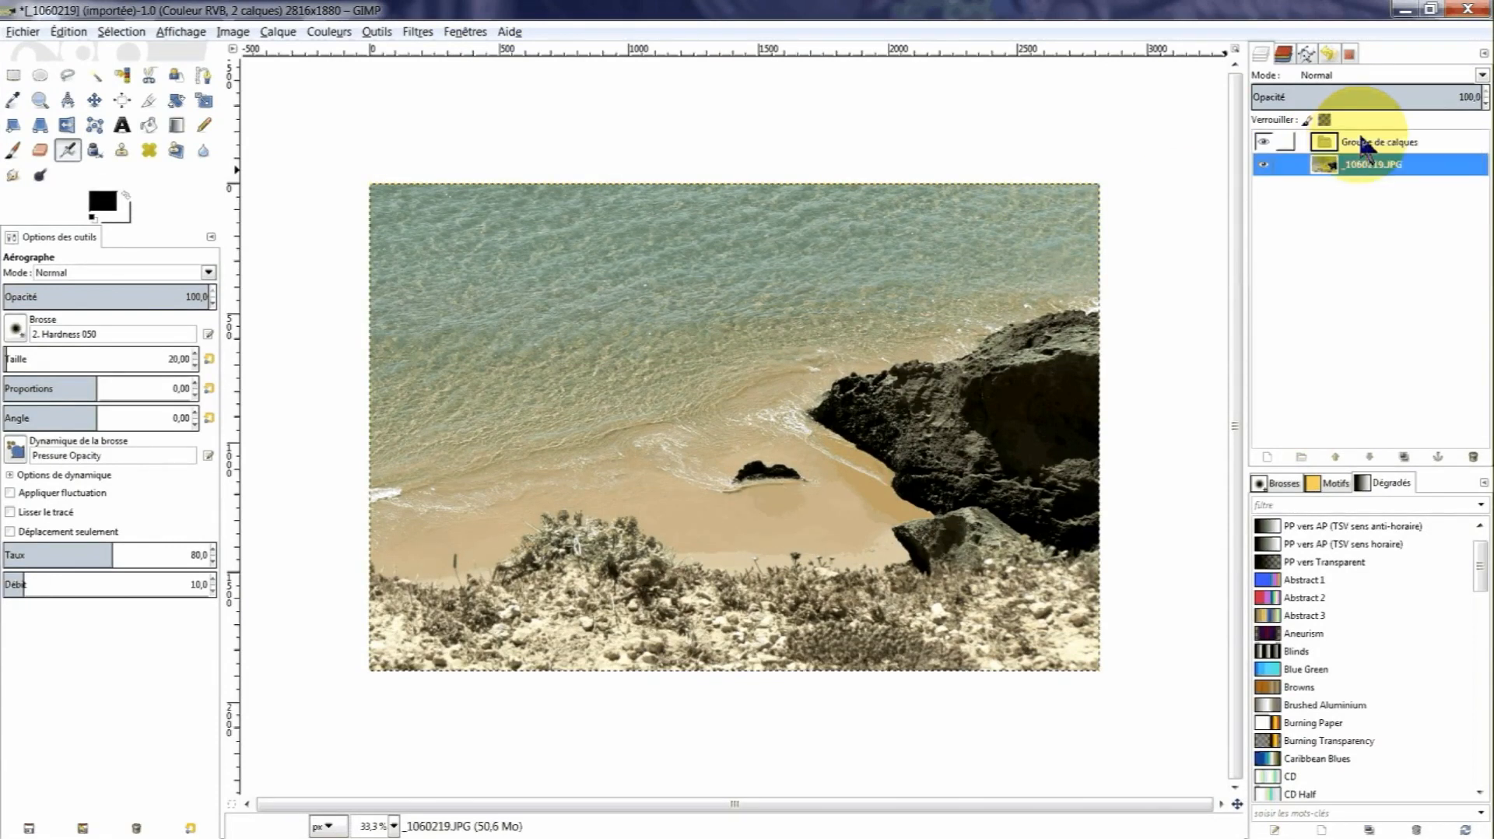
left_click(1333, 144)
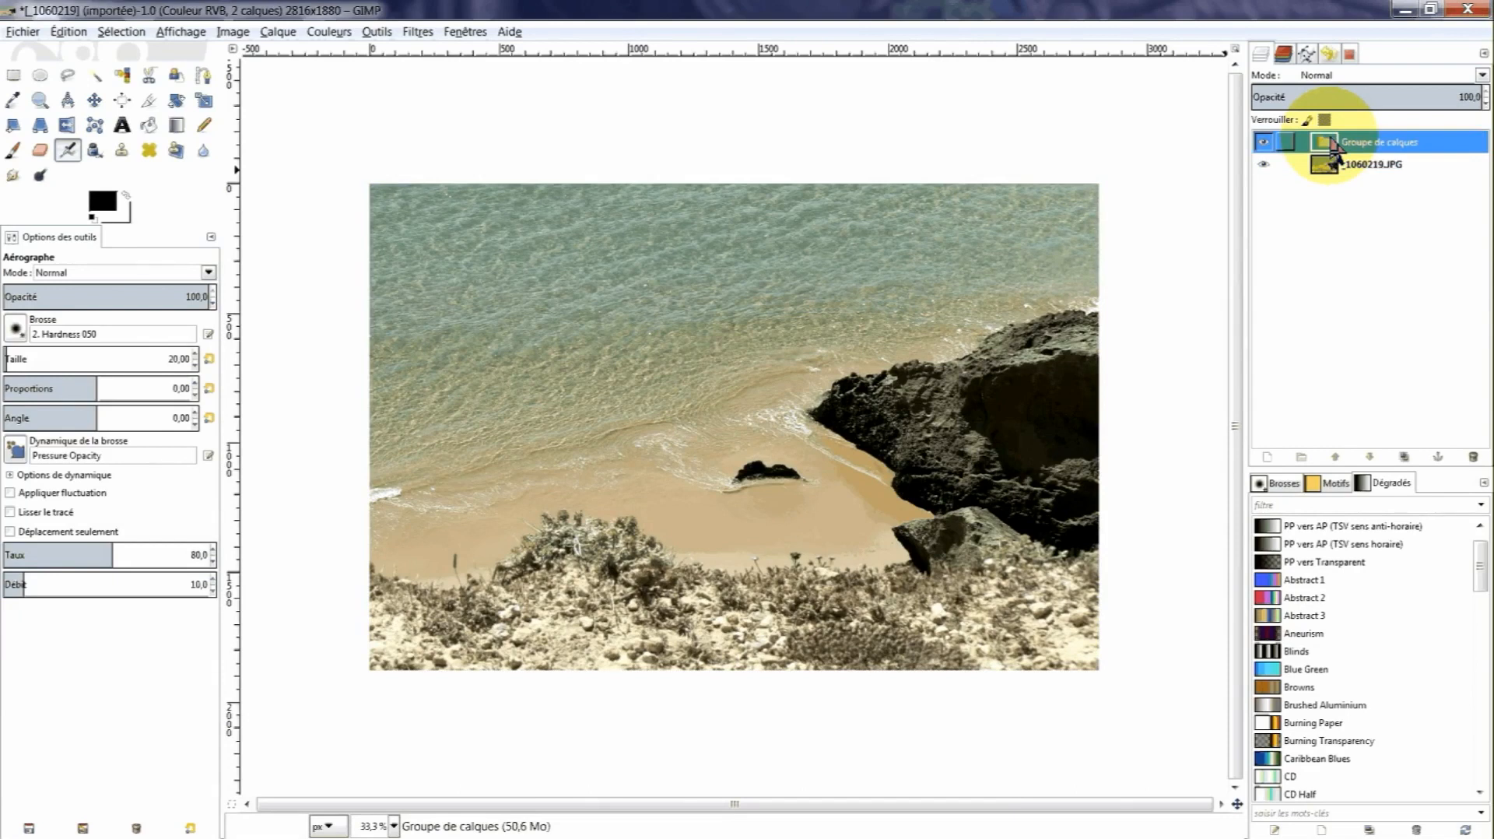
left_click(1334, 165)
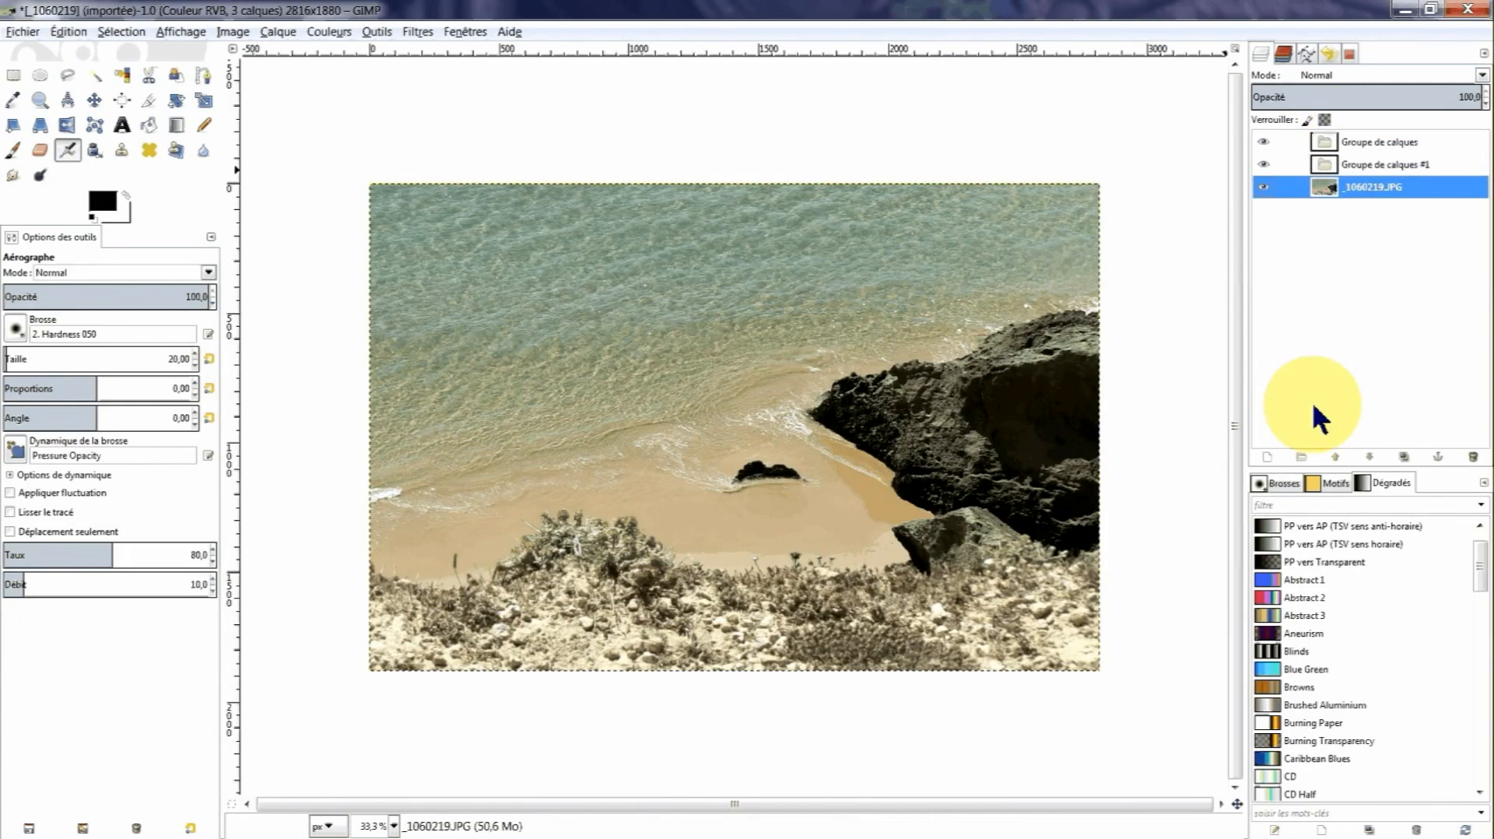
left_click(1302, 458)
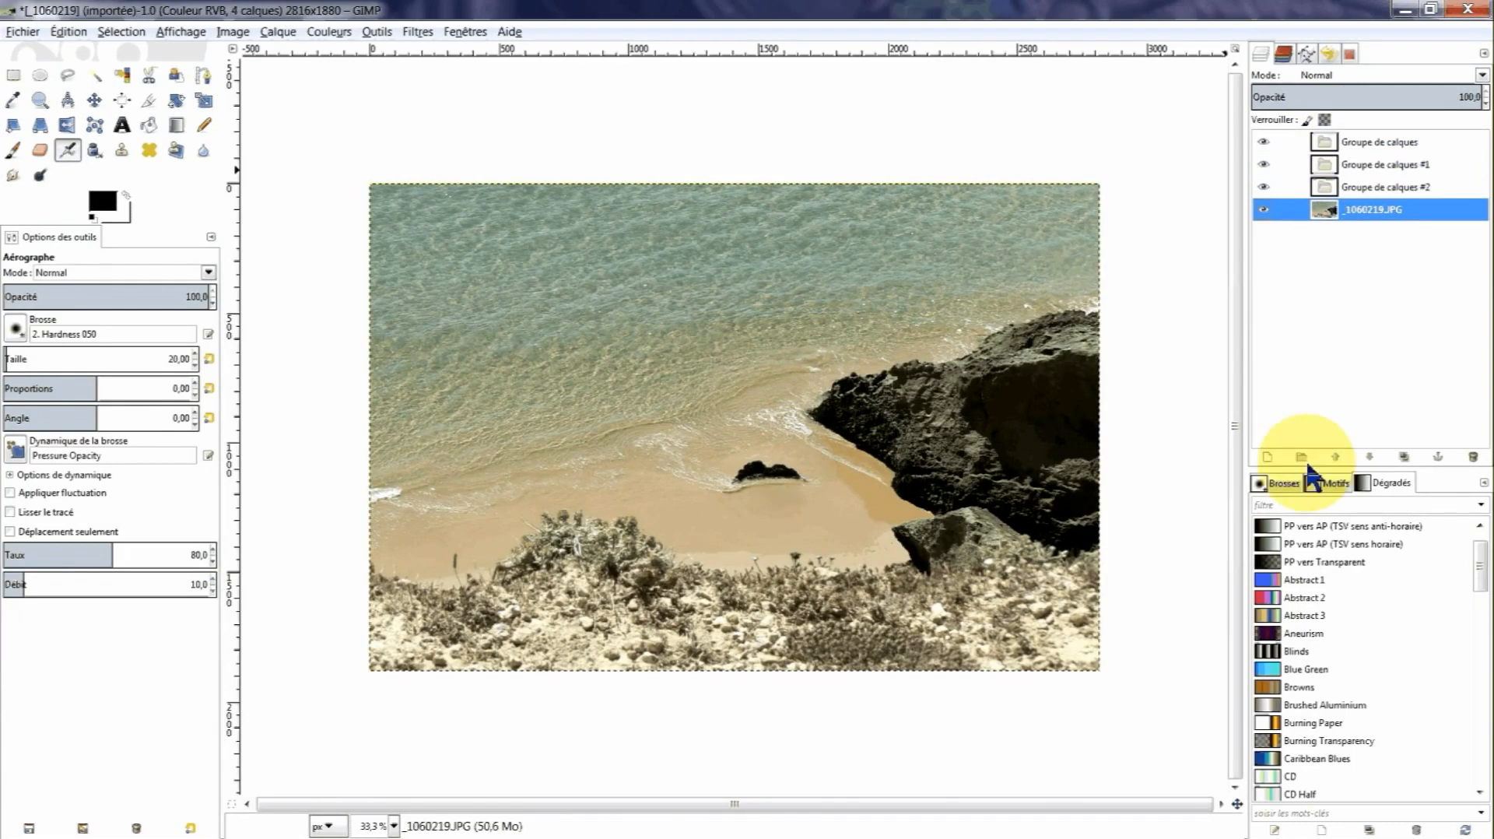
left_click(1303, 459)
Rename the layer group directly above the photo layer as fond.
left_click(1330, 188)
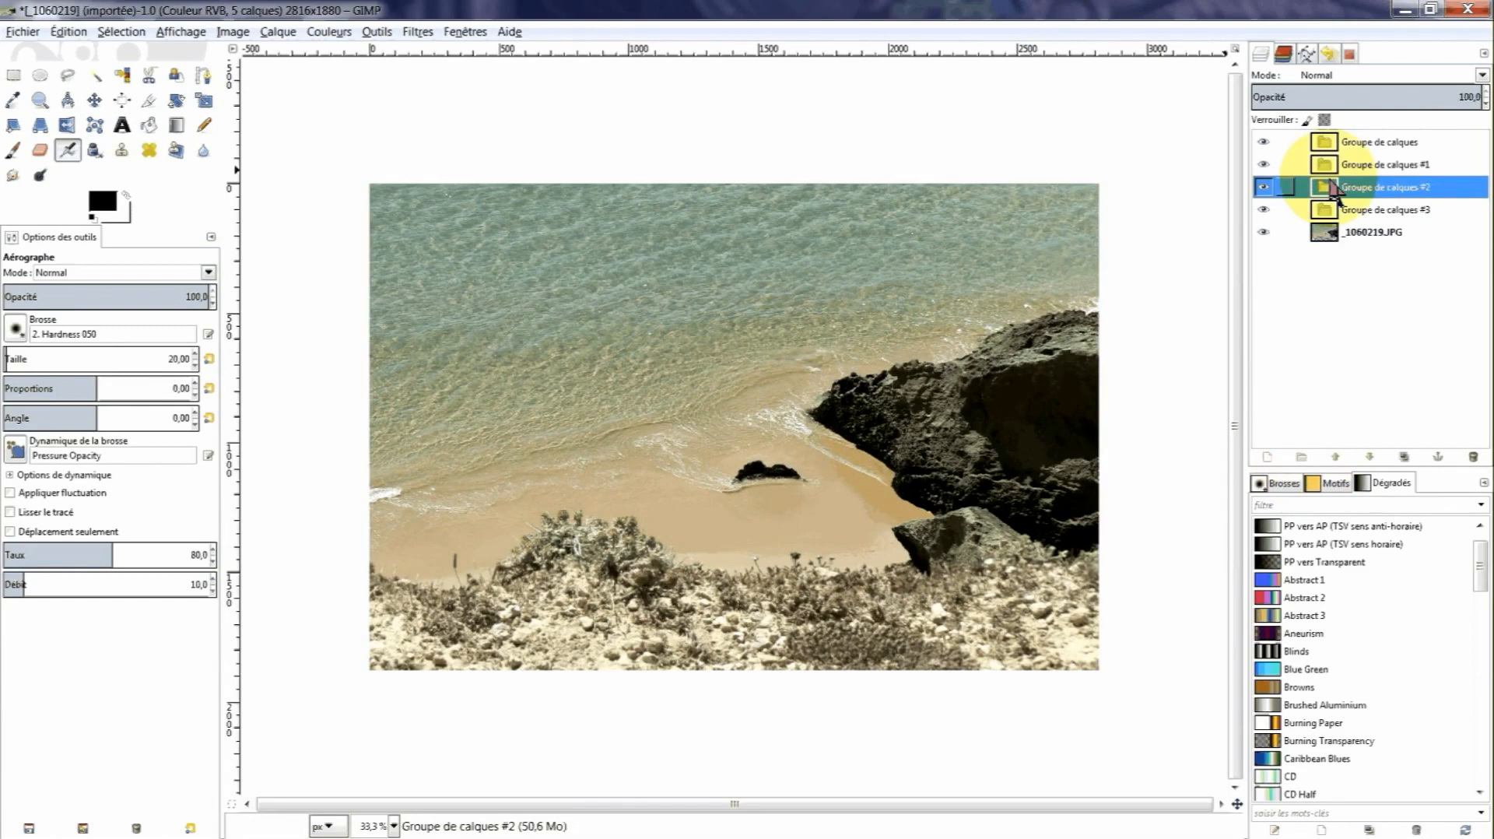
double_click(1385, 209)
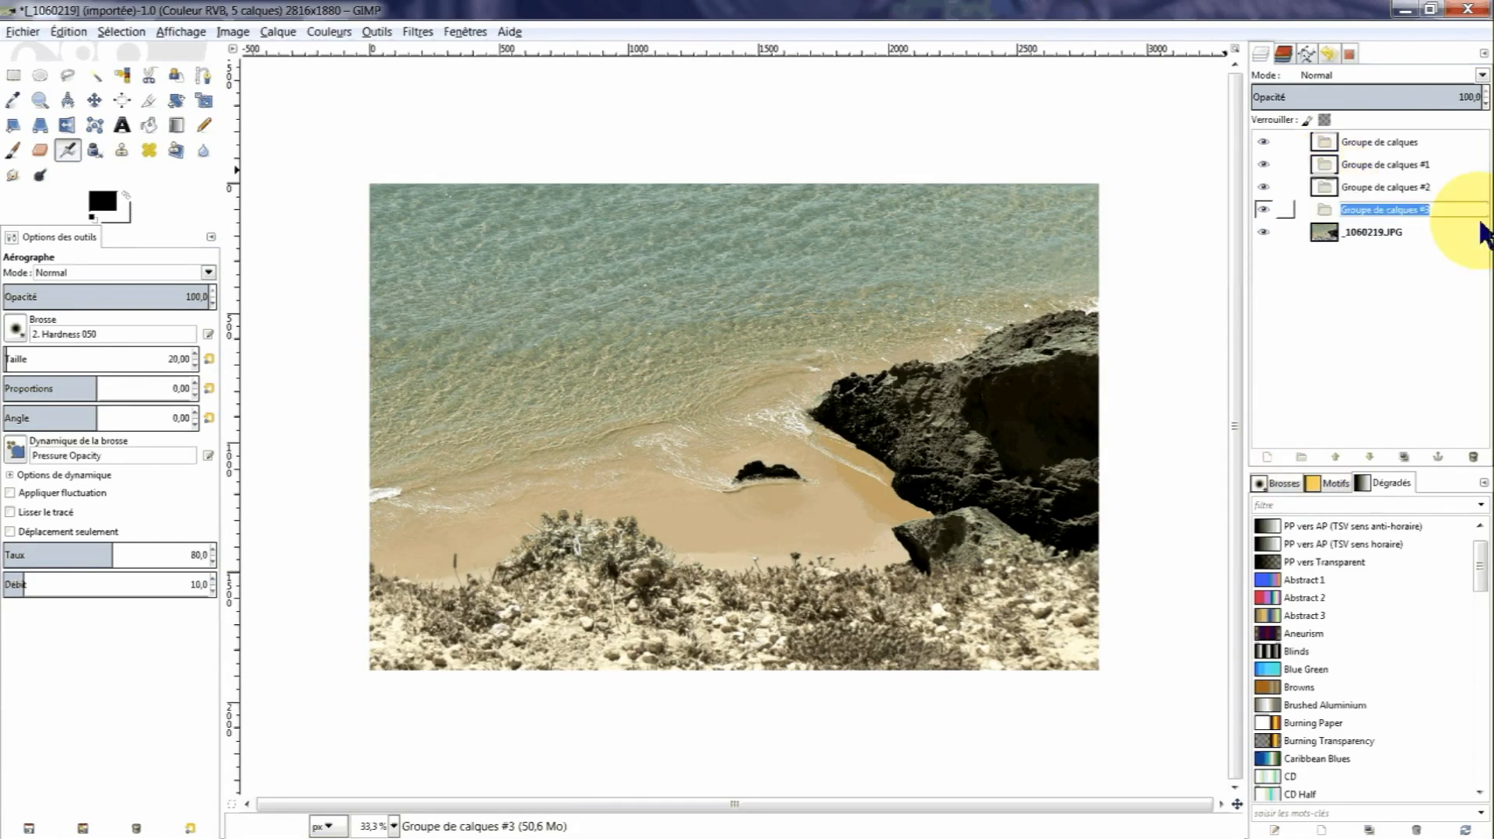
type("fond")
Delete the loose photo layer and import _1060219.JPG from the desktop into the fond group.
left_click(1345, 233)
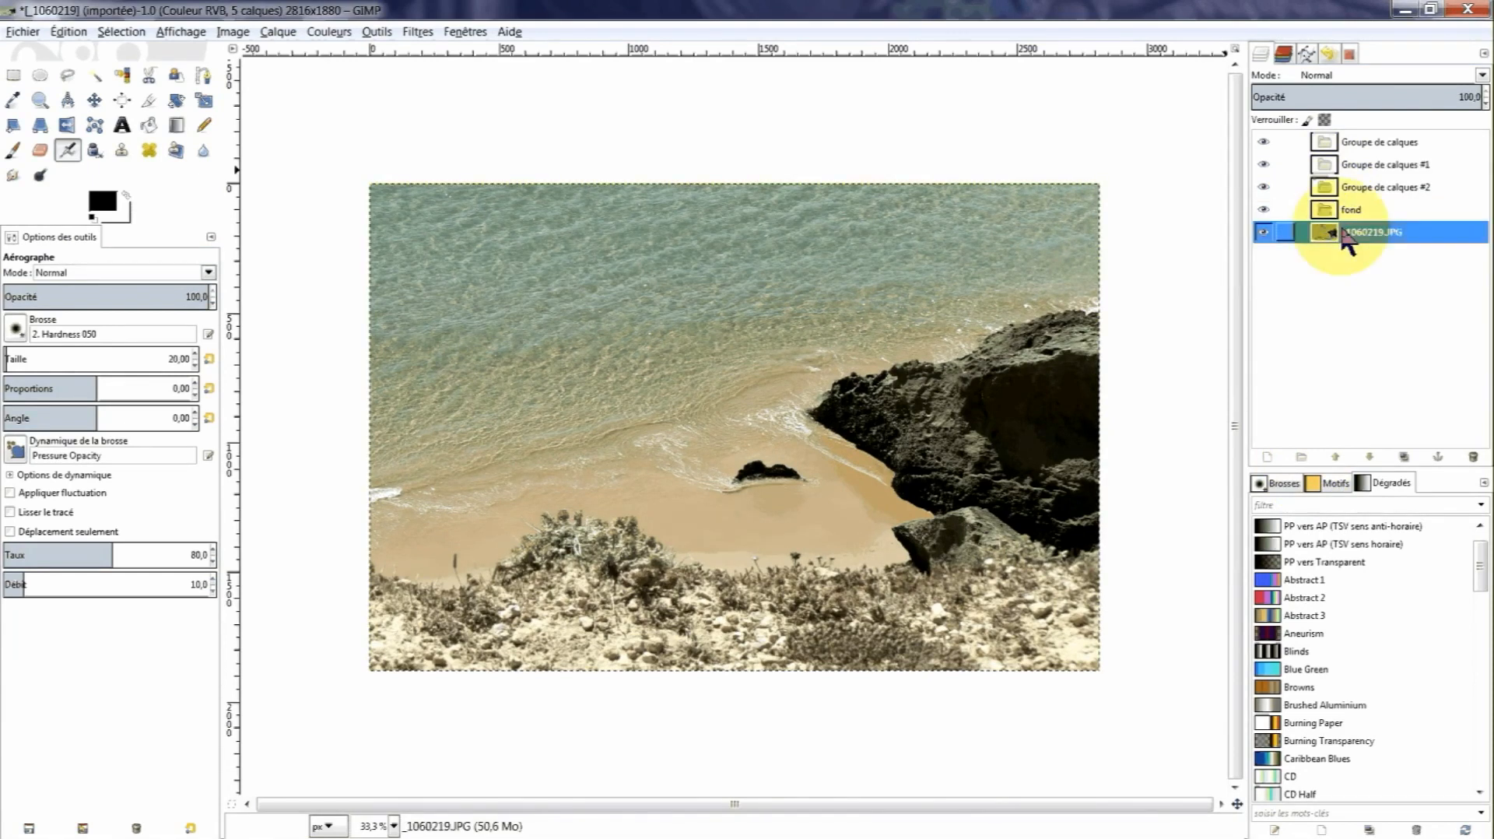
left_click(1473, 457)
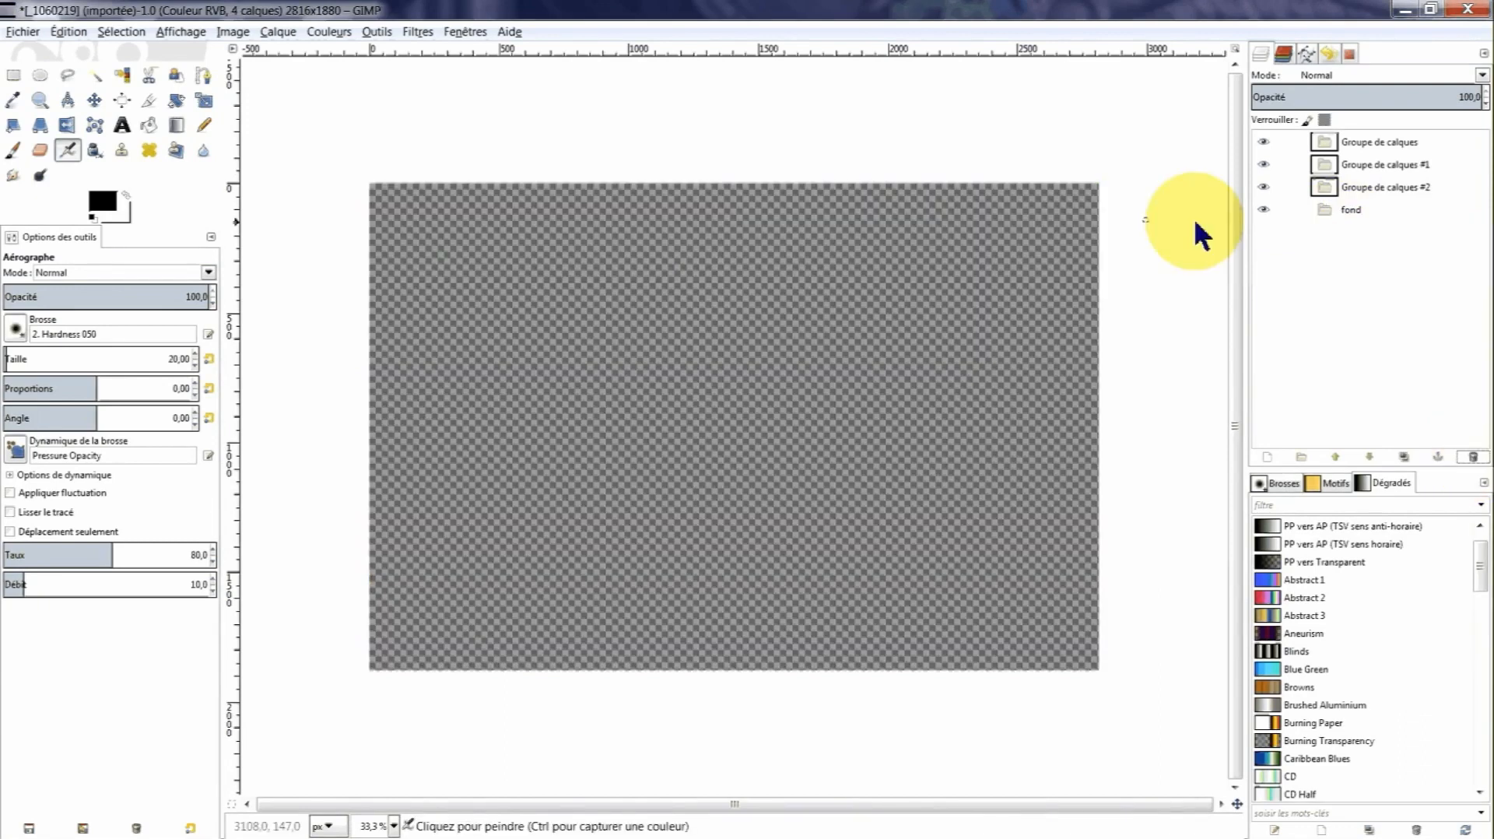
left_click(1326, 207)
left_click_drag(754, 15, 634, 84)
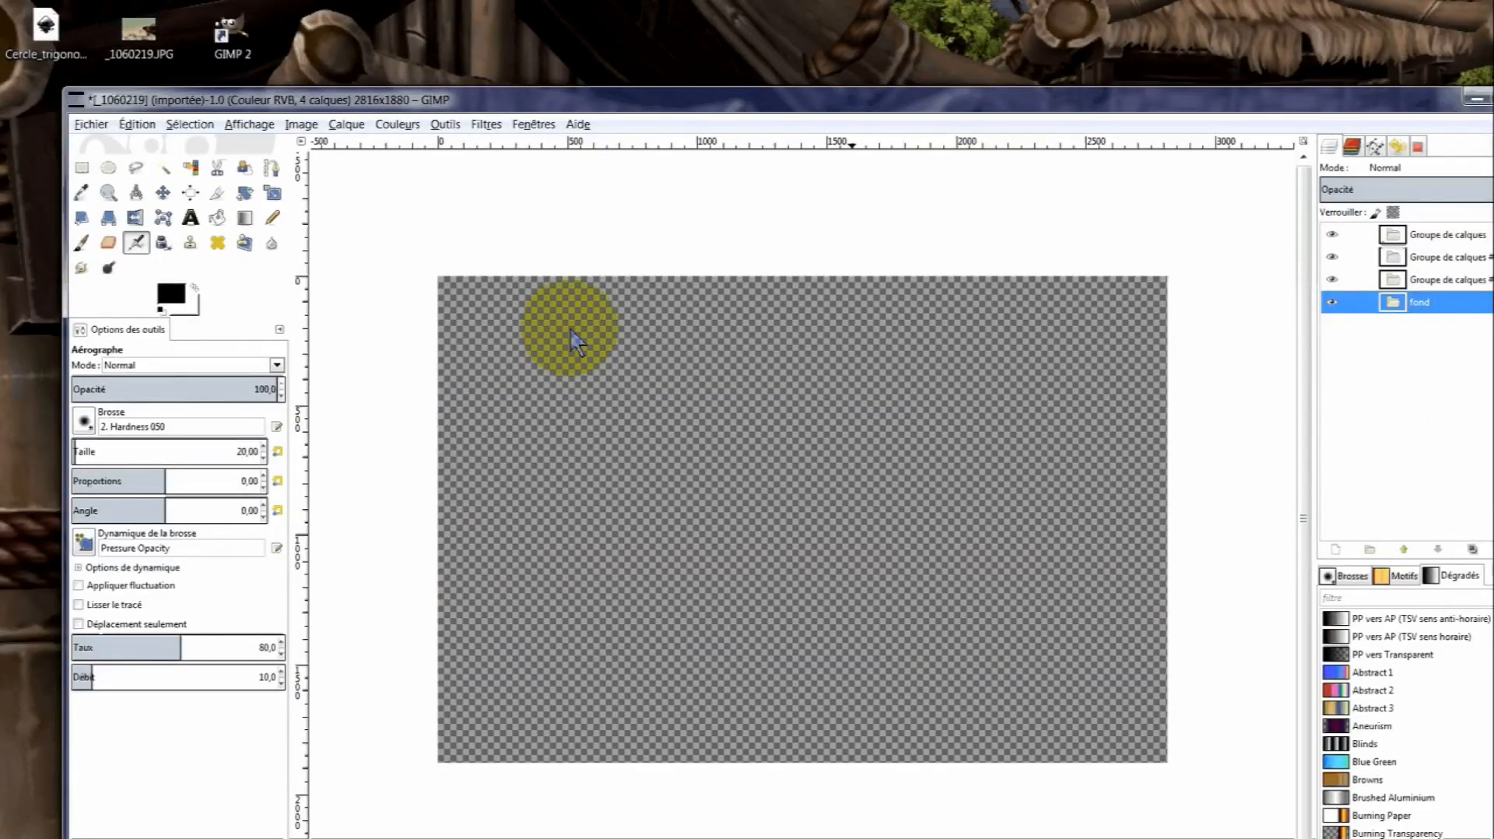
key("ctrl+z")
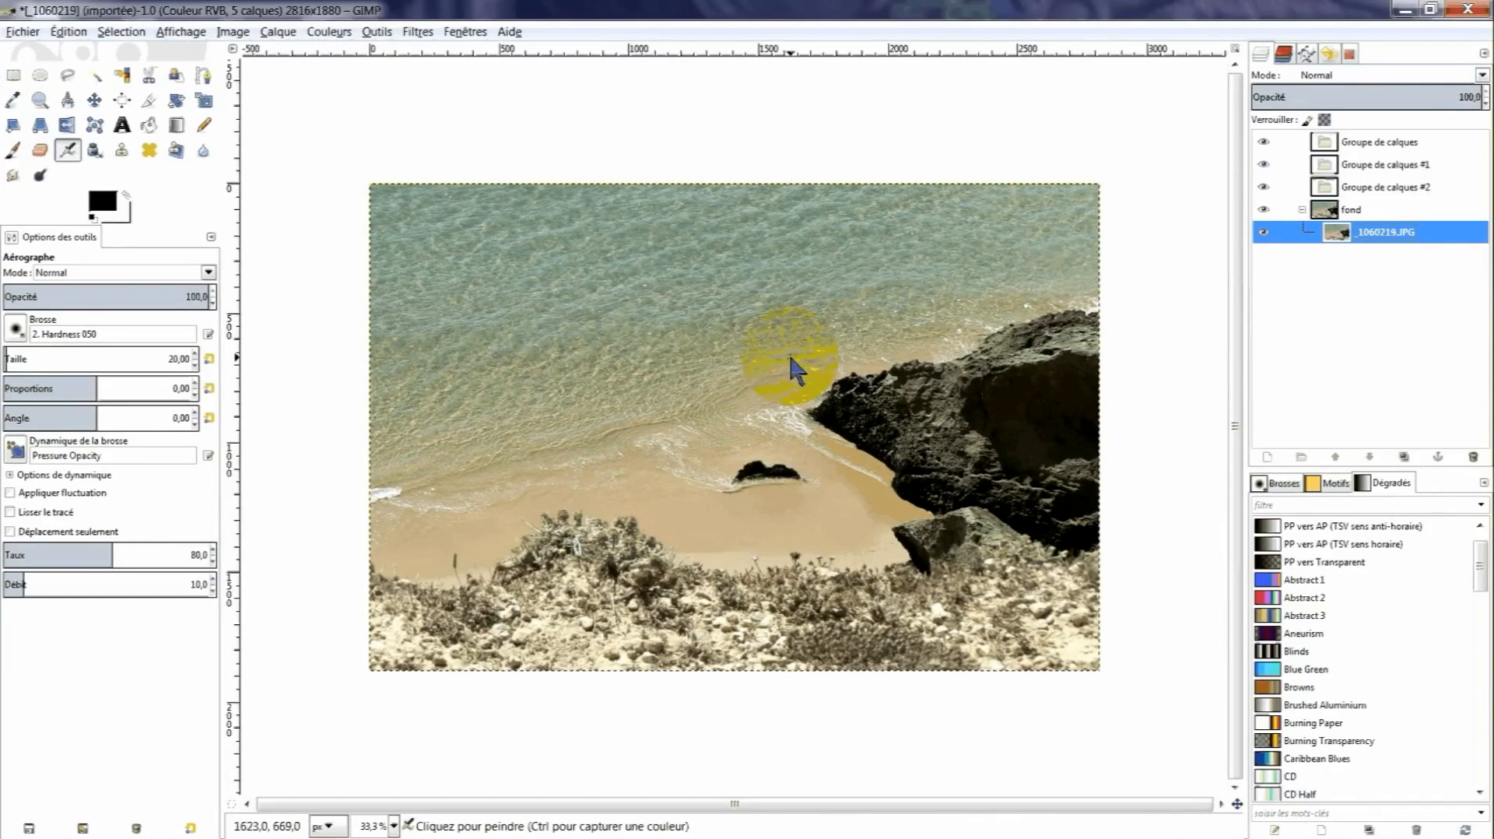
Add an alpha channel to the photo layer in the fond group and duplicate the layer.
right_click(1339, 238)
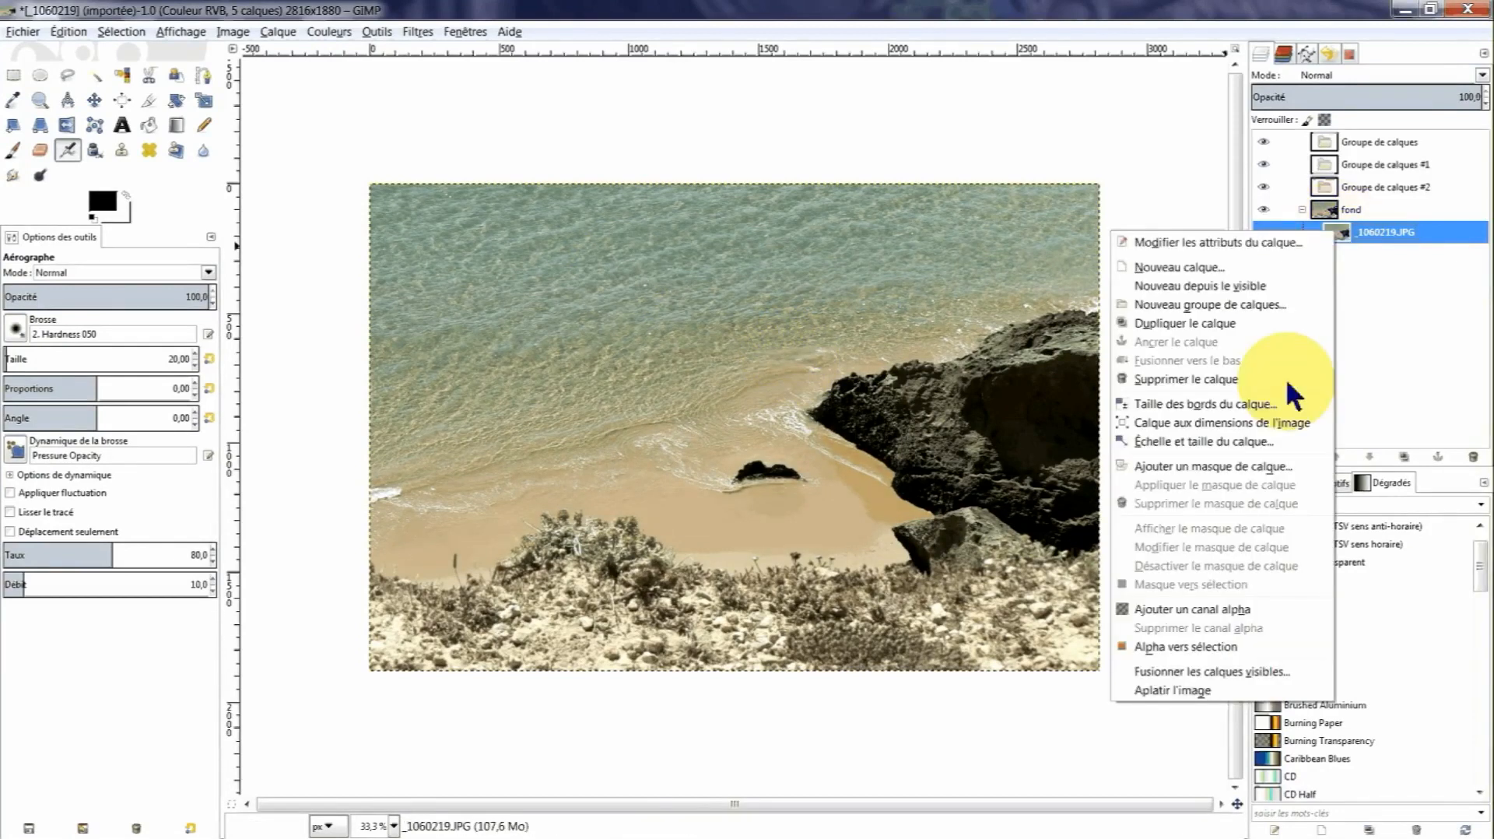
left_click(1169, 611)
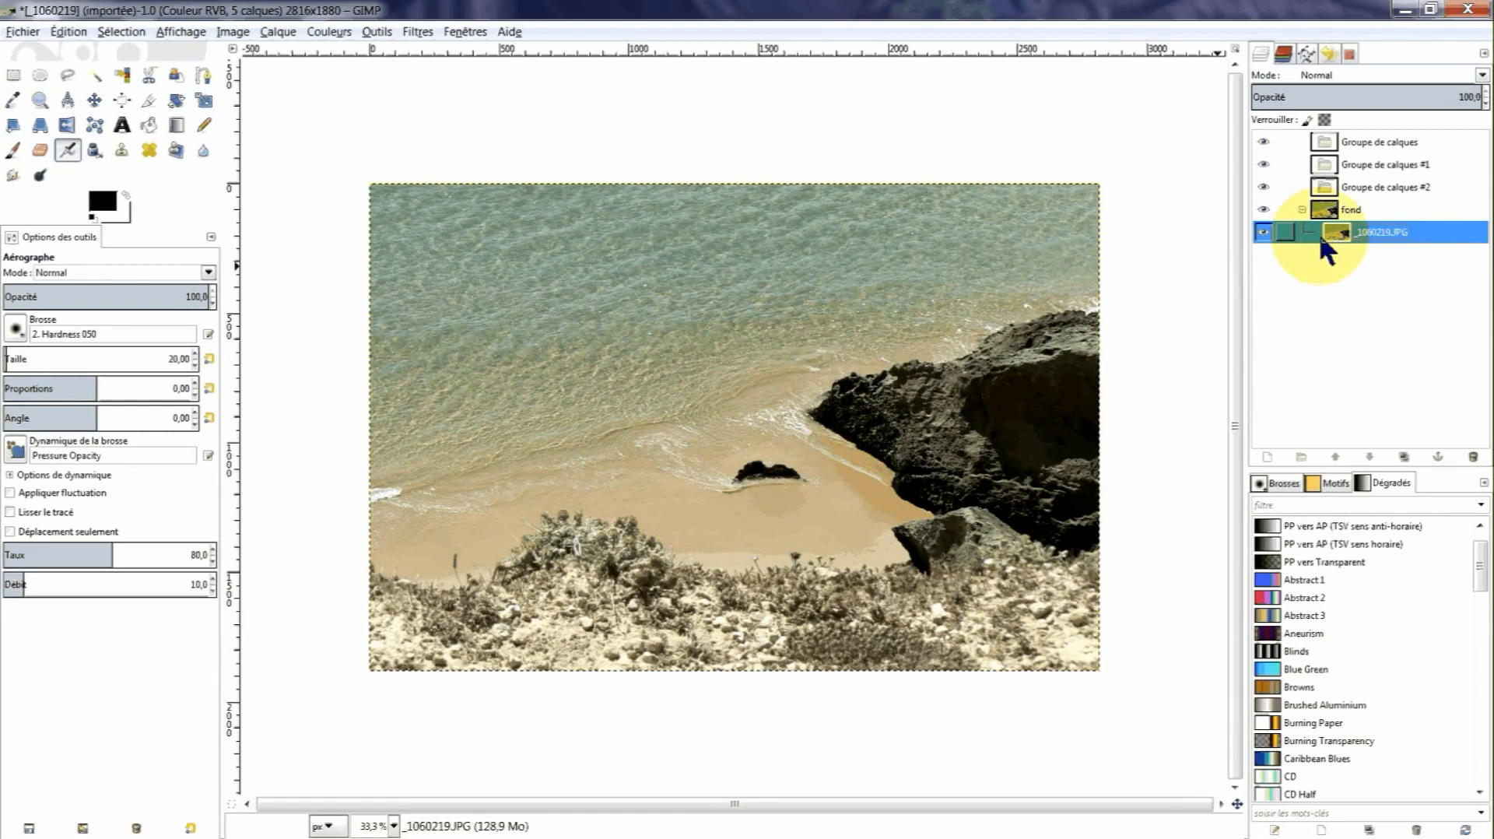
left_click(1403, 458)
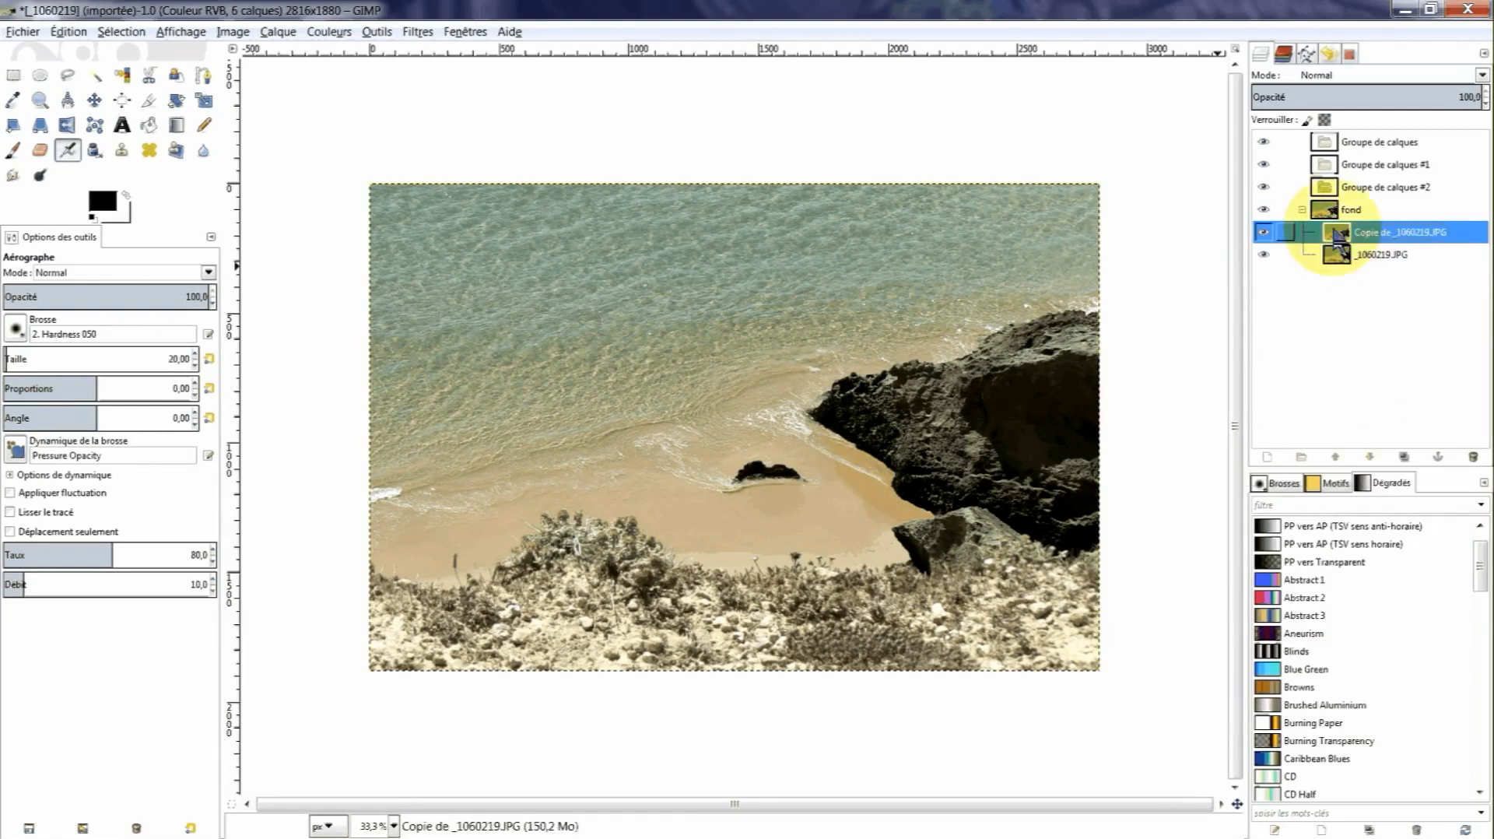
Select the duplicate layer's whole area and fill the entire selection with the white background colour using the bucket fill tool.
right_click(1337, 235)
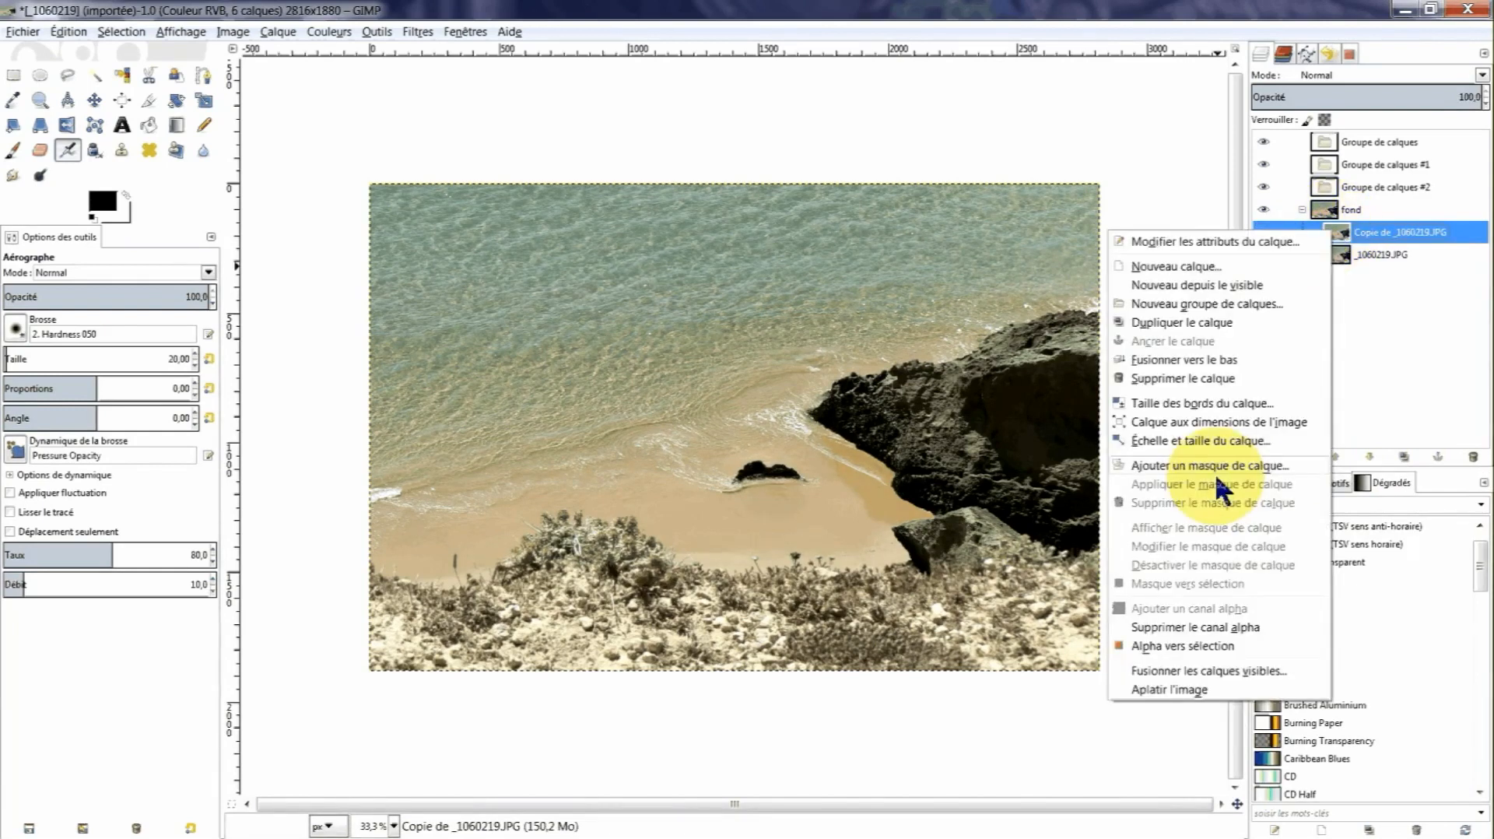
left_click(854, 415)
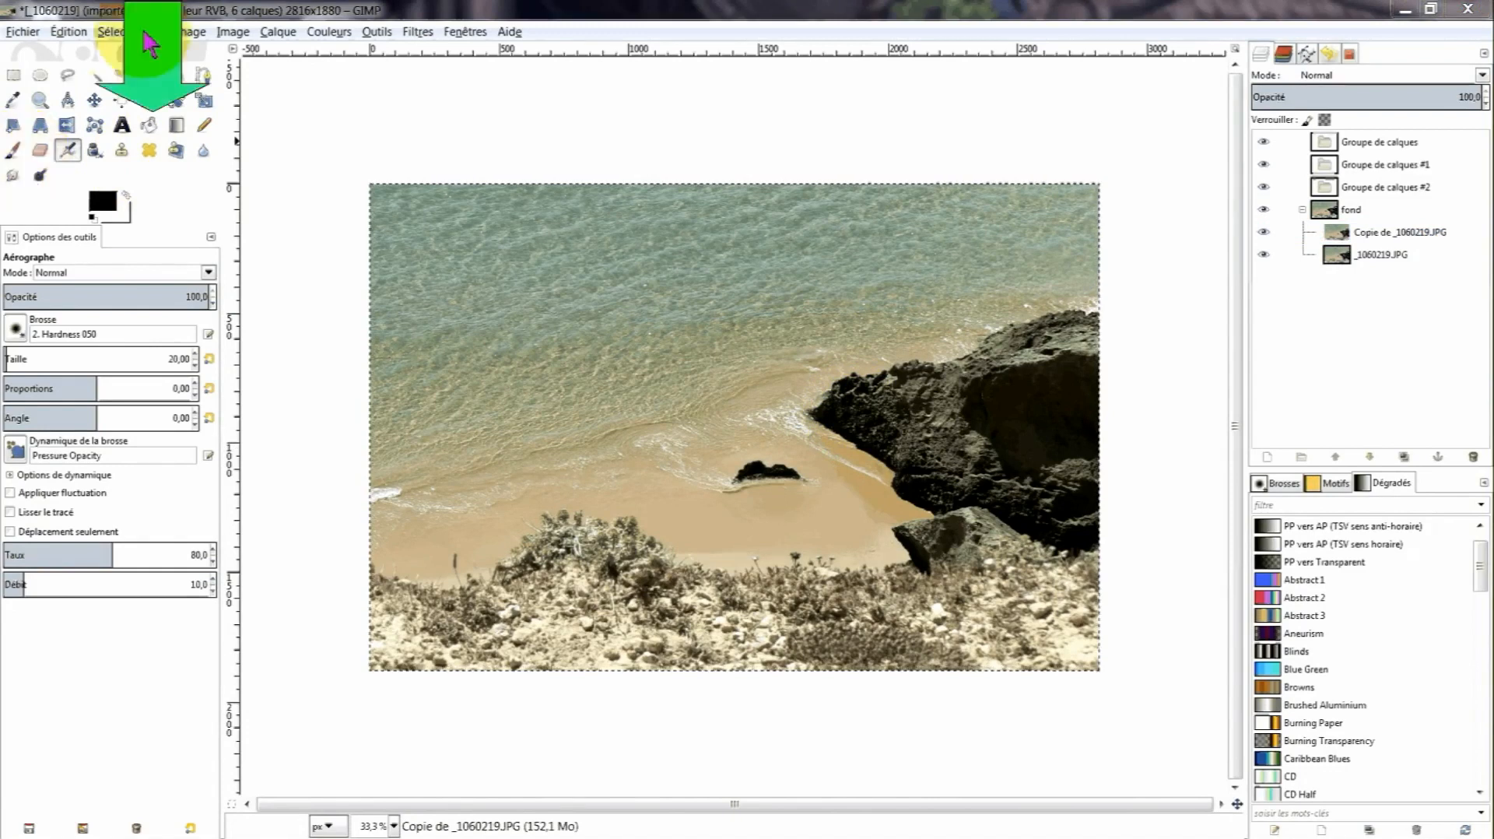
left_click(148, 125)
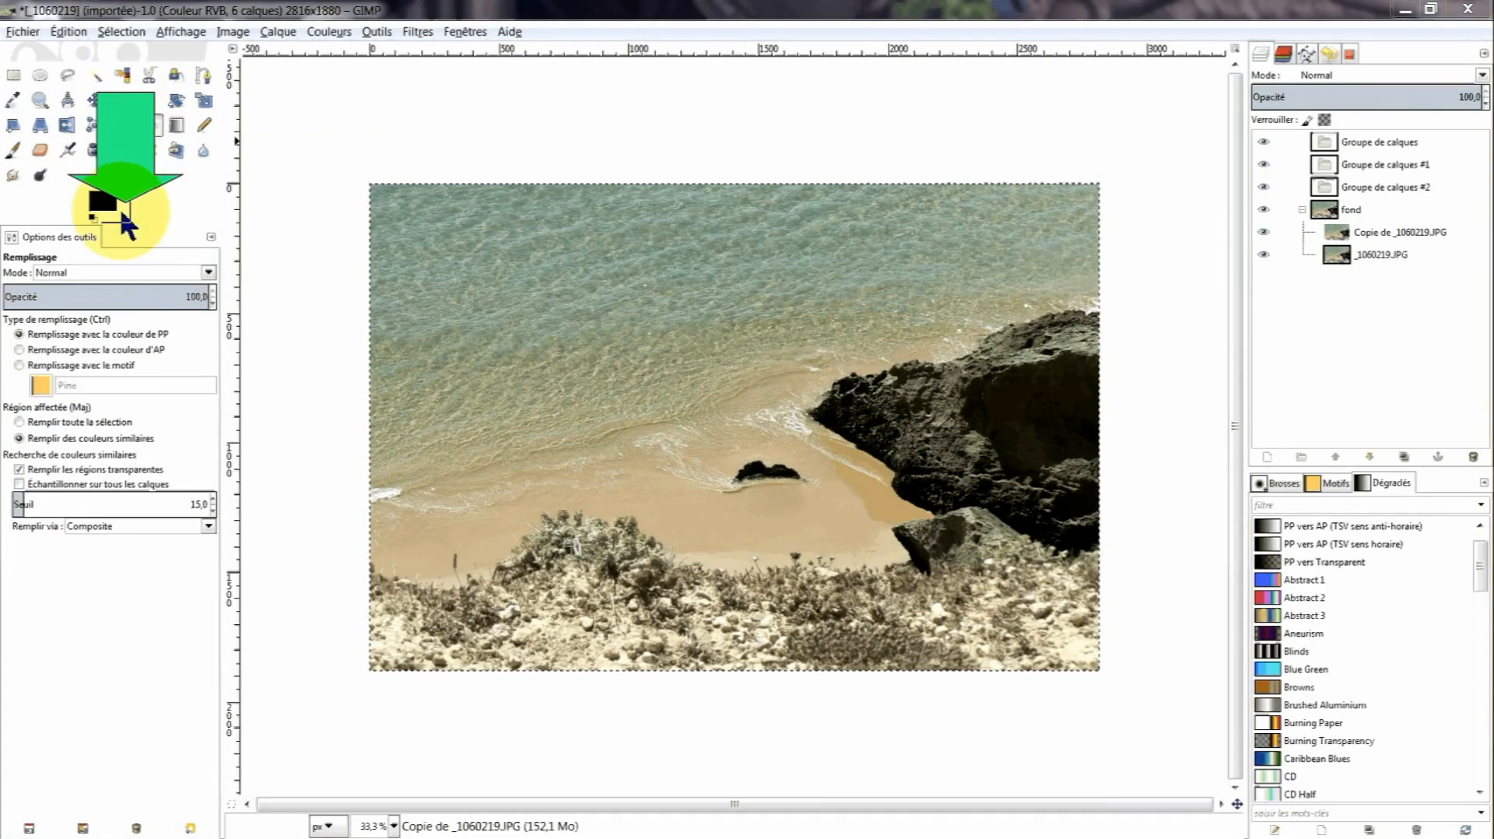
left_click(20, 350)
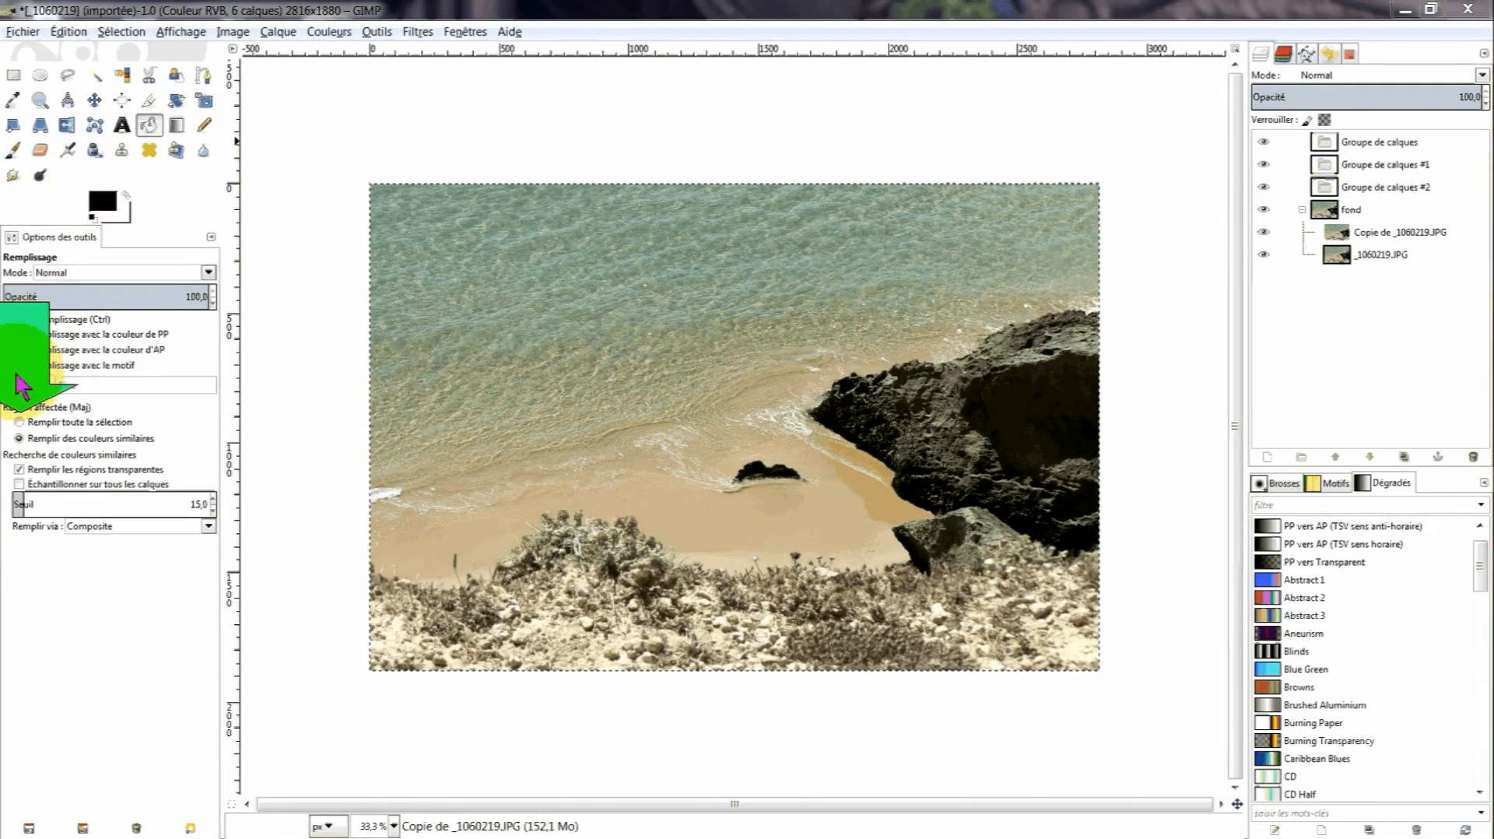
left_click(19, 422)
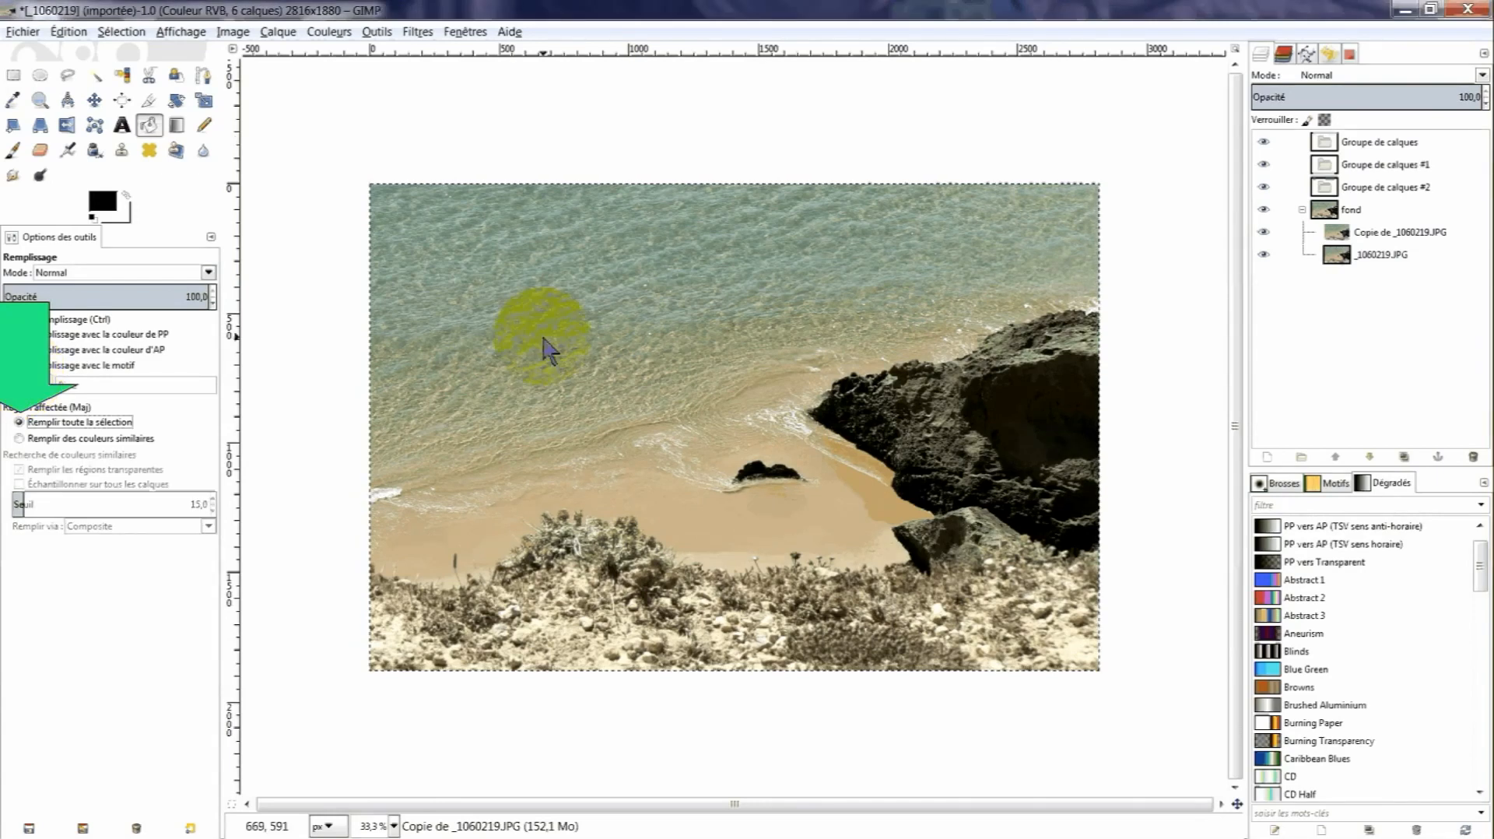
left_click(804, 333)
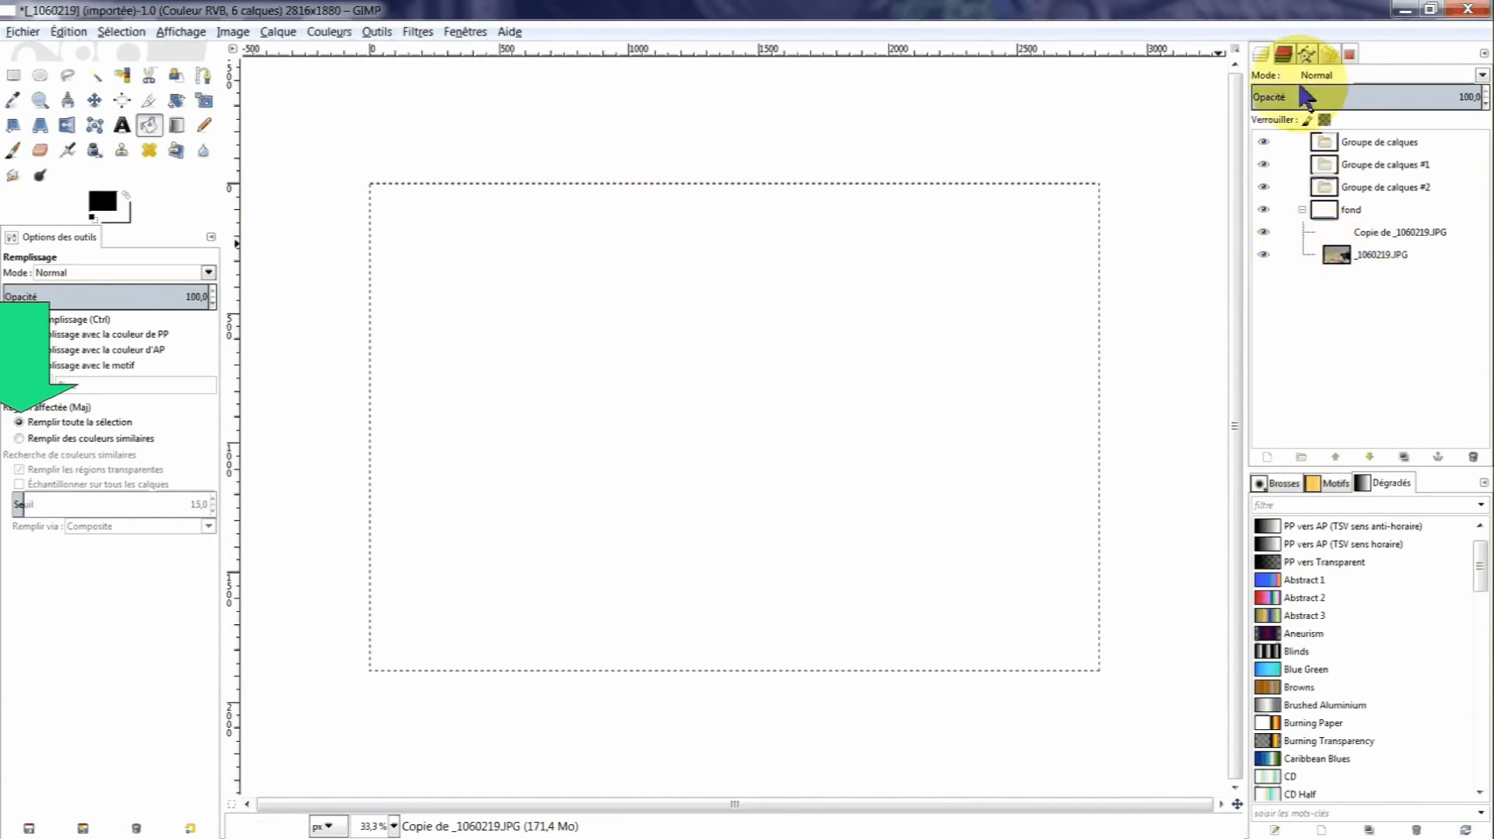
Render a Puzzle pattern on the white layer with 5 horizontal and 3 vertical pieces, bevel width 3 and the Courbé style.
left_click(1285, 232)
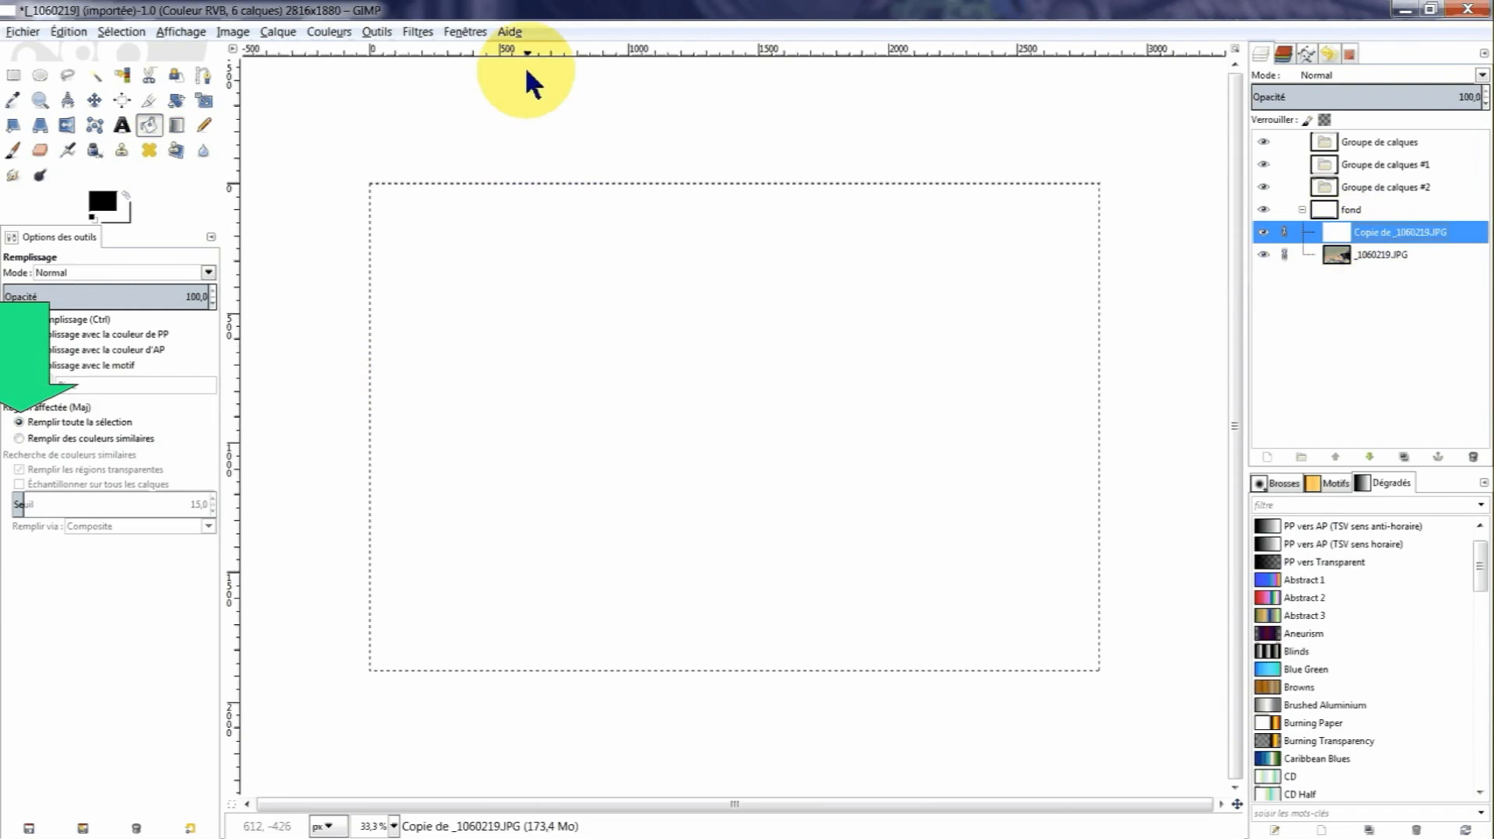
left_click(418, 33)
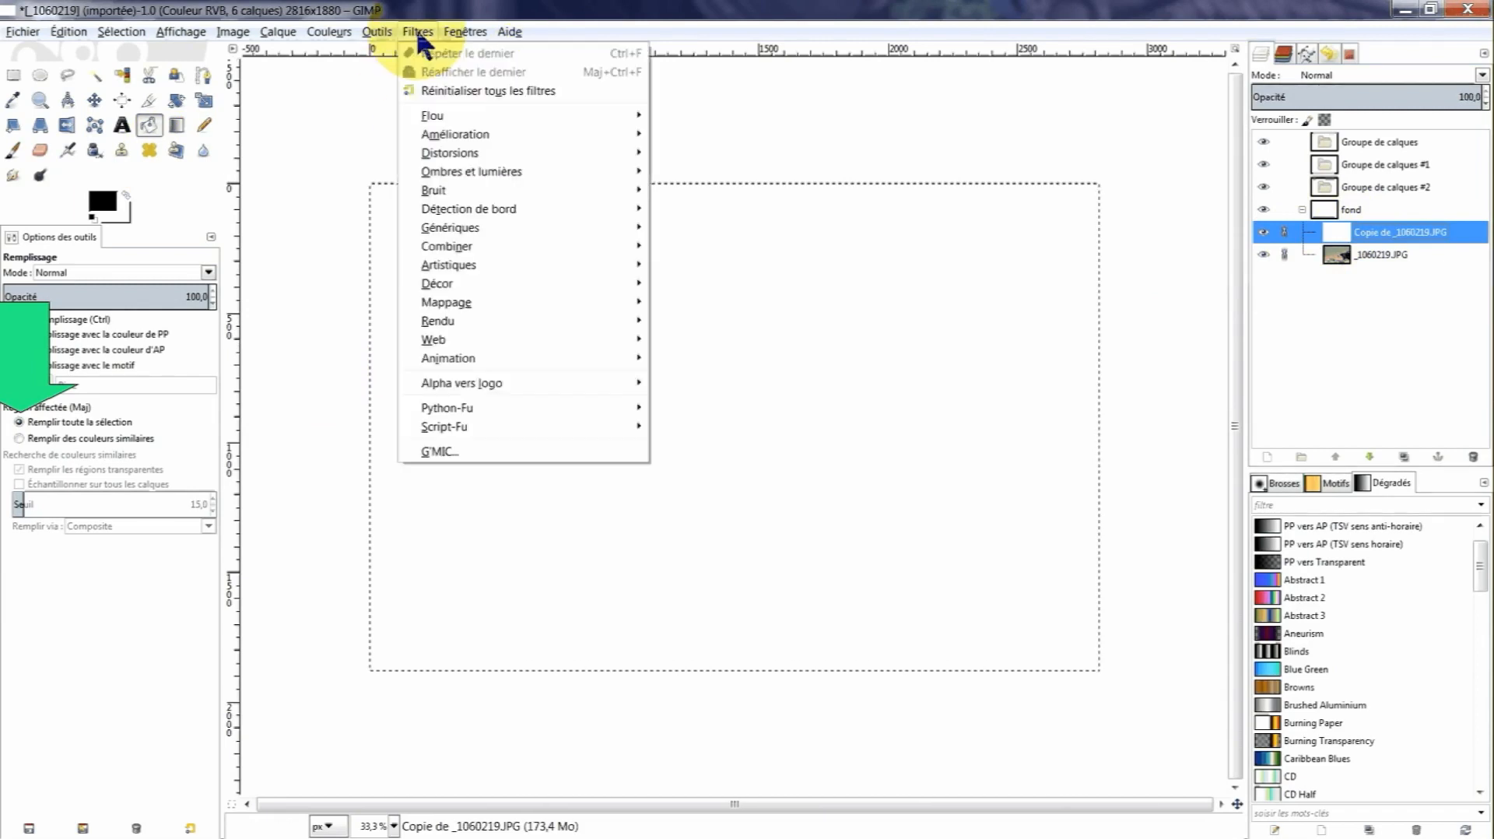
mouse_move(457, 325)
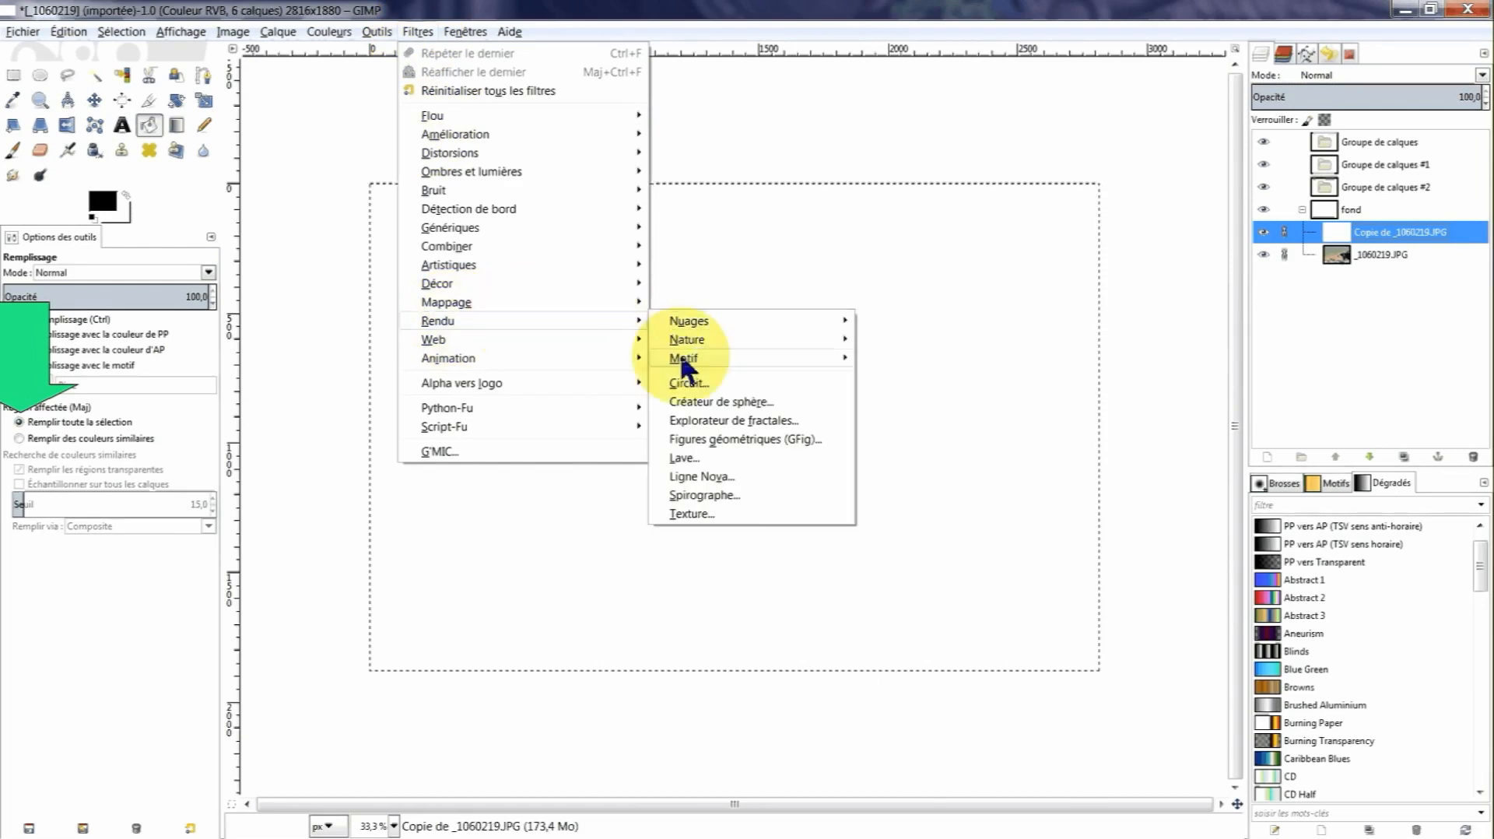
mouse_move(682, 358)
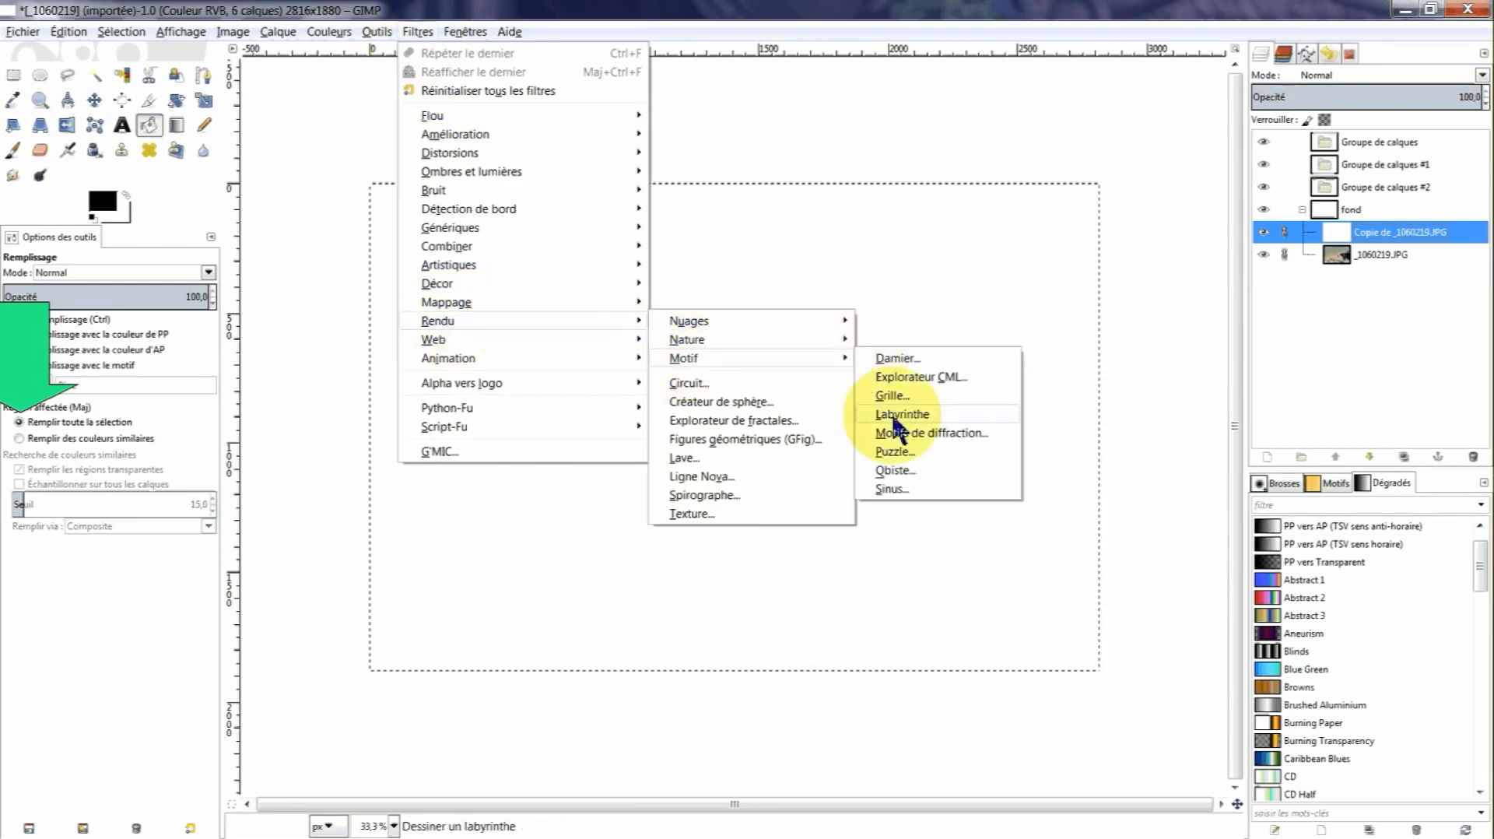
left_click(903, 459)
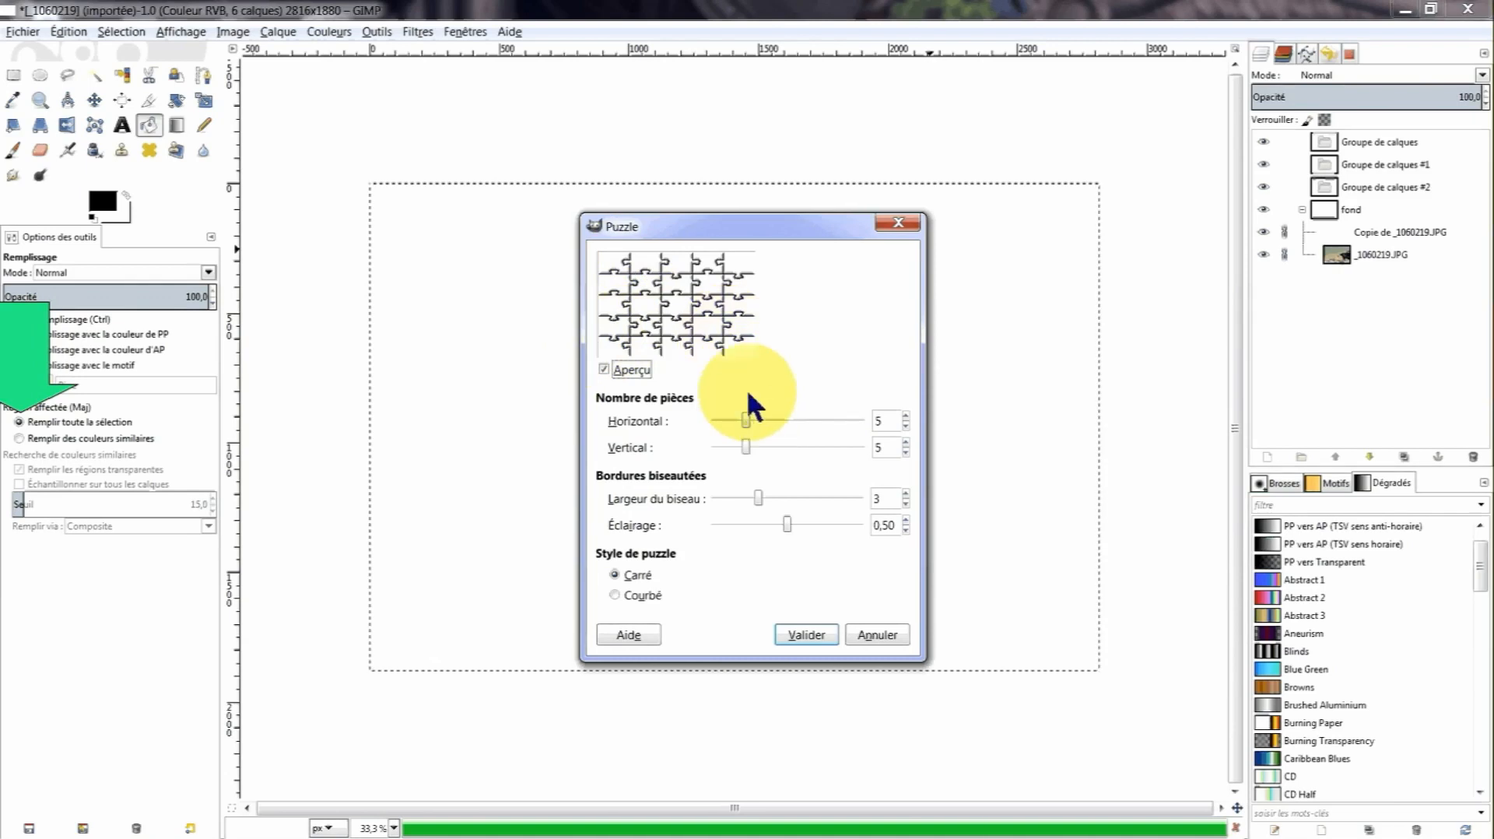
left_click_drag(745, 447, 732, 446)
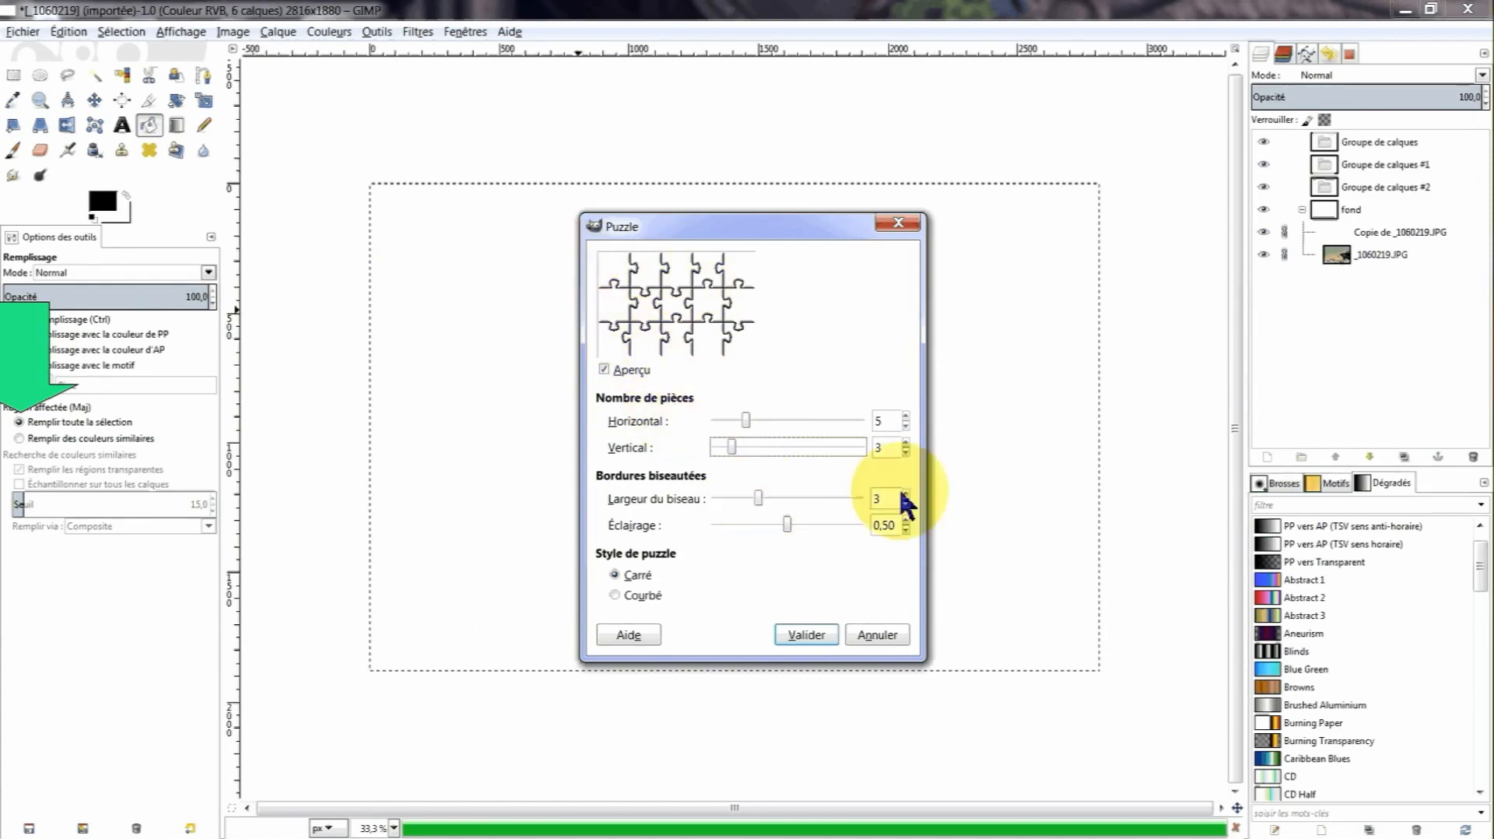
left_click_drag(757, 498, 773, 498)
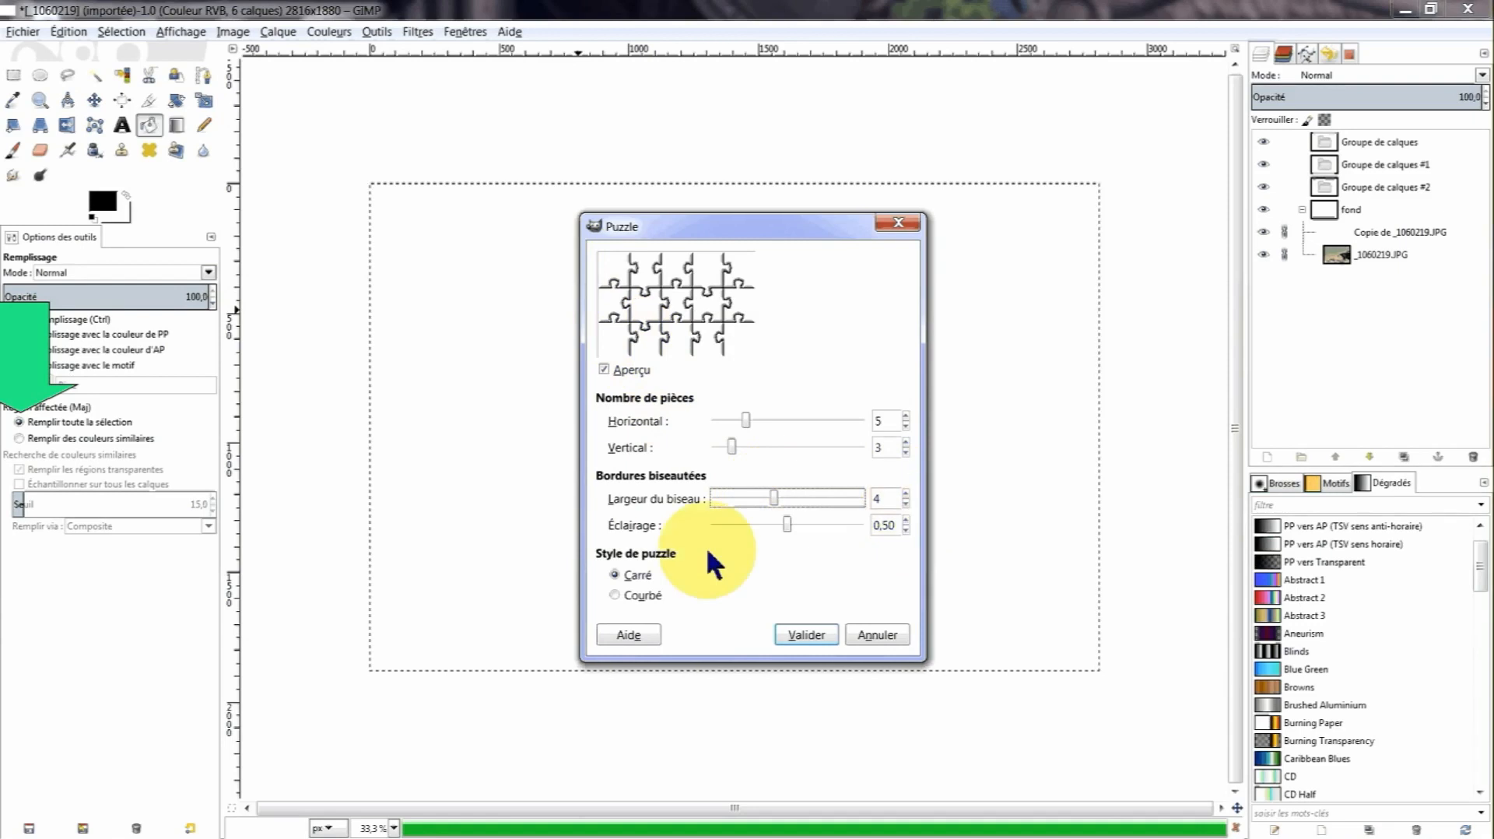
left_click(616, 594)
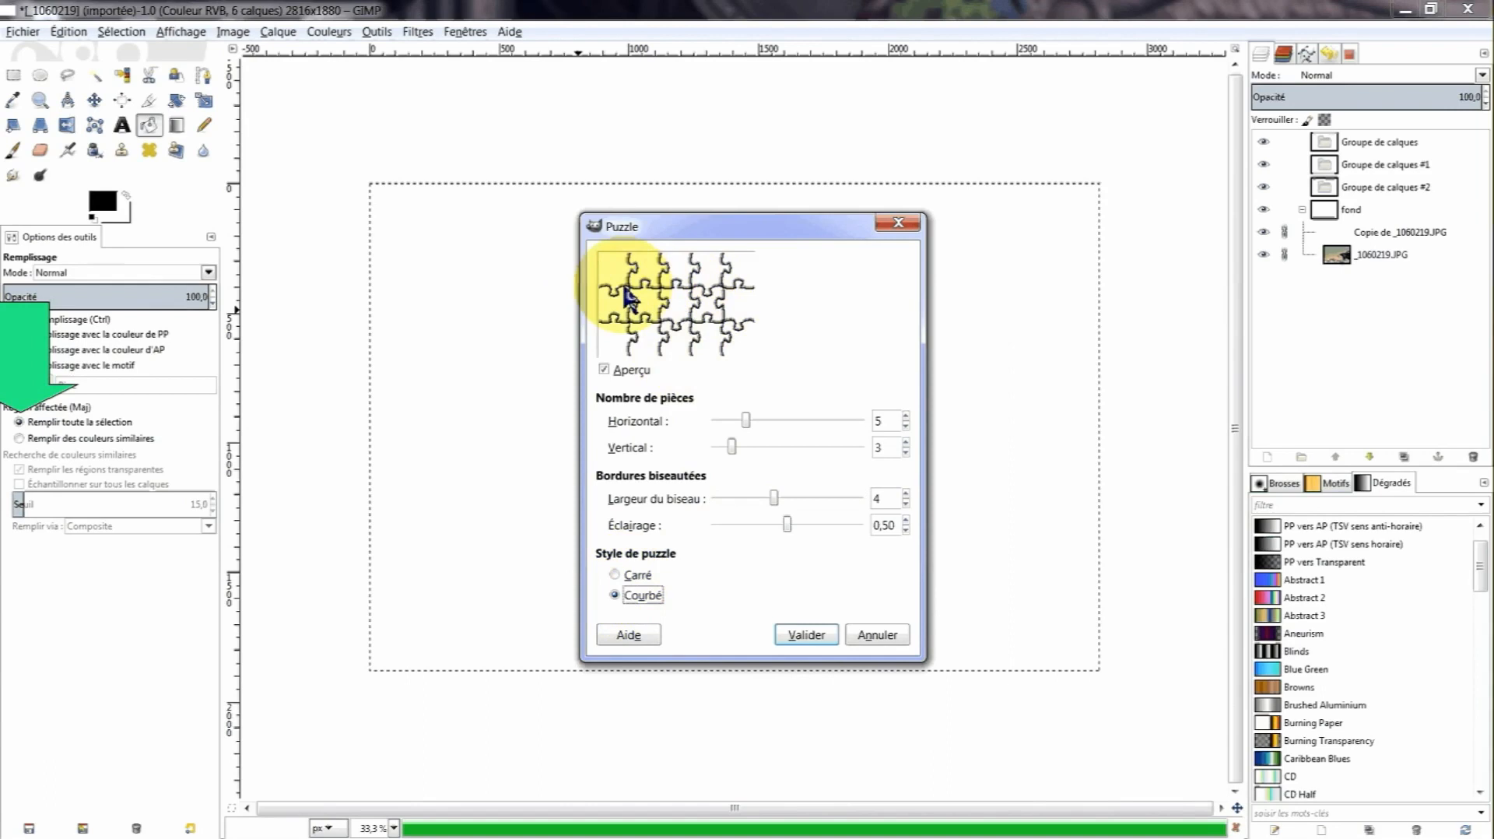
left_click(773, 498)
left_click_drag(772, 497, 764, 500)
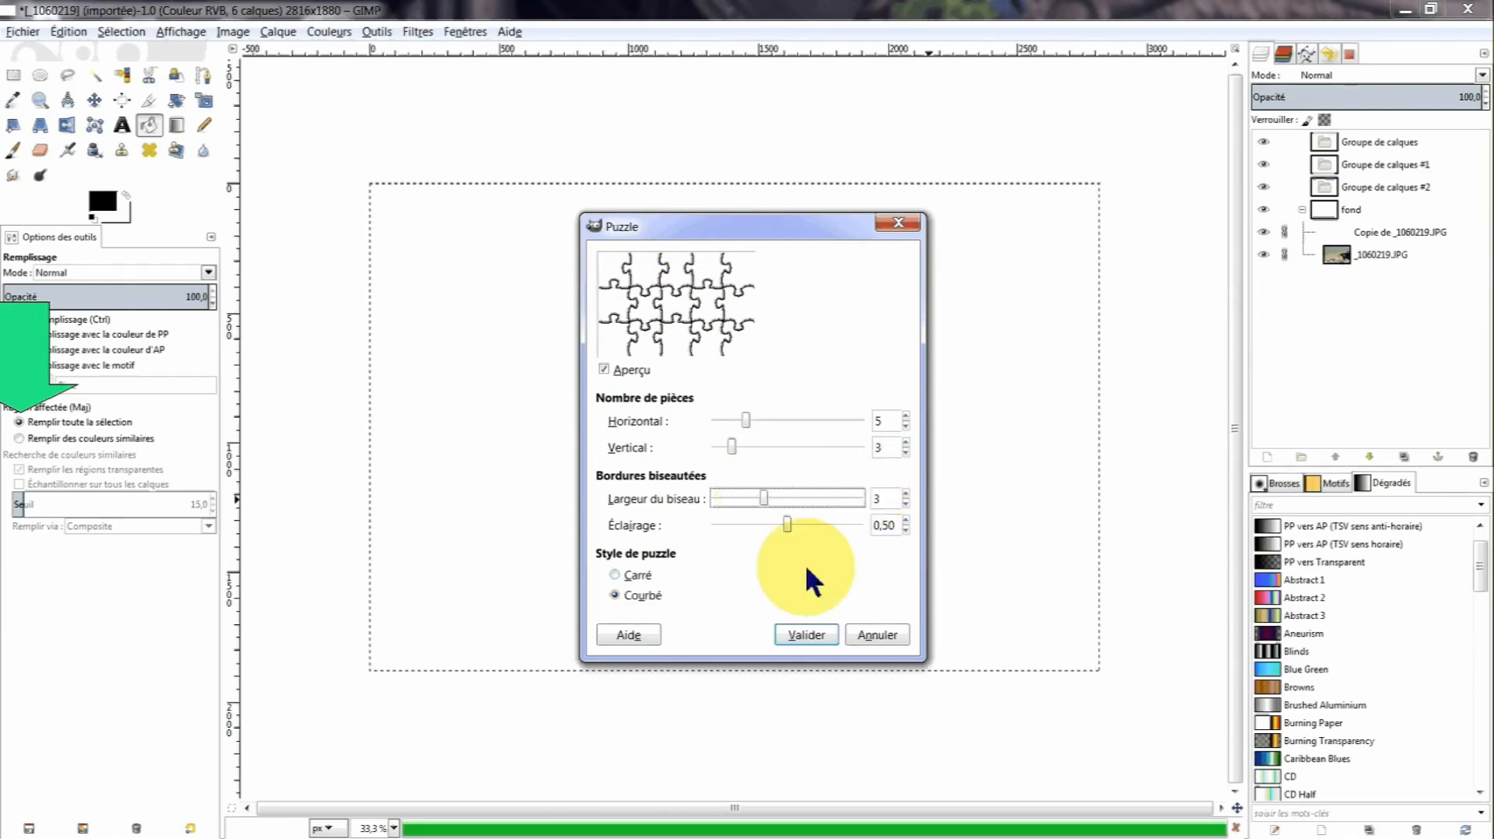
left_click(806, 634)
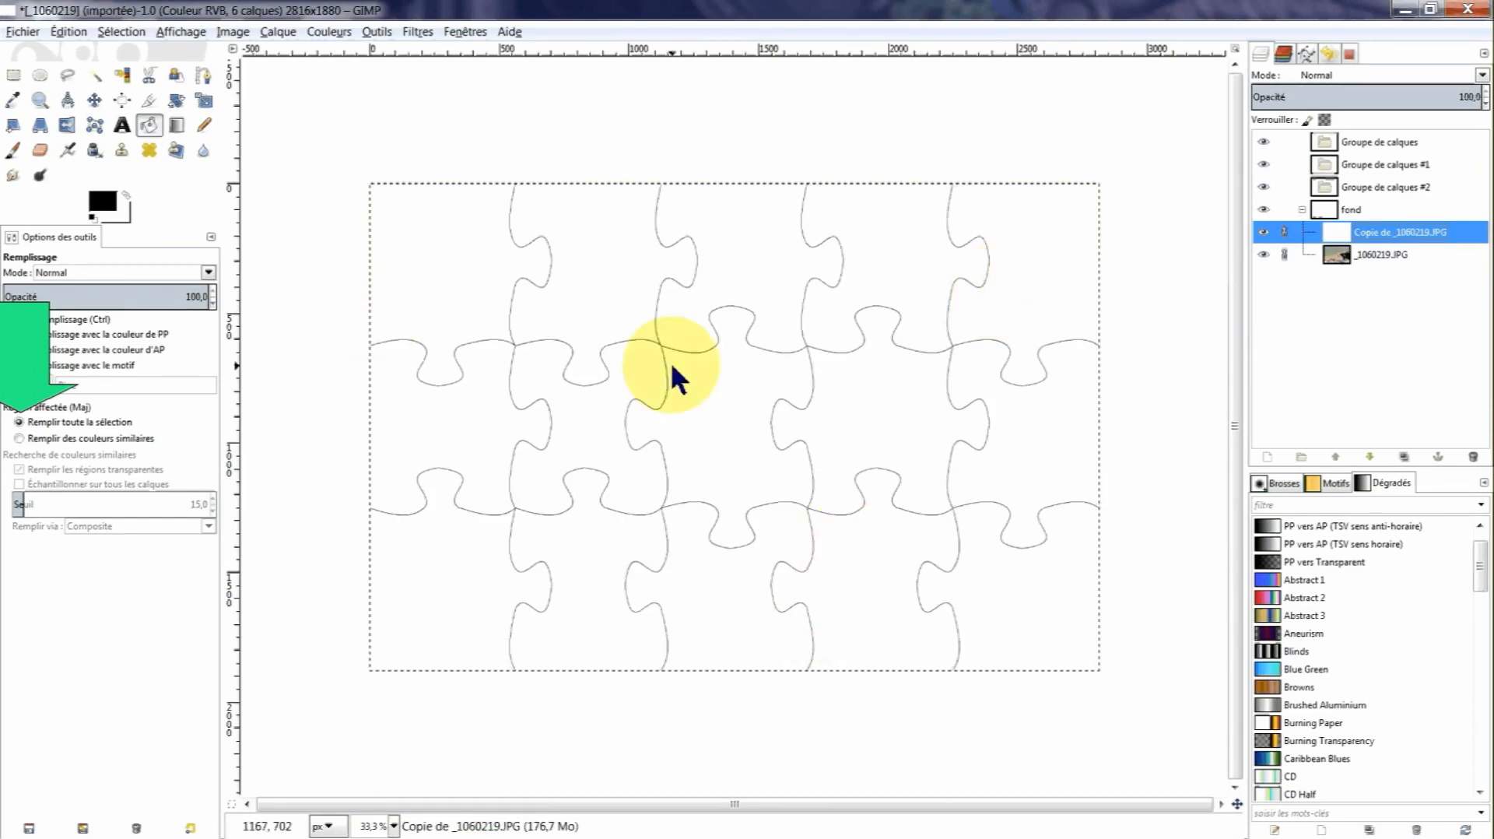
Duplicate the puzzle pattern layer and hide the new copy in the fond group.
left_click(1415, 458)
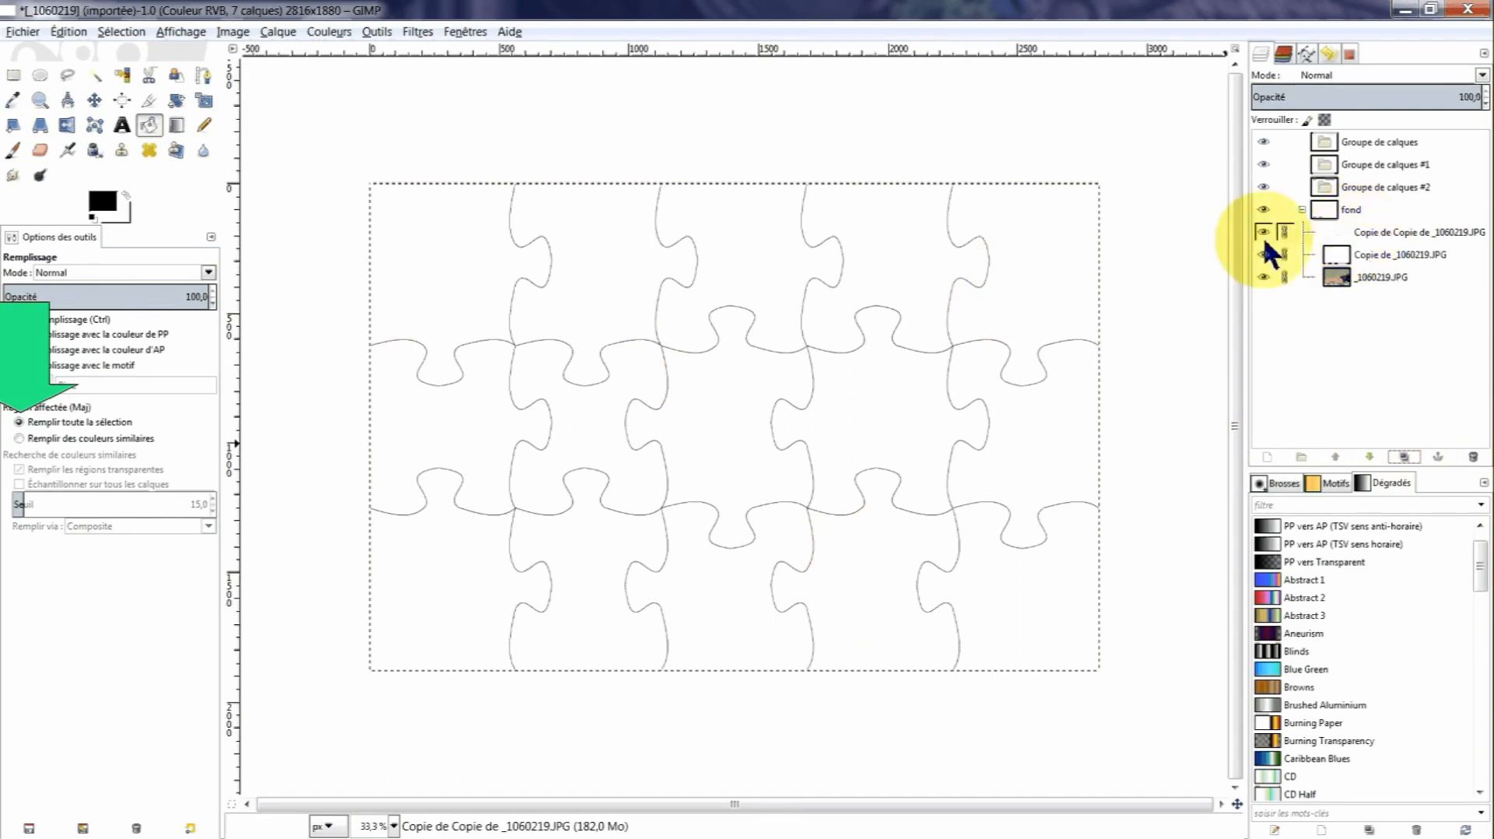
left_click(106, 348)
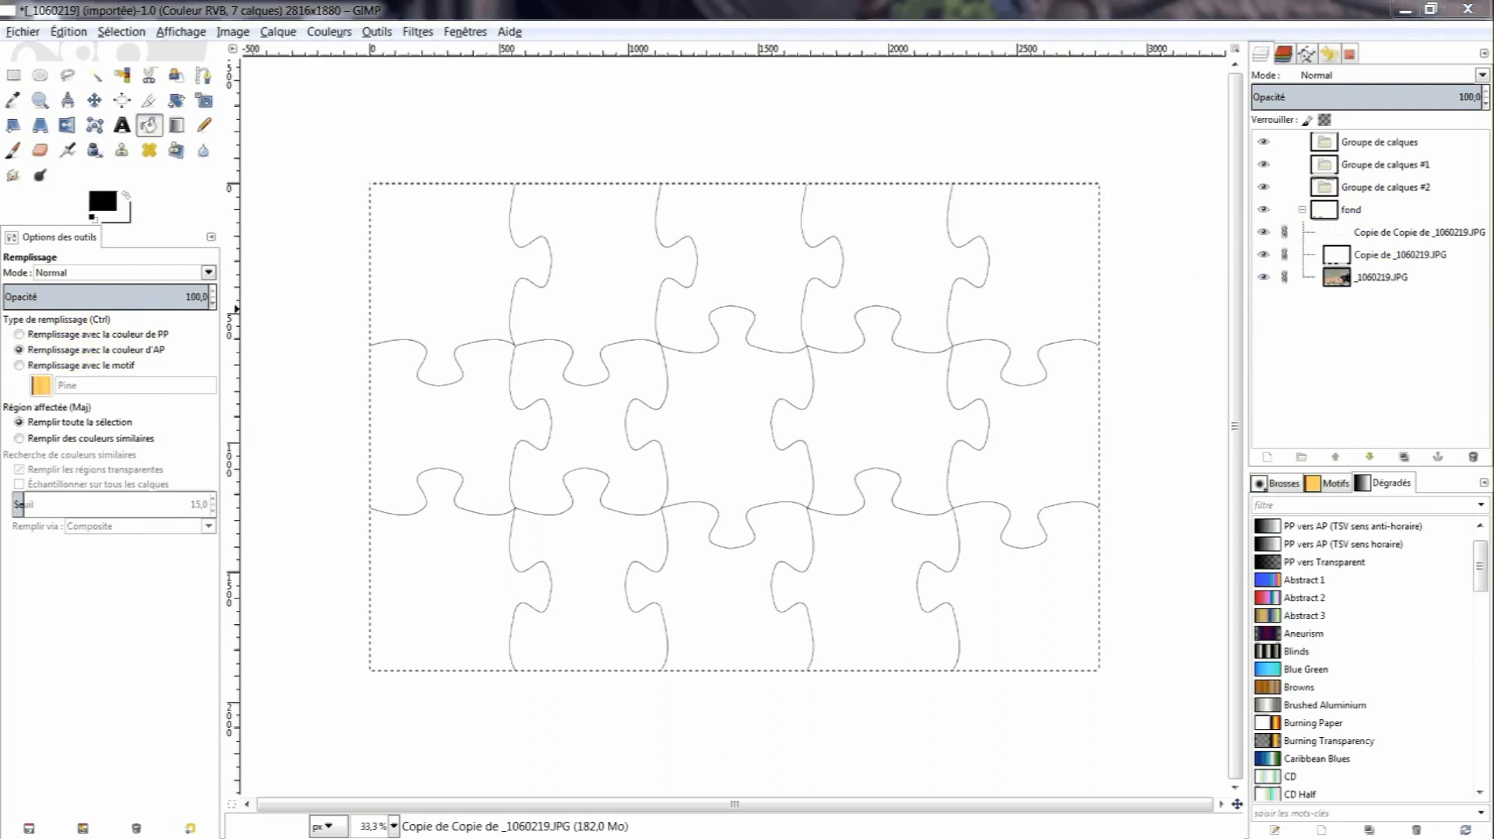
left_click(1335, 230)
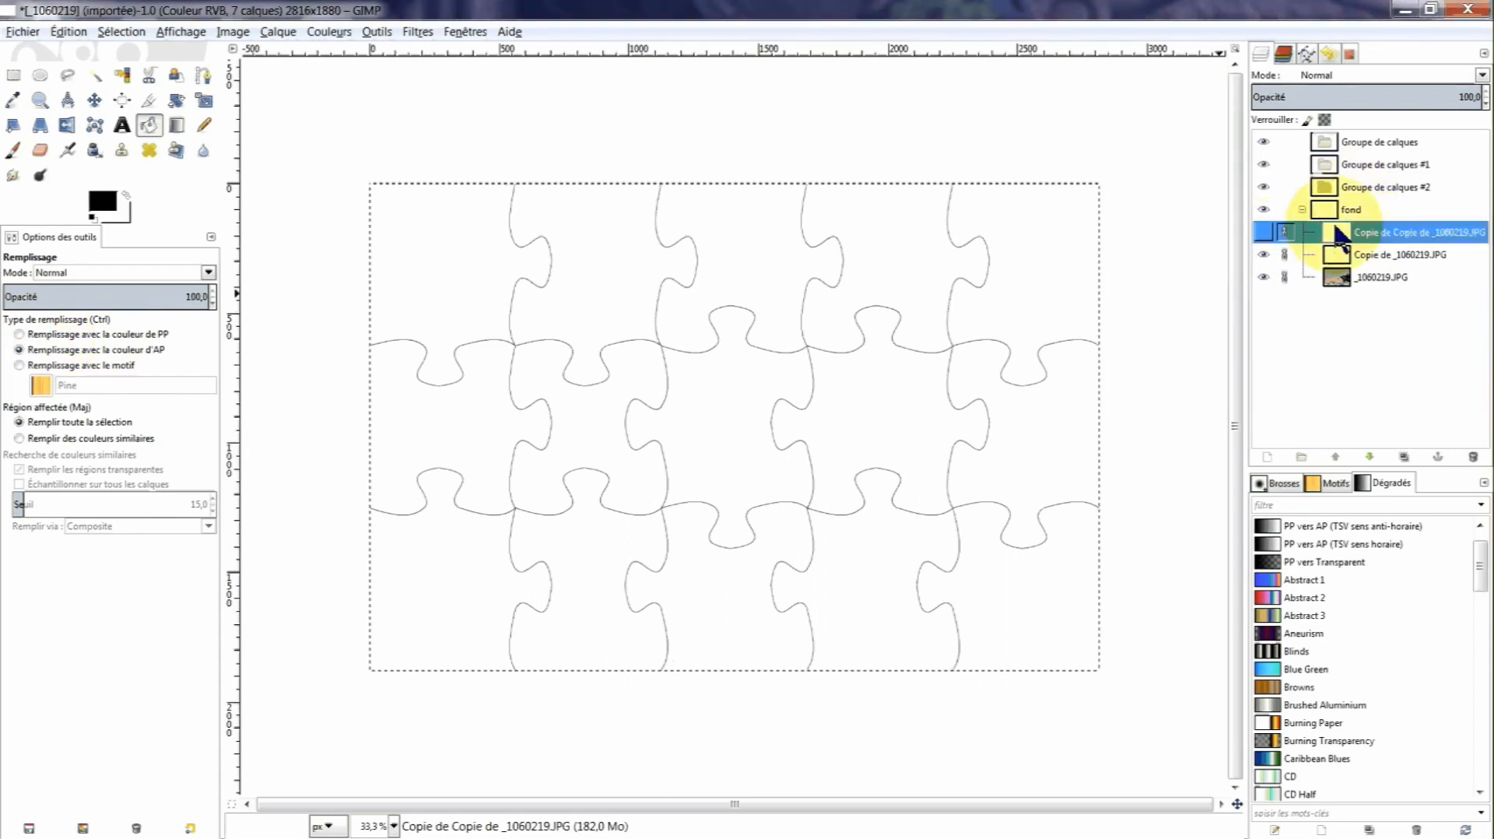
Set the blending mode of the visible puzzle pattern layer in the fond group to Multiplier.
left_click(1367, 258)
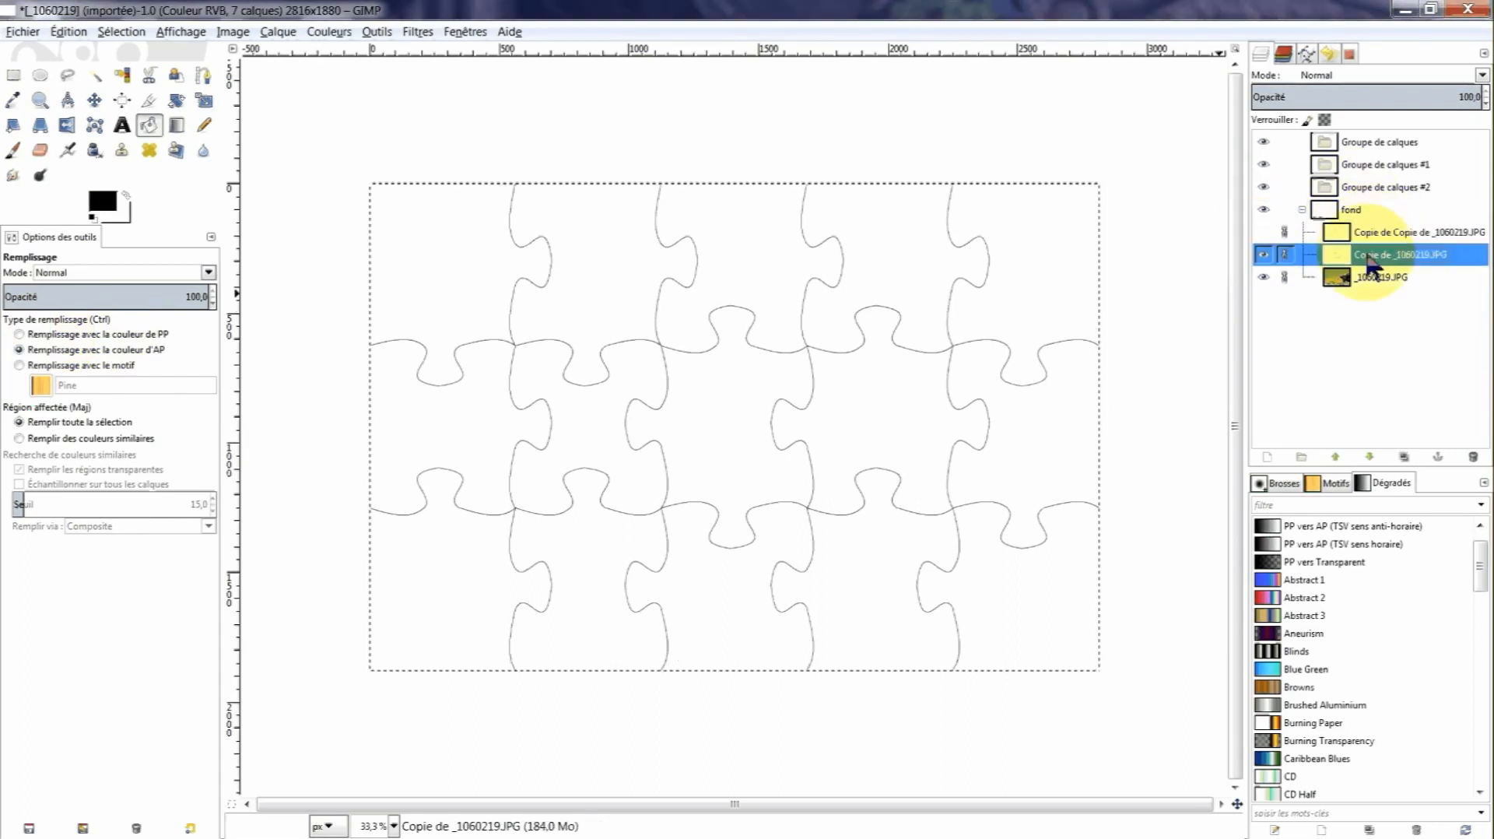
left_click(1263, 255)
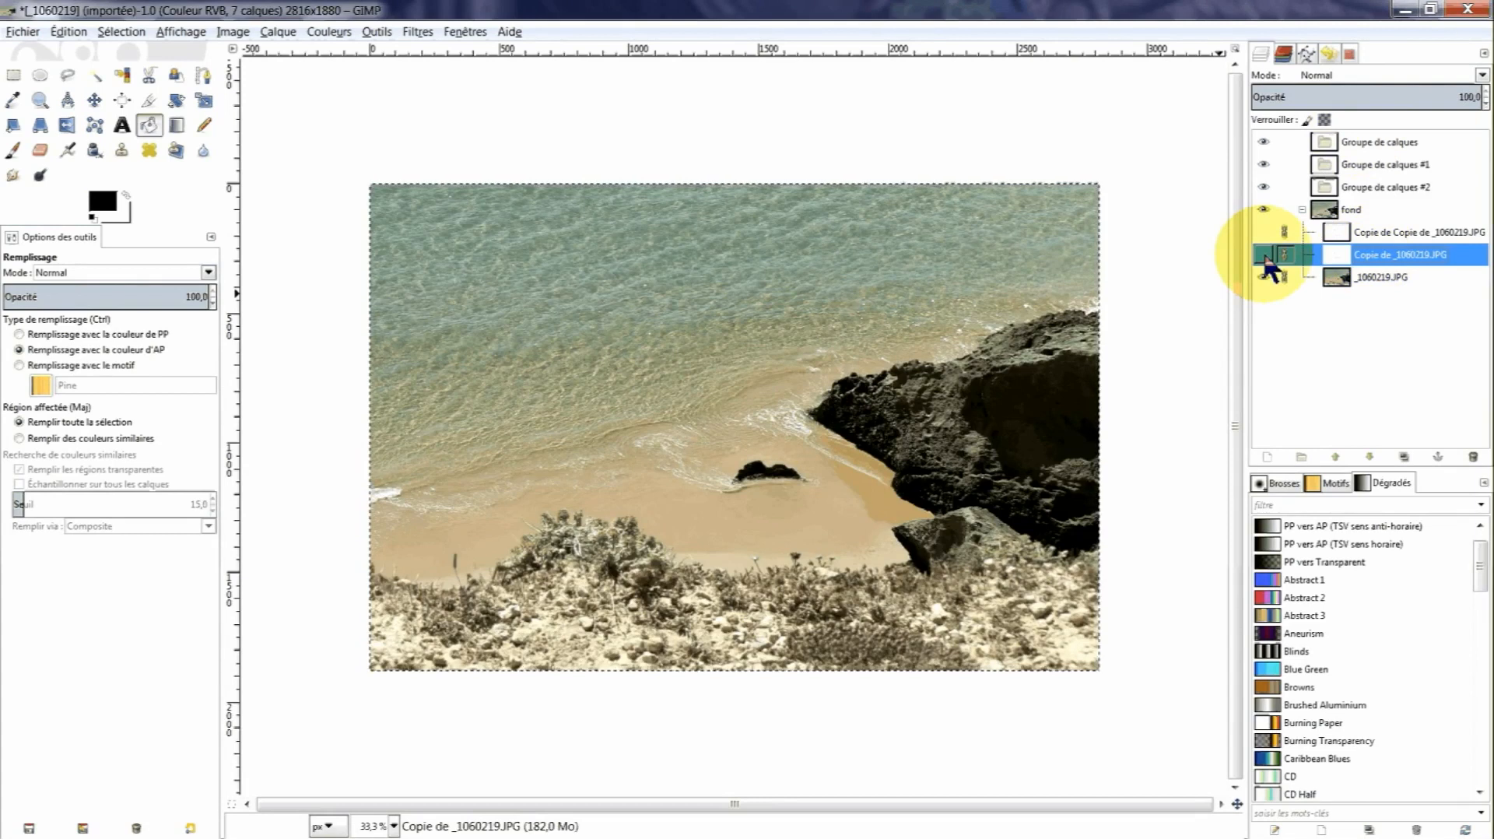
left_click(1263, 255)
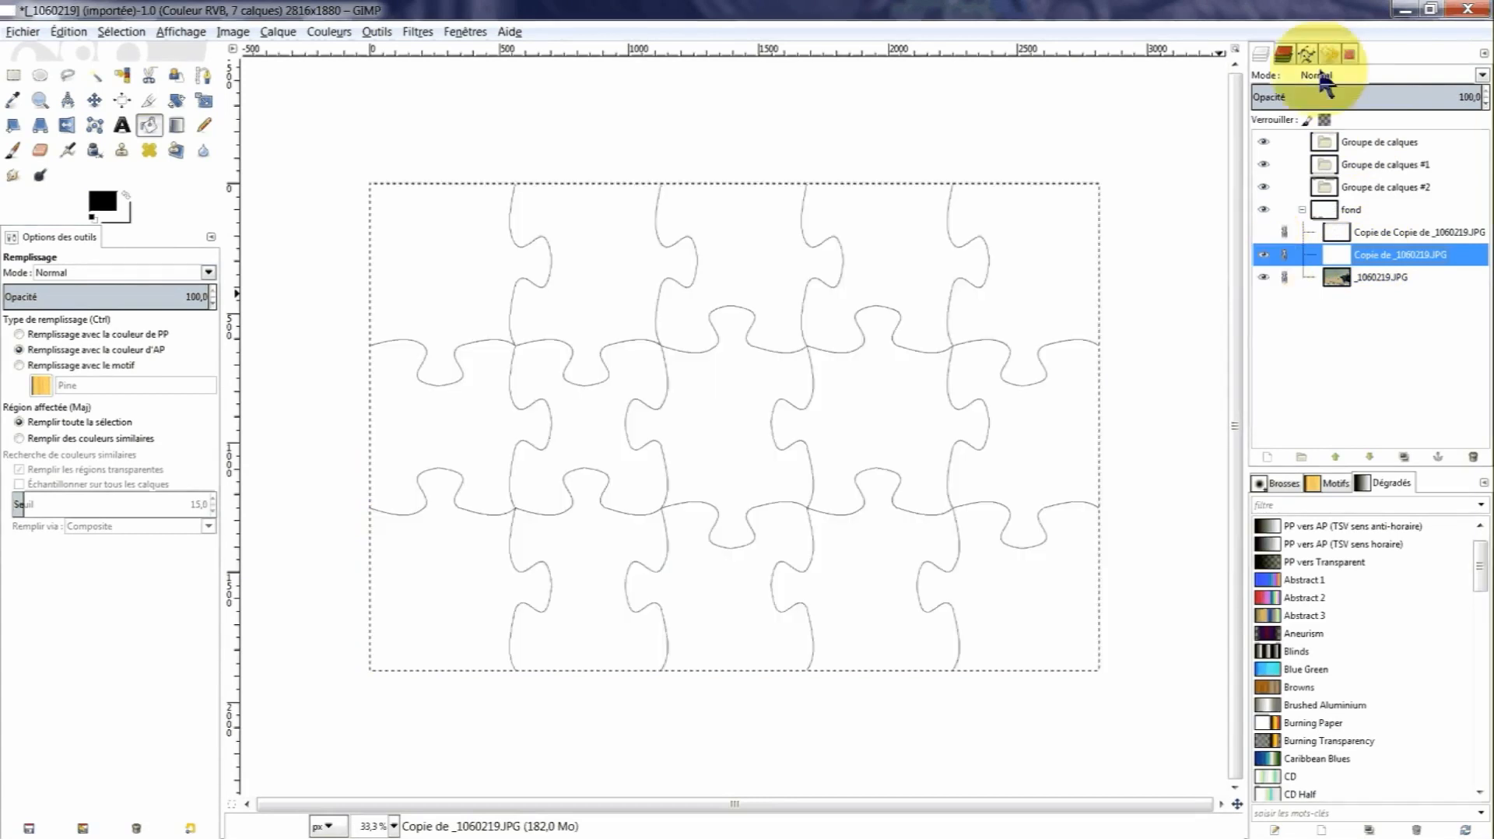
left_click(1481, 75)
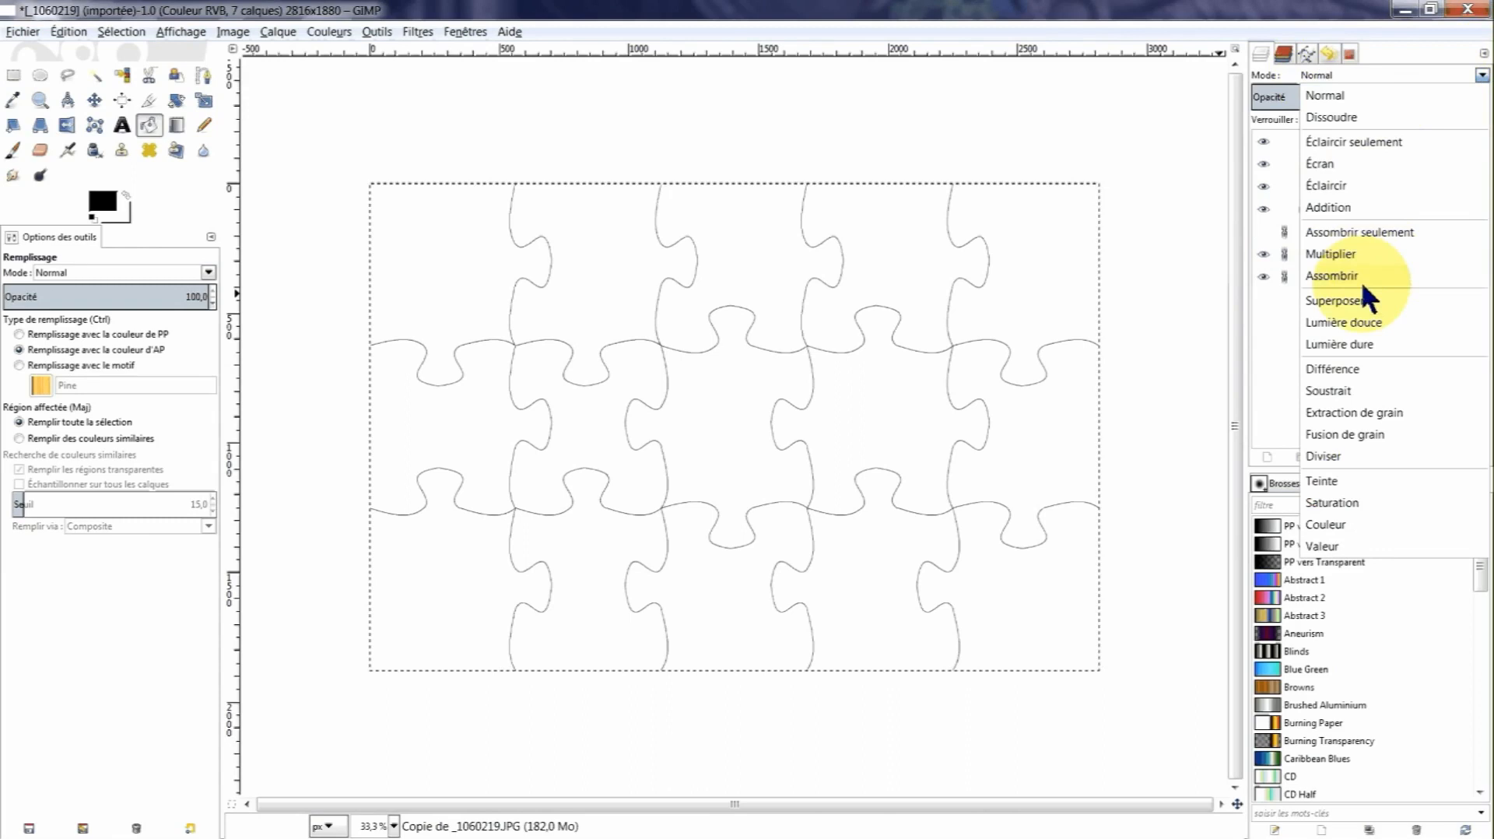
left_click(1334, 254)
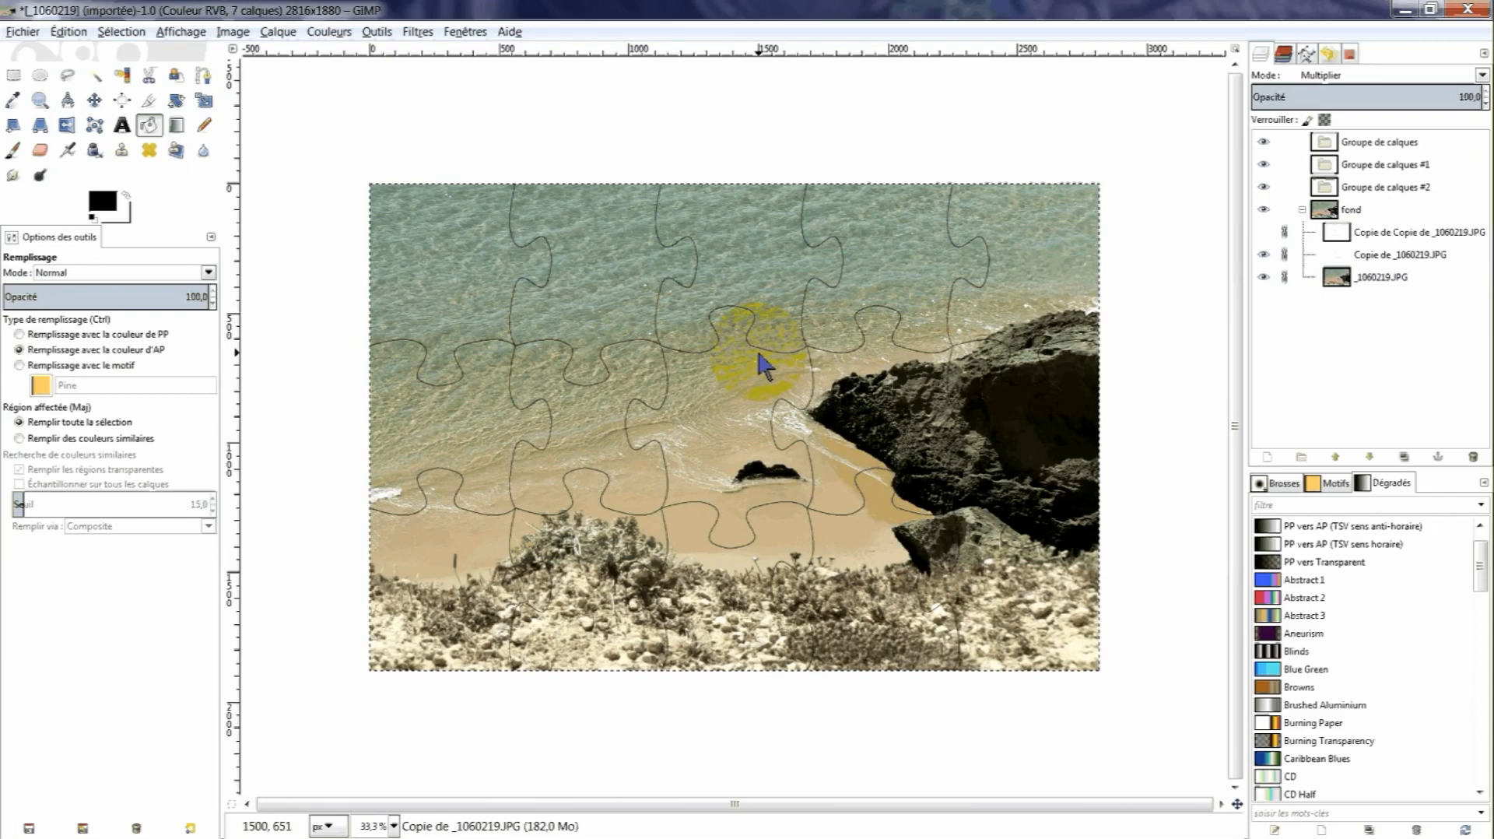
key("1")
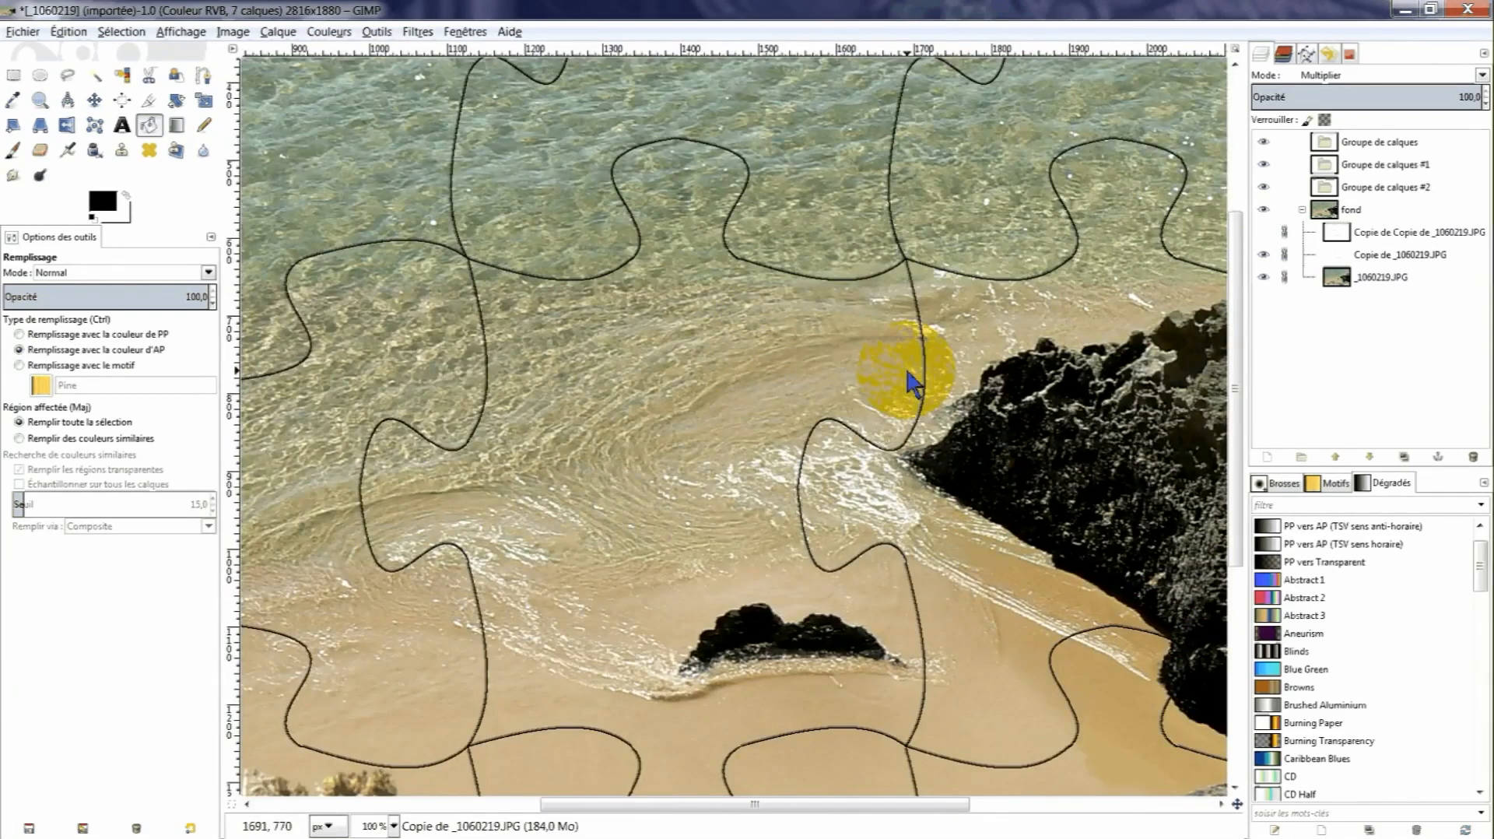
Merge the multiplied puzzle pattern layer down into the beach photo layer.
right_click(1317, 257)
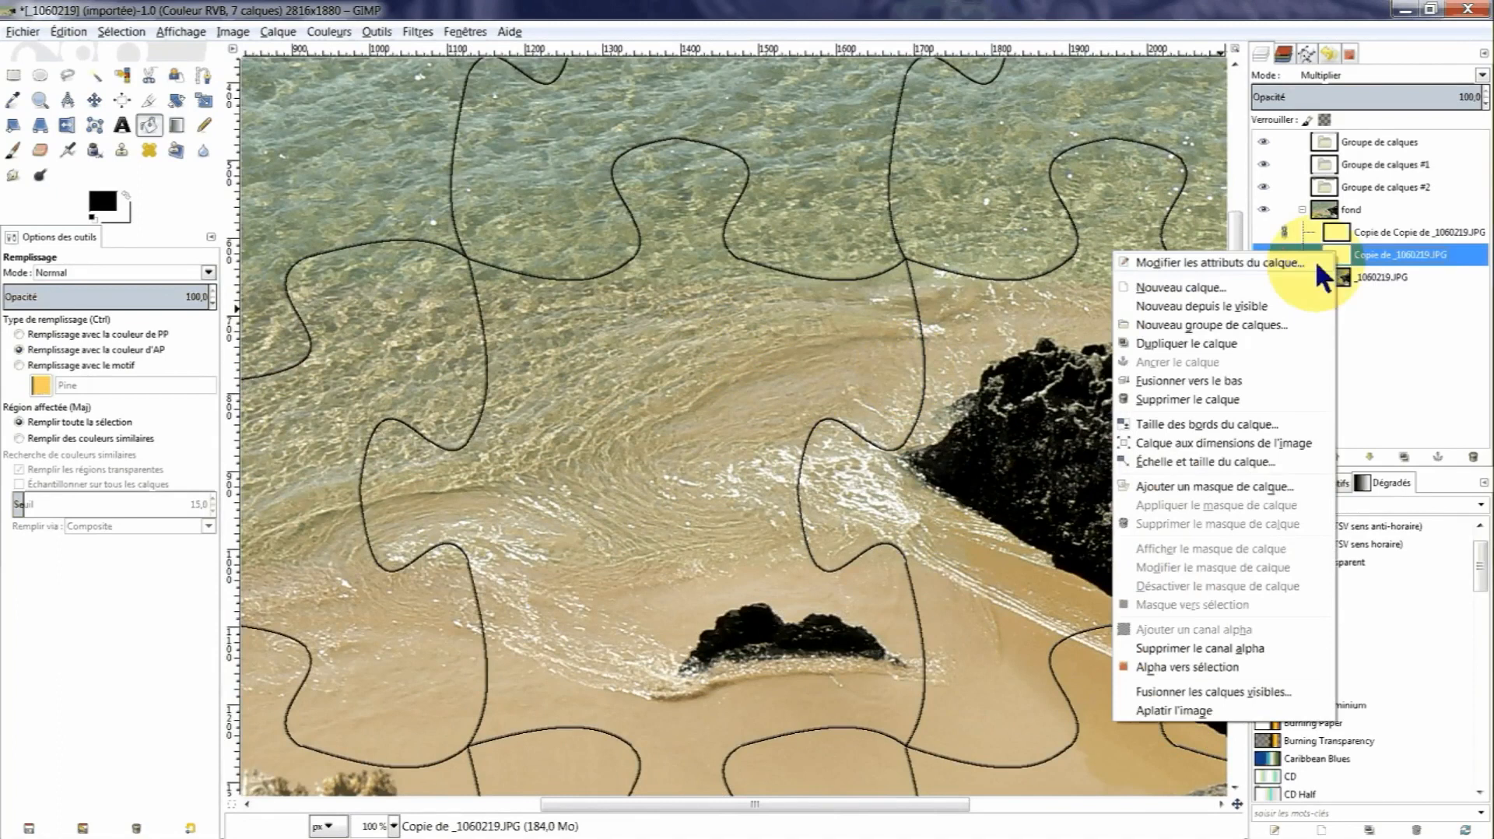
left_click(1187, 399)
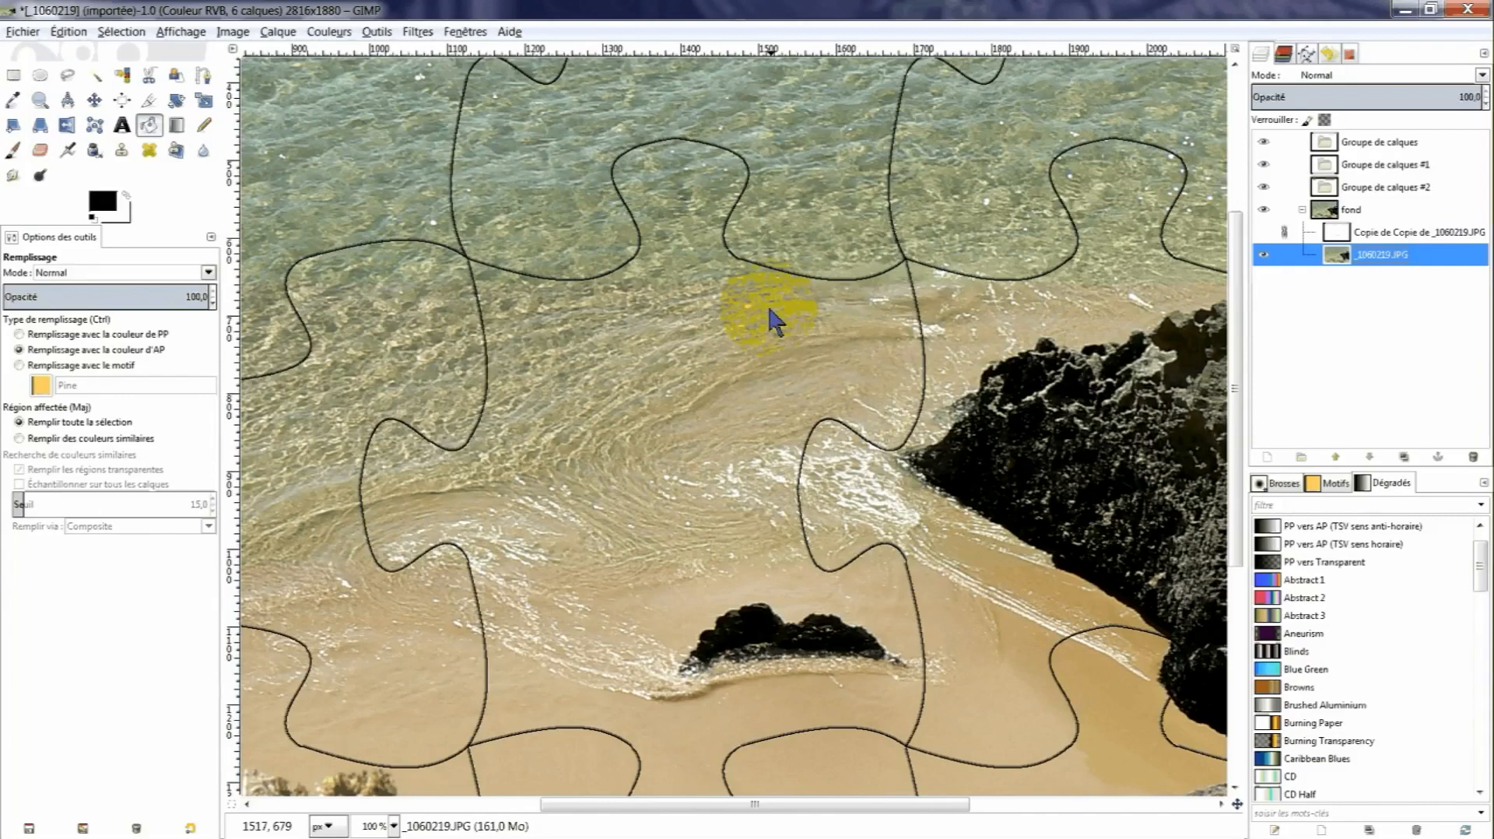
scroll(772, 319, "down", 3)
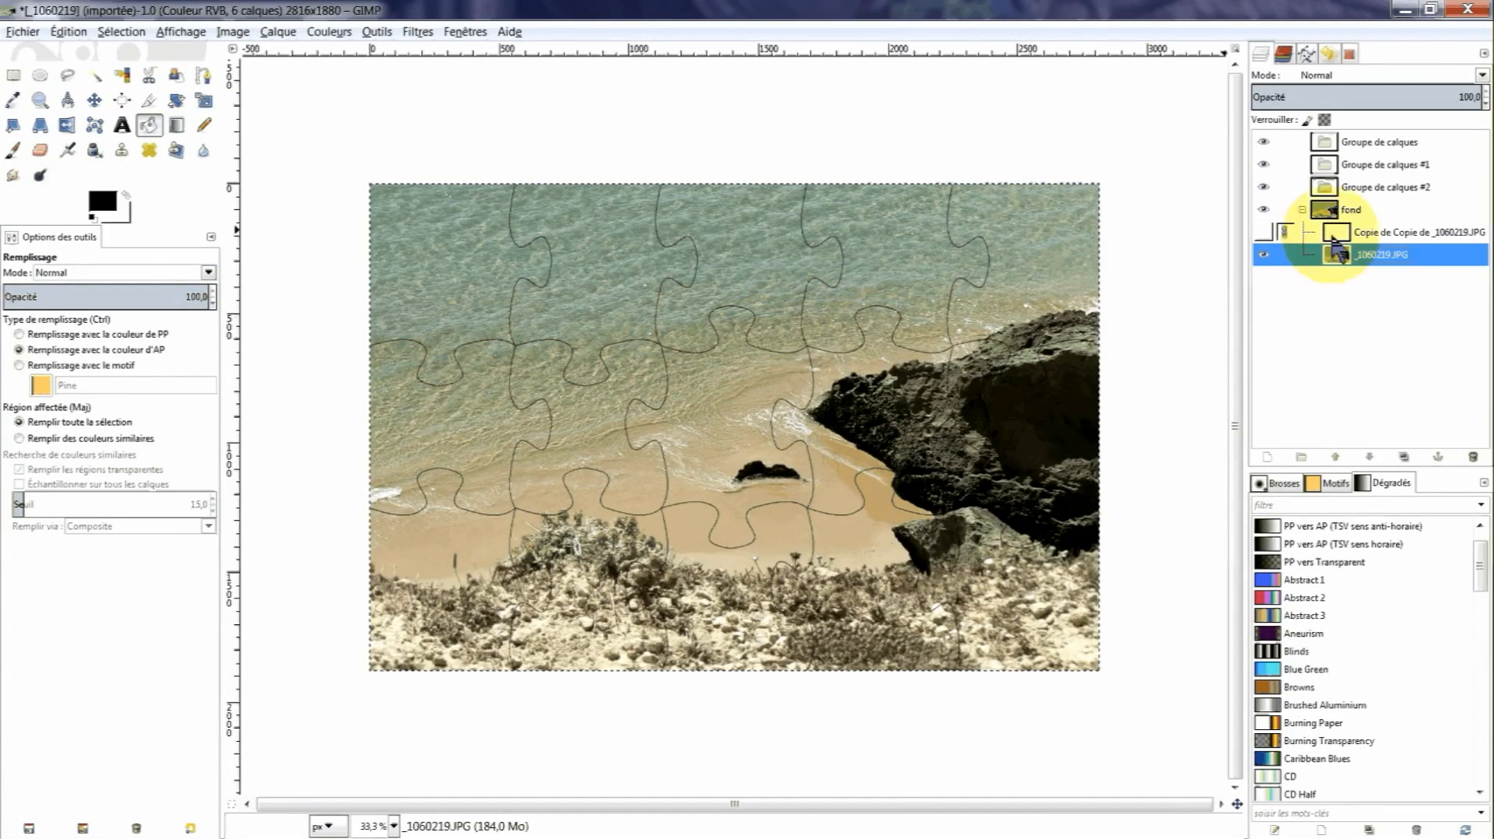
Show the hidden puzzle pattern copy and scale the linked photo layer down to about 2039 x 1361 px, keeping its aspect ratio.
left_click(1264, 232)
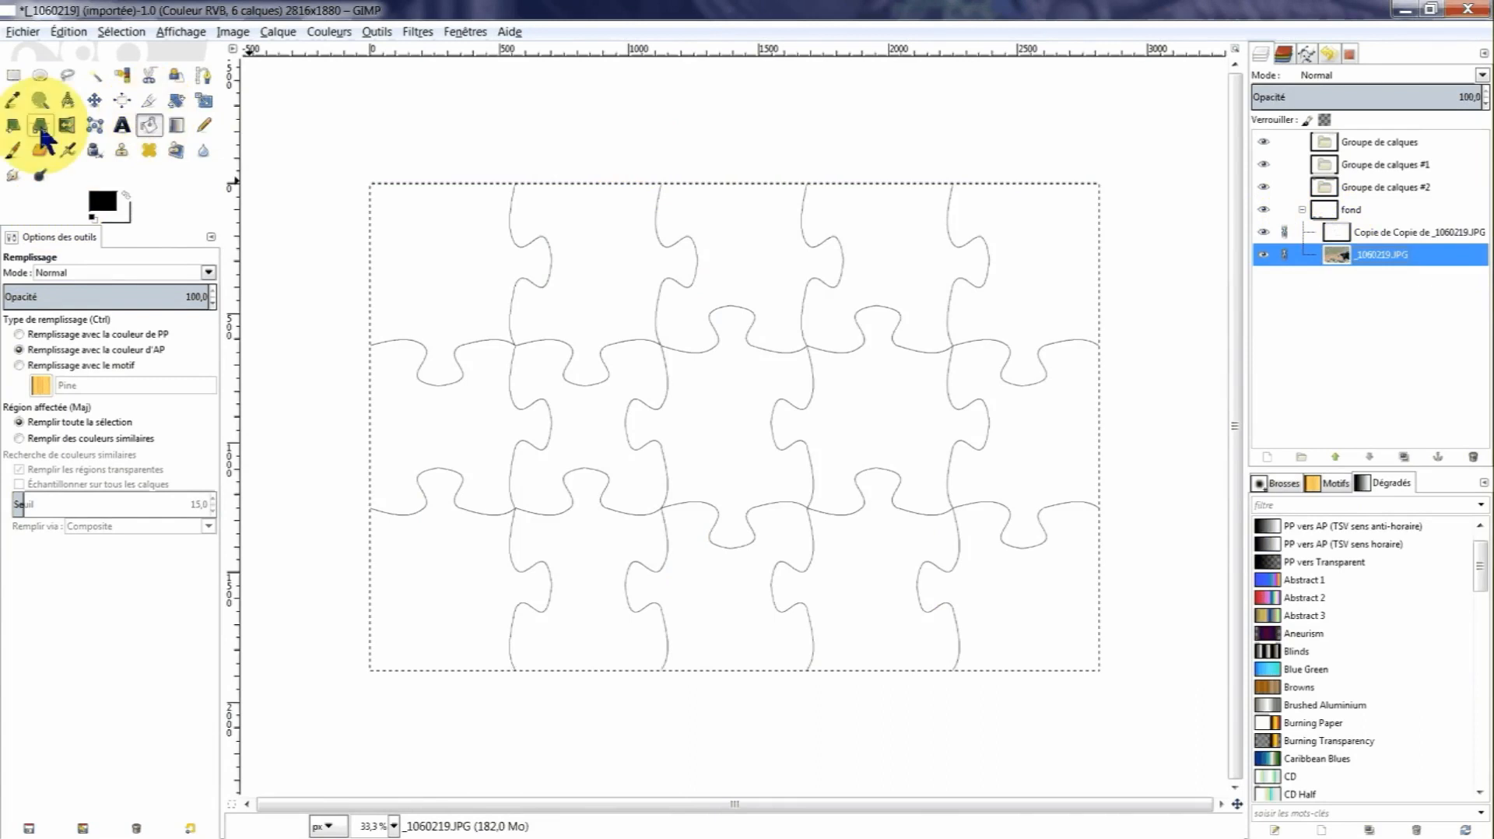
left_click(205, 101)
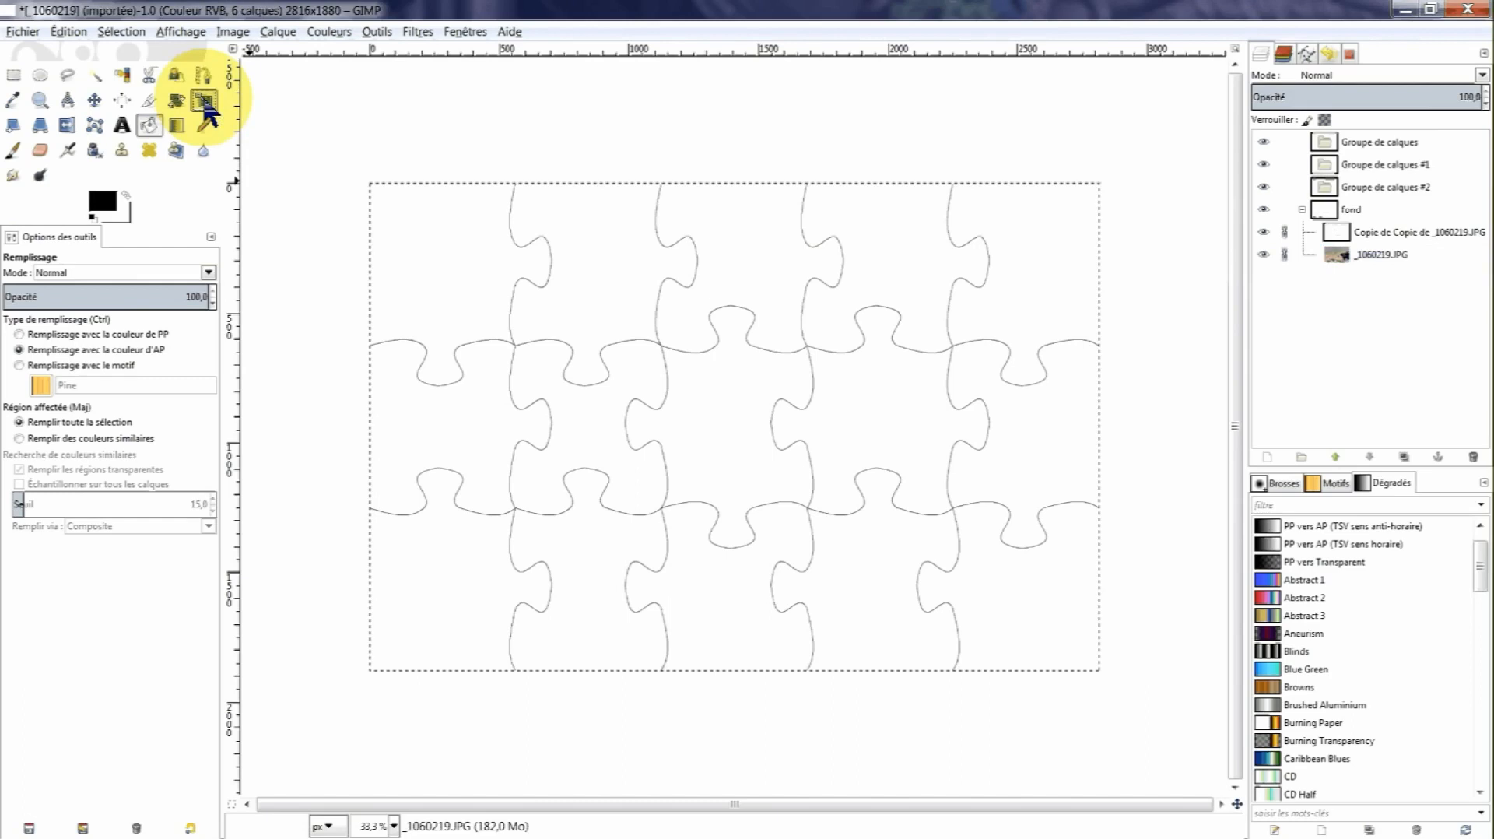
left_click(401, 216)
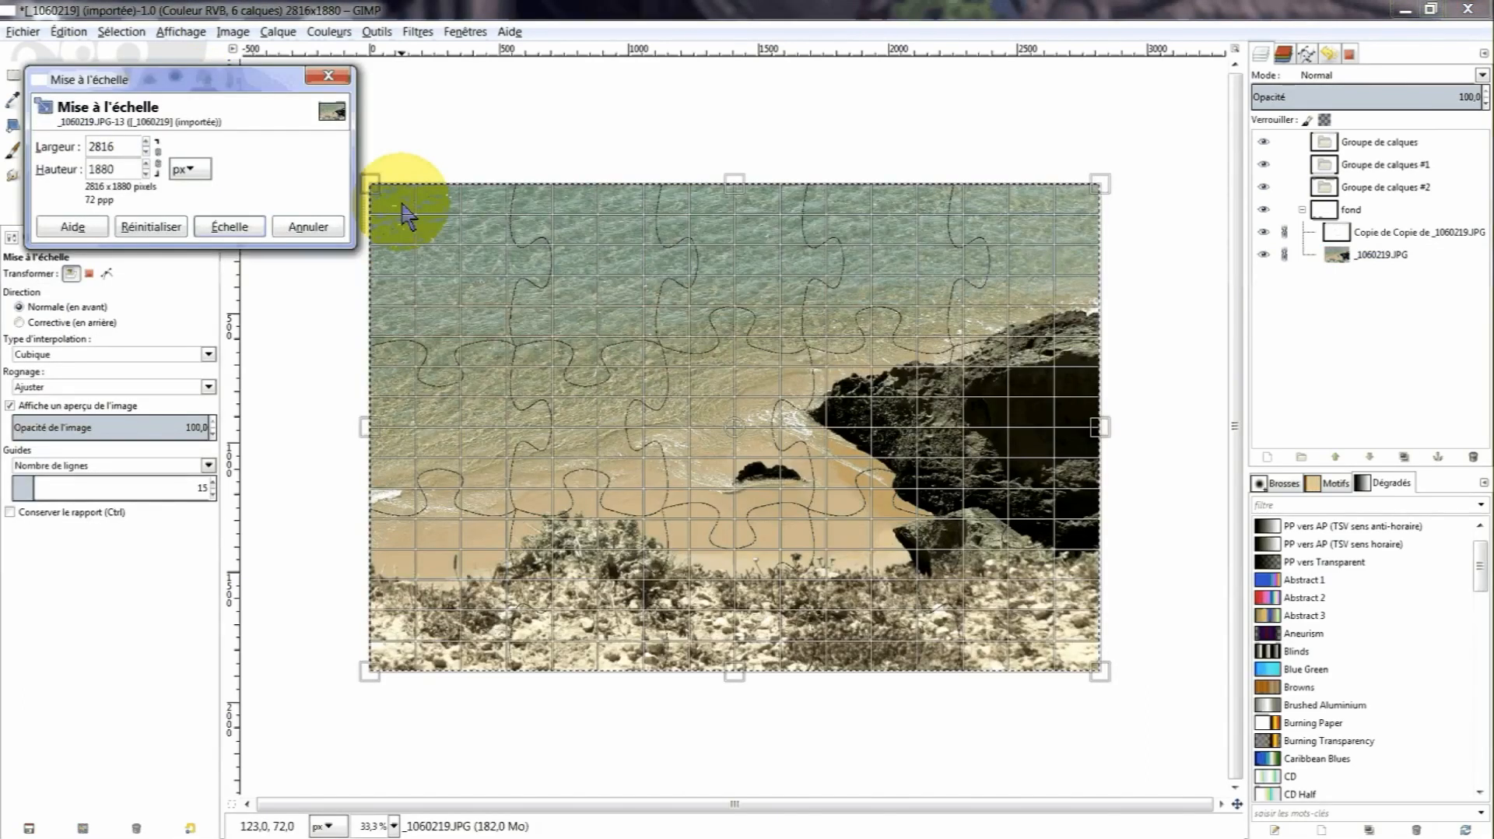
left_click_drag(187, 92, 187, 194)
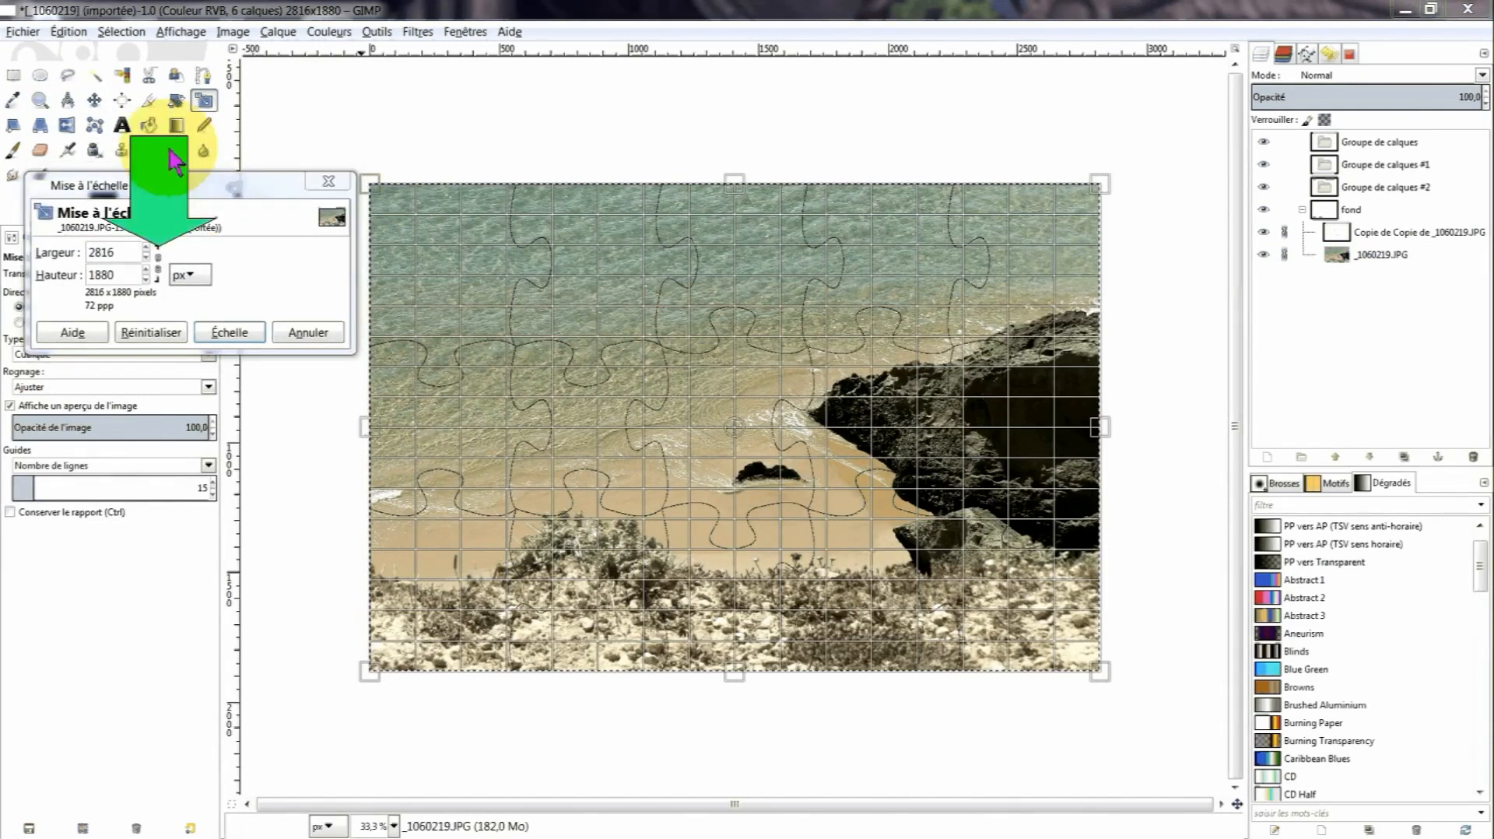
left_click(158, 269)
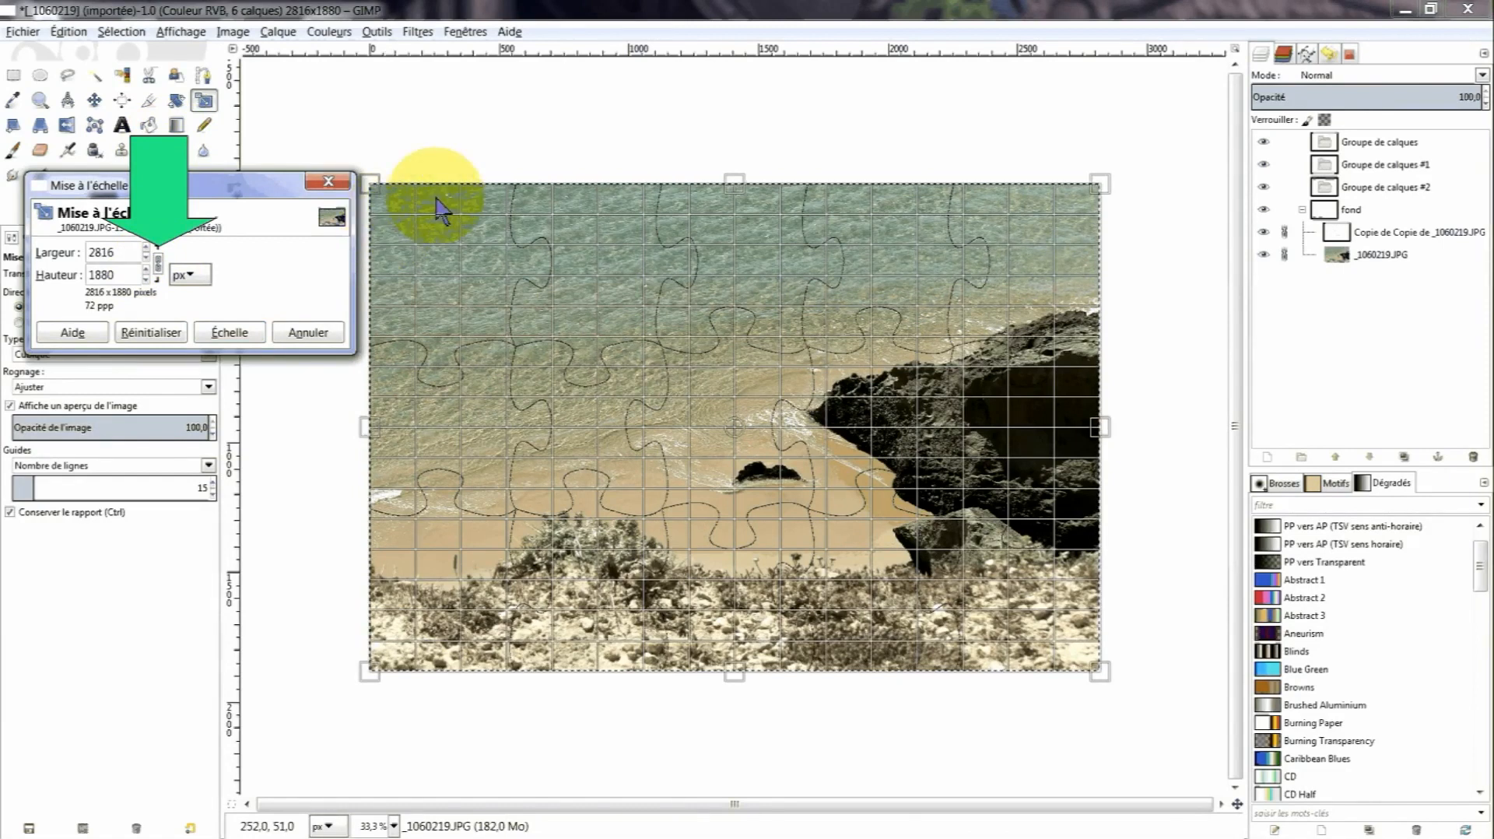
left_click_drag(442, 208, 531, 329)
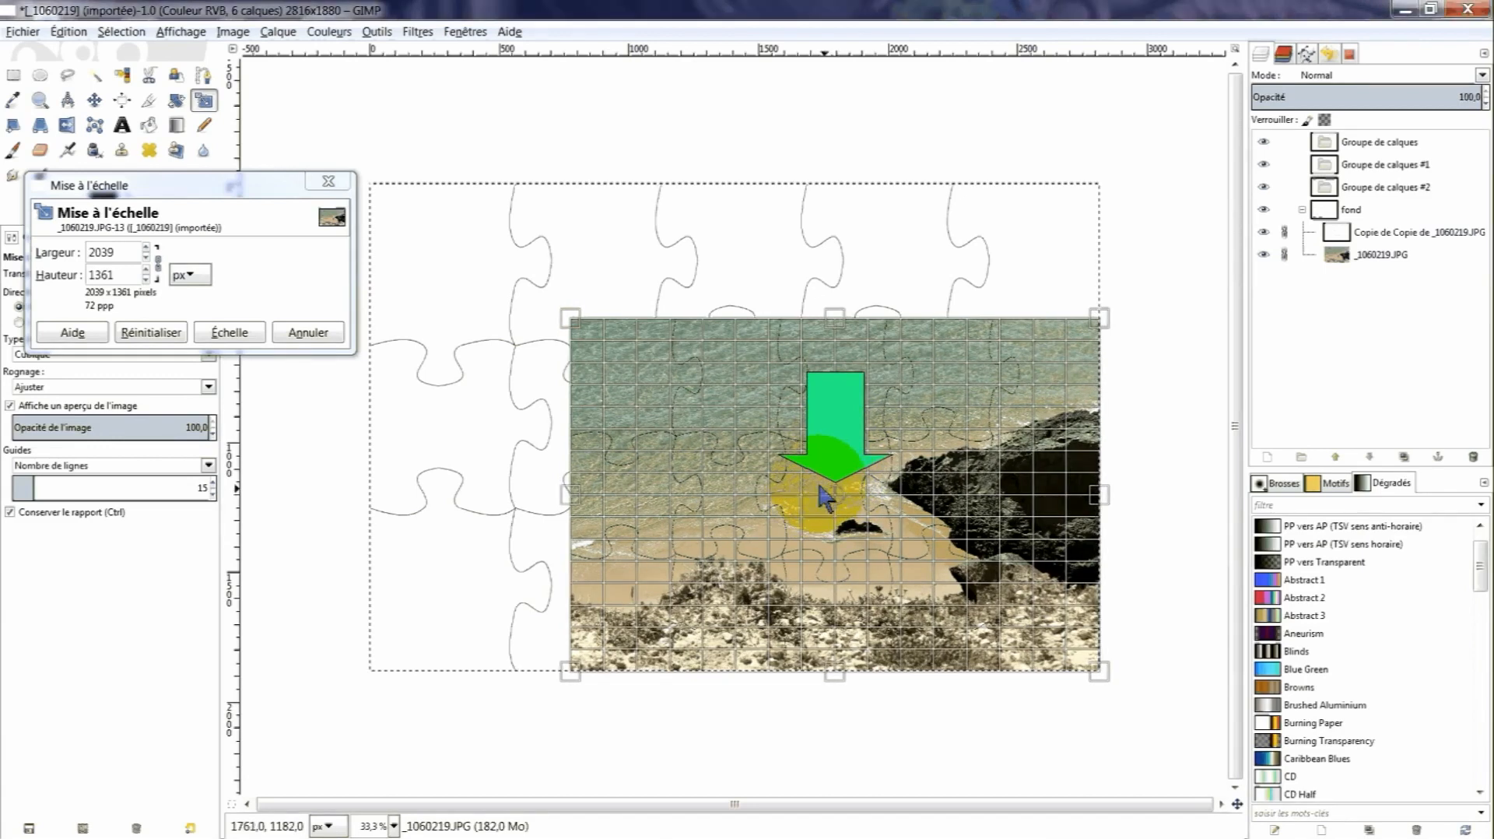
Centre the scaled photo on the canvas, apply the scaling and anchor the floating selection.
left_click_drag(826, 498, 734, 444)
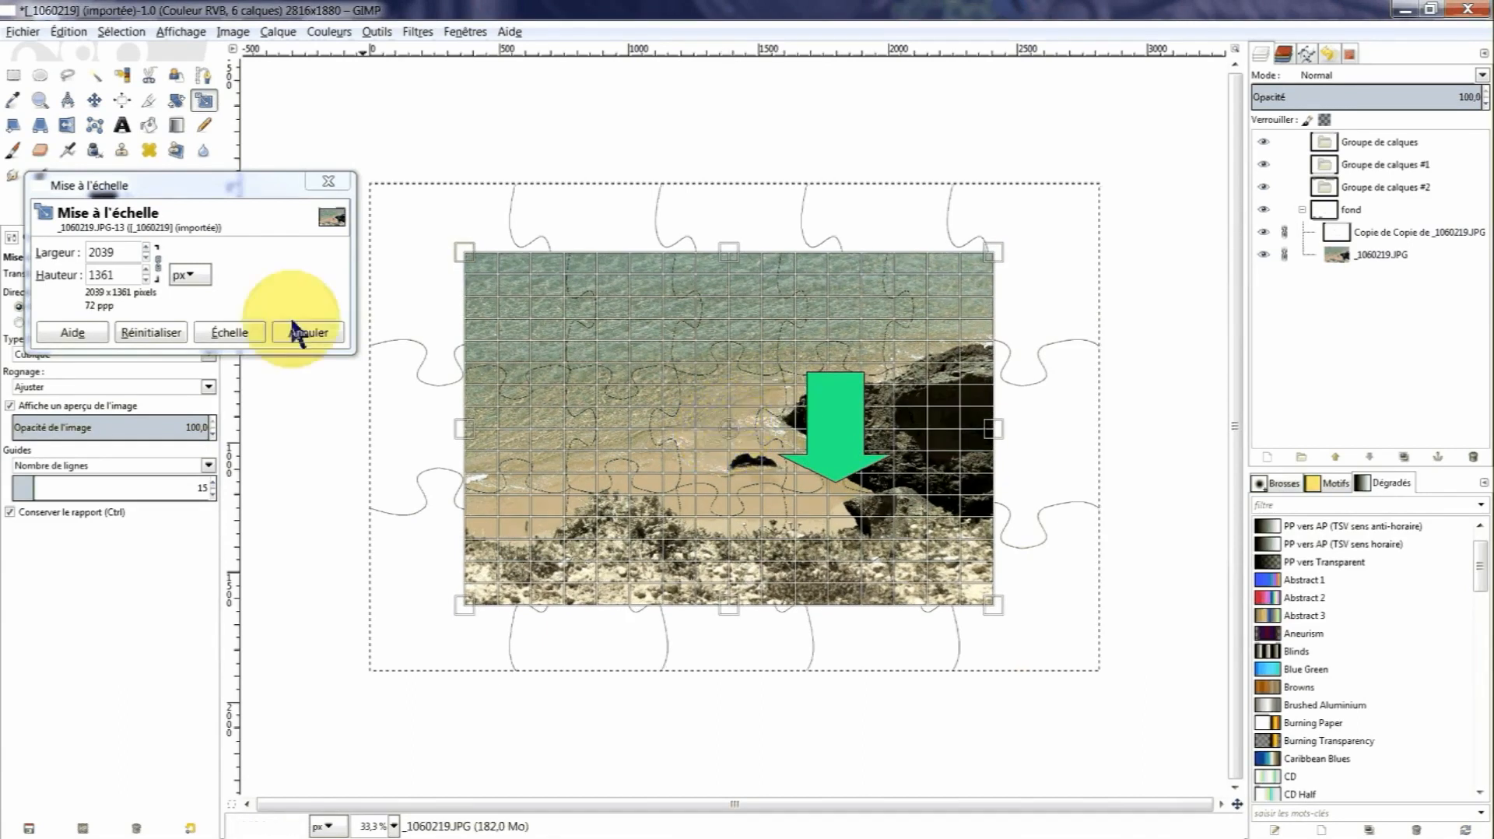
left_click(238, 336)
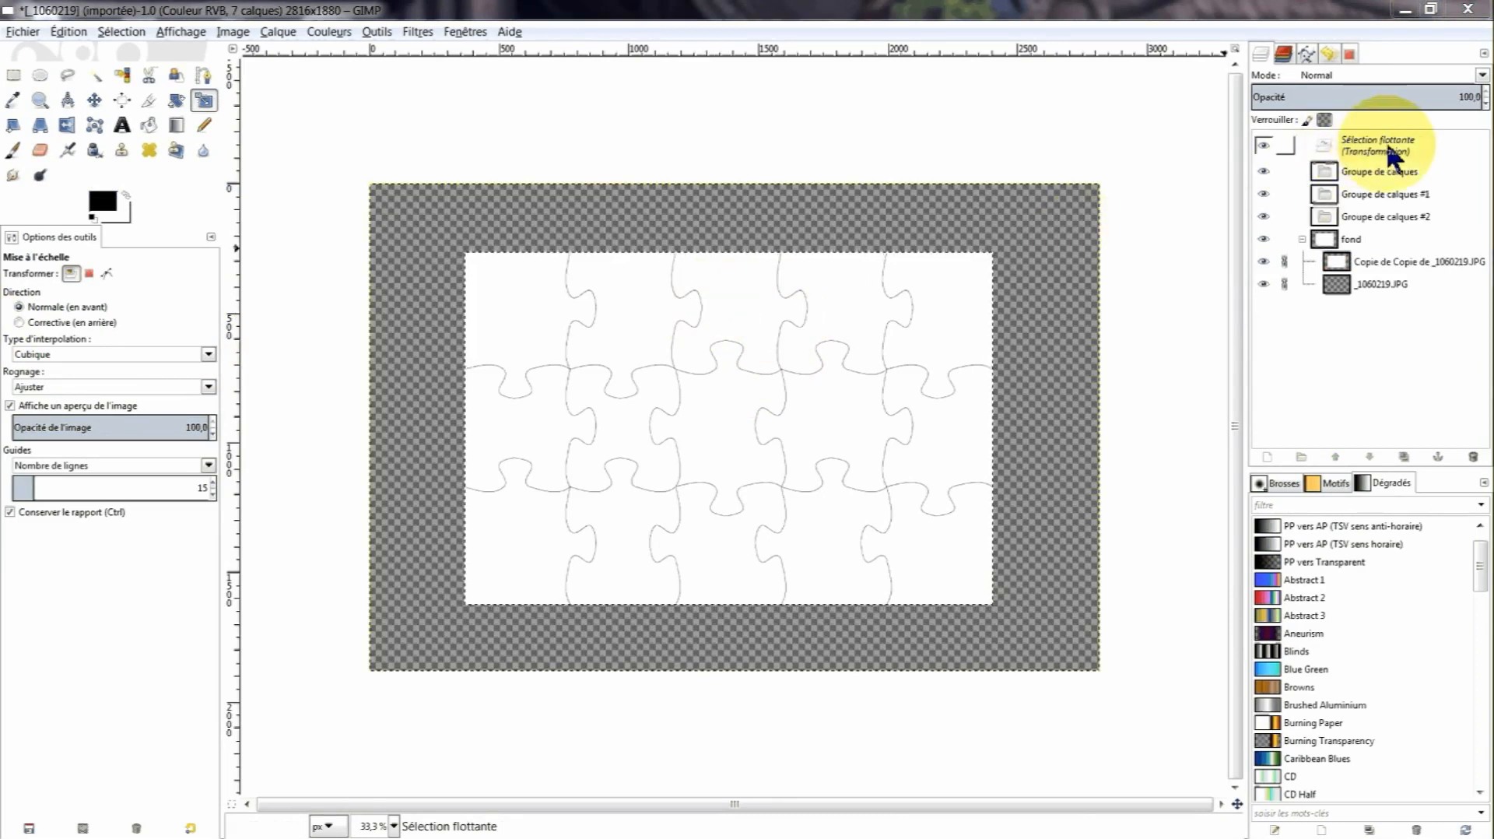
left_click(1439, 456)
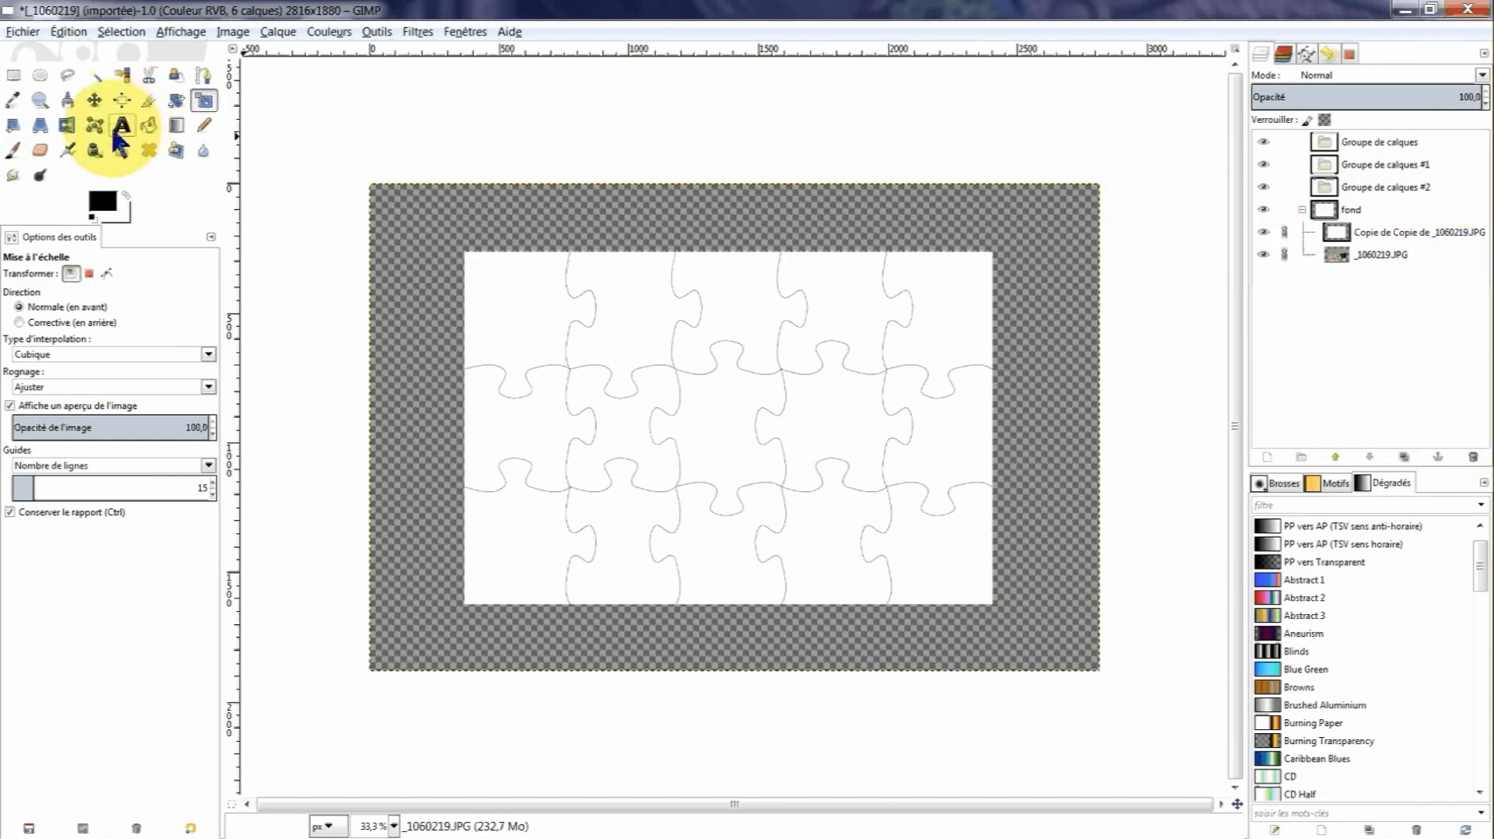
left_click(39, 128)
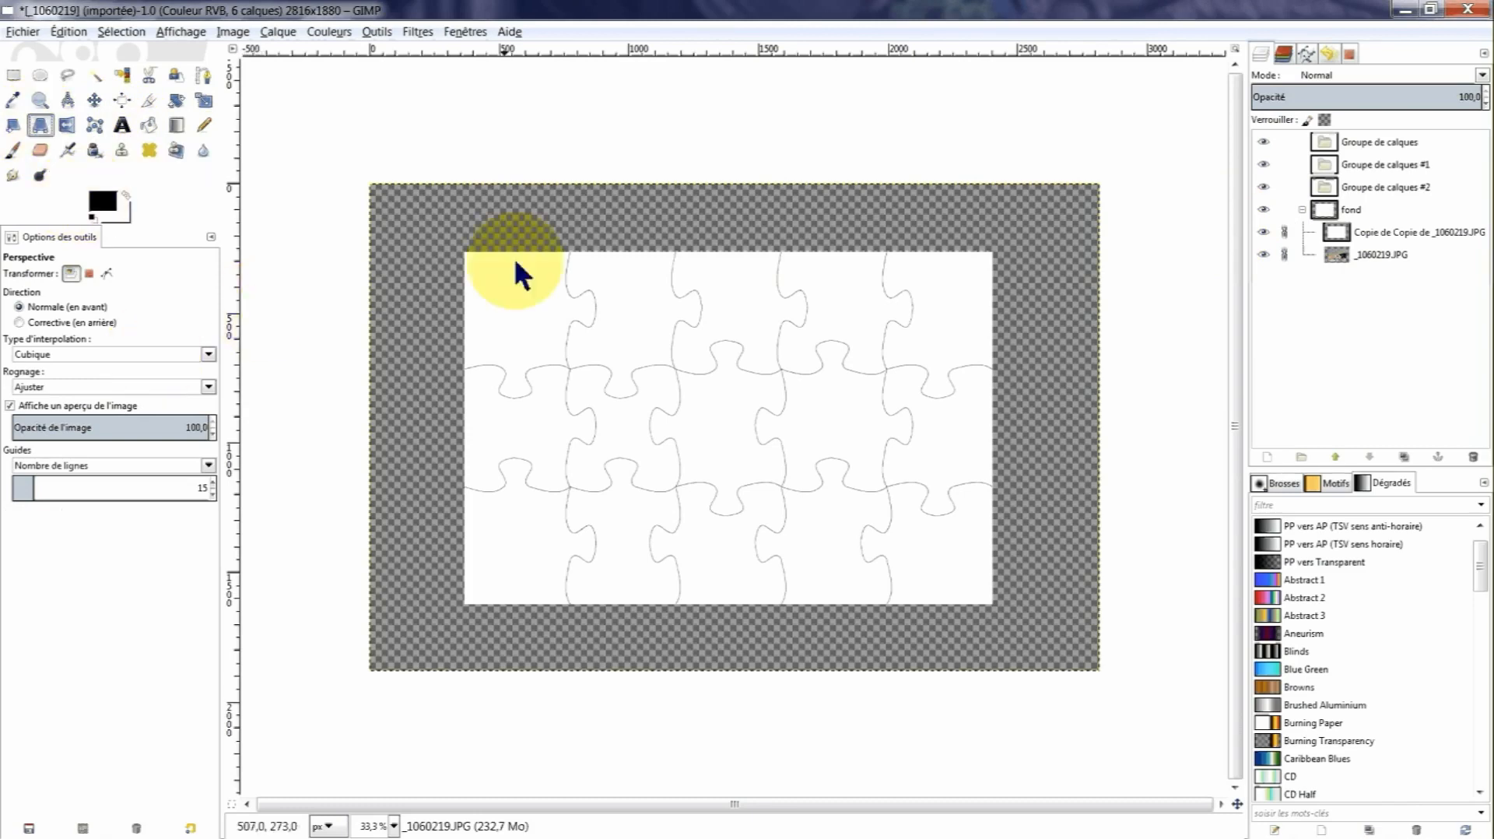
left_click(606, 297)
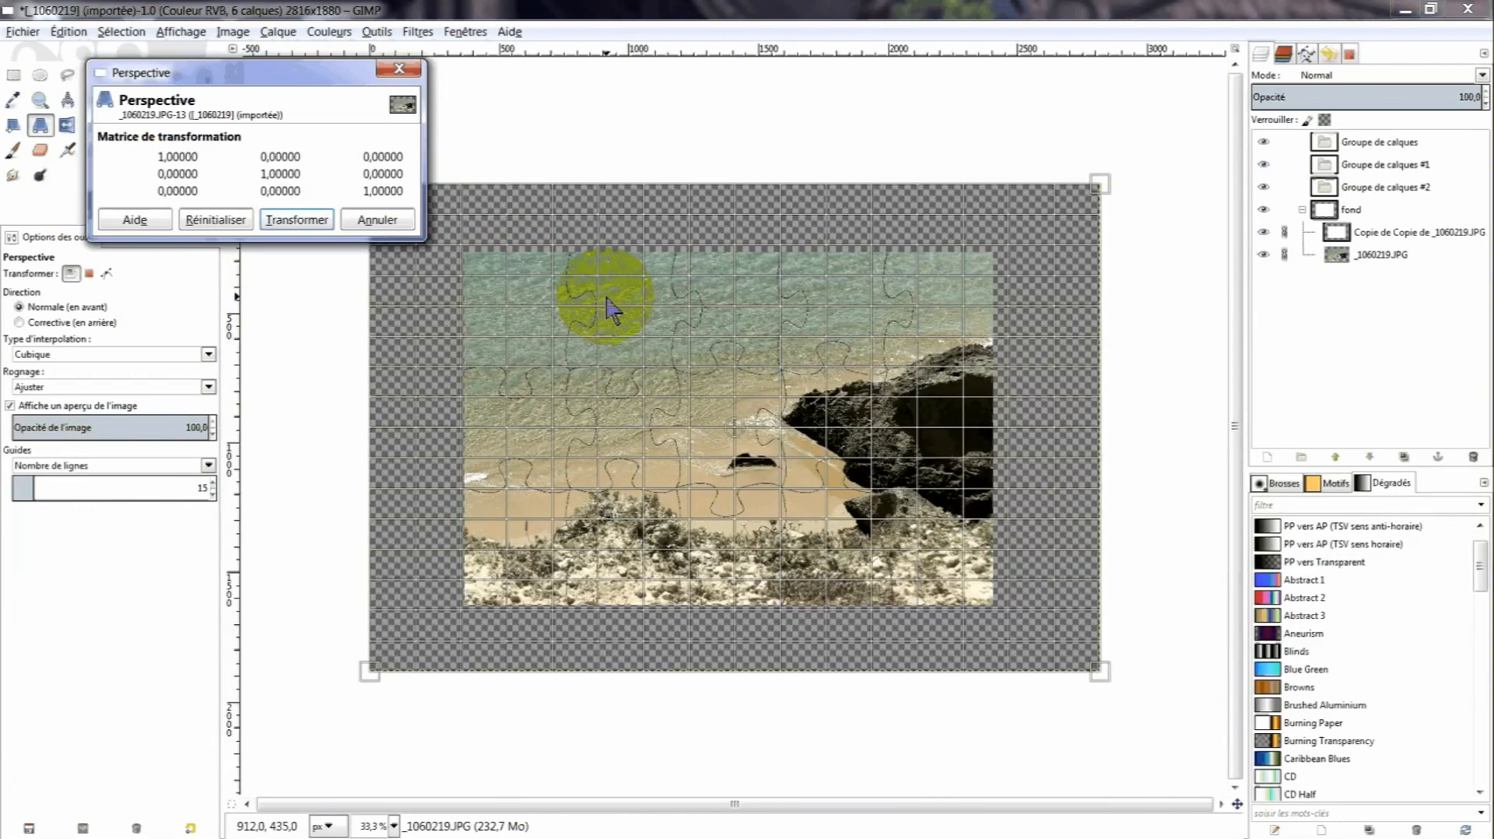
left_click(1288, 257)
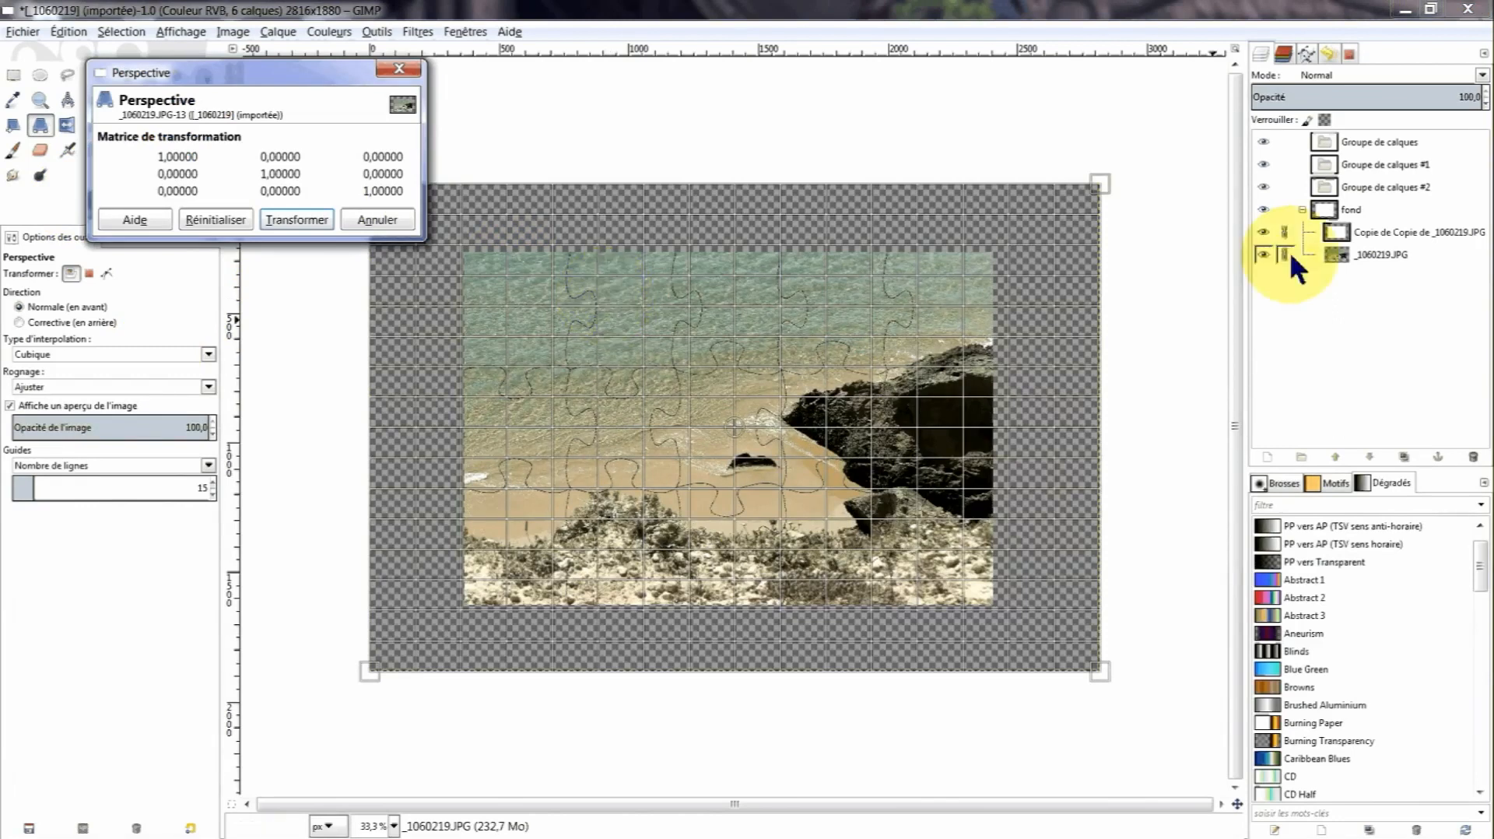
left_click(1097, 193)
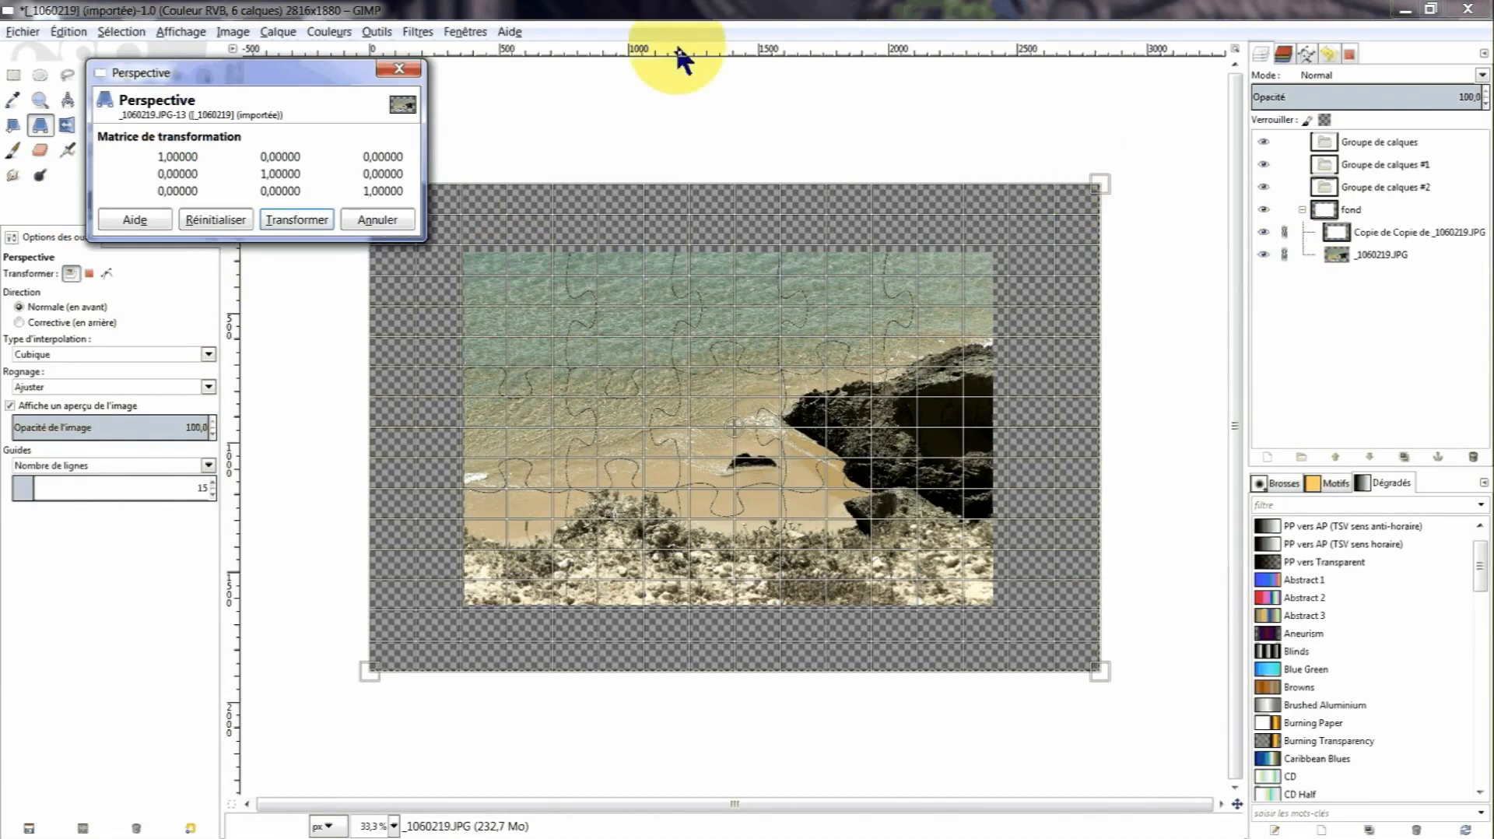
Place two horizontal guides across the image, at about 660 px and 1370 px from its upper edge.
left_click_drag(681, 61, 682, 549)
left_click_drag(654, 49, 687, 358)
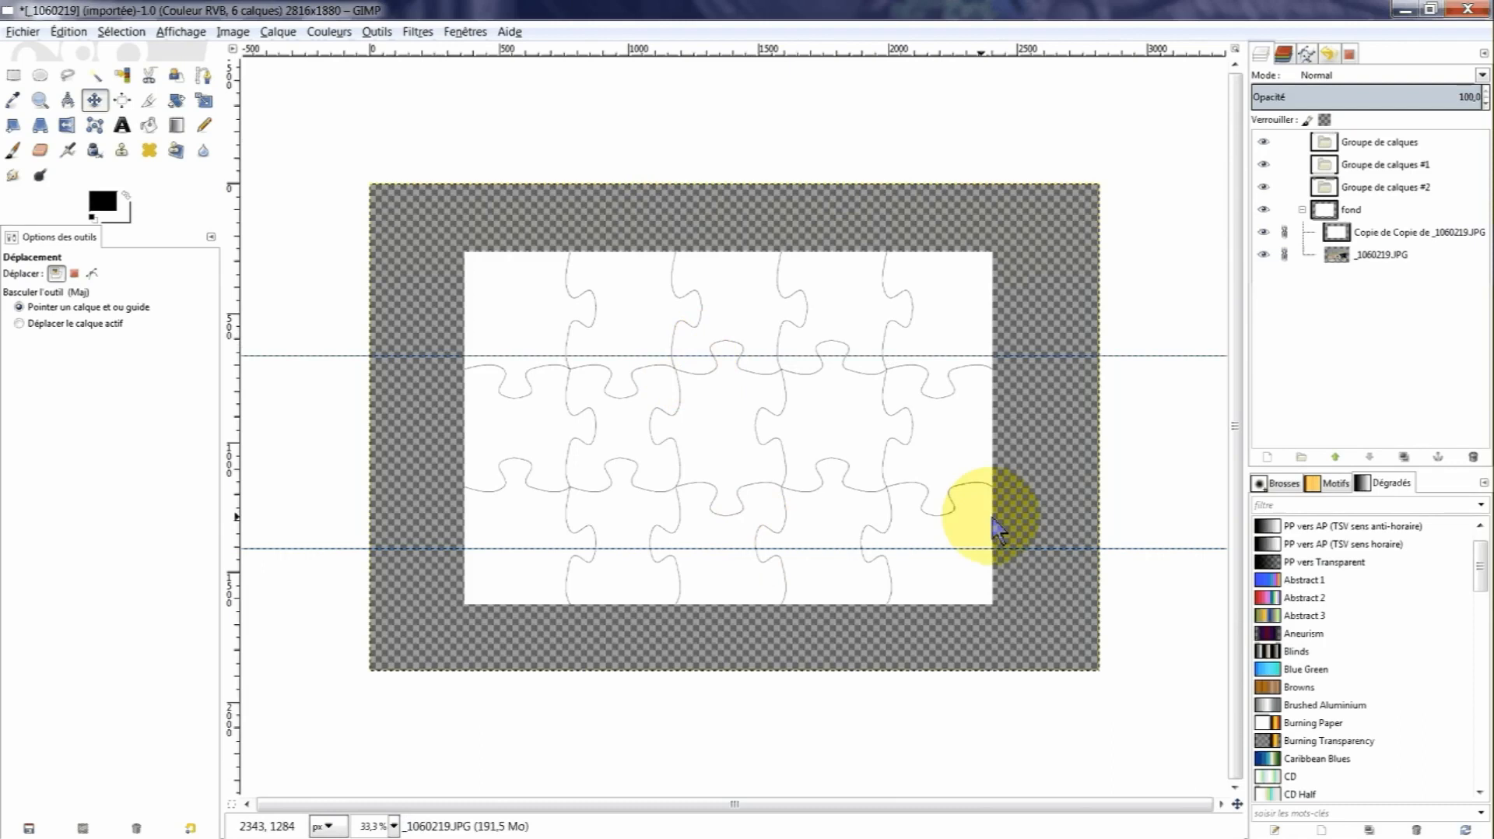
left_click_drag(1015, 547, 1012, 540)
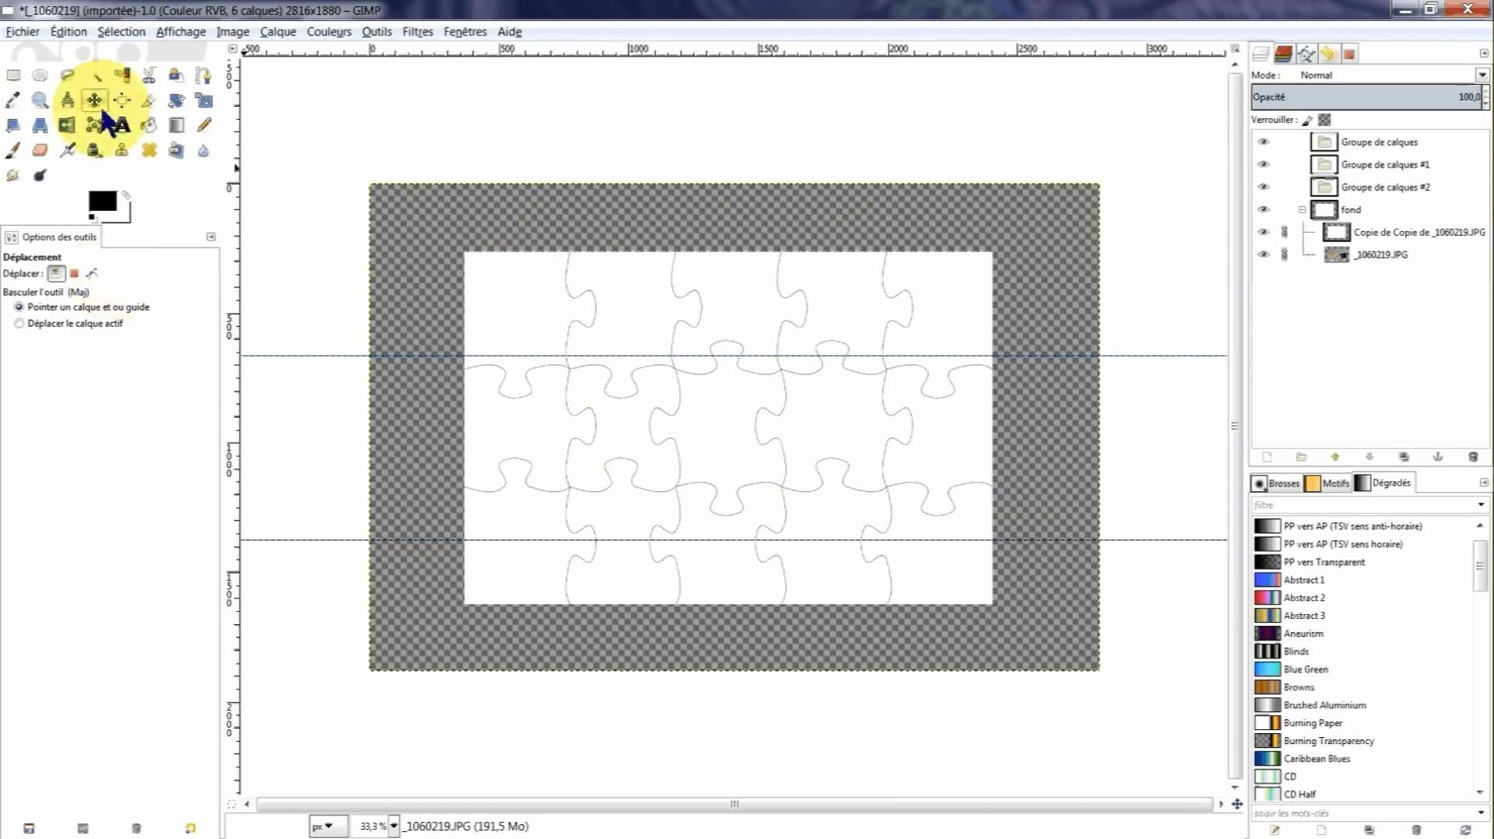
Lay the photo layer down with the Perspective tool, pulling its upper corners in to the upper guide and its lower corners outward.
left_click(40, 125)
left_click(557, 277)
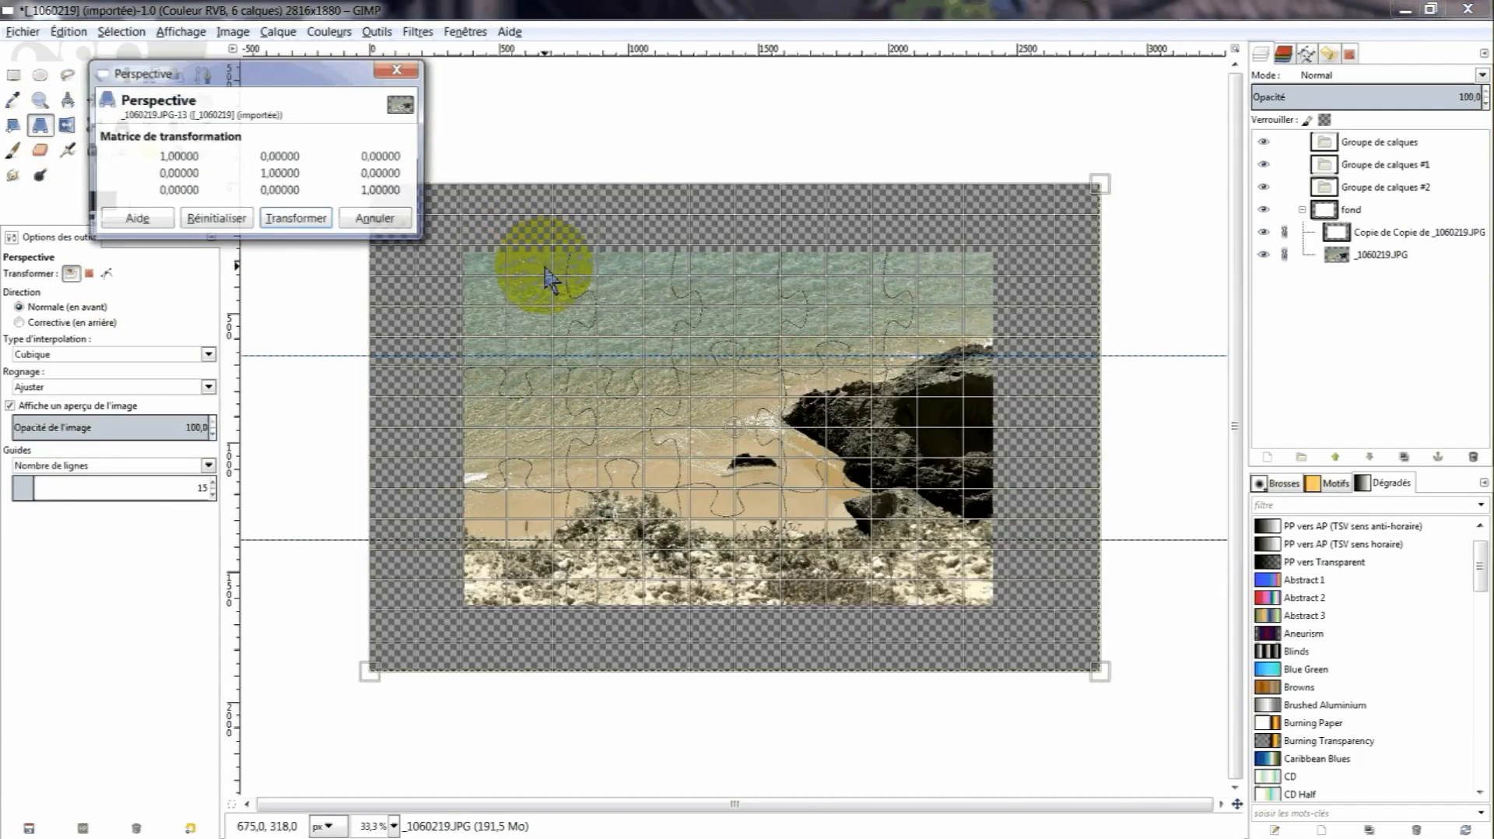
left_click_drag(260, 77, 176, 61)
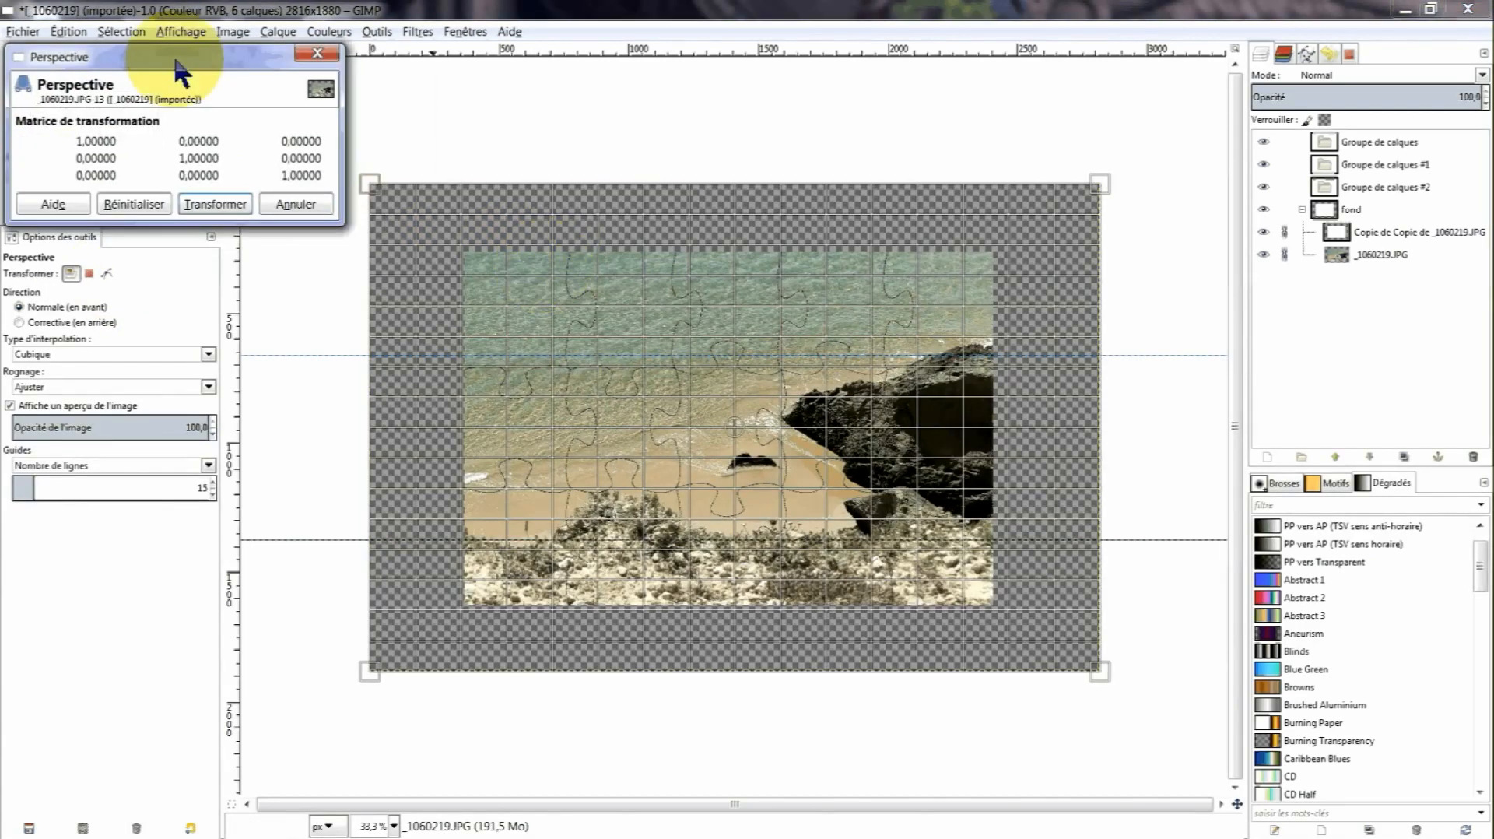
left_click_drag(370, 184, 480, 356)
left_click_drag(1003, 204, 977, 366)
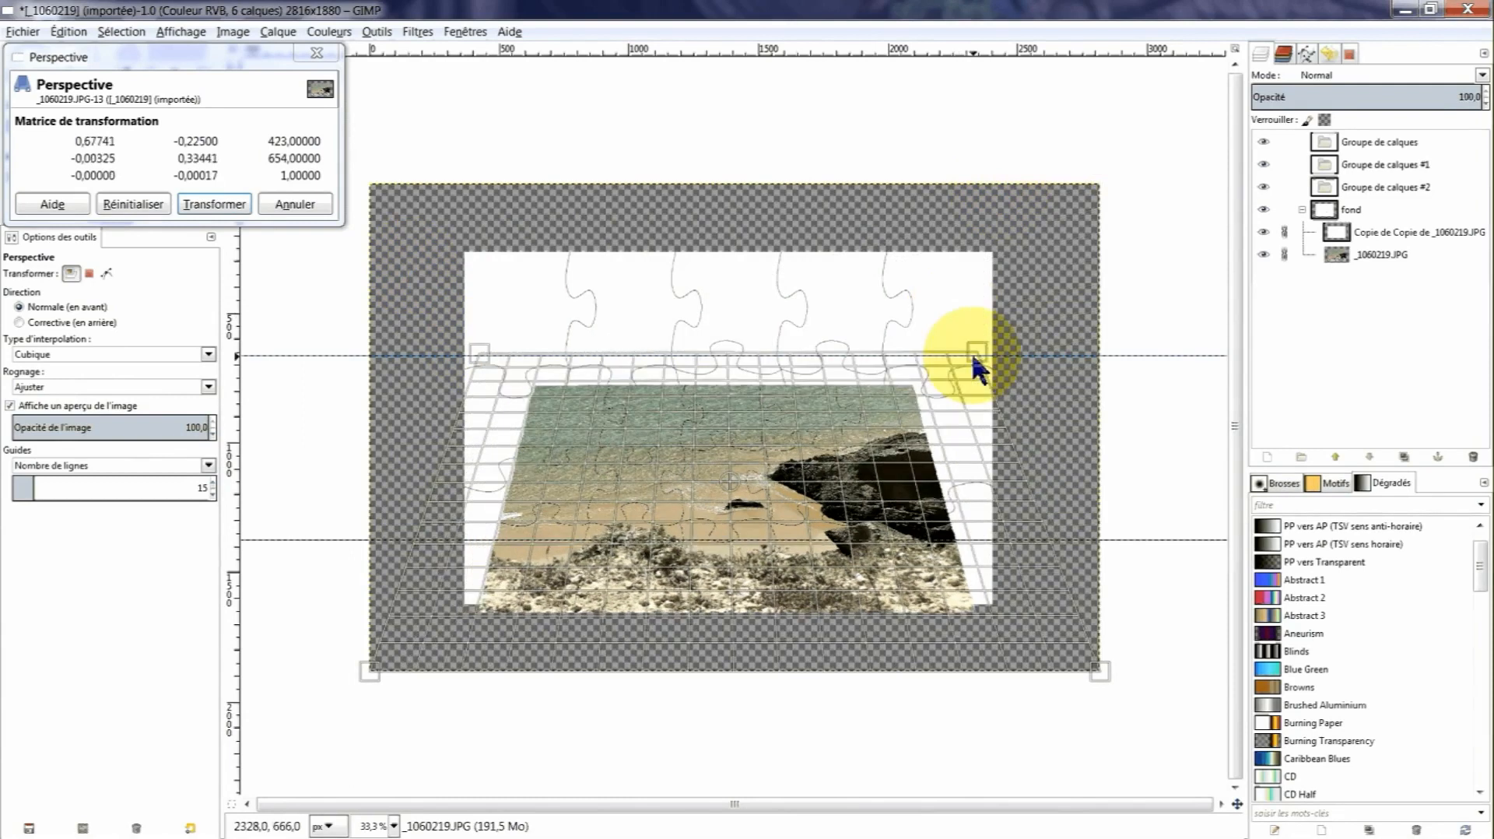
left_click_drag(458, 671, 291, 538)
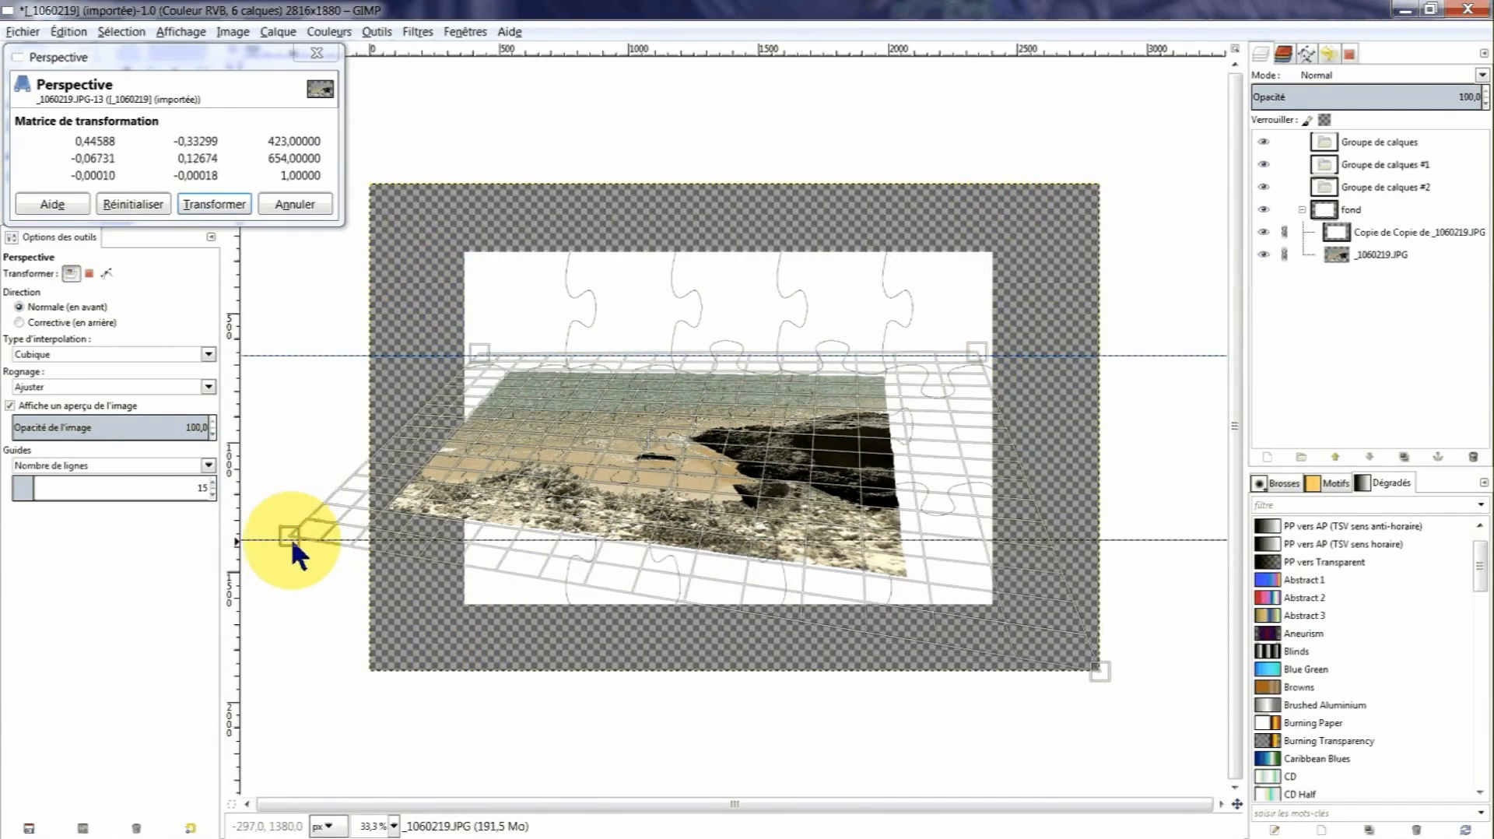
left_click_drag(1108, 673, 1343, 622)
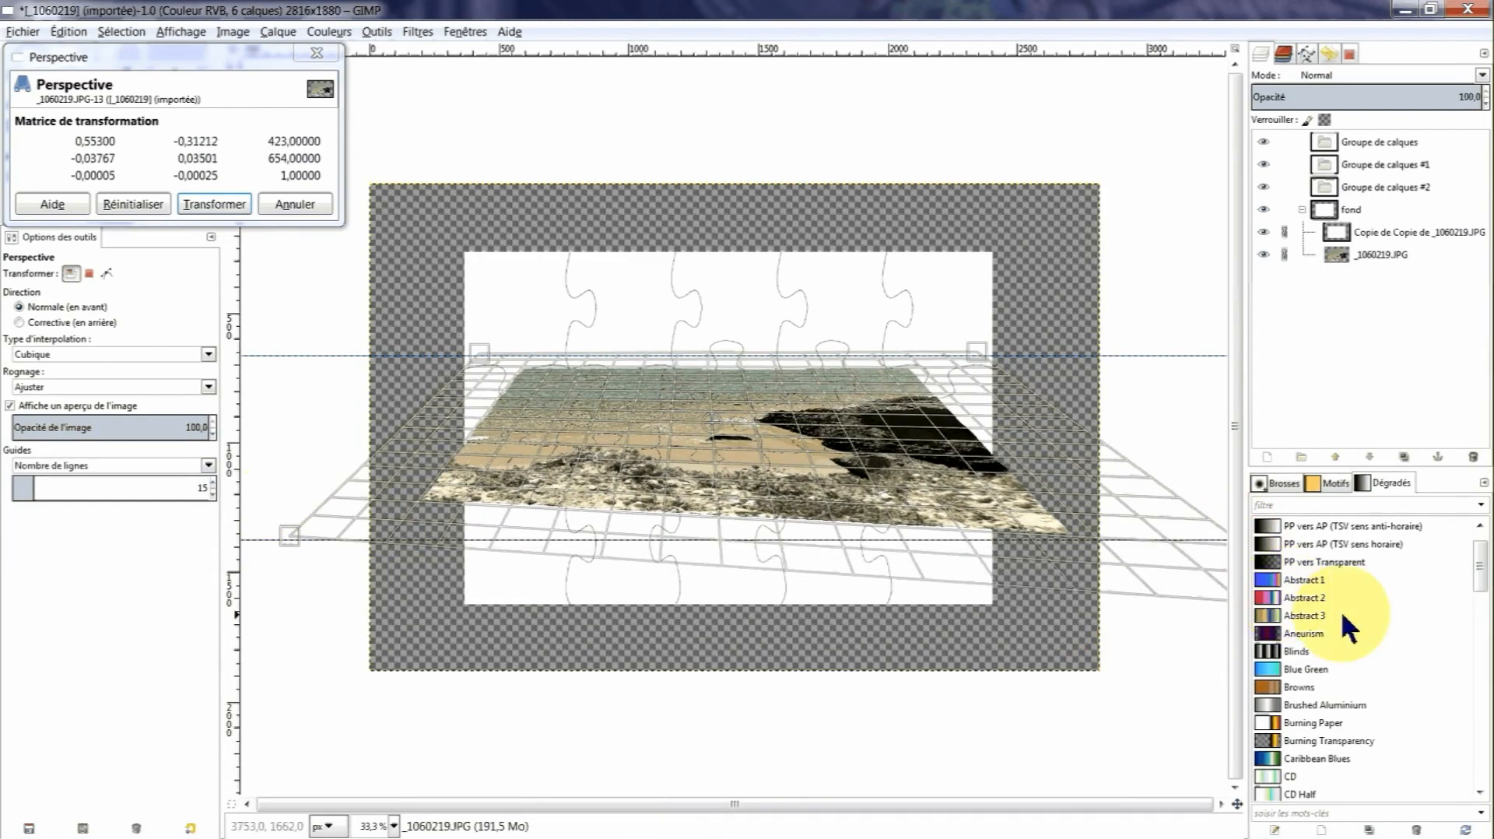
Adjust the perspective corners until the photo's upper and lower edges meet the two guides, and apply the transformation.
left_click_drag(267, 524, 190, 627)
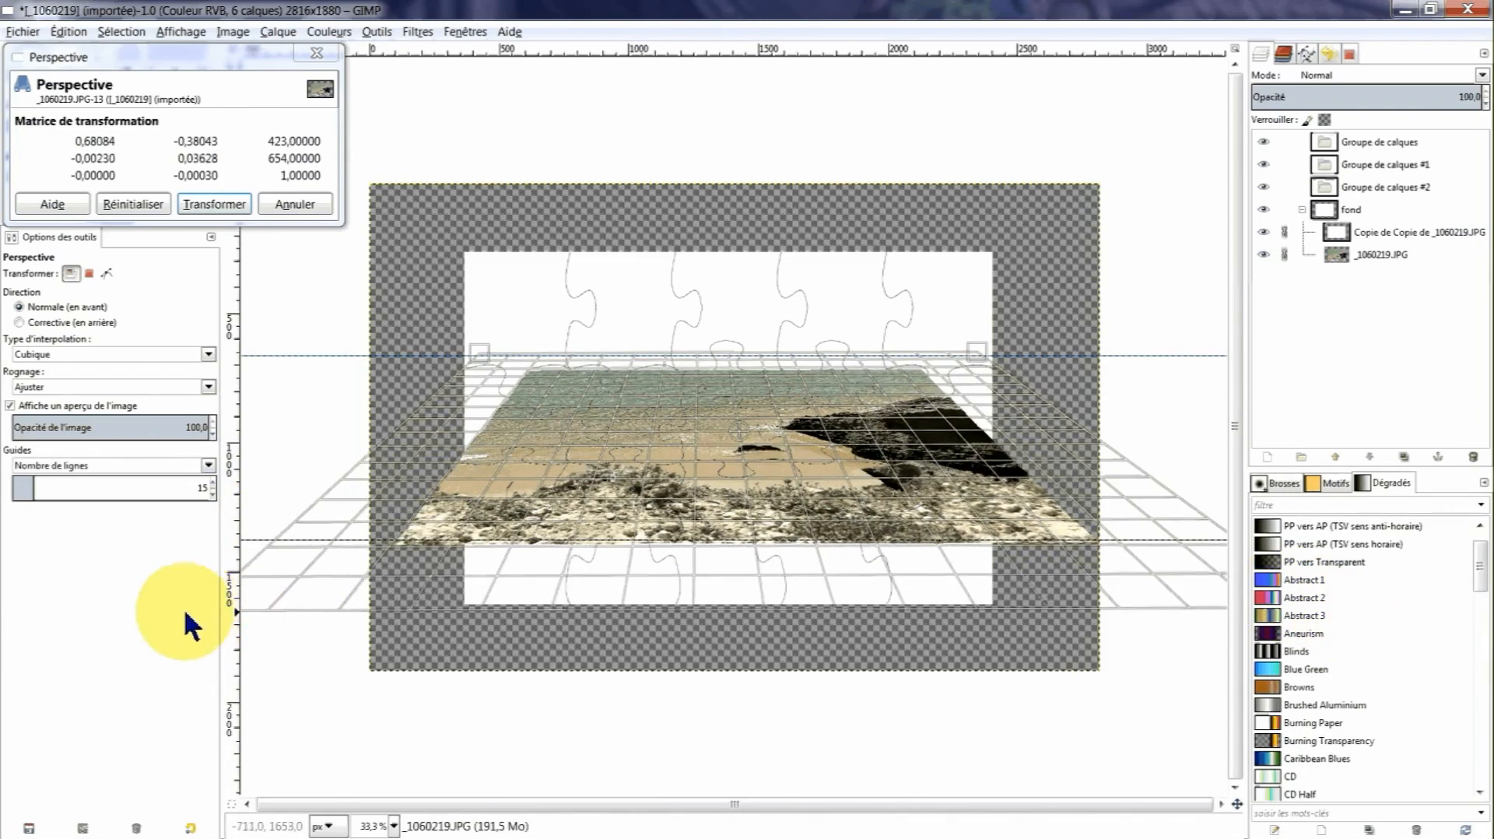
left_click_drag(483, 350, 462, 337)
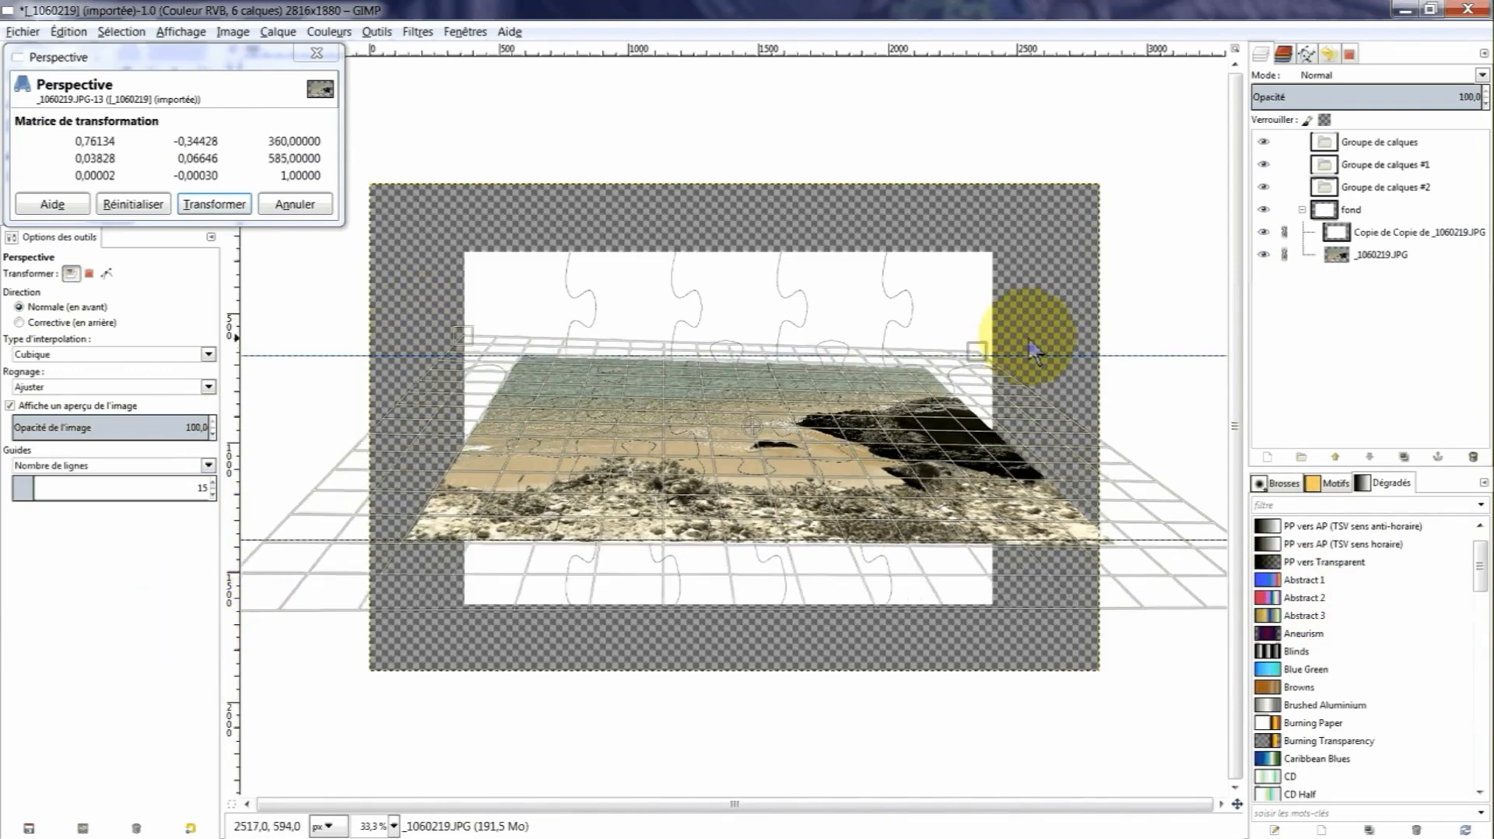
left_click_drag(1032, 351, 1027, 348)
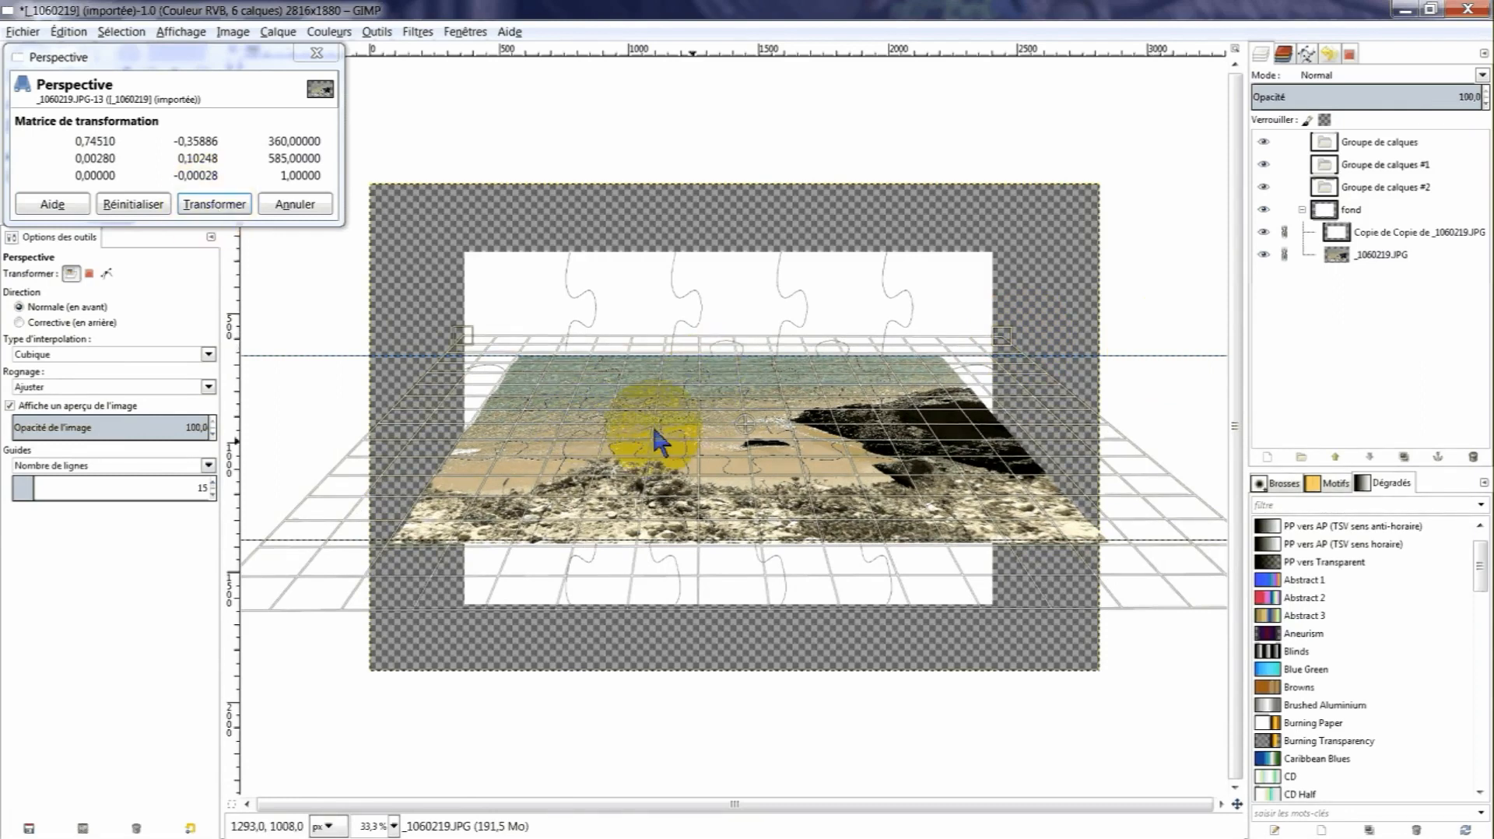
left_click(214, 206)
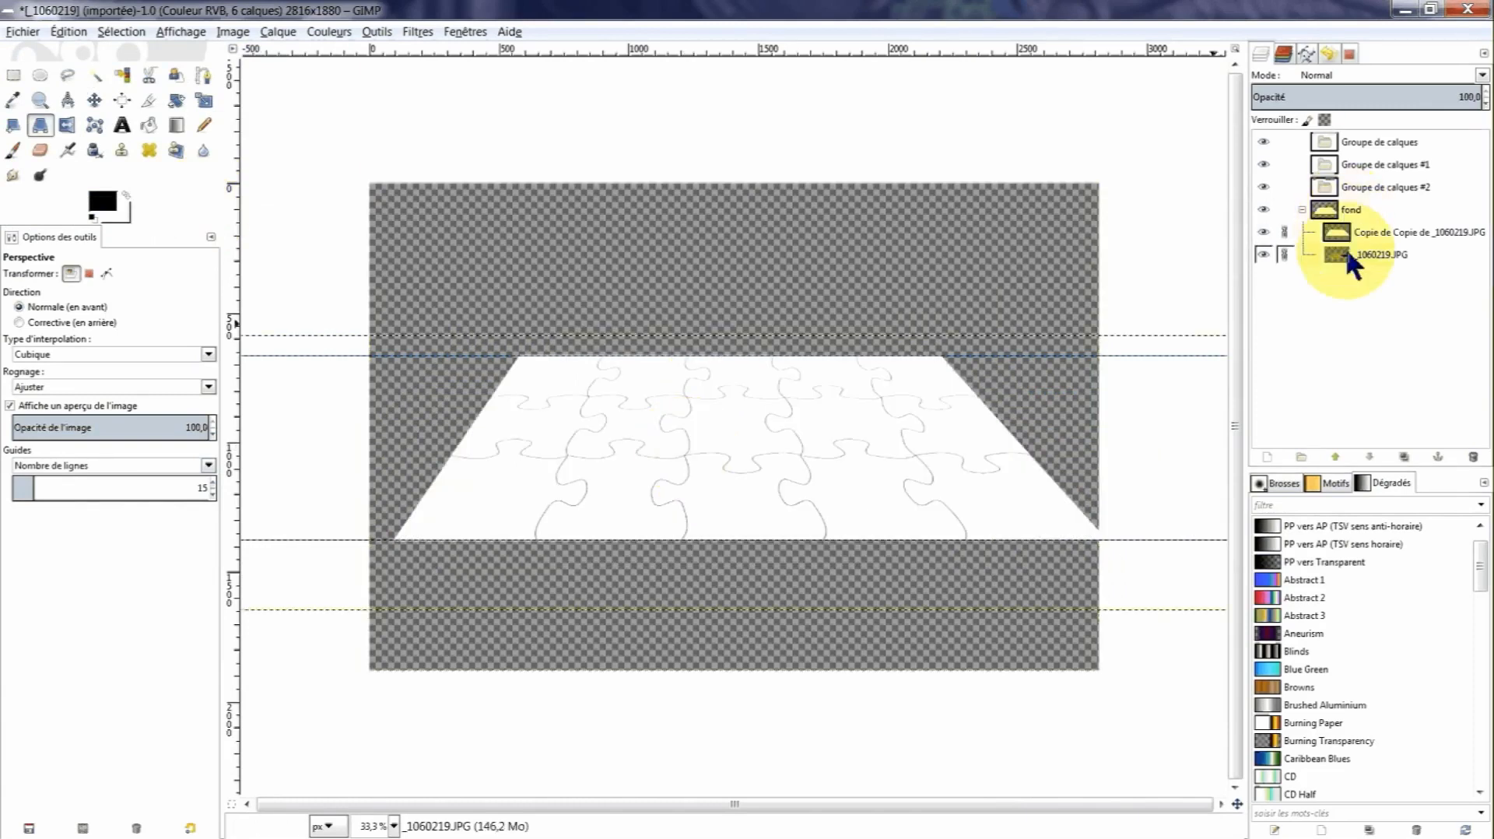
Hide the puzzle pattern layer and use contiguous selection on it to select the puzzle's upper-left piece.
left_click(1265, 233)
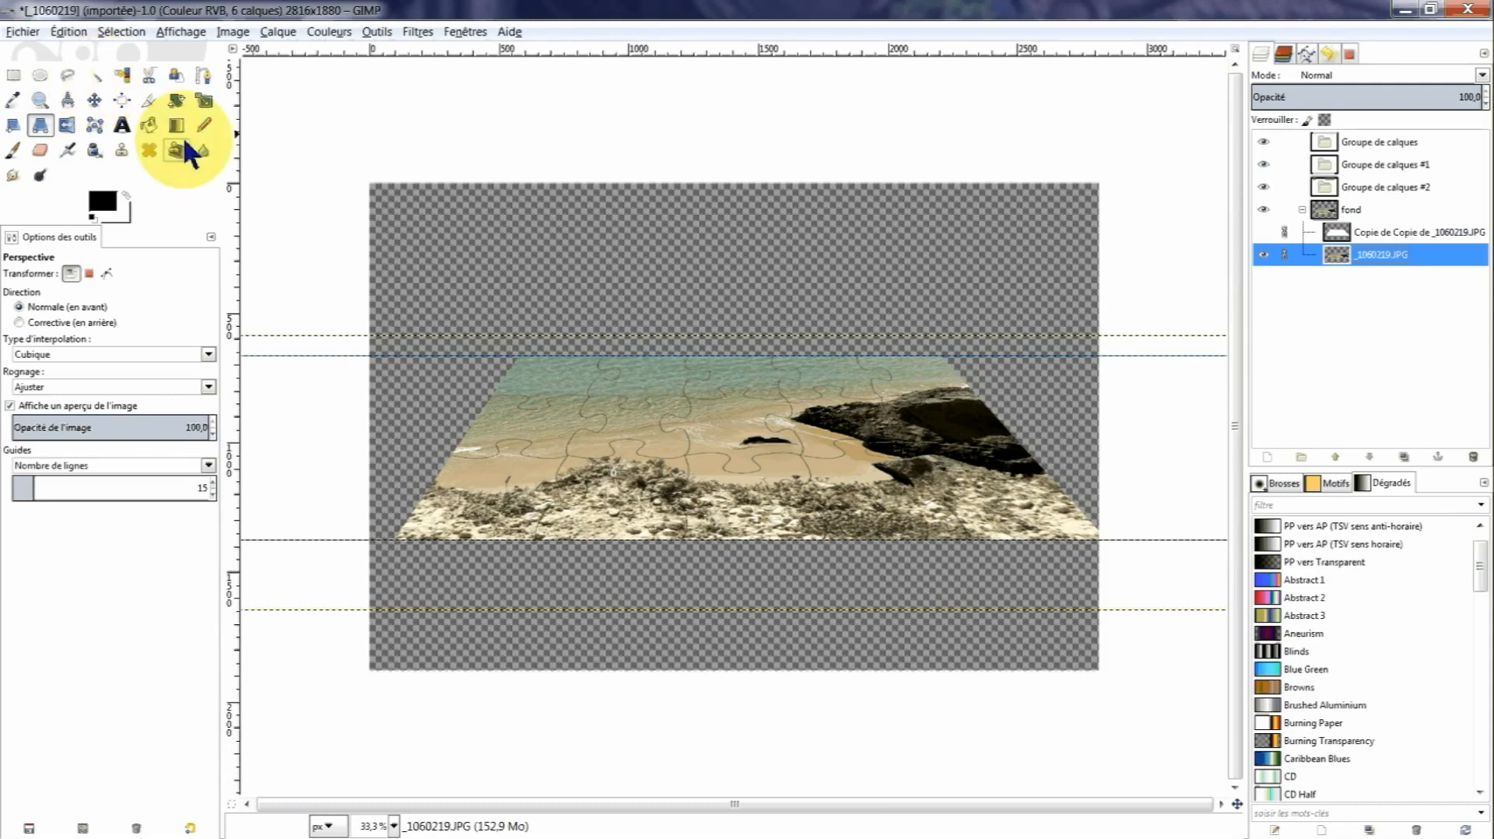
left_click(96, 78)
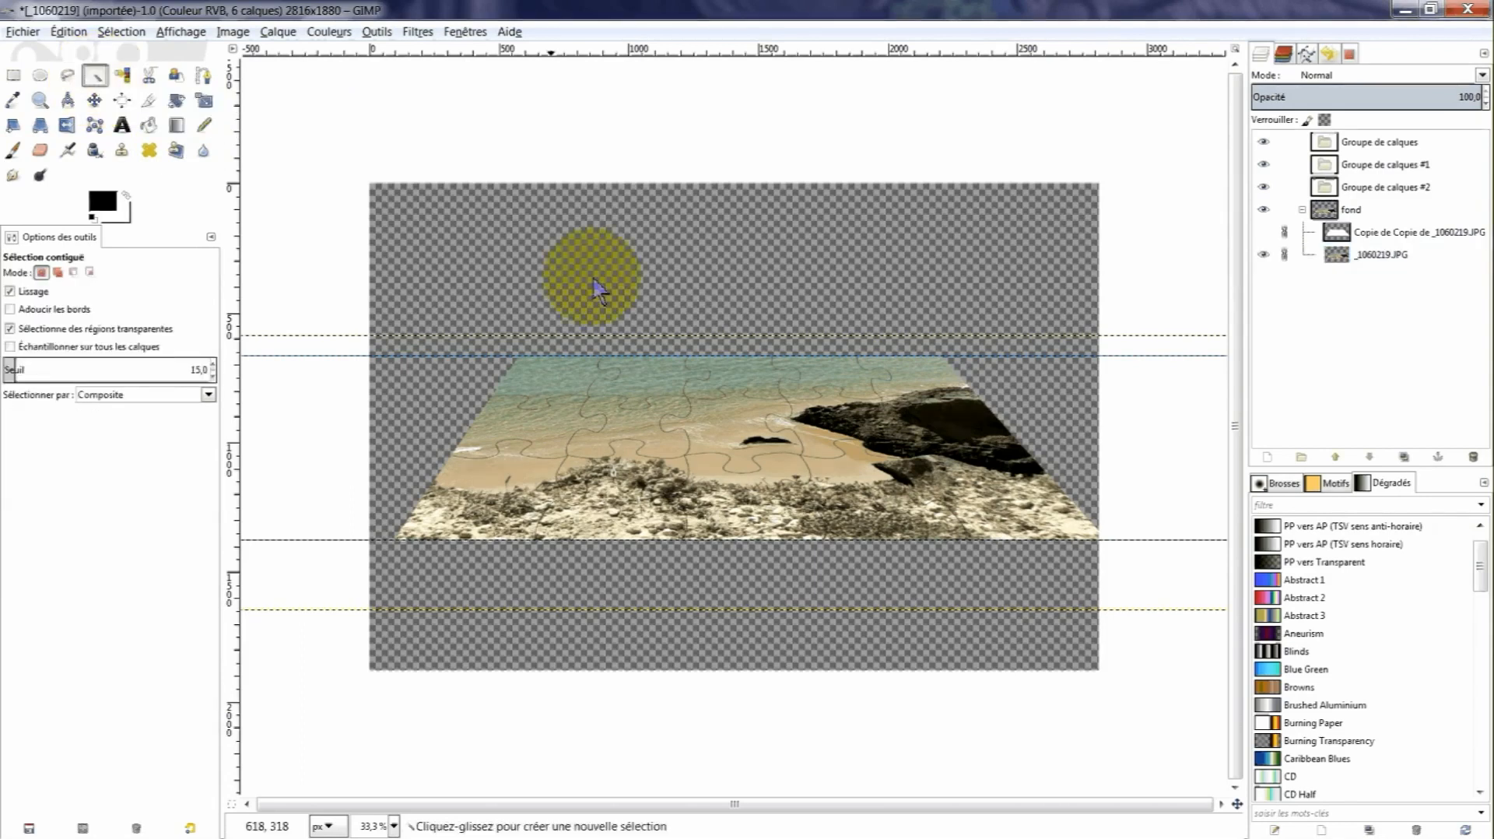
left_click(1388, 233)
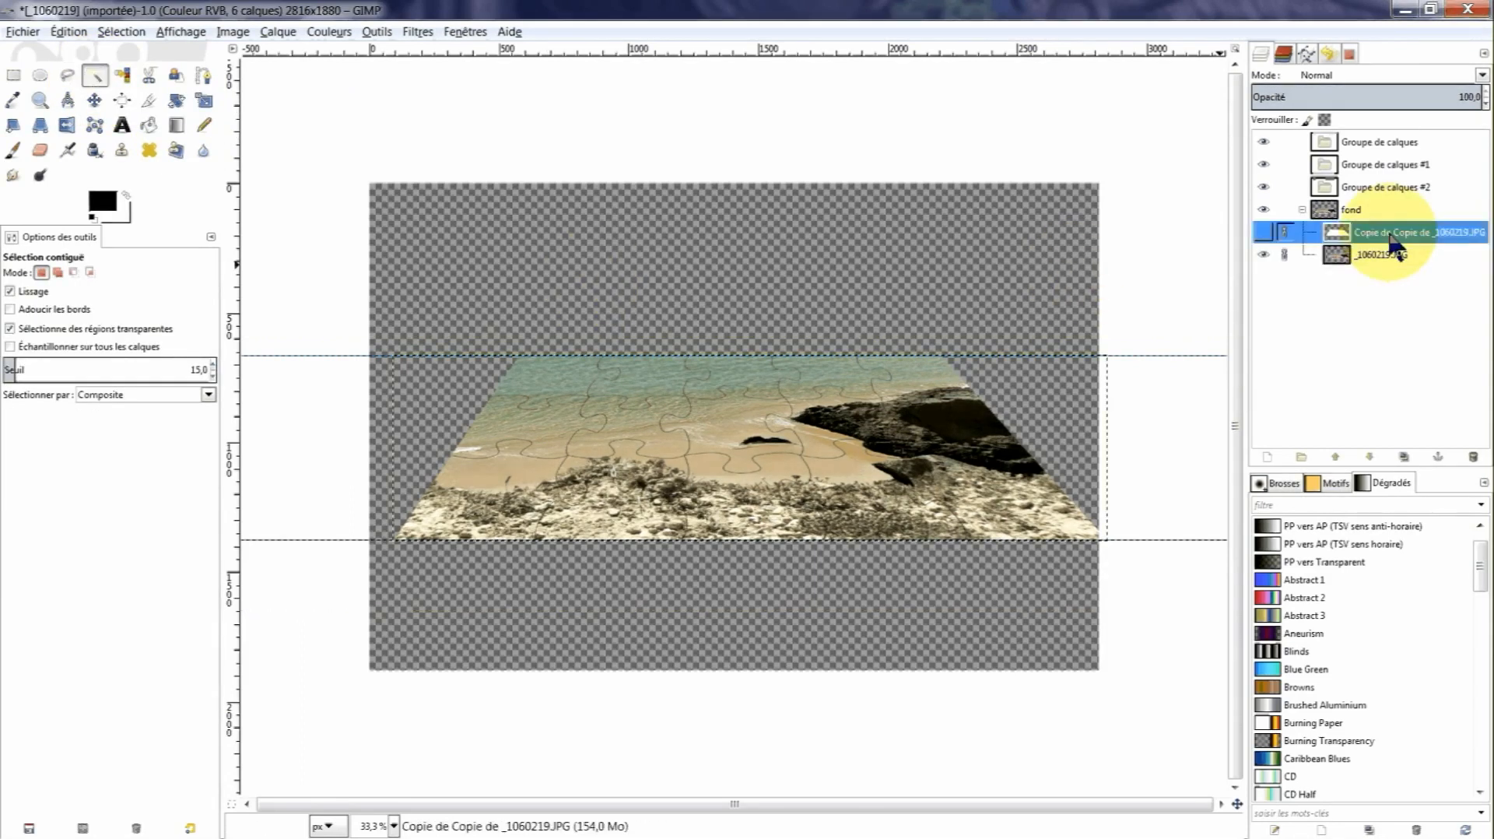
left_click(1261, 233)
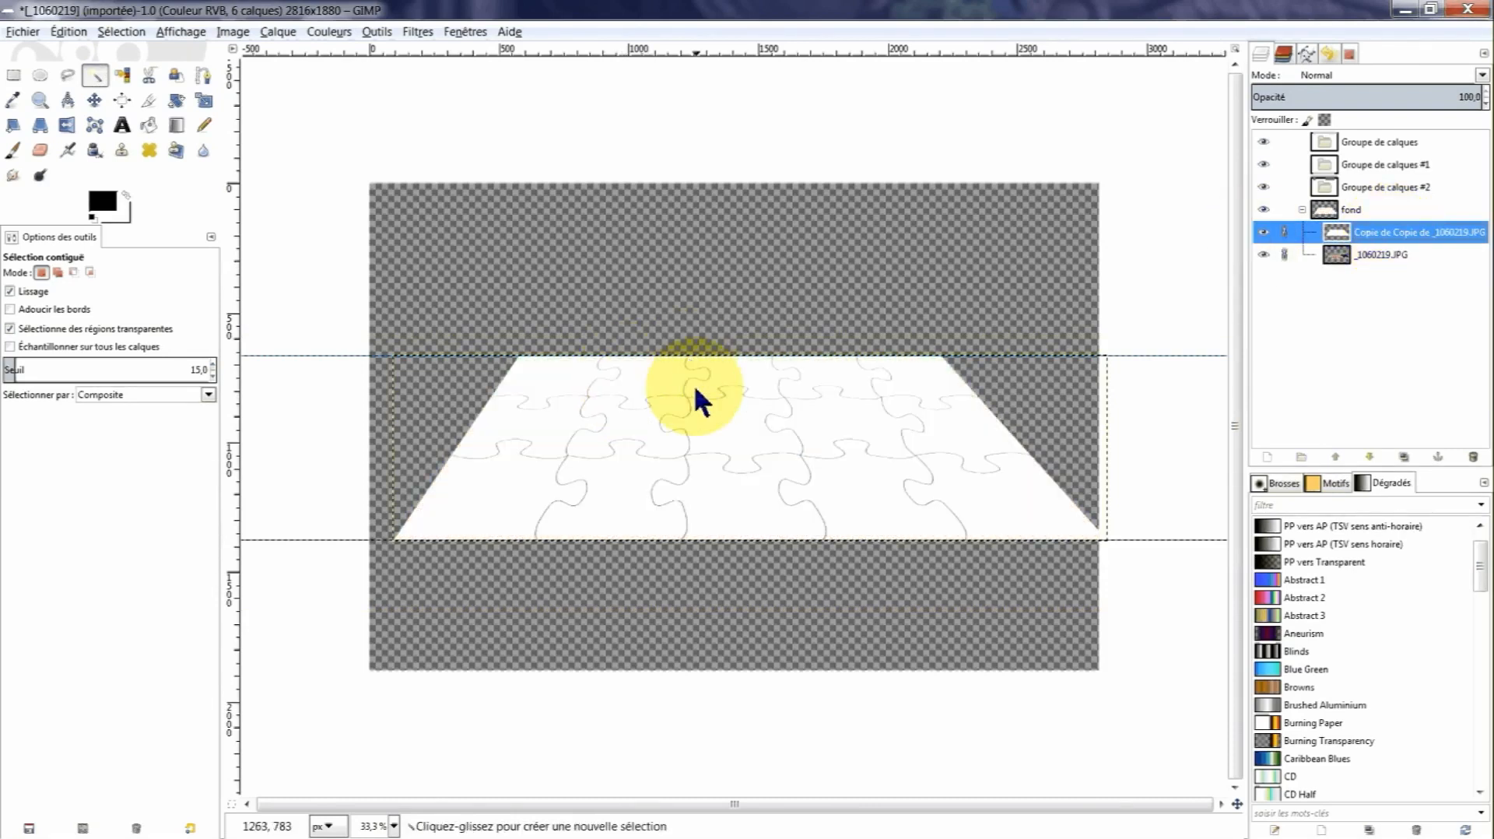
left_click(1265, 233)
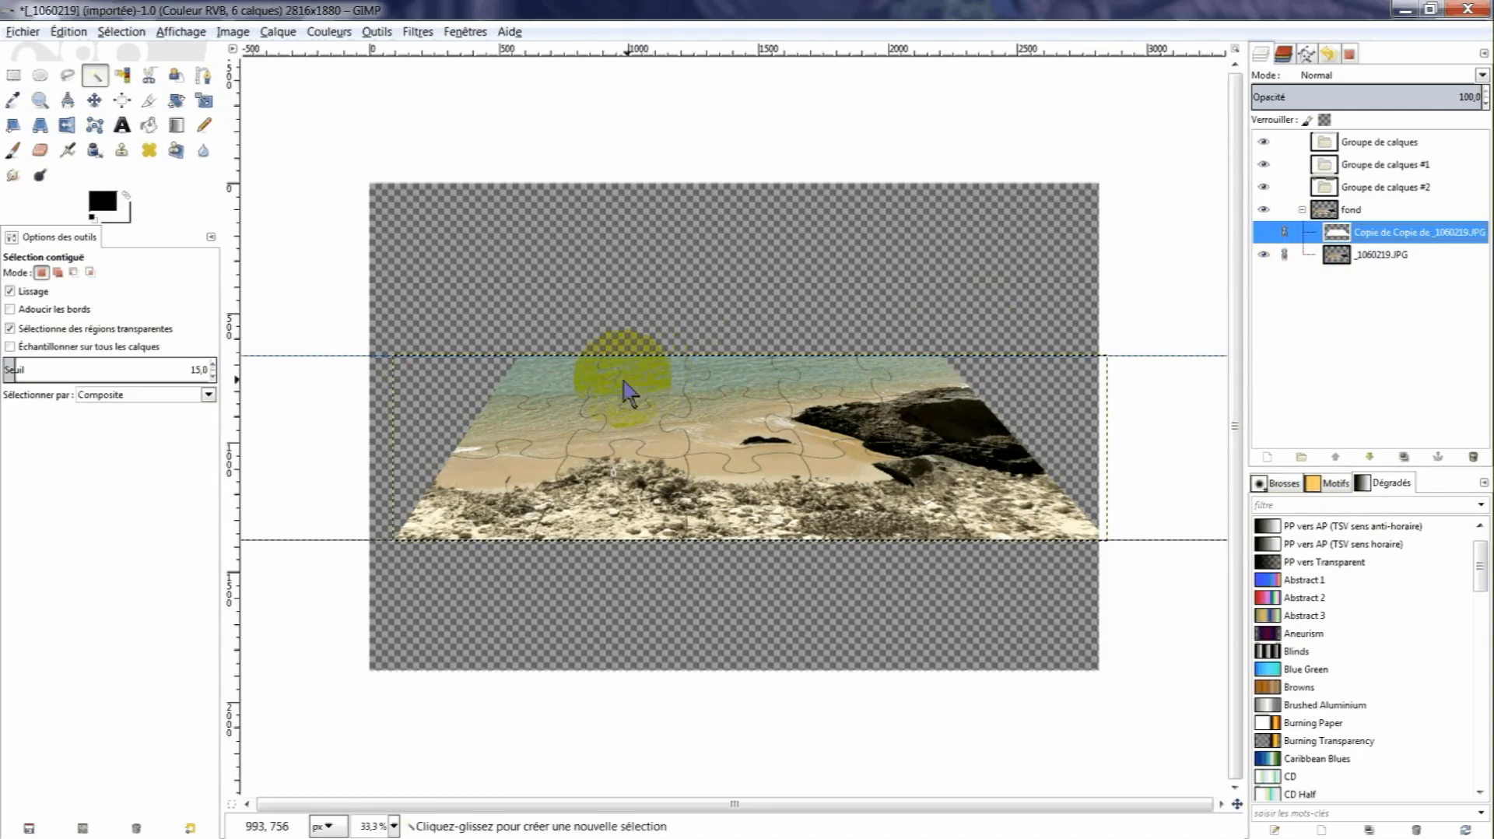
left_click_drag(633, 383, 579, 392)
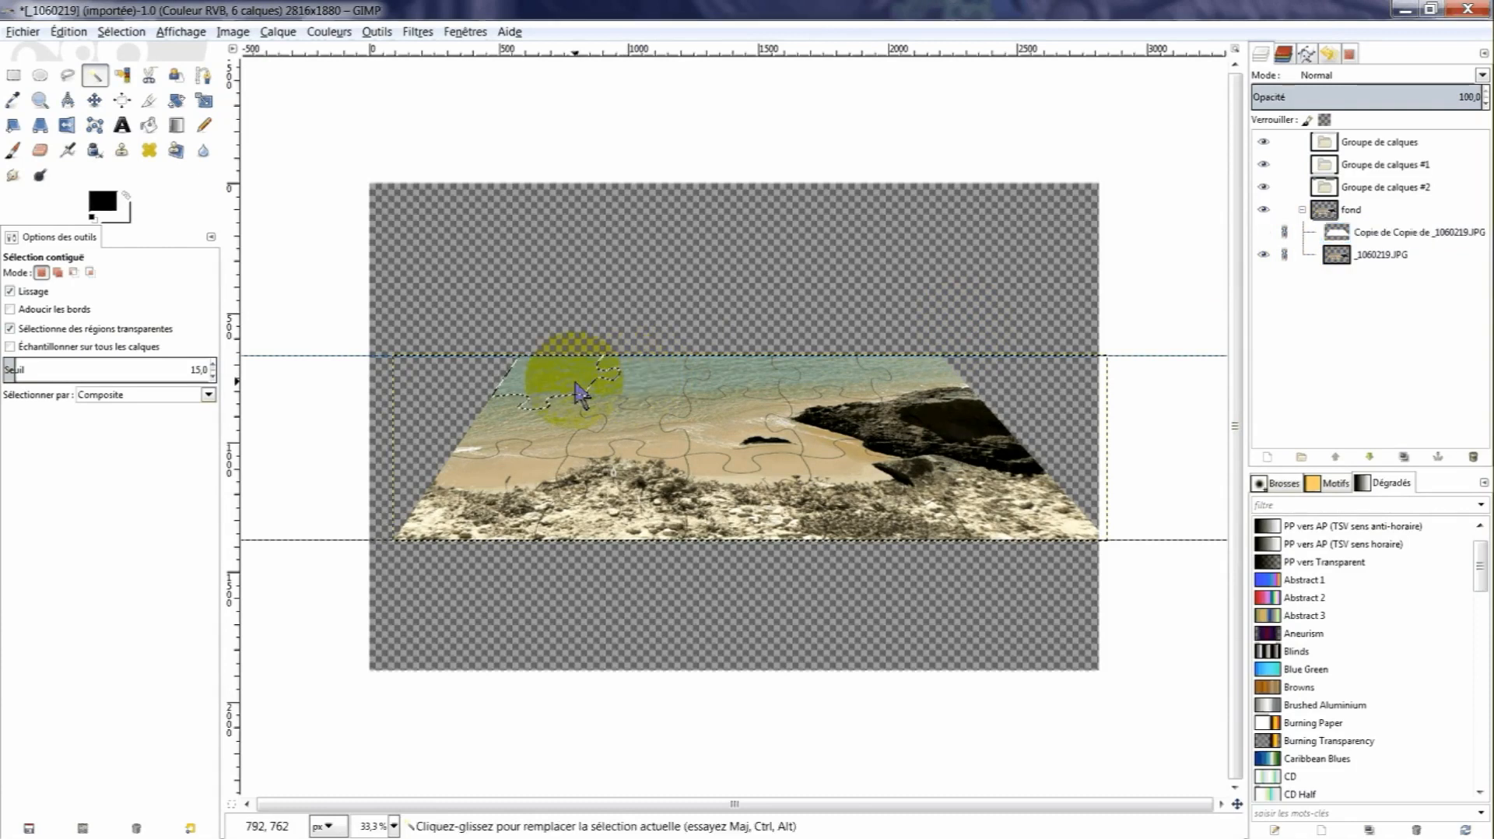
Cut the selected piece out of the _1060219.JPG photo layer.
left_click(1365, 255)
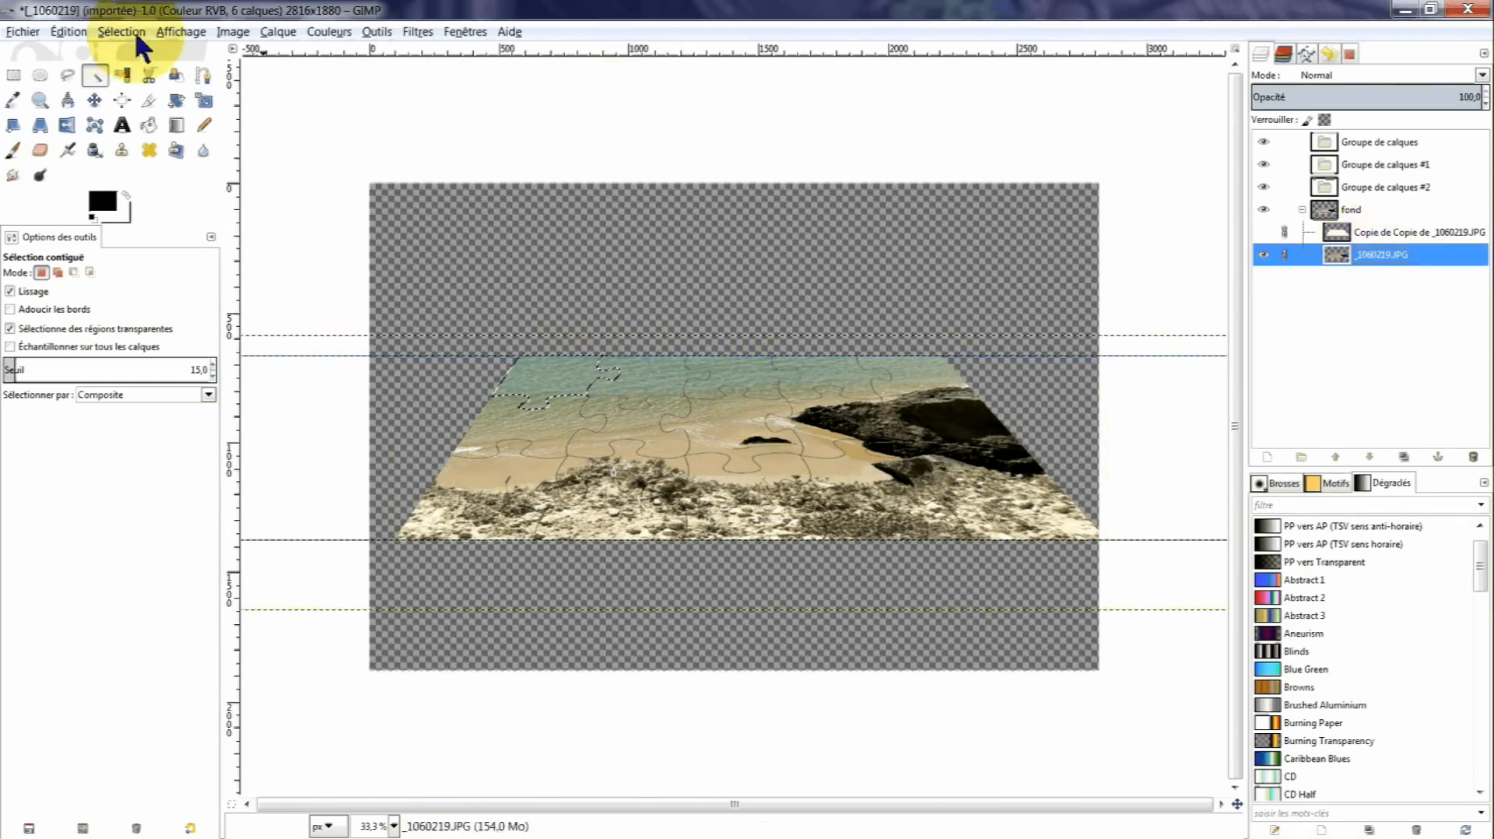
right_click(553, 378)
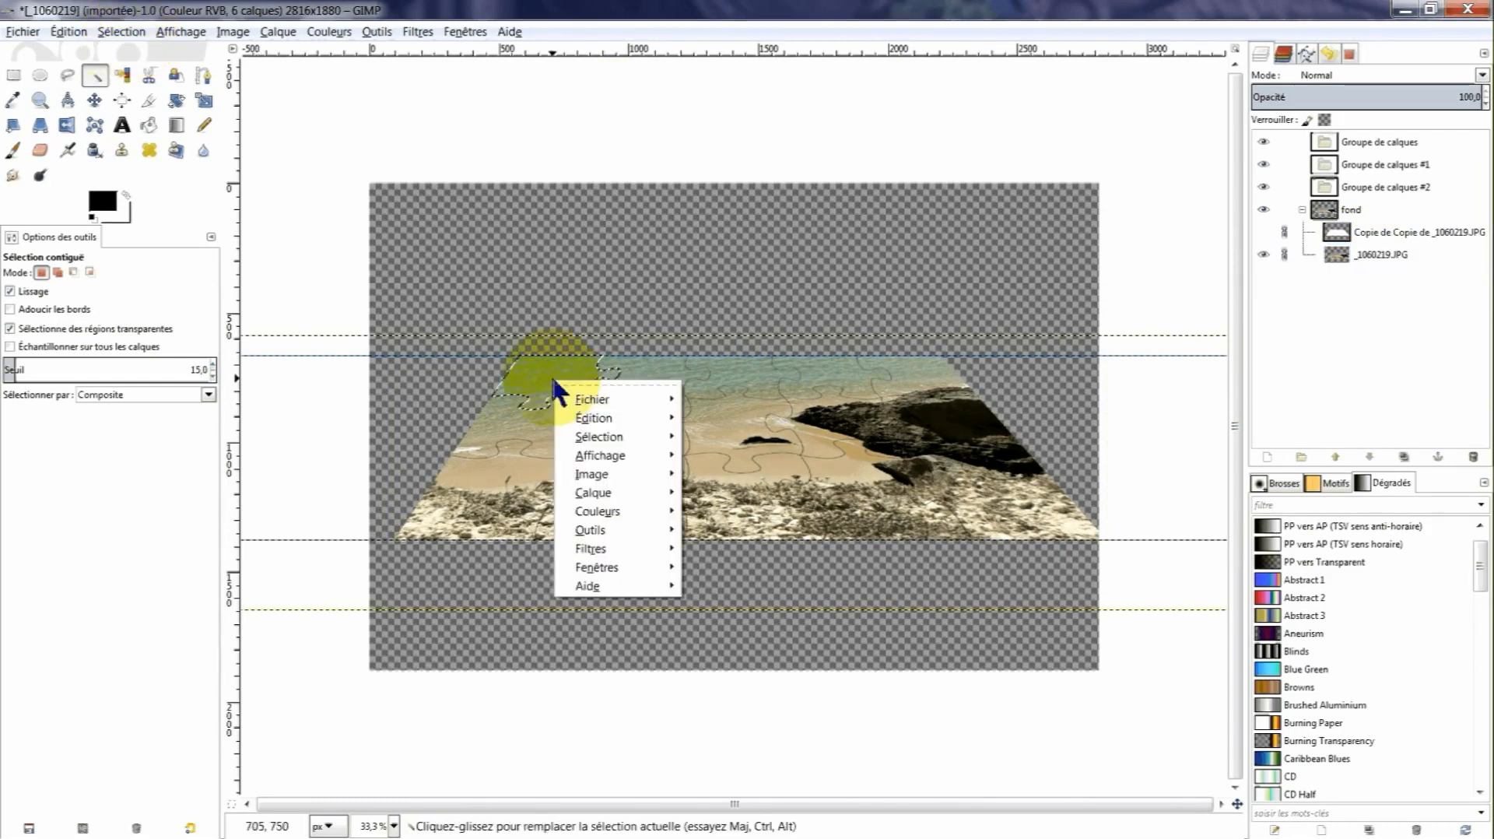
left_click(612, 420)
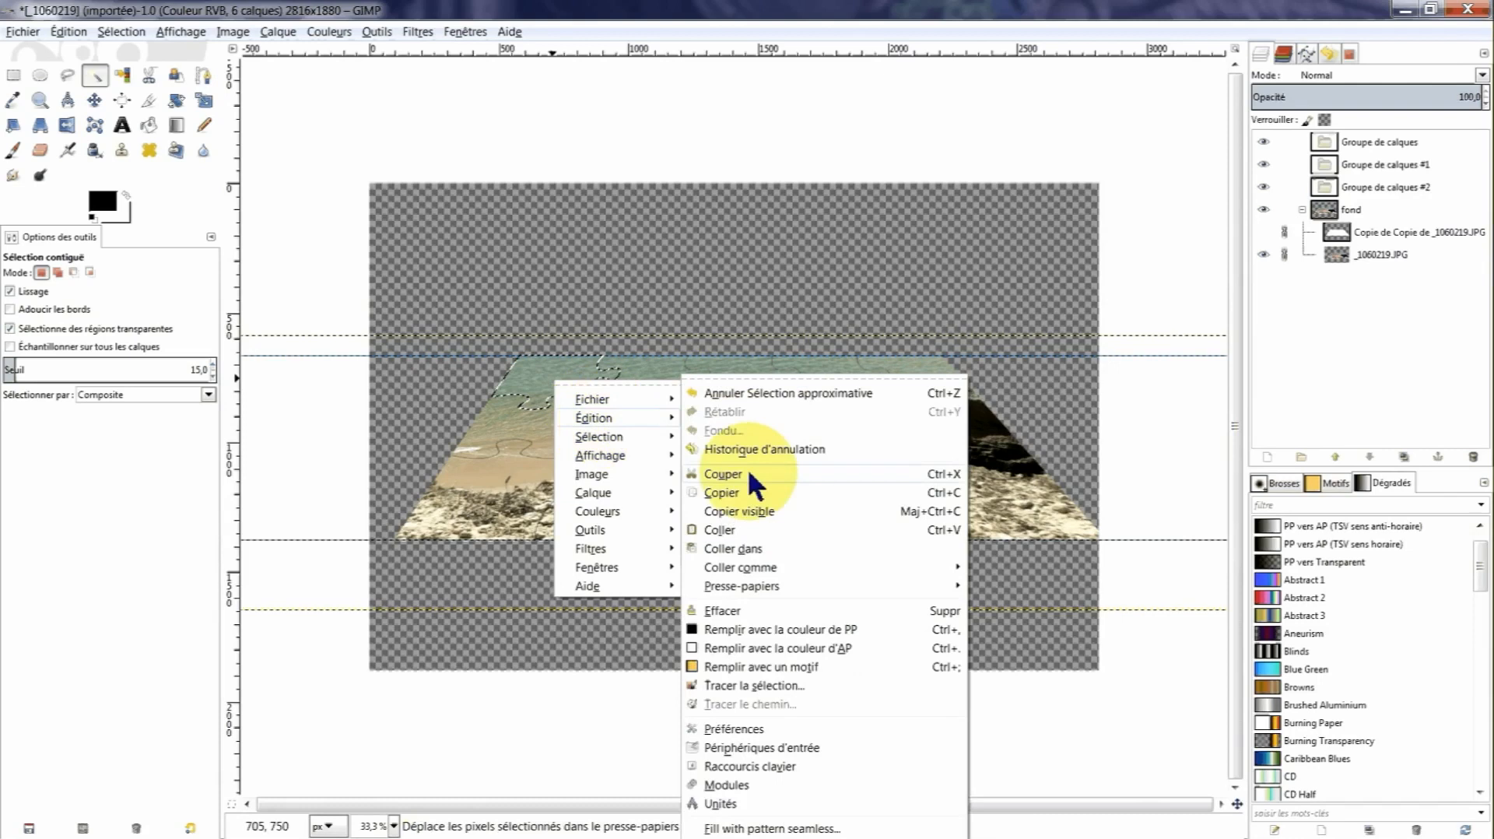
left_click(924, 479)
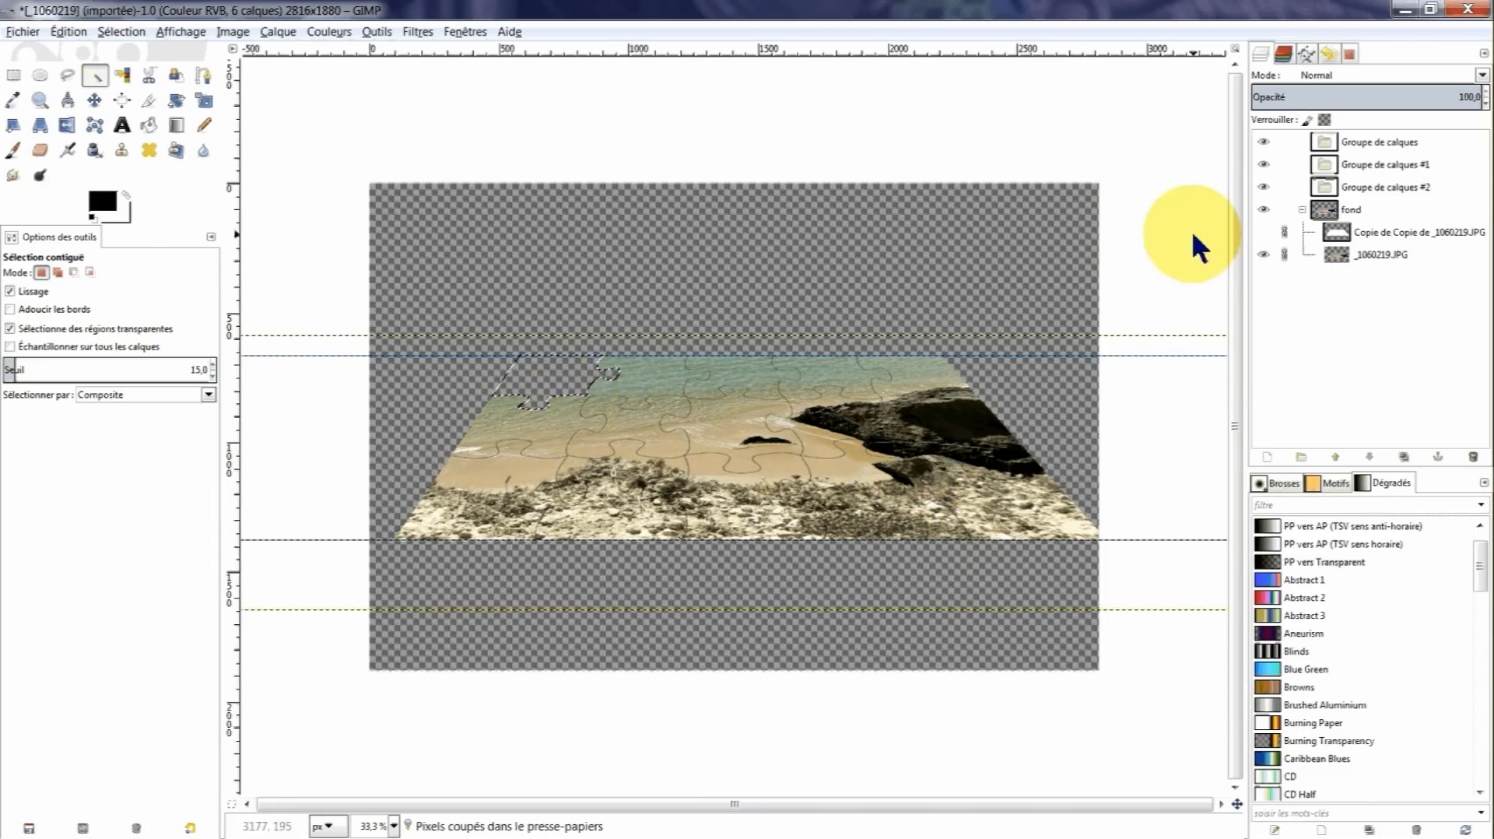
Rename the layer group Groupe de calques as 1.
left_click(1368, 140)
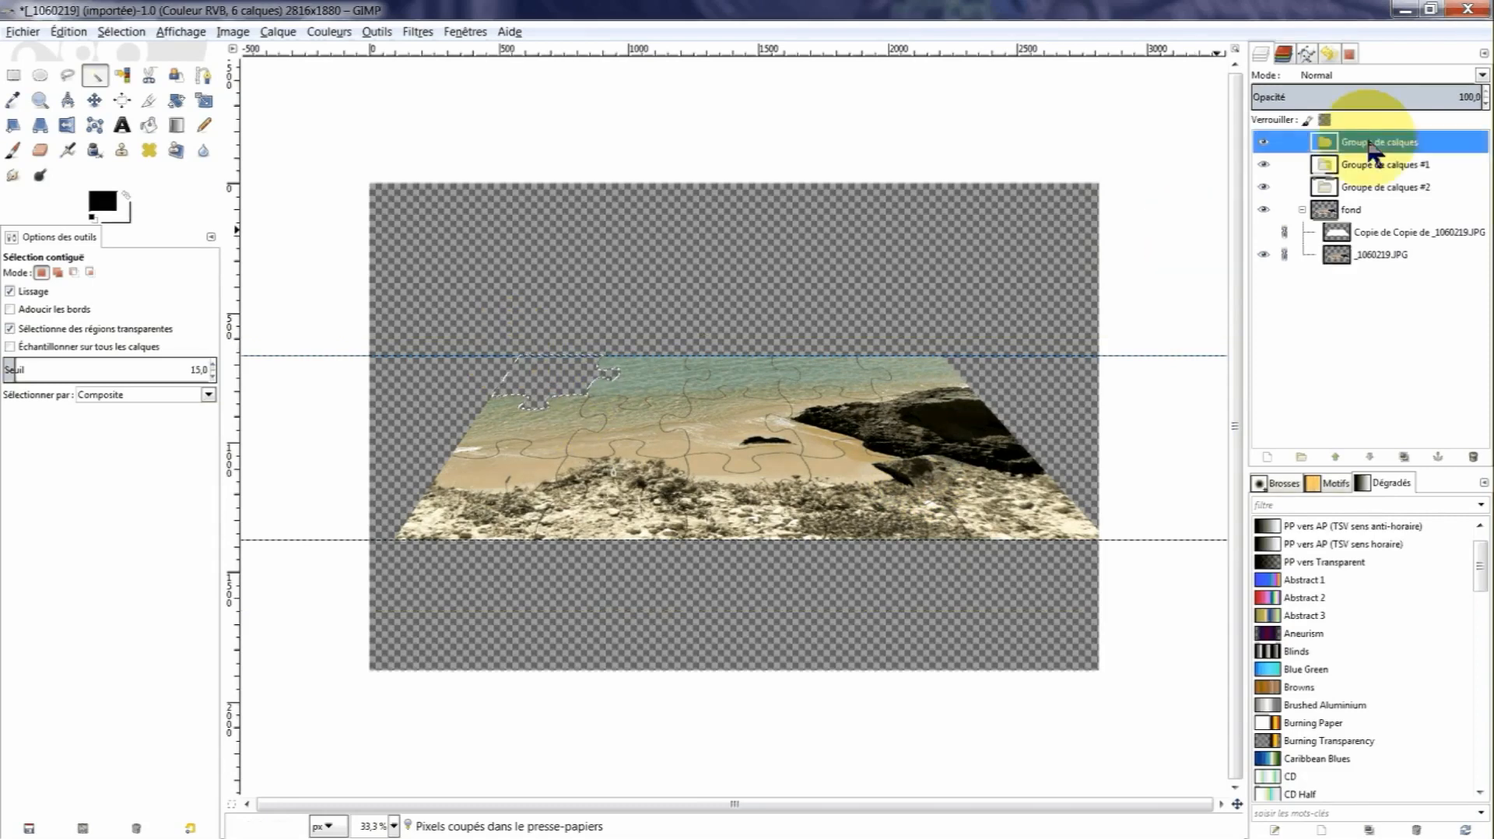
double_click(1368, 143)
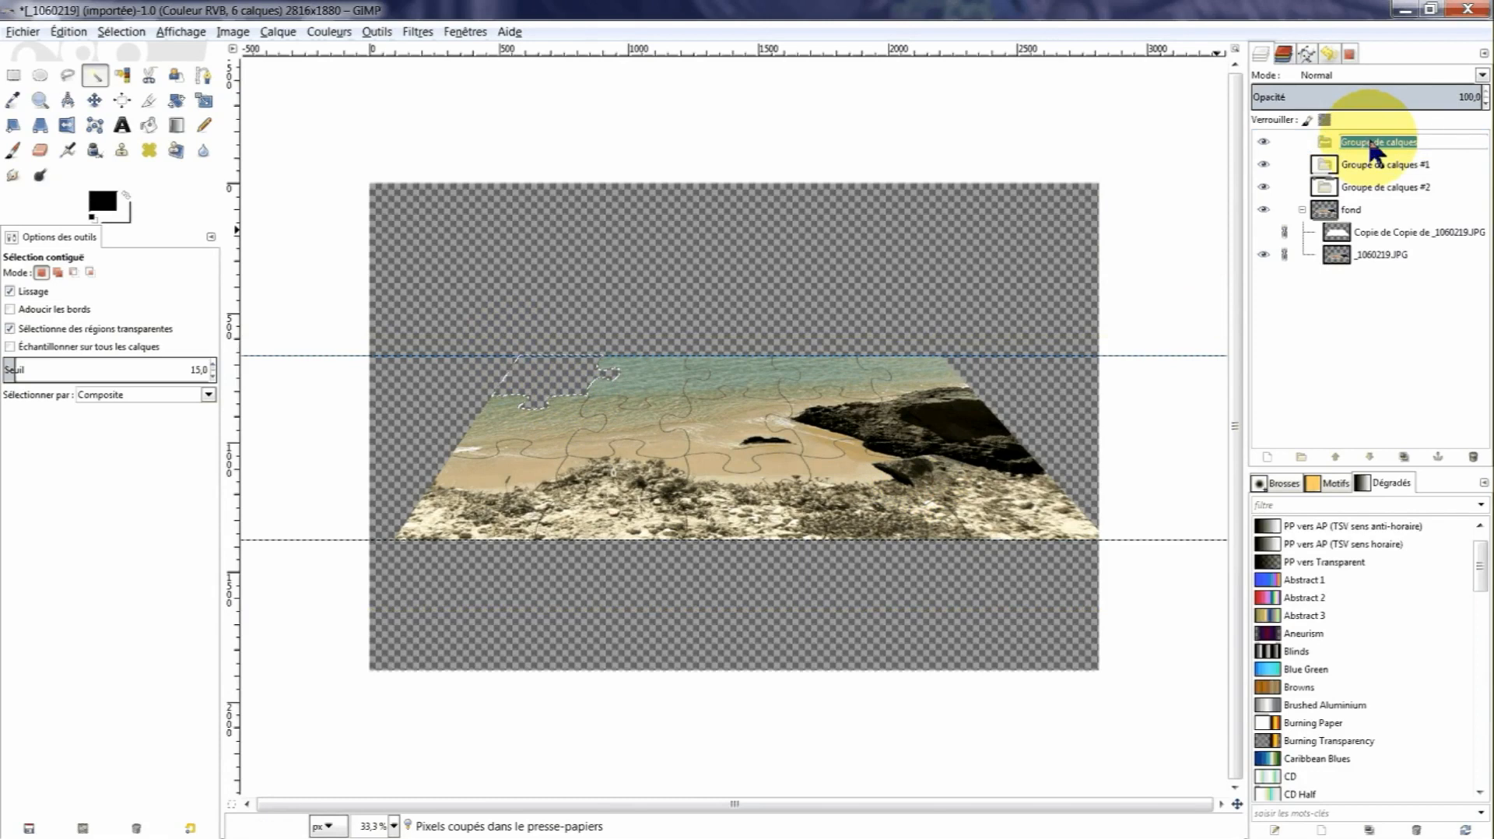
key("Return")
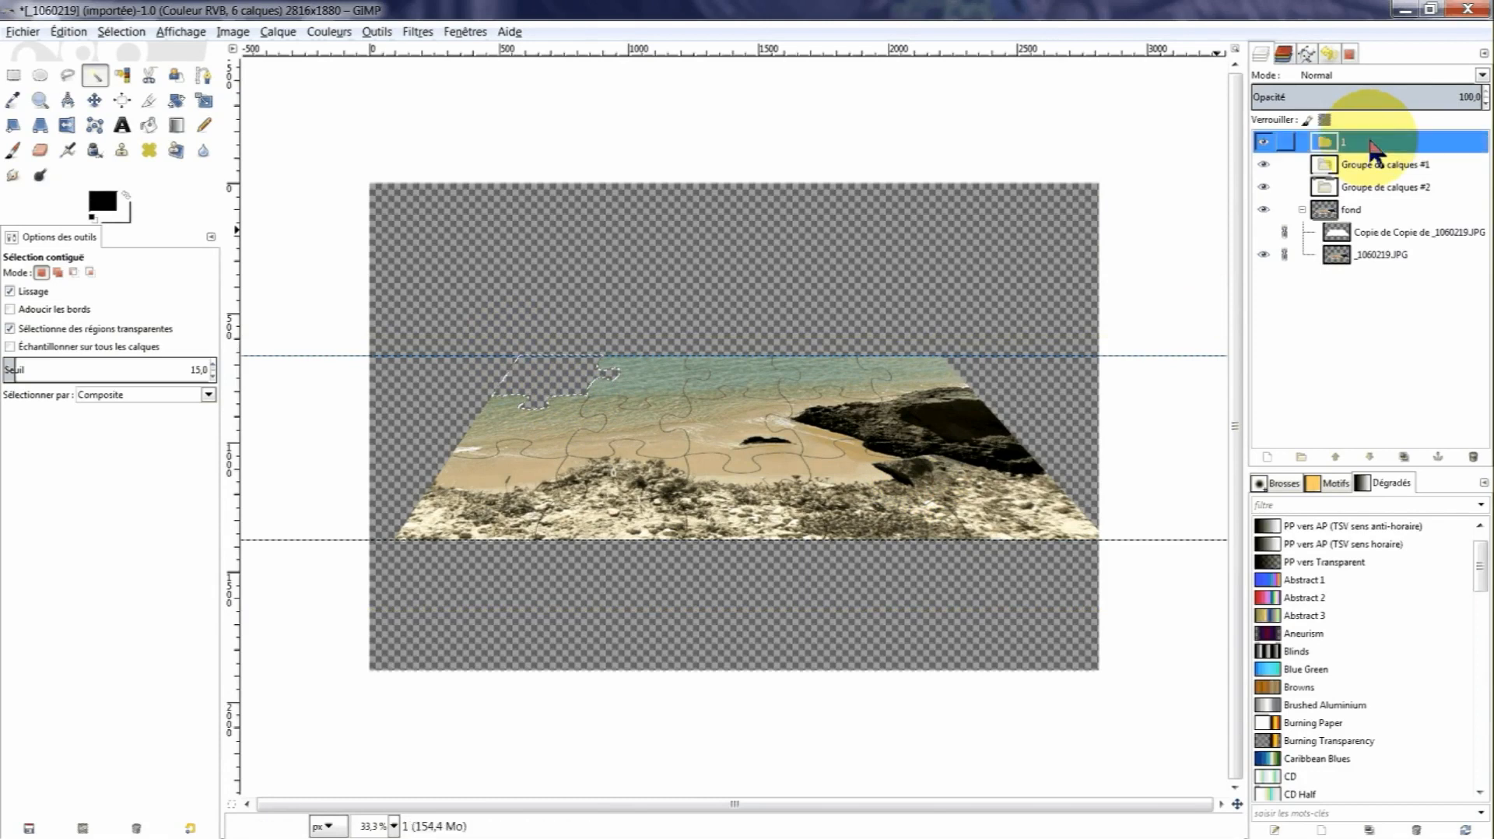
Paste the cut piece as a new layer inside group 1.
right_click(537, 260)
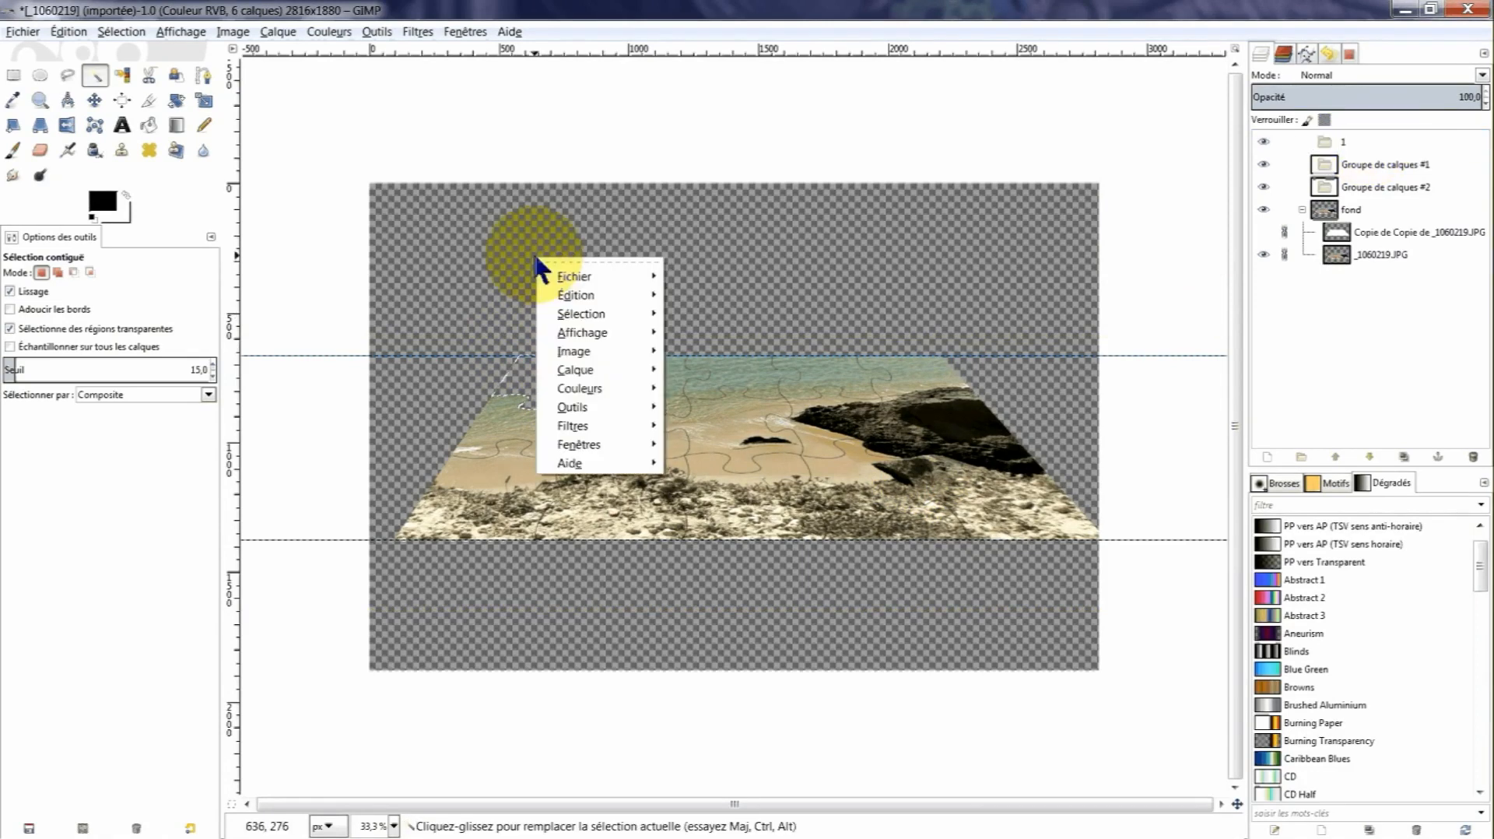
mouse_move(580, 297)
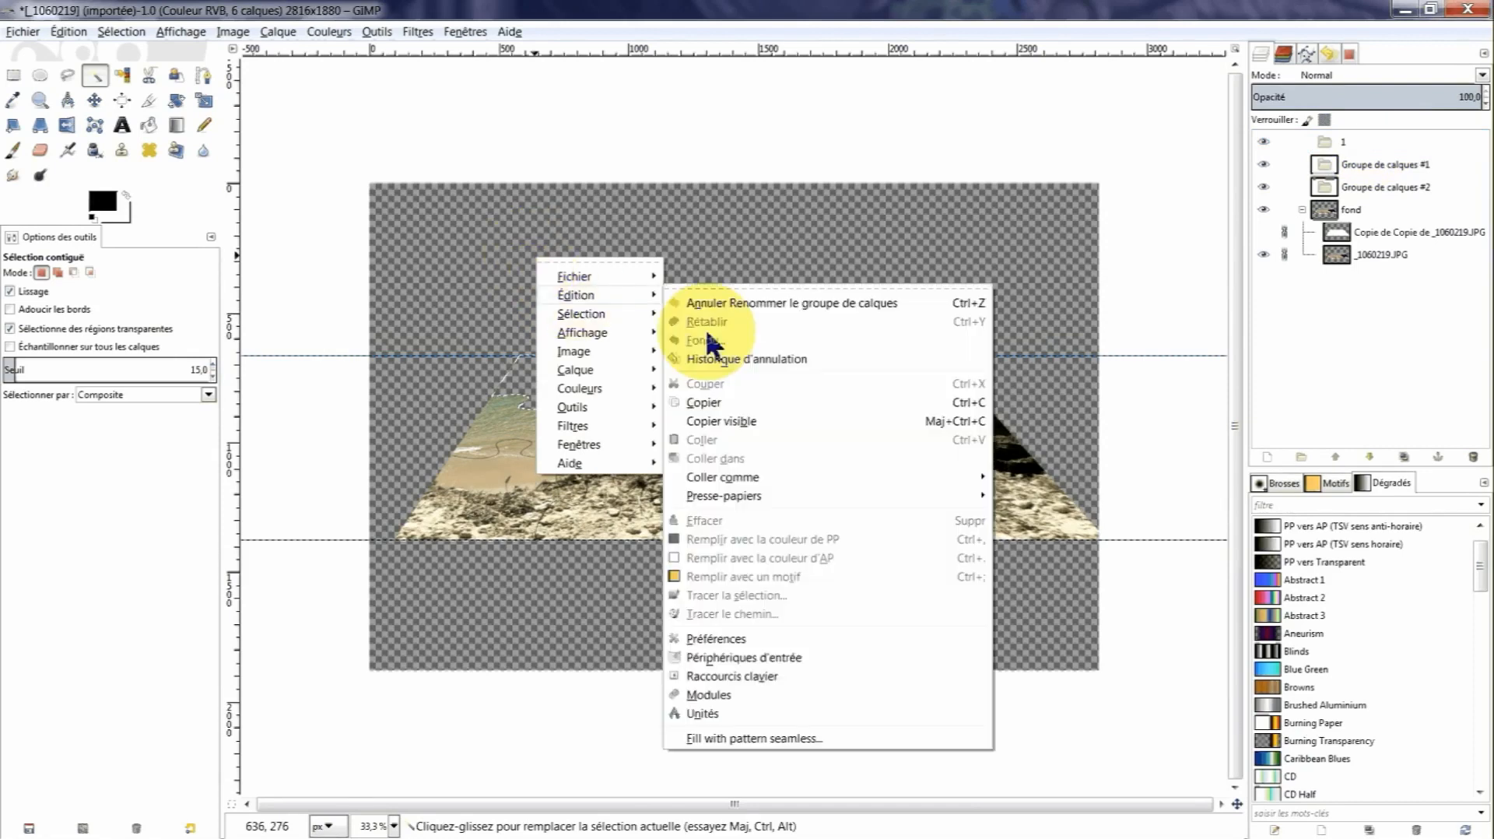
mouse_move(876, 479)
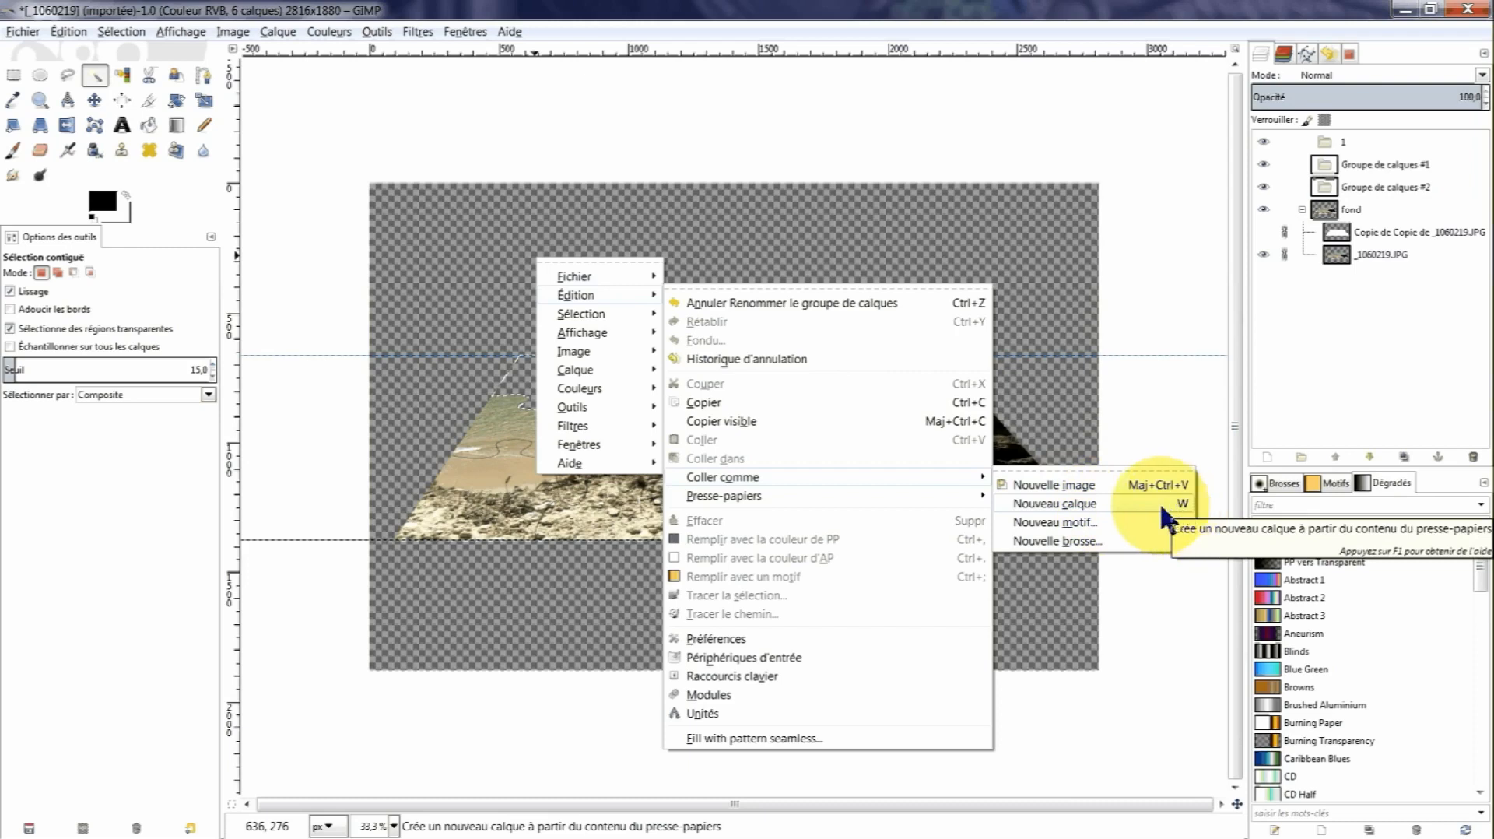
left_click(1081, 506)
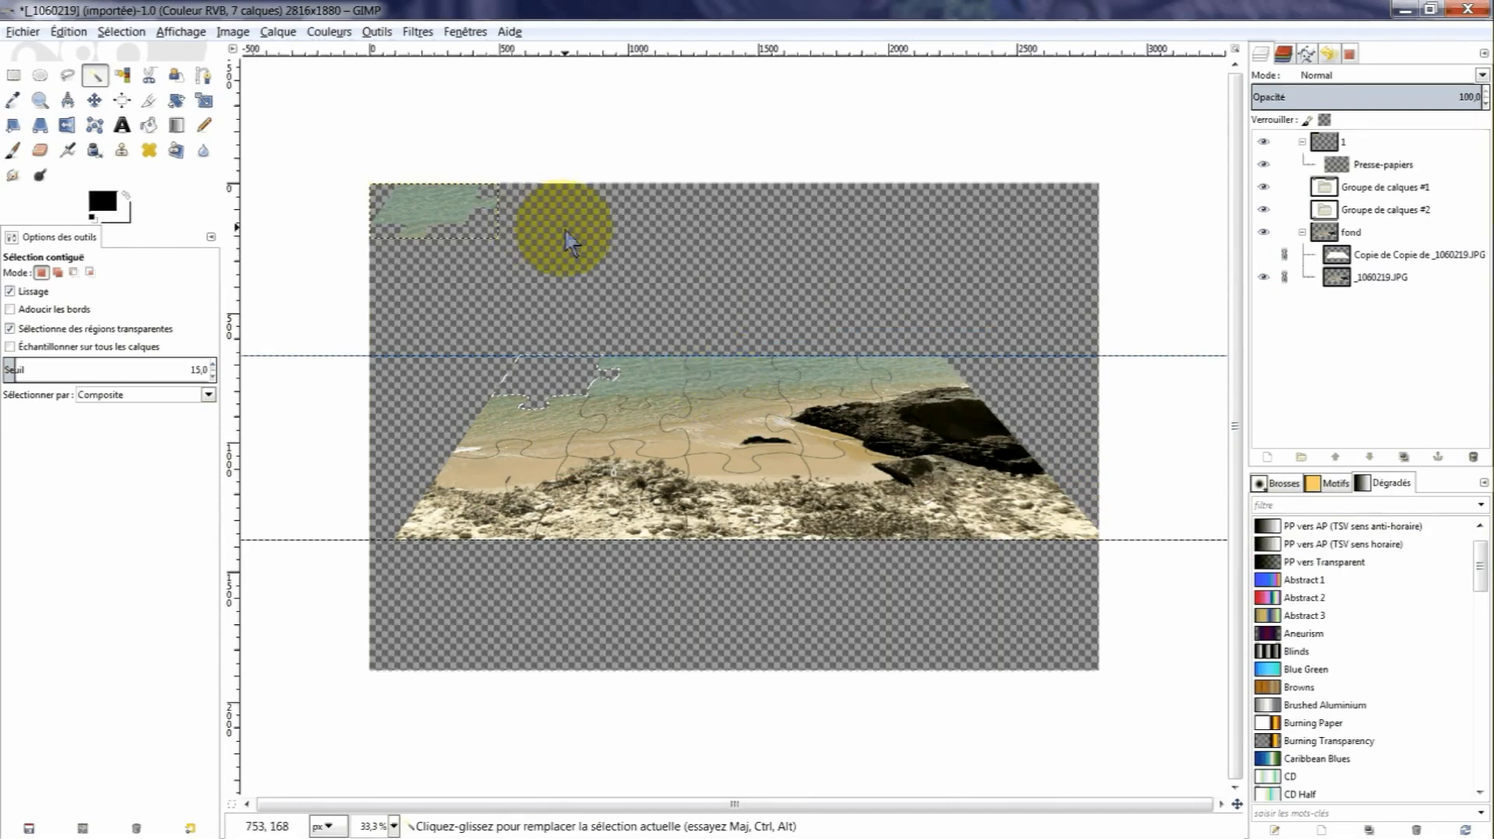
Assign W as the keyboard shortcut for pasting as a new layer (edit-paste-as-new-layer), leaving Maj+Ctrl+V for Nouvelle image.
left_click(69, 32)
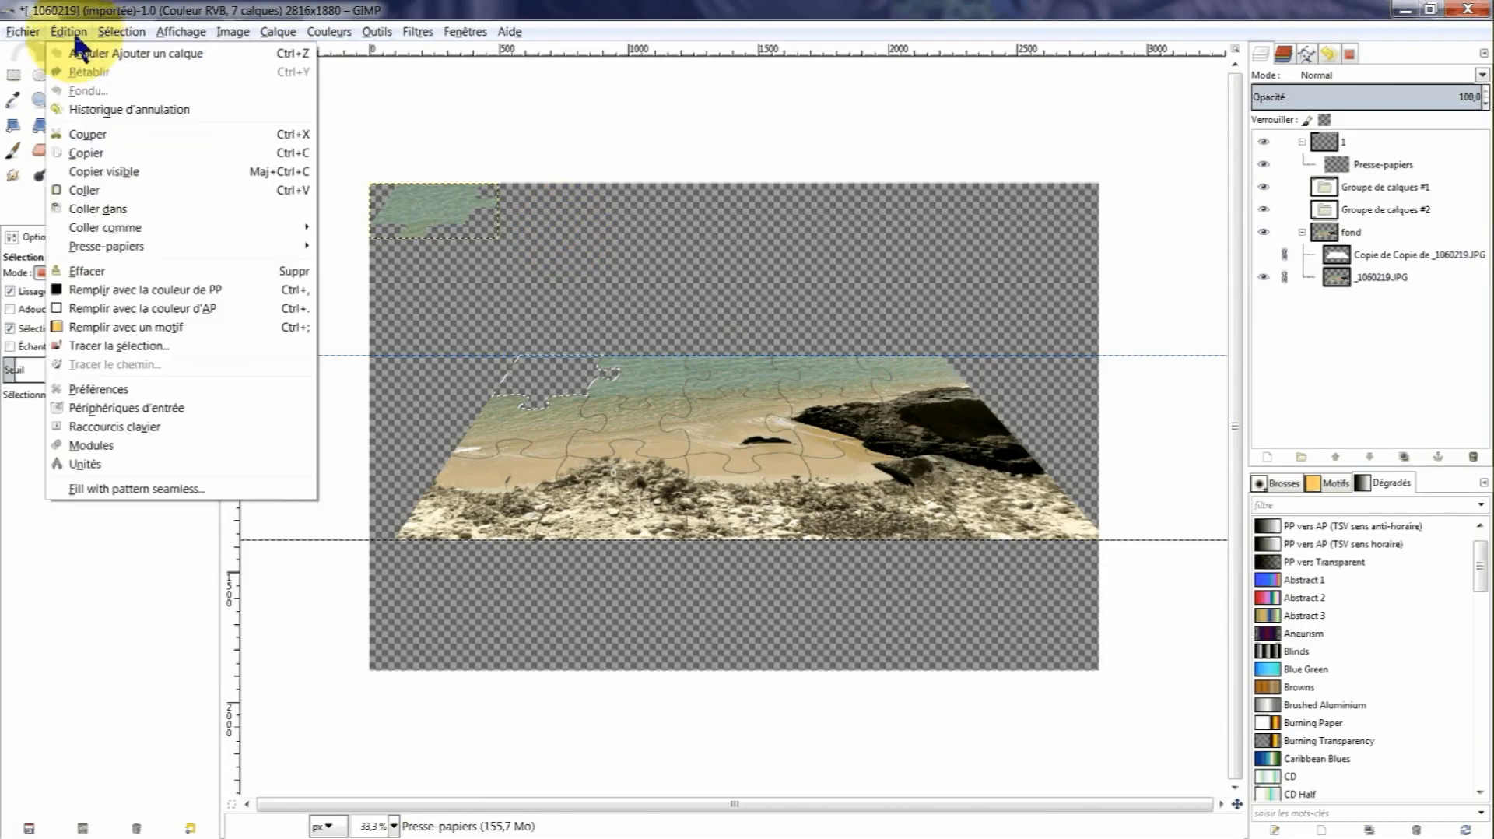
left_click(123, 425)
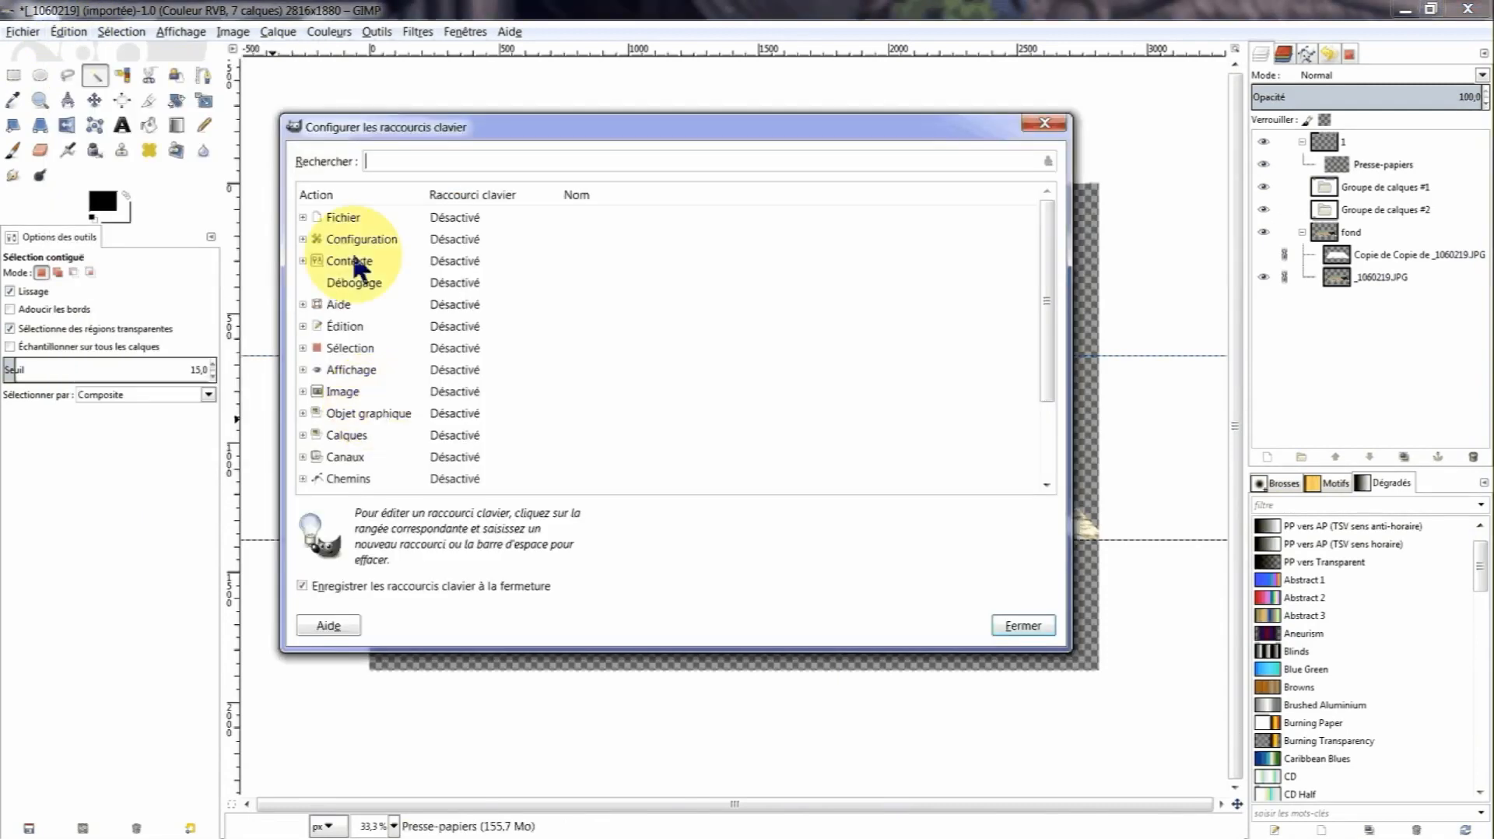
left_click(303, 328)
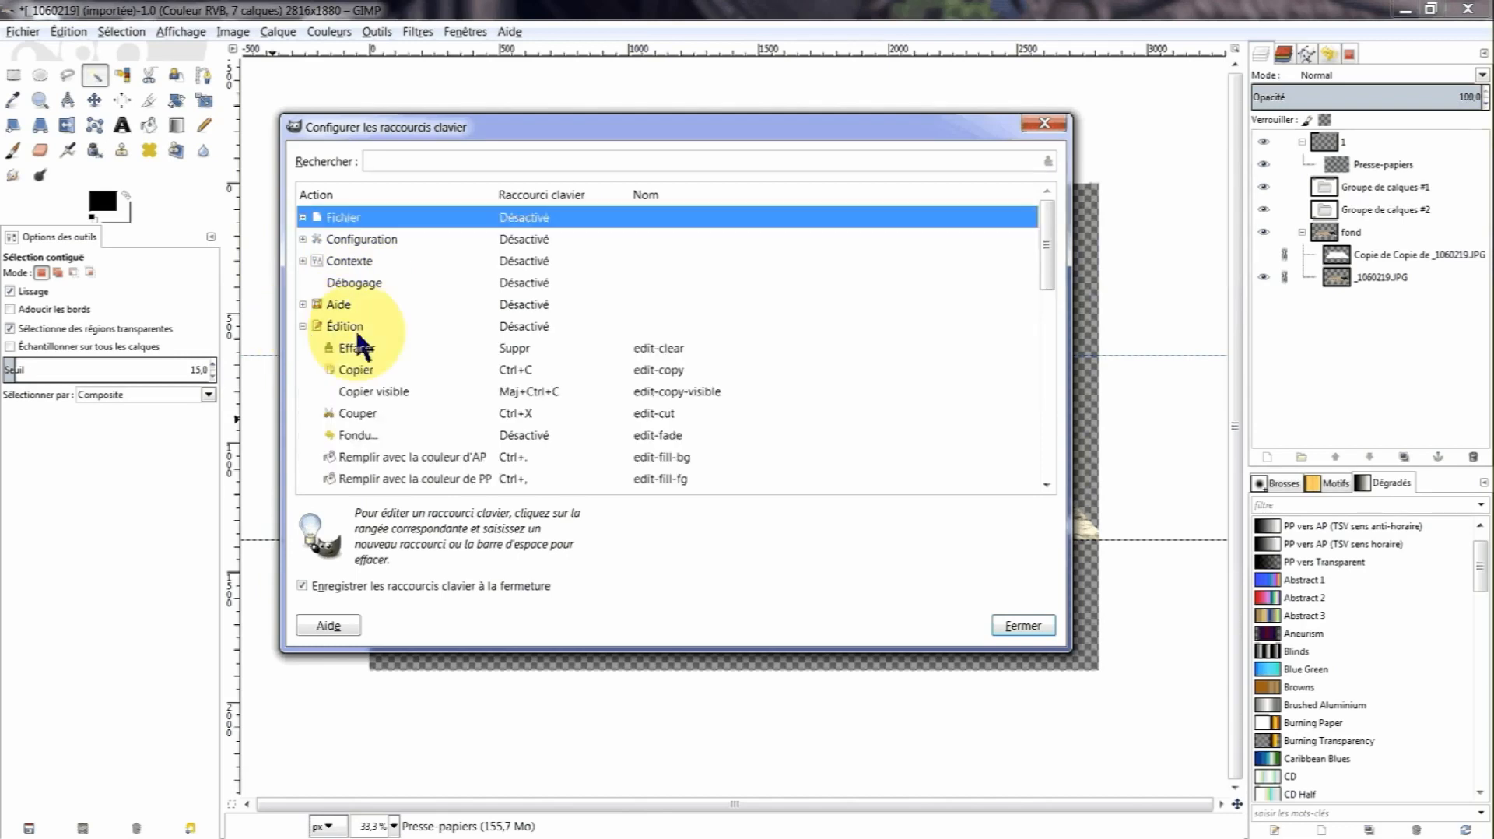
scroll(364, 348, "down", 3)
scroll(369, 350, "down", 1)
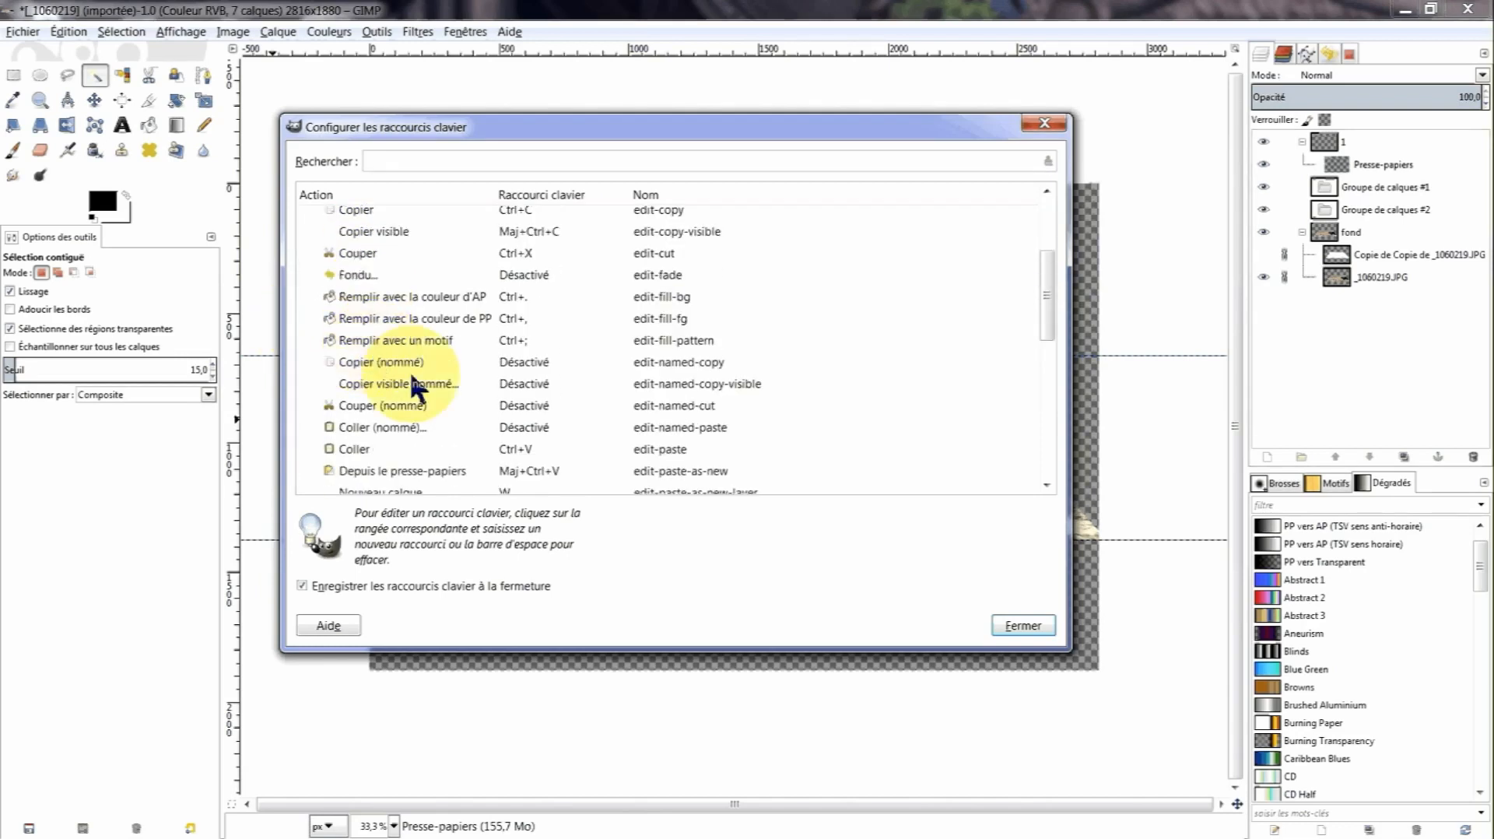
scroll(413, 381, "down", 1)
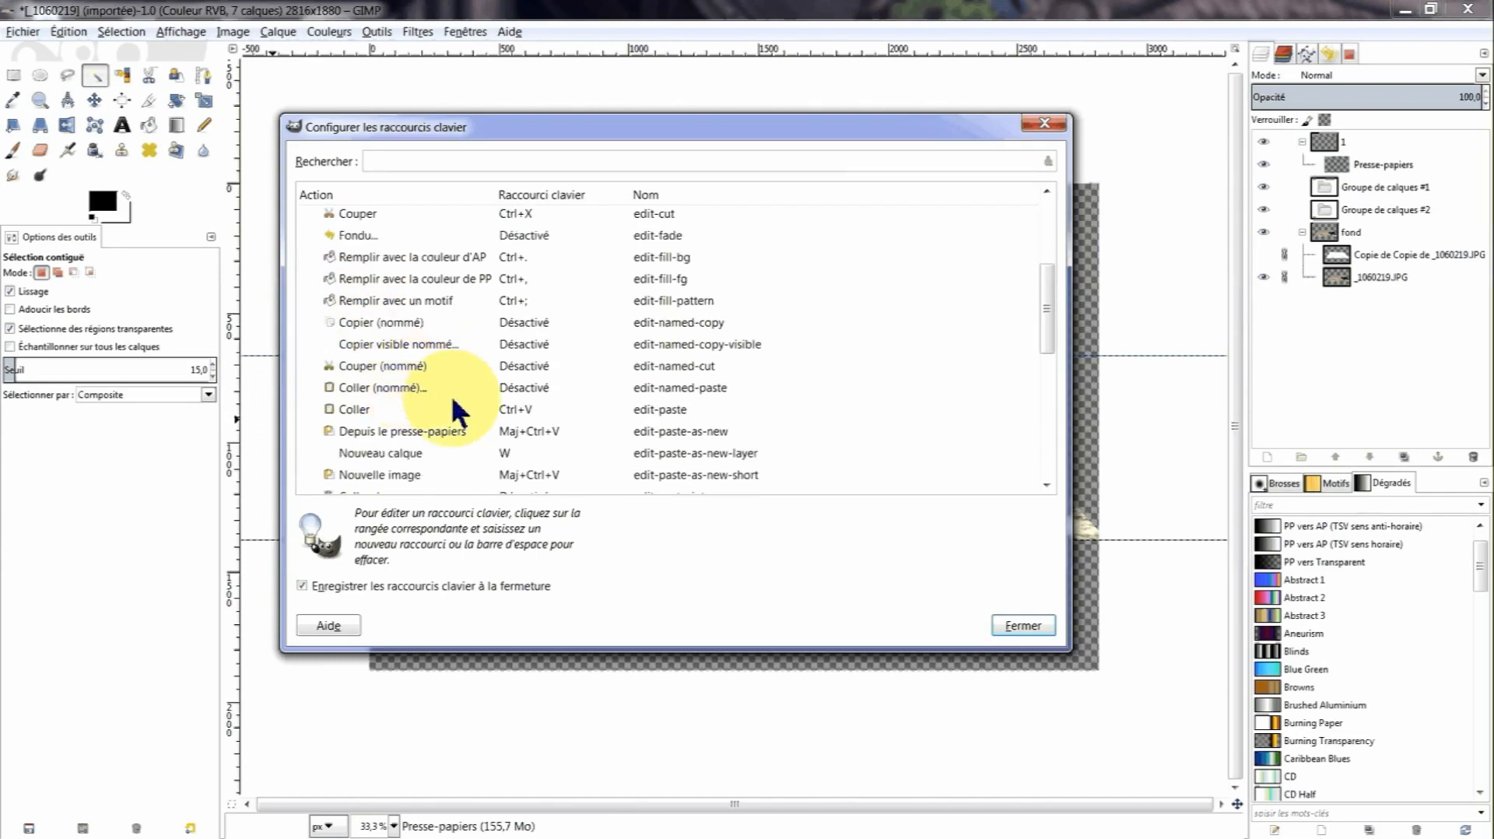
scroll(457, 409, "down", 1)
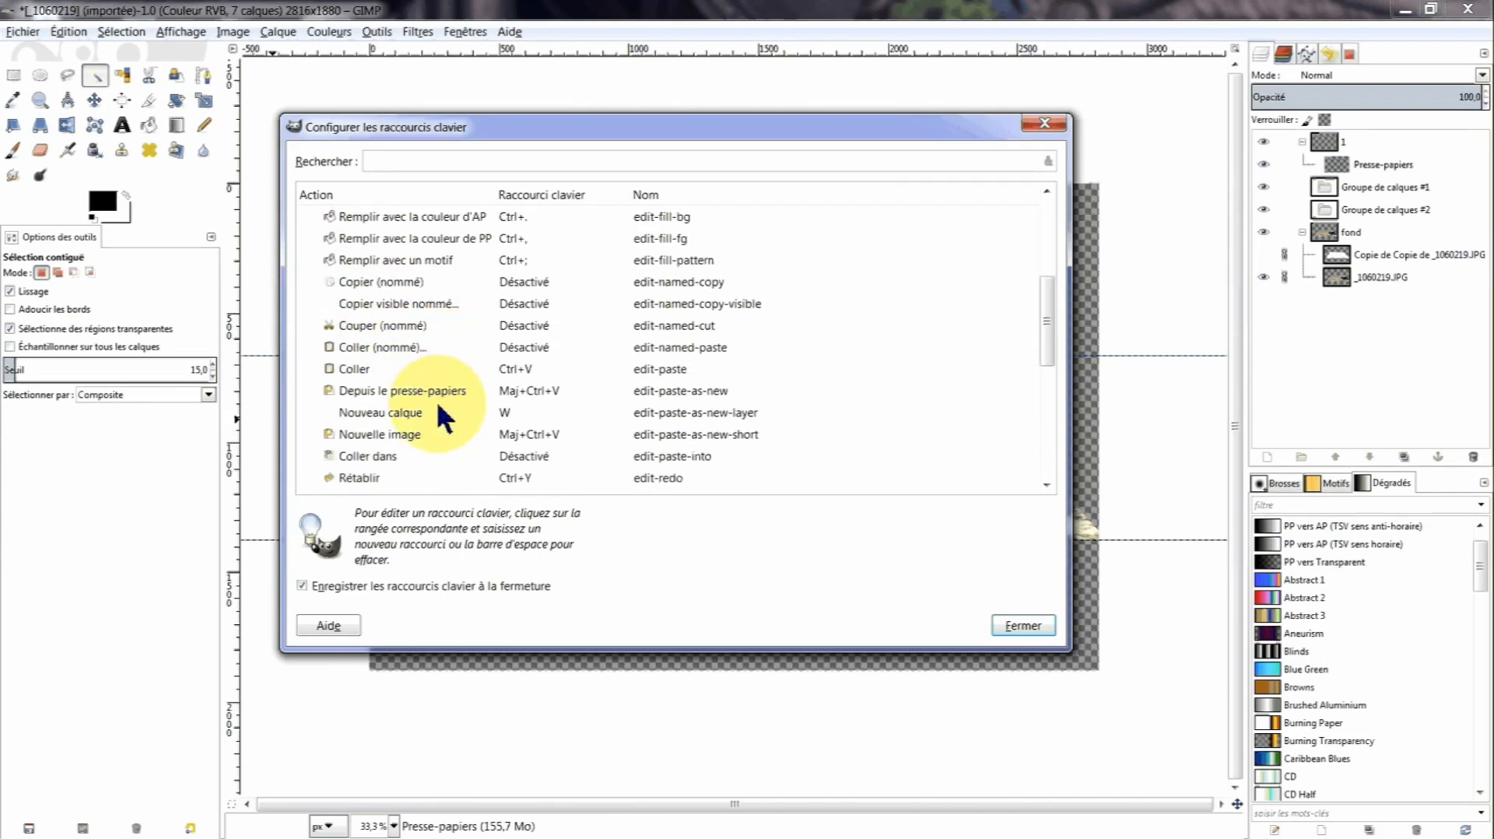
left_click(355, 415)
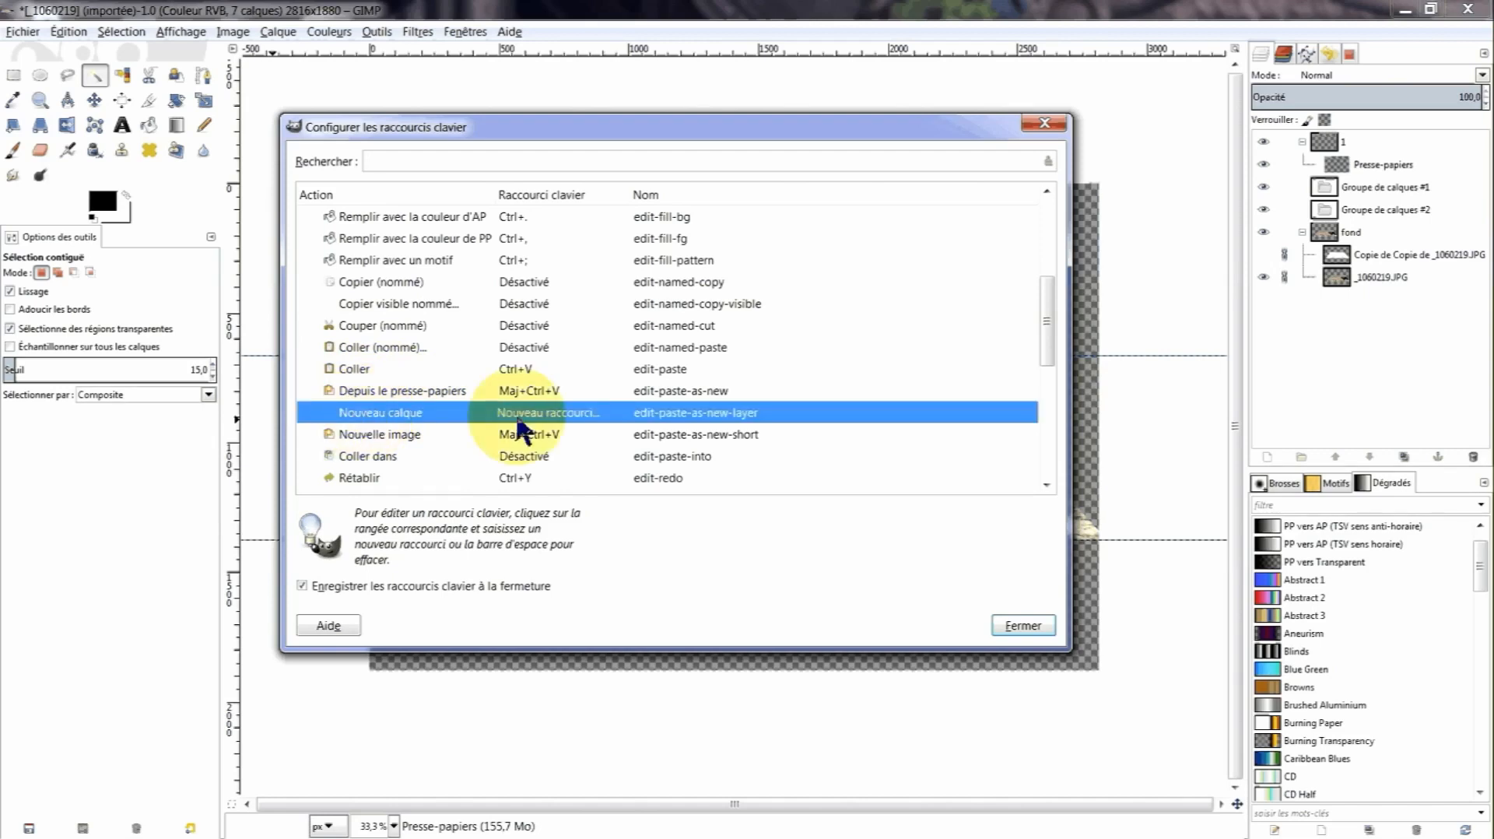
key("w")
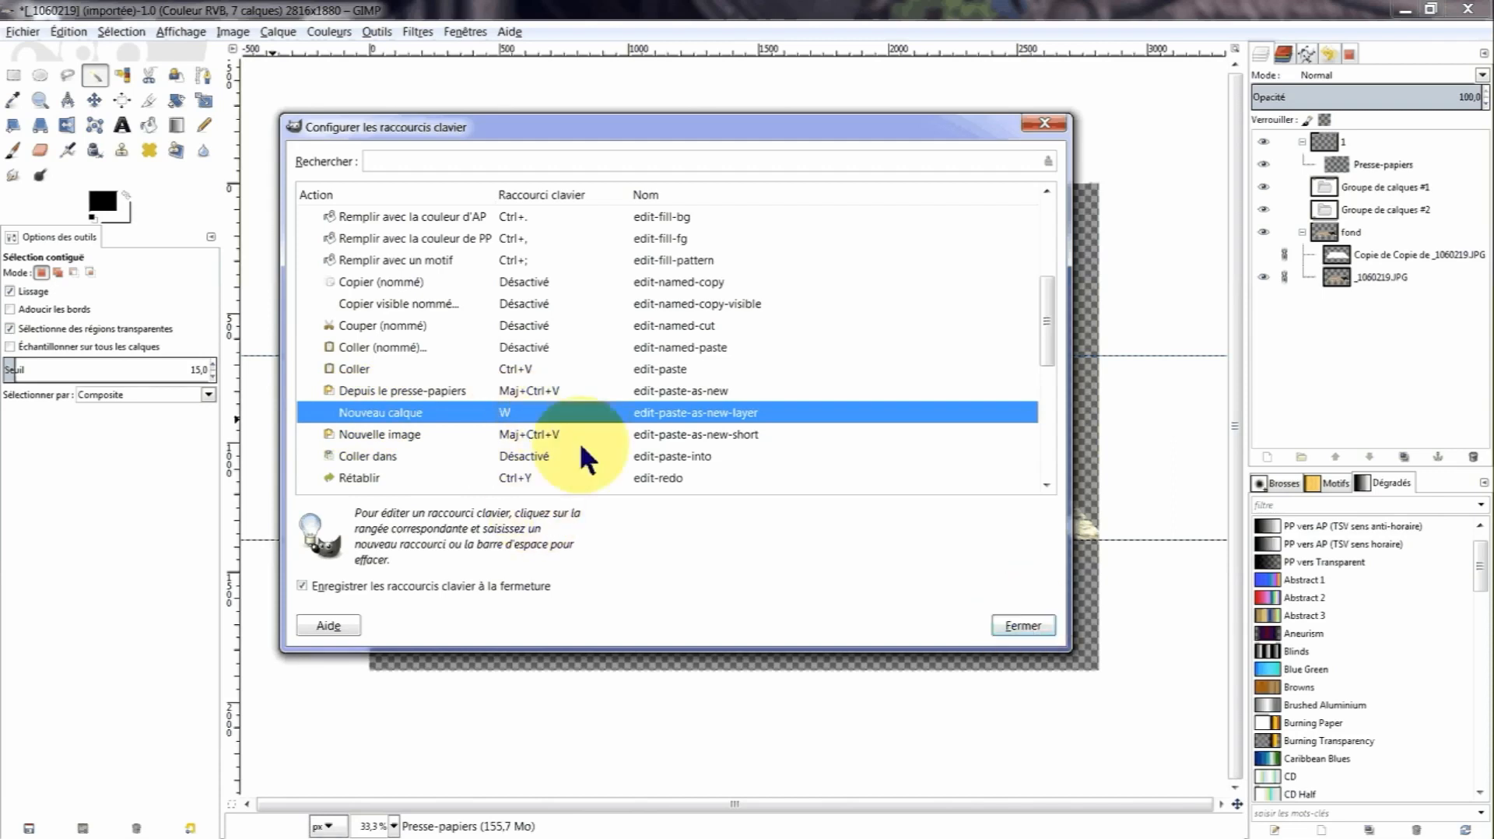
left_click(564, 435)
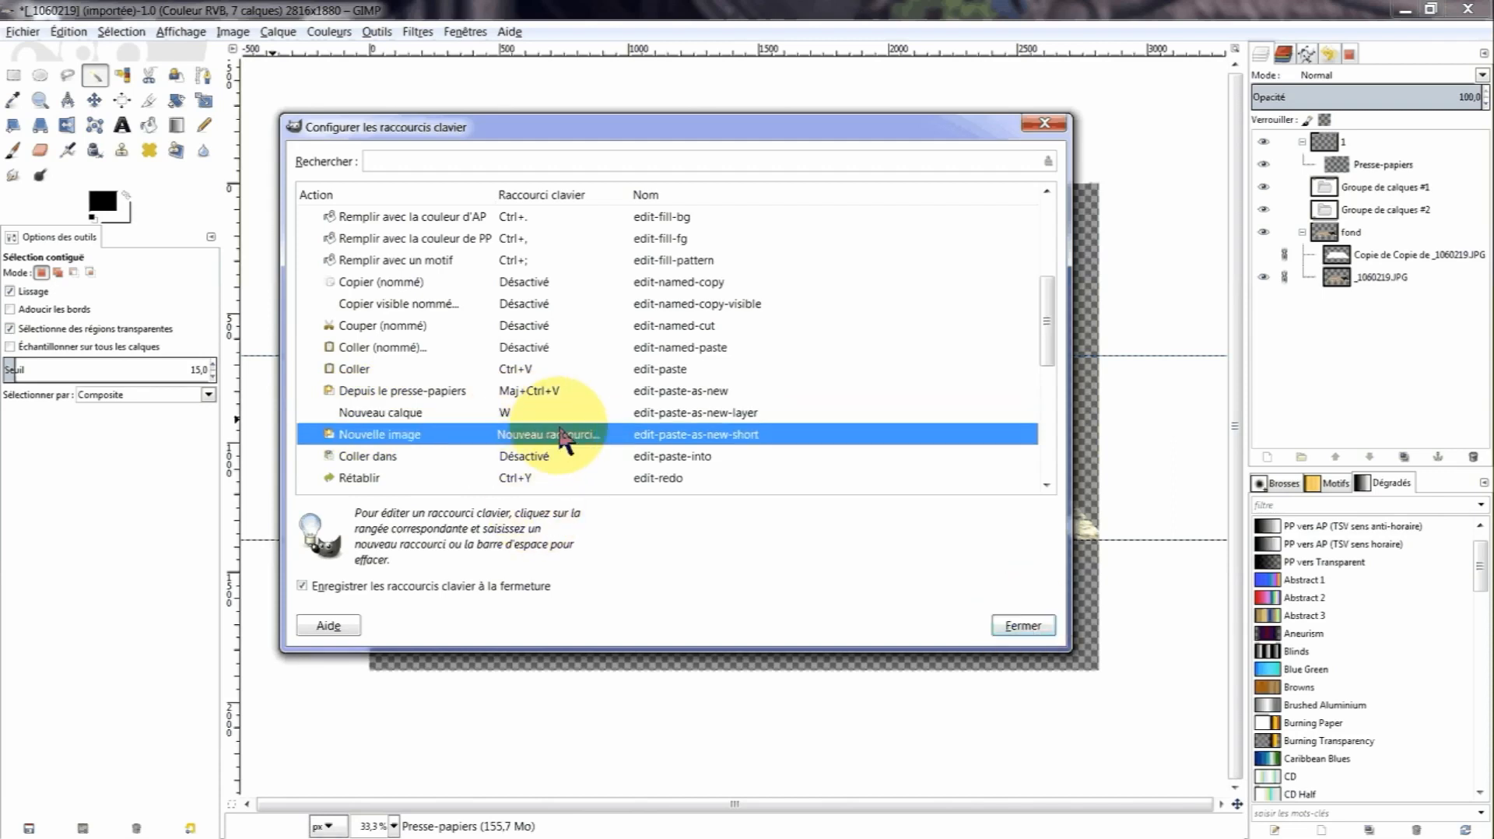
key("ctrl+shift+v")
left_click(1026, 625)
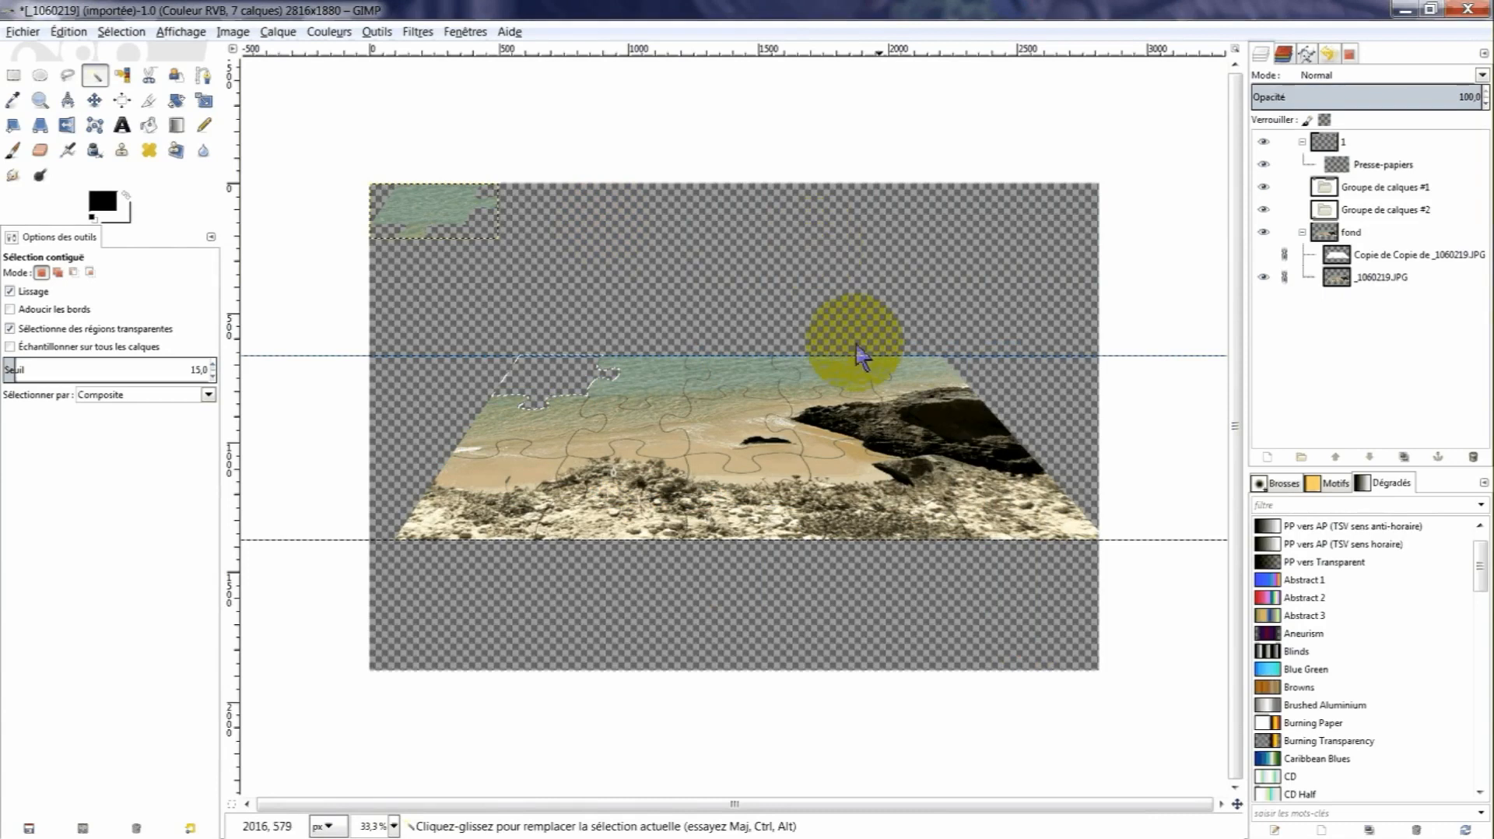
Select the puzzle's central piece using the hidden pattern layer and cut it out of the _1060219.JPG photo layer.
left_click(1343, 261)
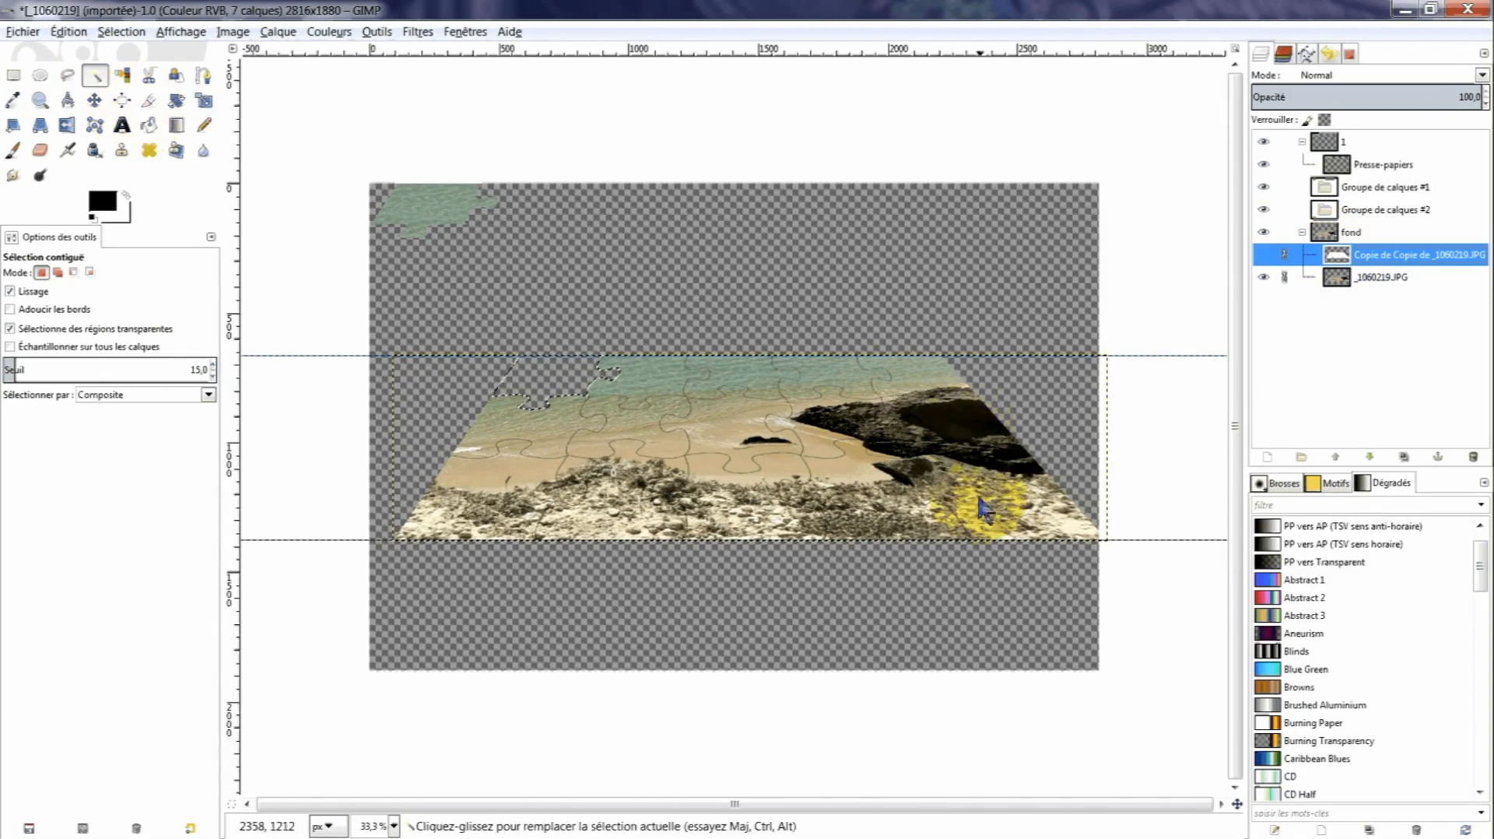
left_click(730, 433)
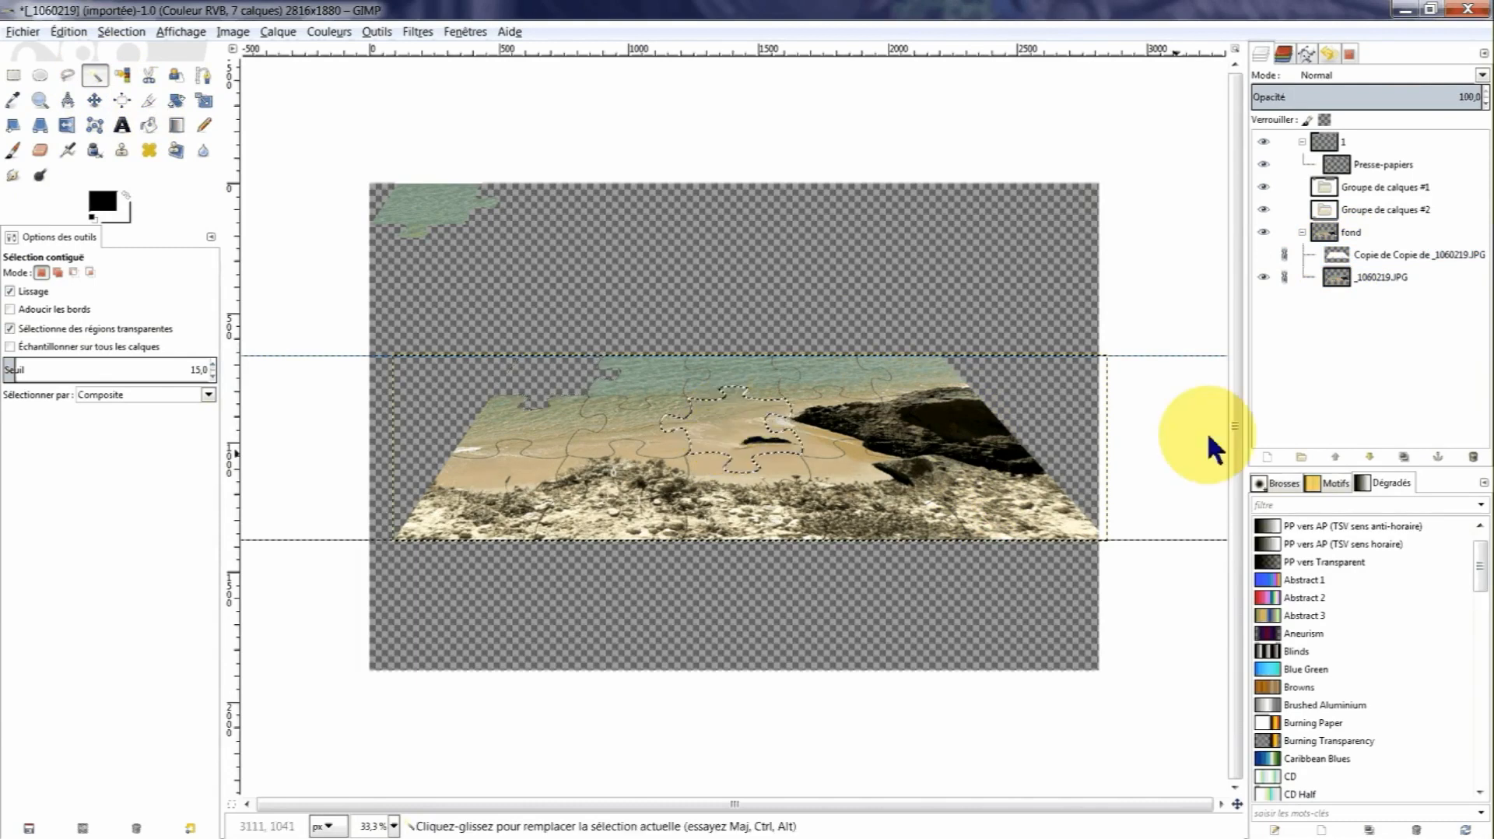
left_click(1337, 277)
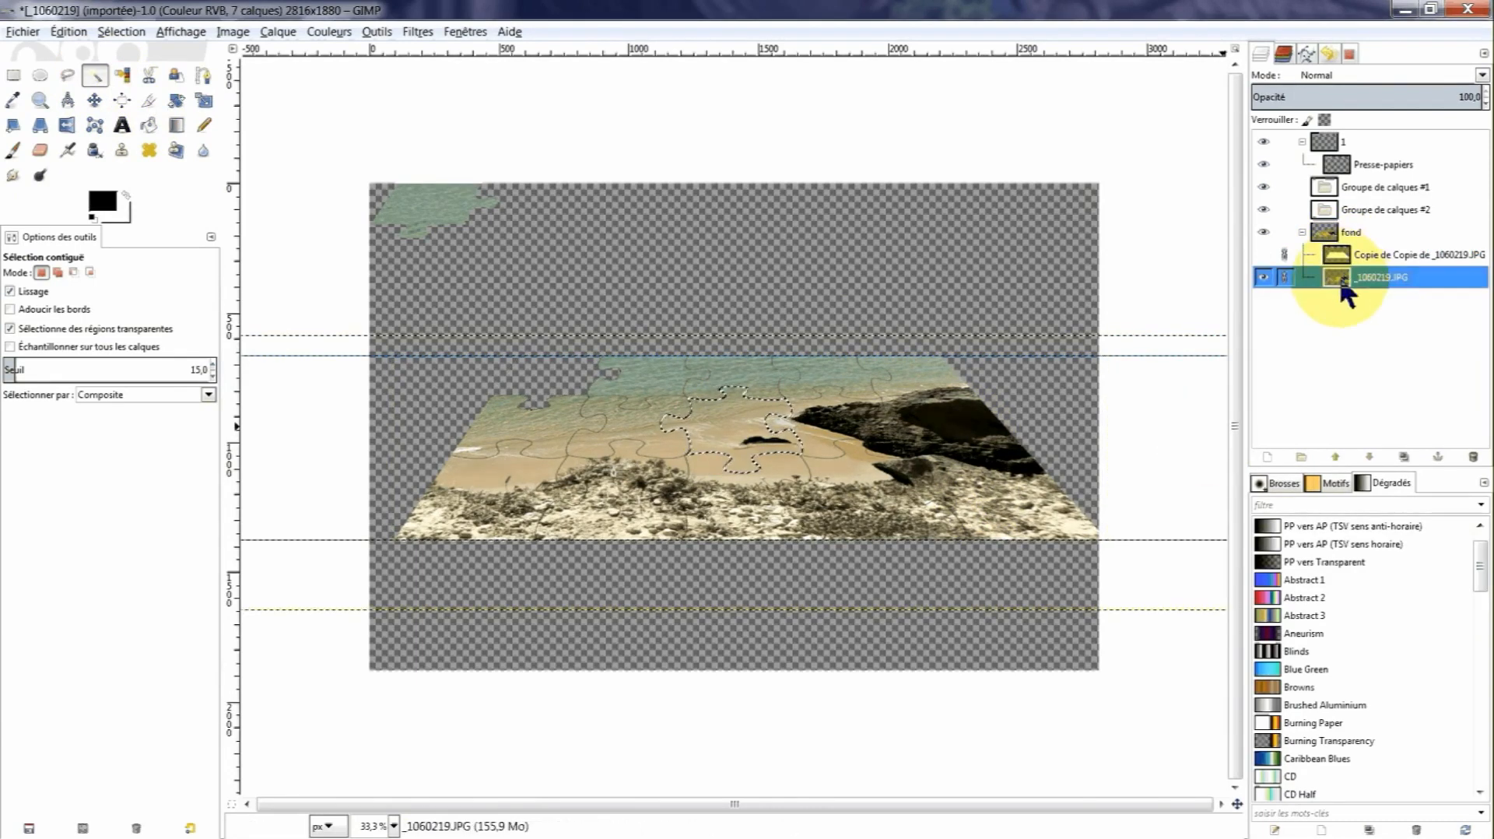
key("ctrl+x")
Rename the layer group Groupe de calques #1 as 2 and paste the cut central piece into it as a new layer.
left_click_drag(1309, 287, 1361, 195)
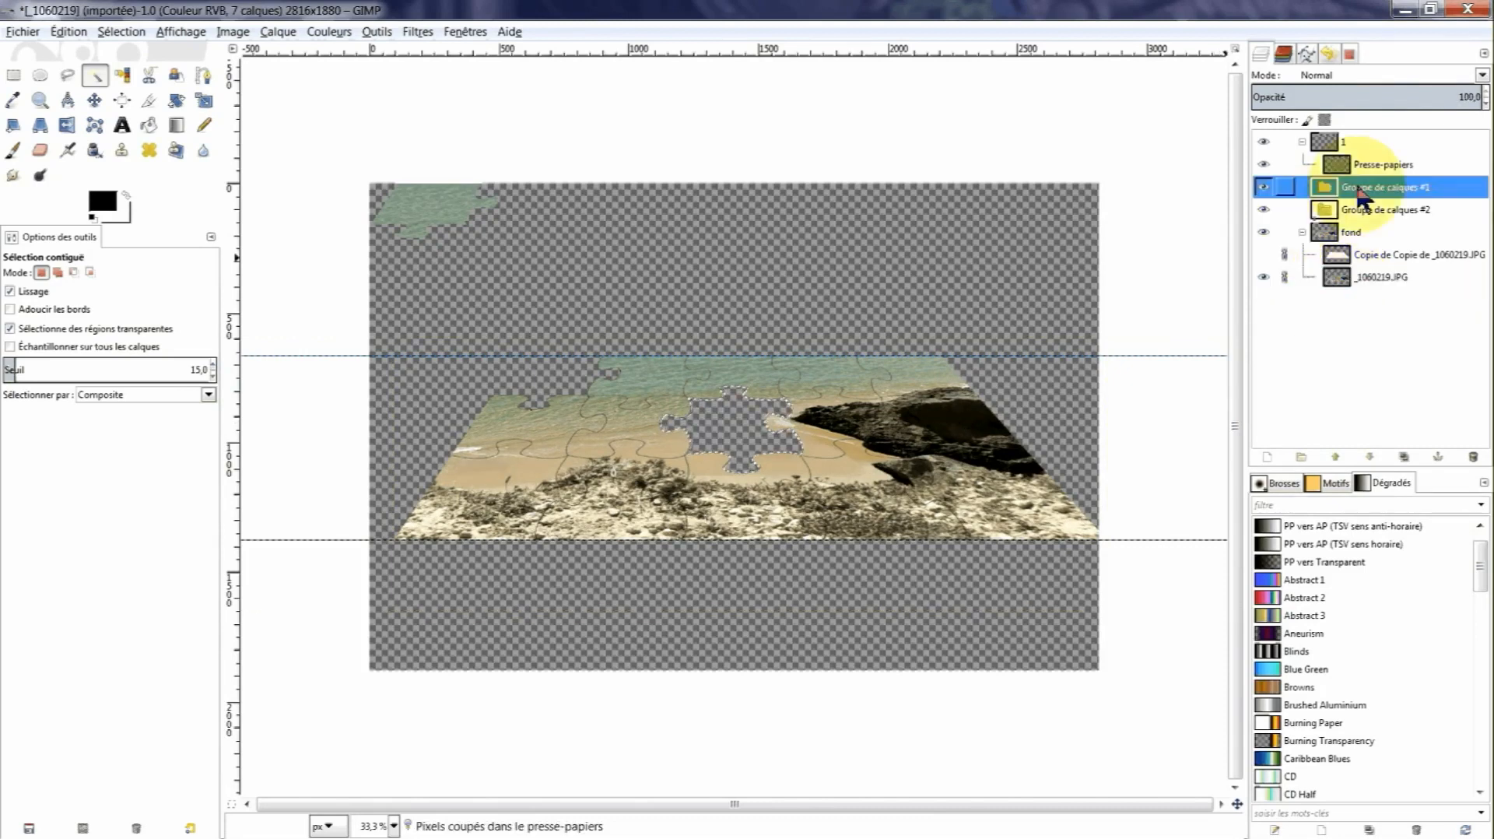
double_click(1358, 191)
type("2")
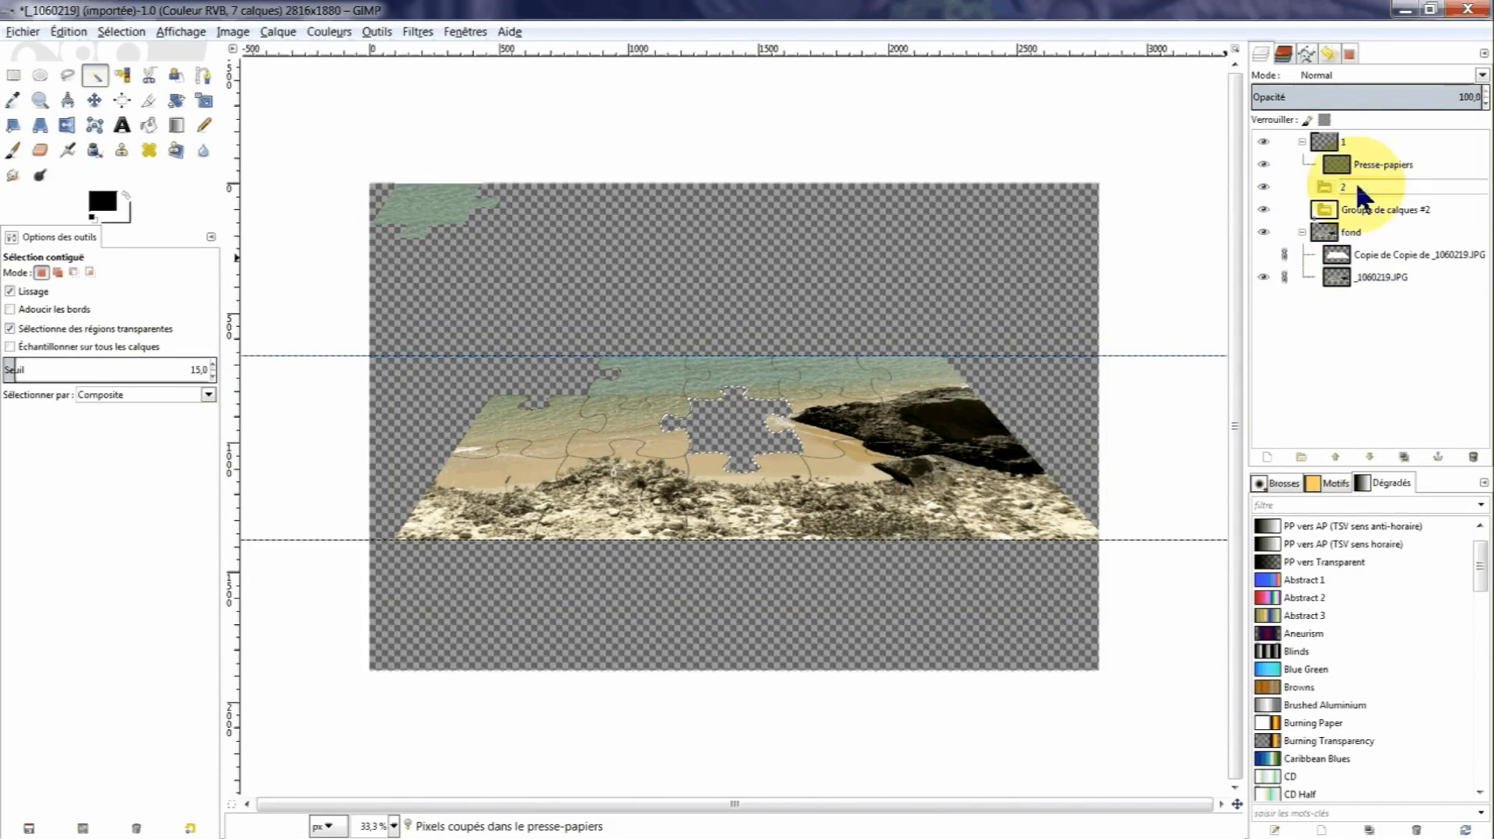
key("Return")
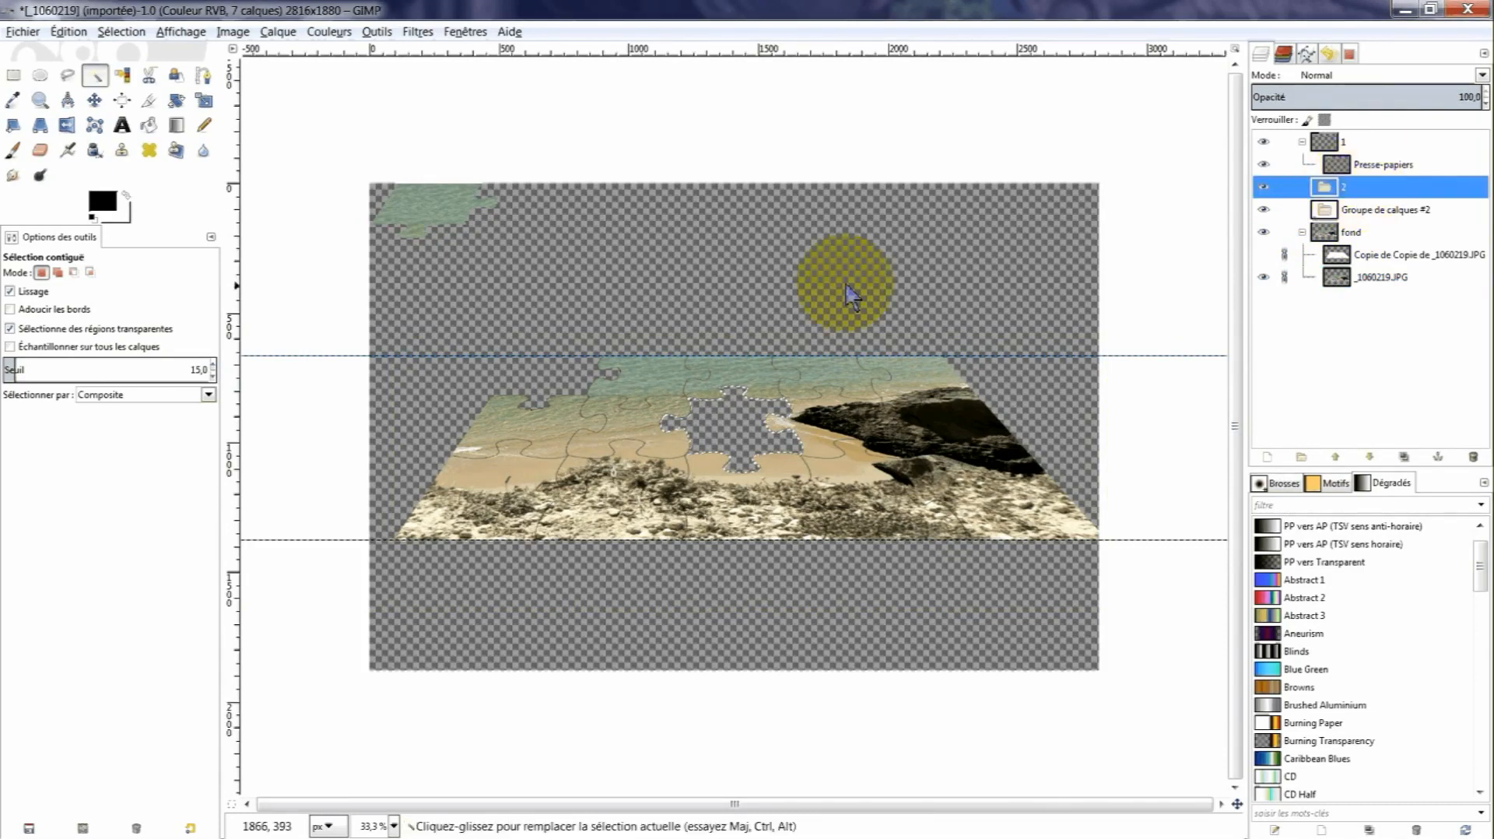
key("ctrl+v")
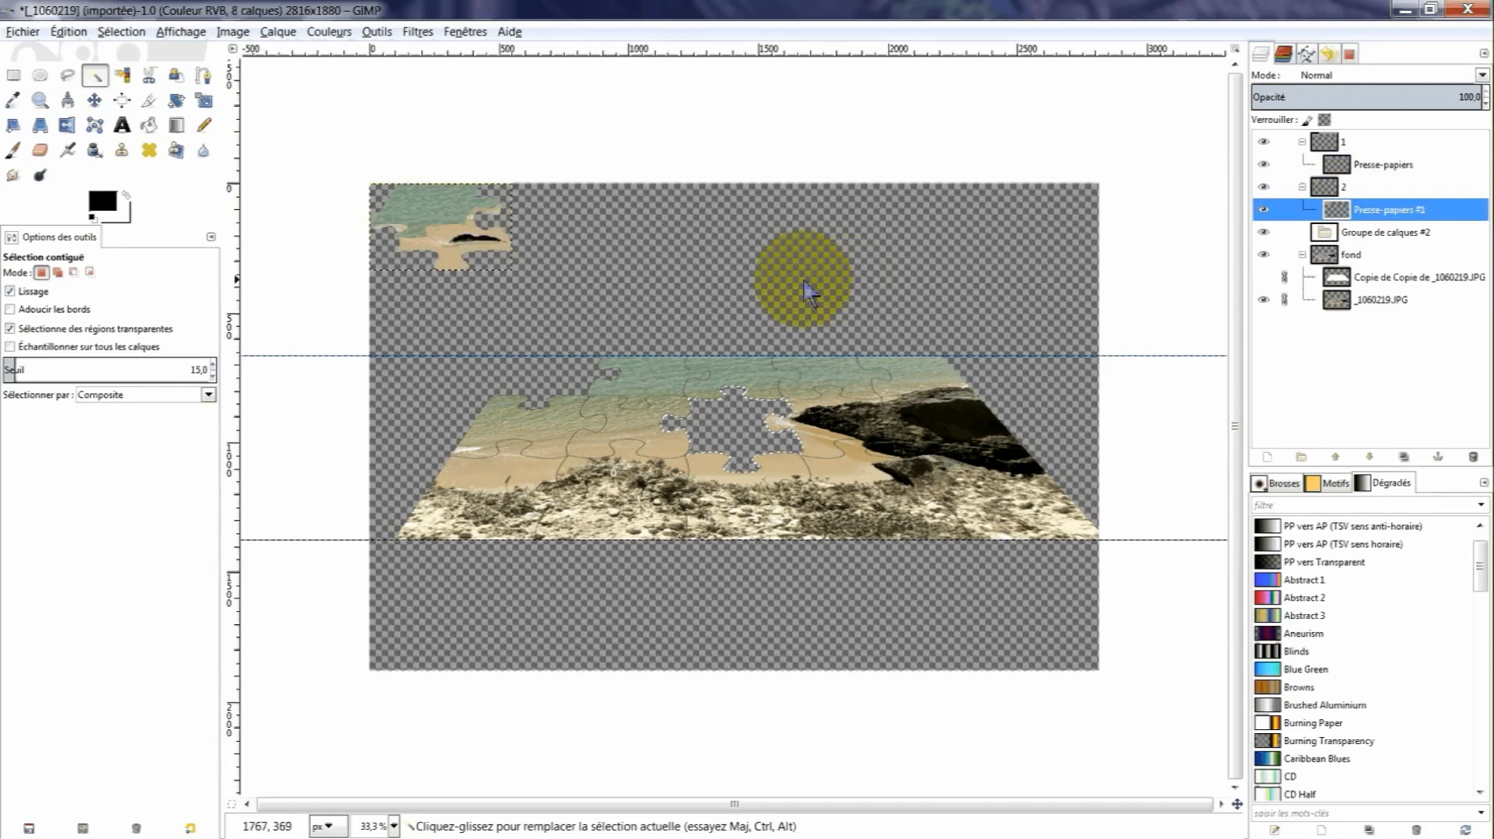
Move the two pasted pieces above the puzzle, the sea piece over its upper-left gap and the other over the central gap.
left_click(94, 100)
left_click_drag(430, 214, 517, 329)
left_click_drag(471, 238, 758, 287)
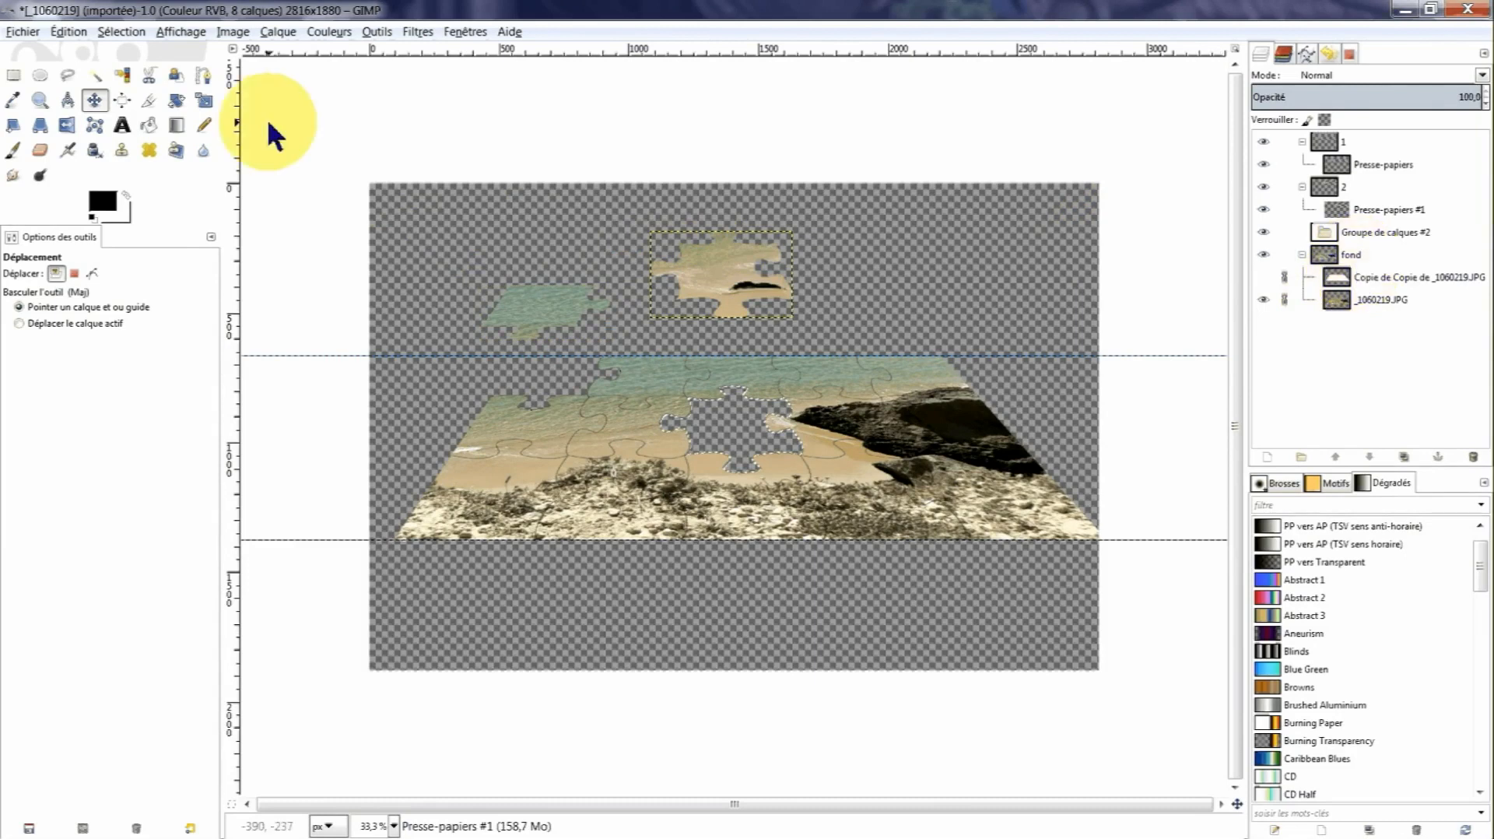
Select the puzzle's lower-right corner piece with Fuzzy Select on the hidden pattern layer and cut it out of the _1060219.JPG photo layer.
left_click(95, 76)
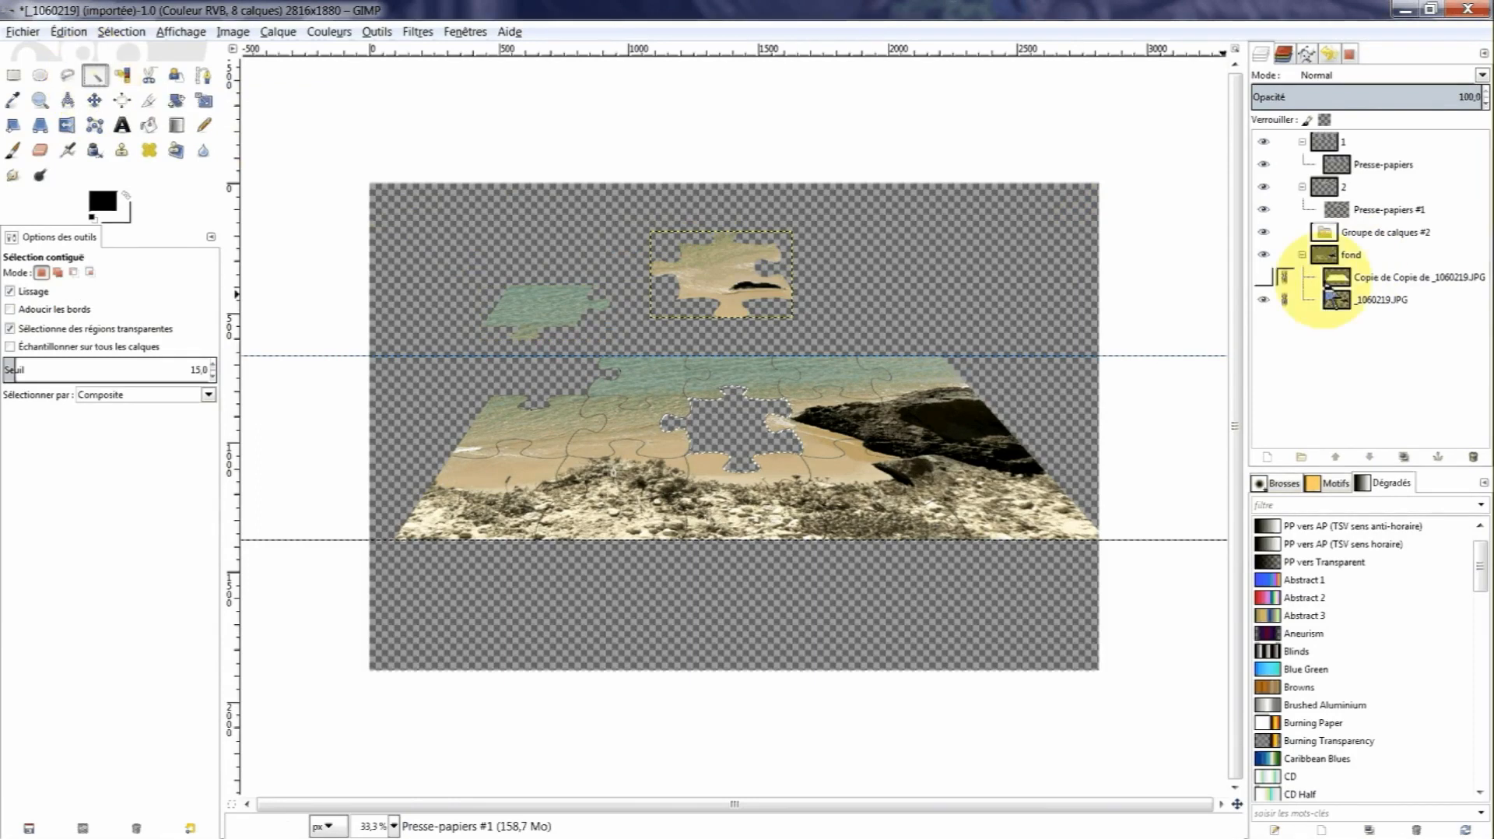
left_click(1338, 278)
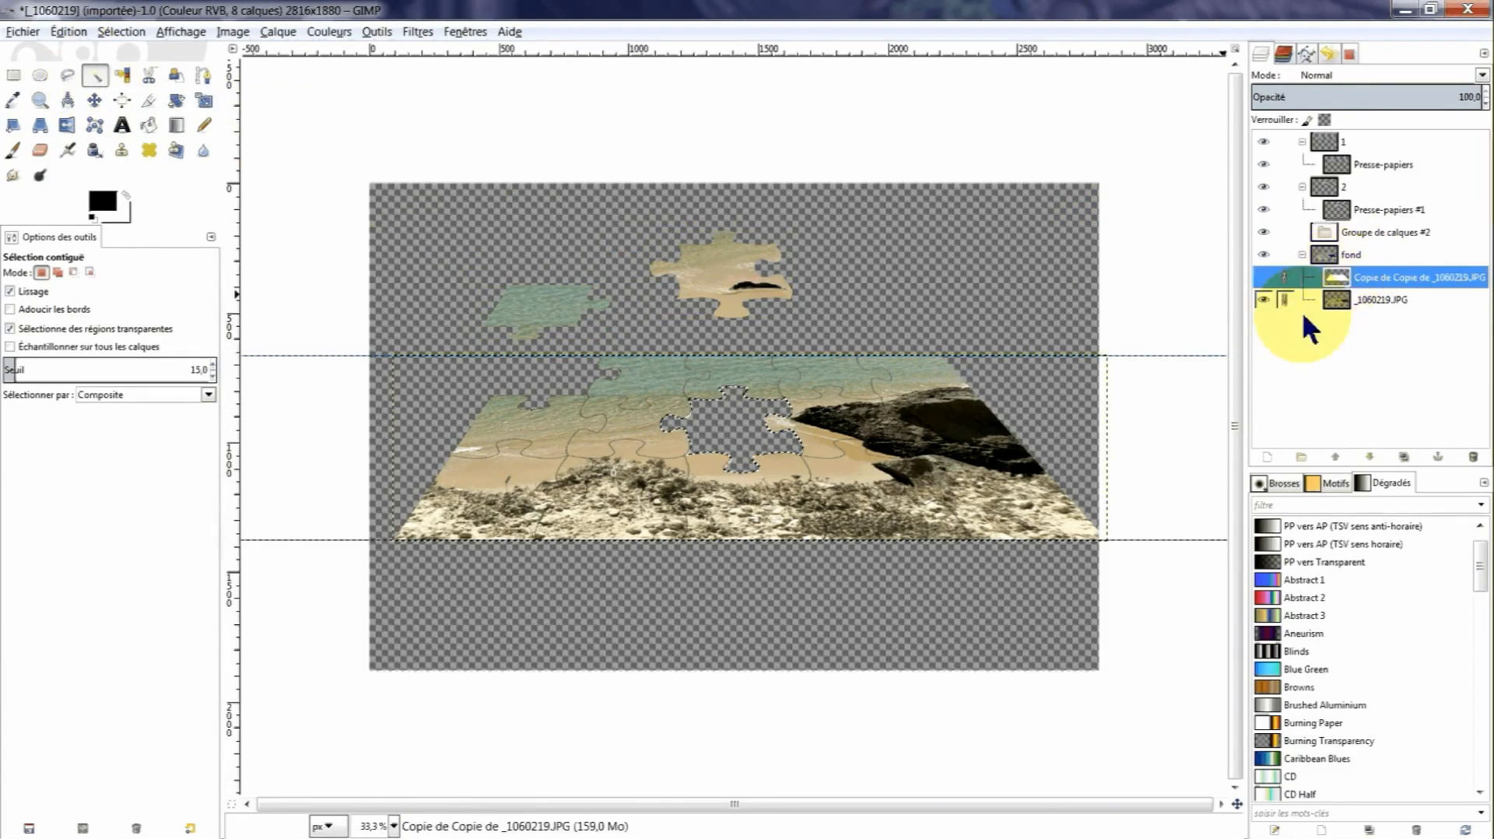
left_click(1004, 529)
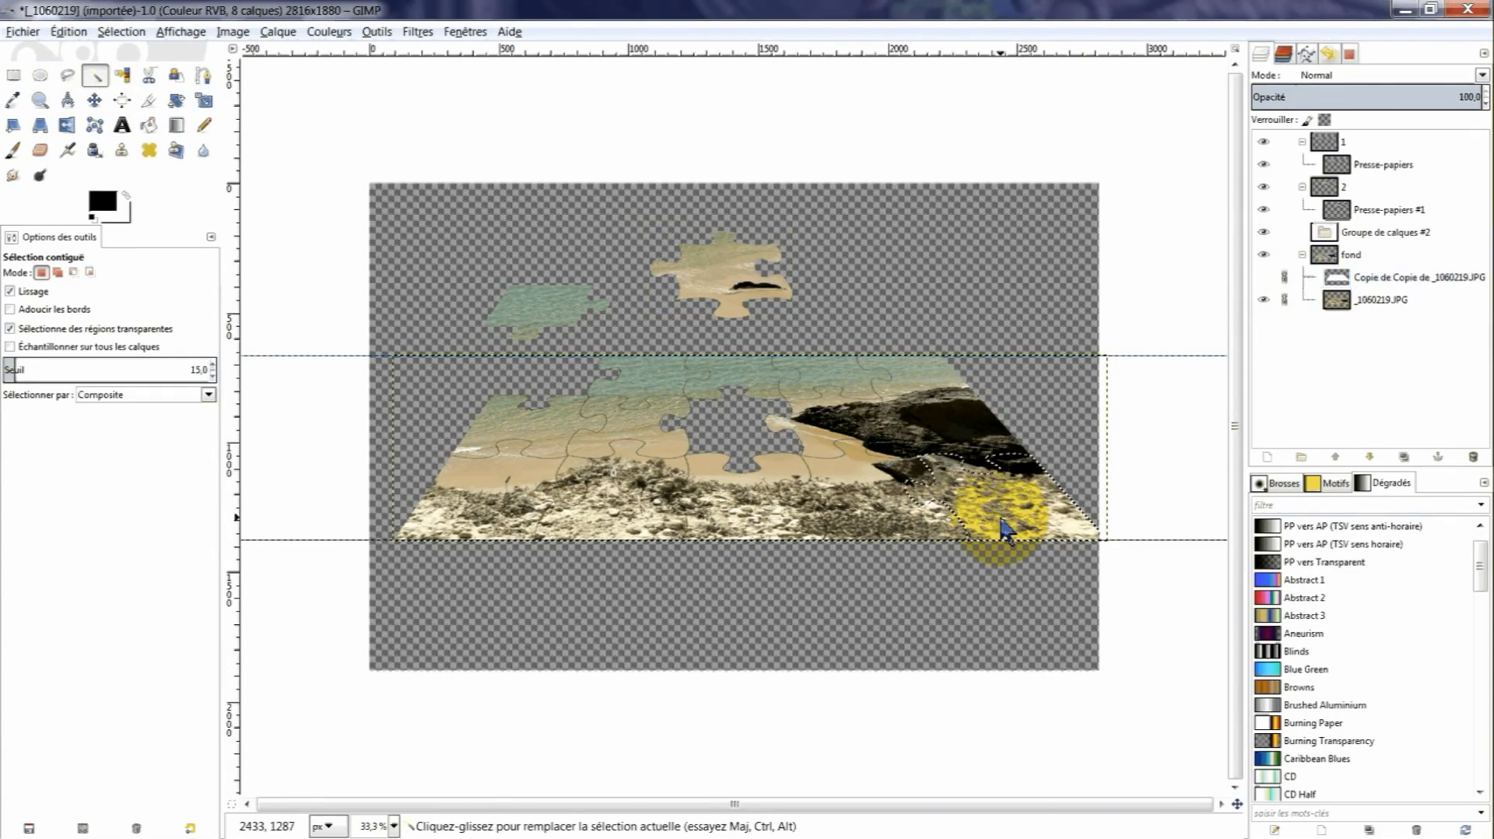
left_click(1336, 305)
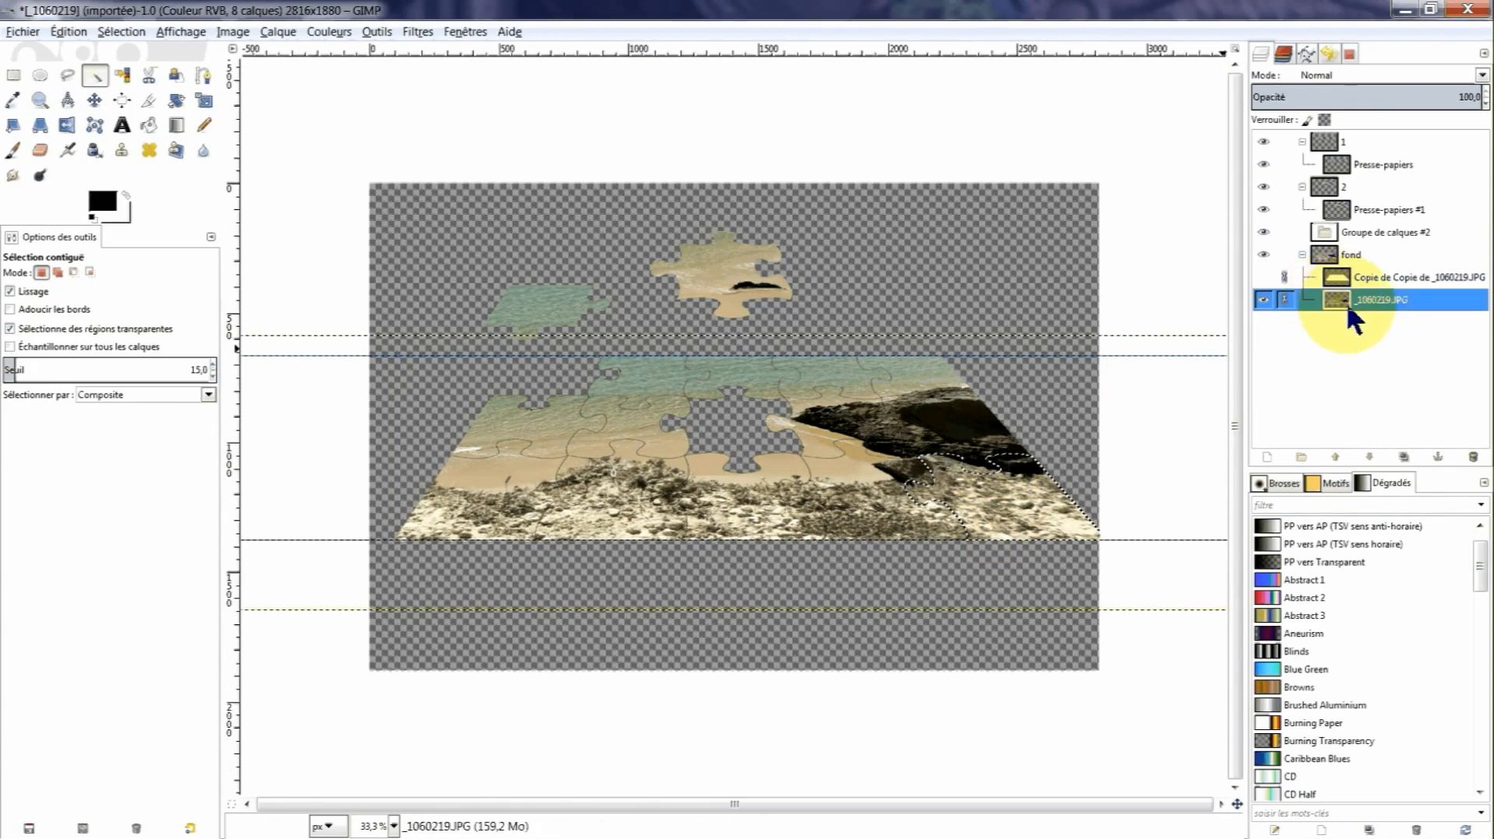
key("ctrl+x")
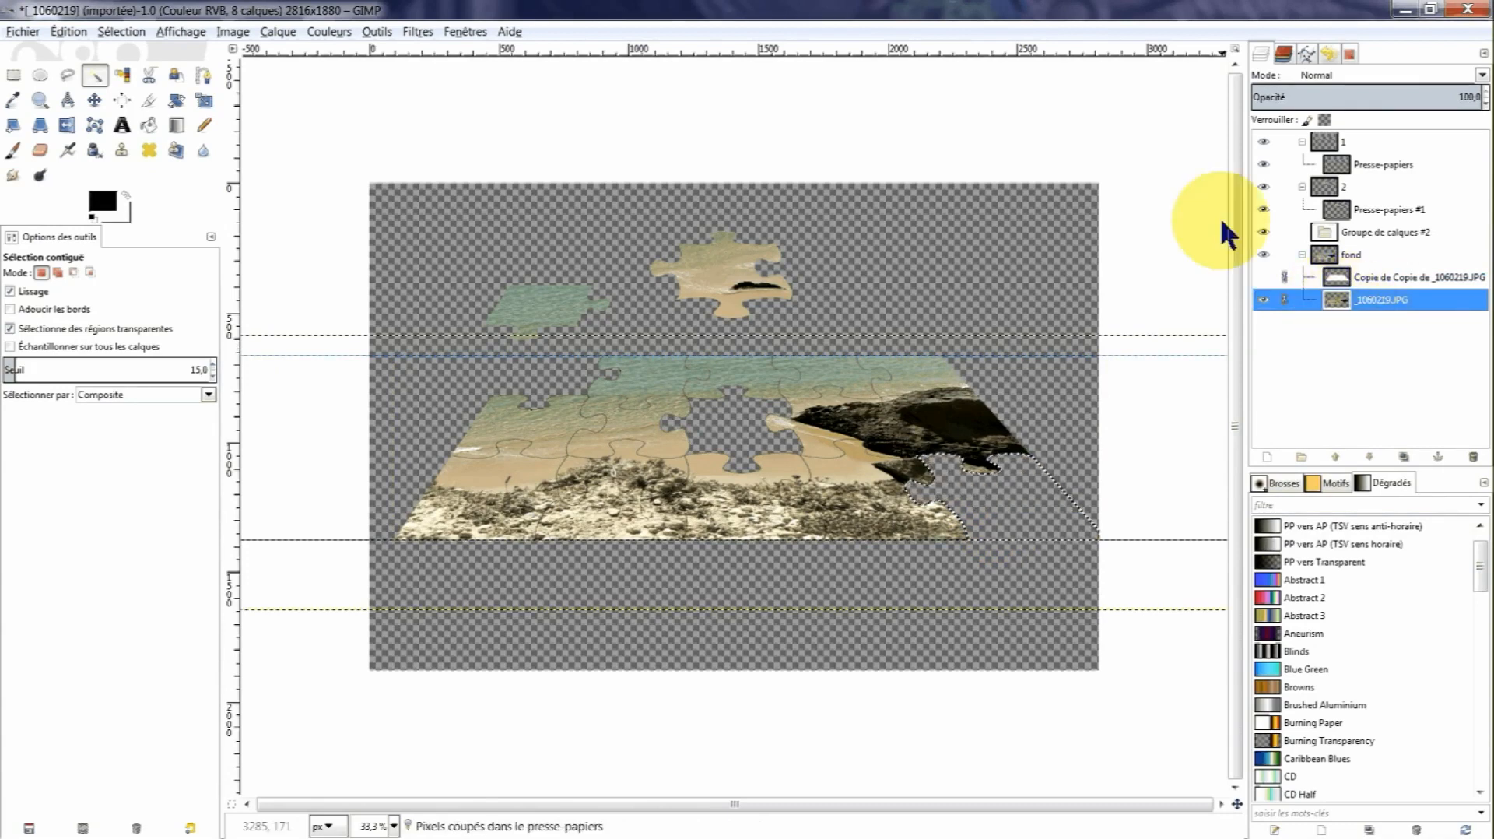
Rename the layer group Groupe de calques #2 as 3 and paste the cut corner piece into it as a new layer.
double_click(1357, 233)
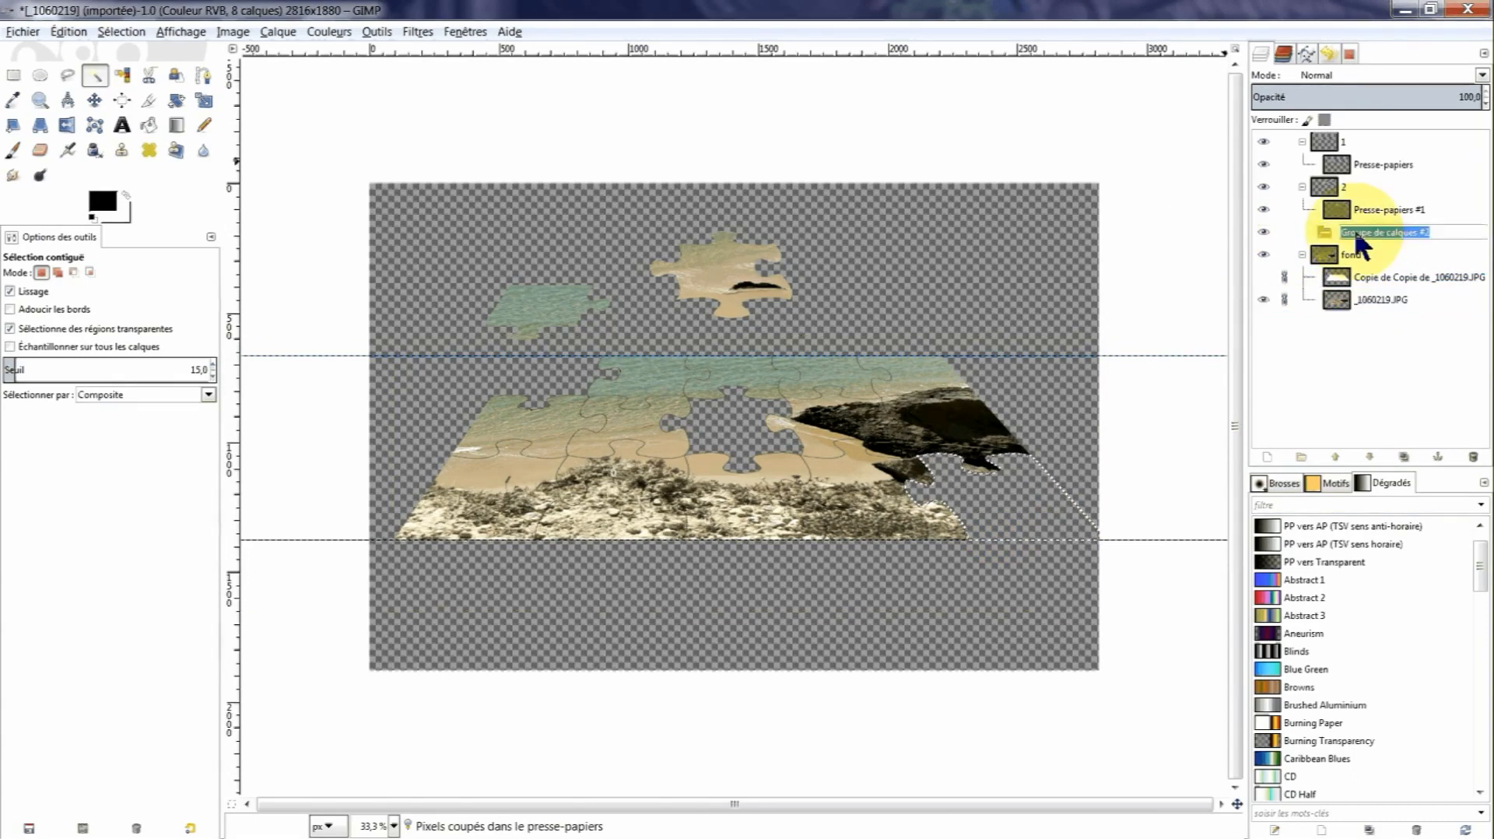
type("3")
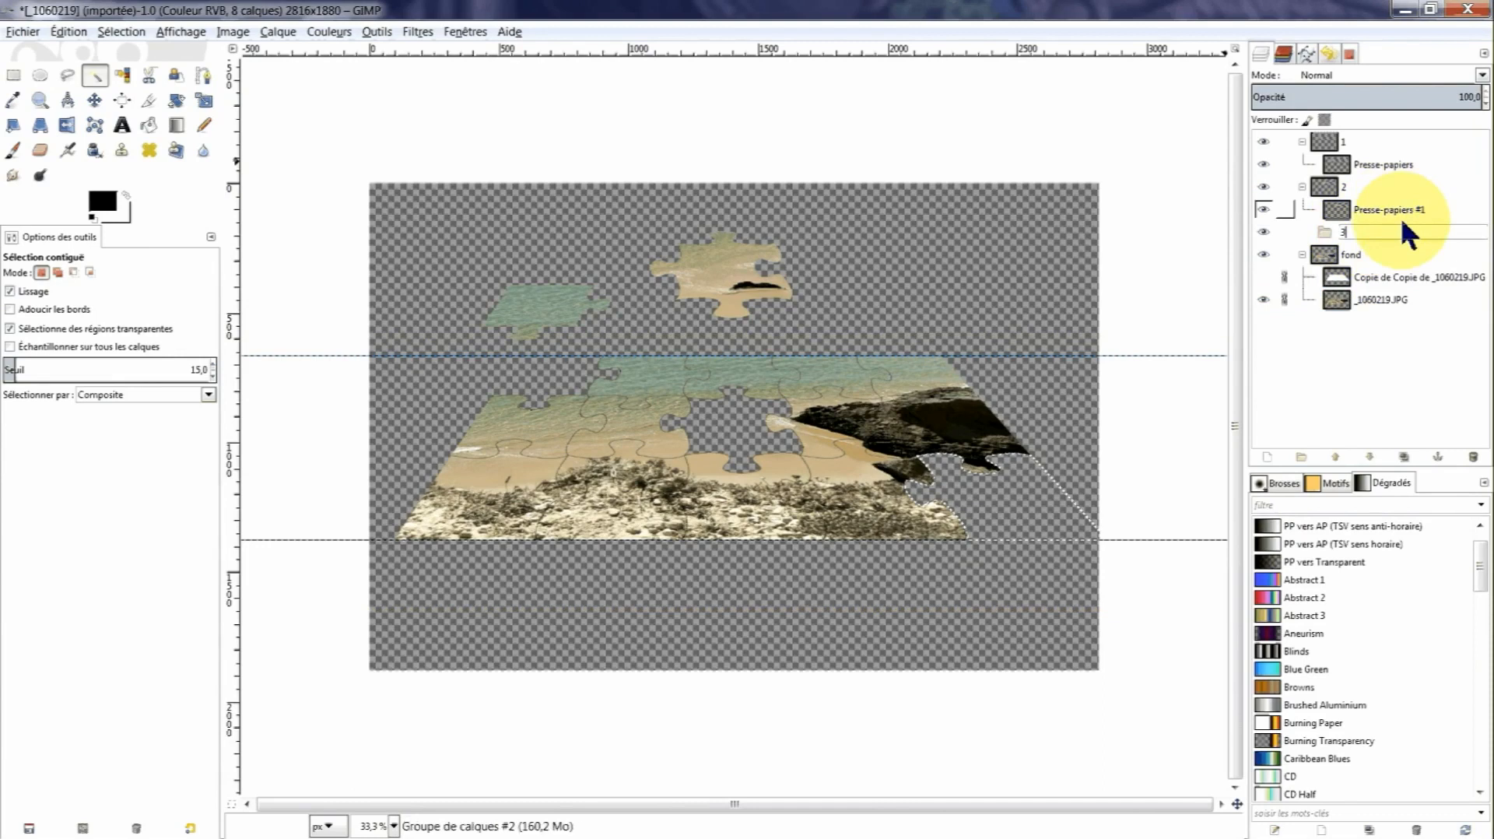
key("Return")
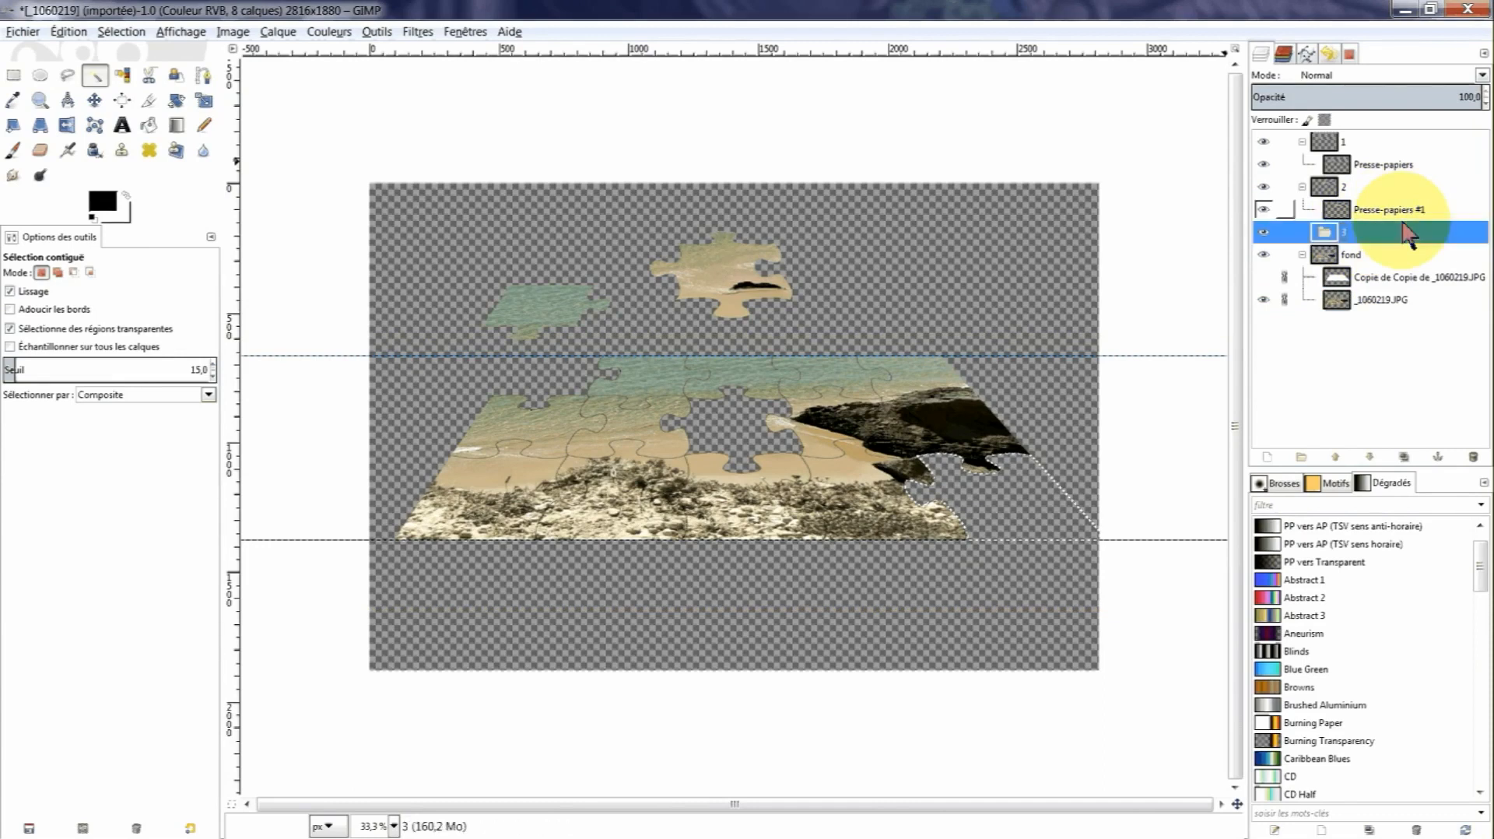
key("ctrl+v")
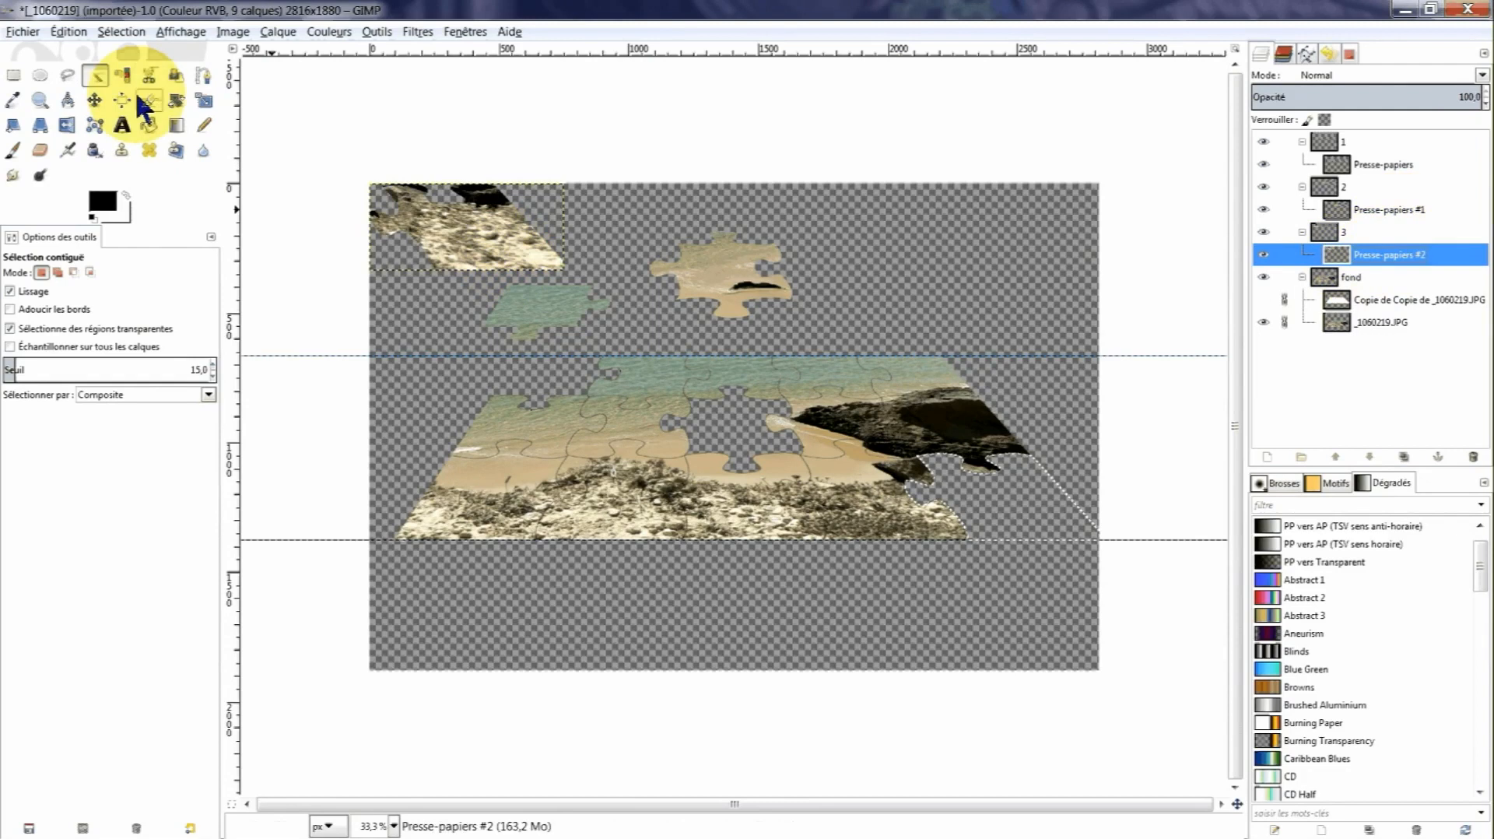
Move the pasted corner piece to just below its gap at the puzzle's lower-right corner.
key("m")
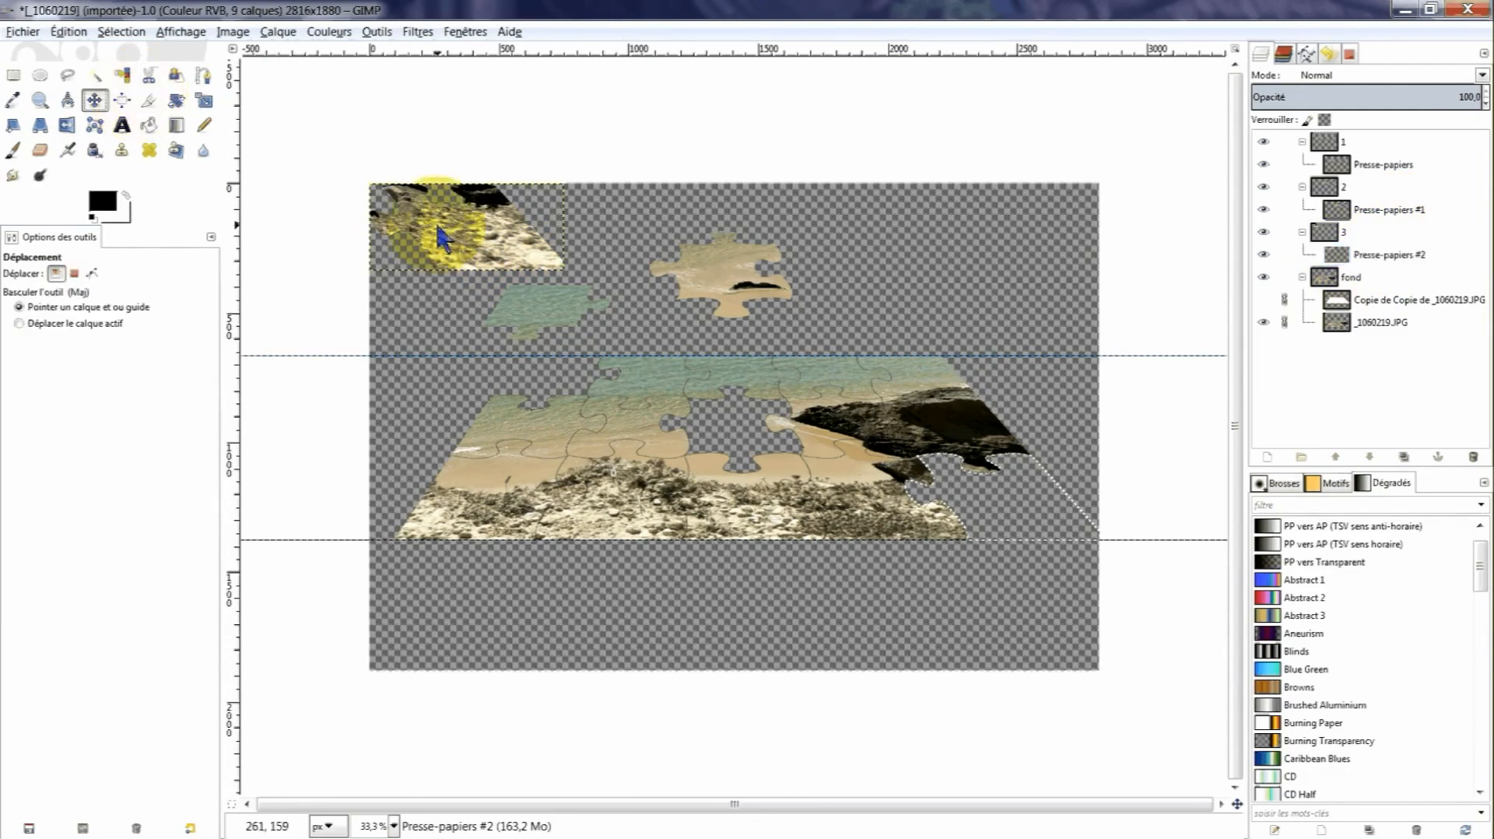
left_click_drag(438, 229, 915, 537)
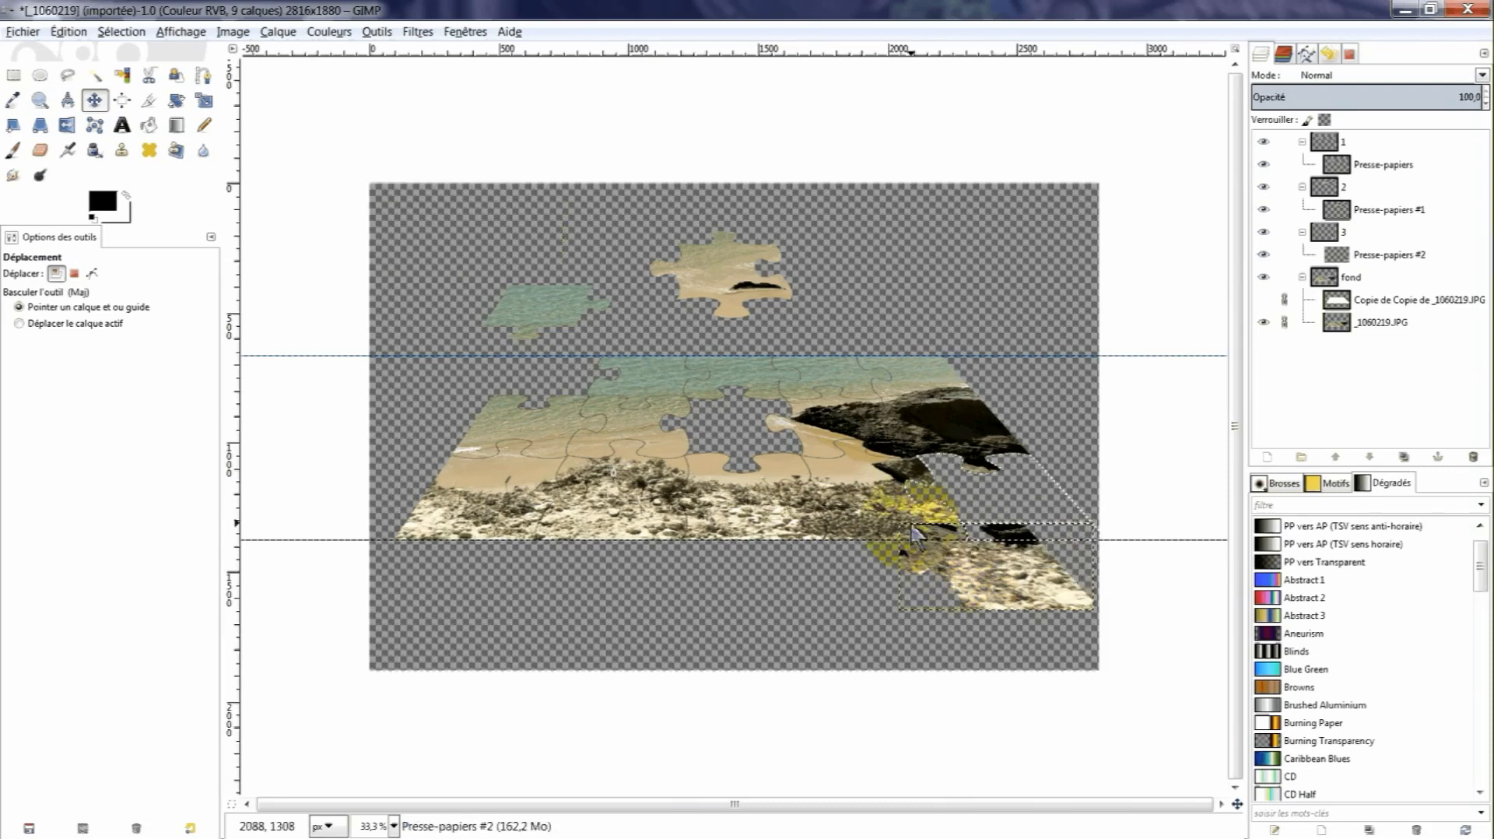
left_click(1155, 312)
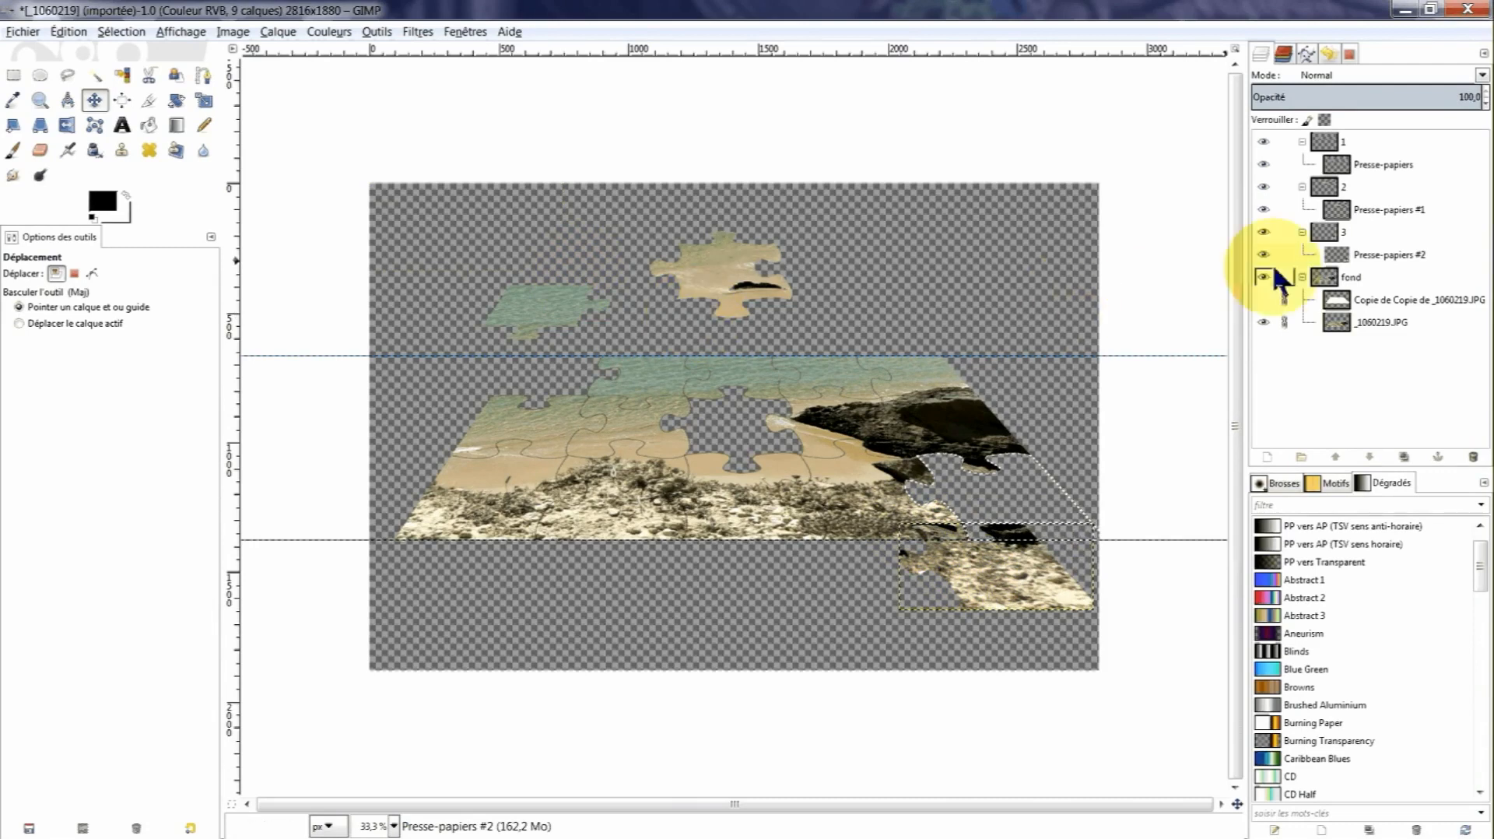
Hide the three piece layer groups 1, 2 and 3, leaving only the fond group visible.
left_click(1266, 143)
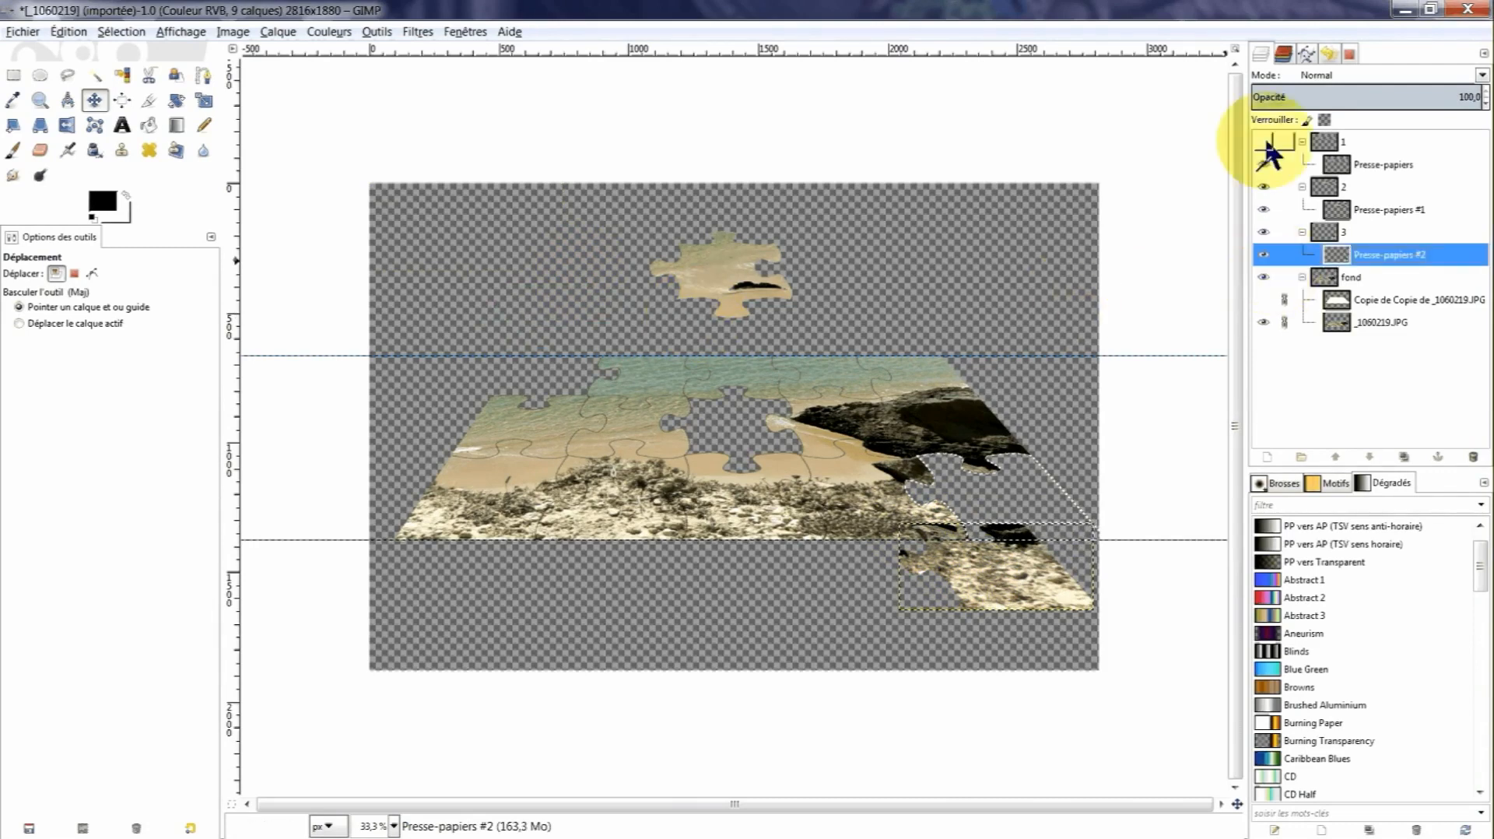
left_click(1264, 187)
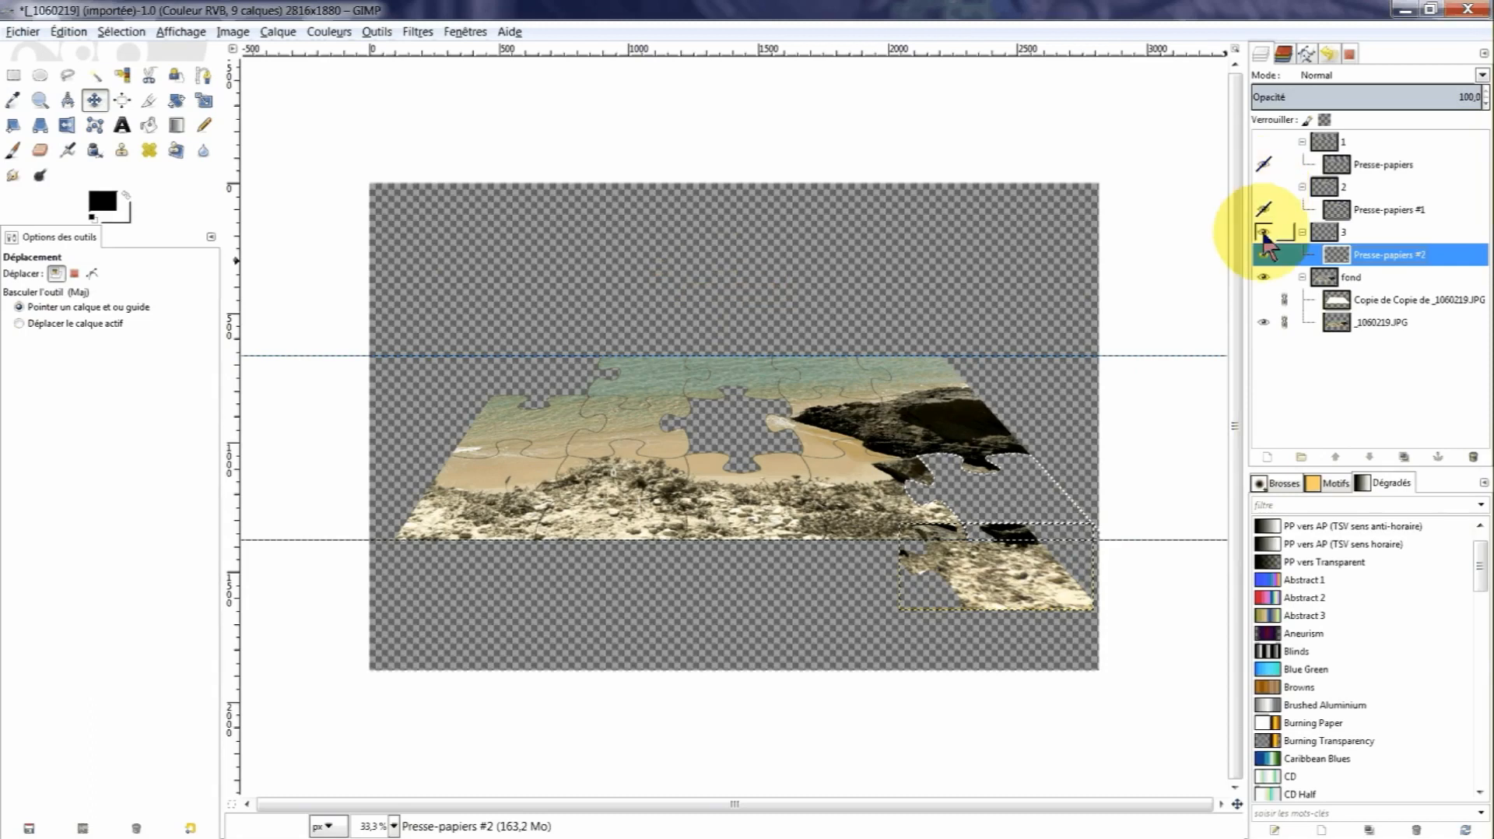
left_click(1263, 233)
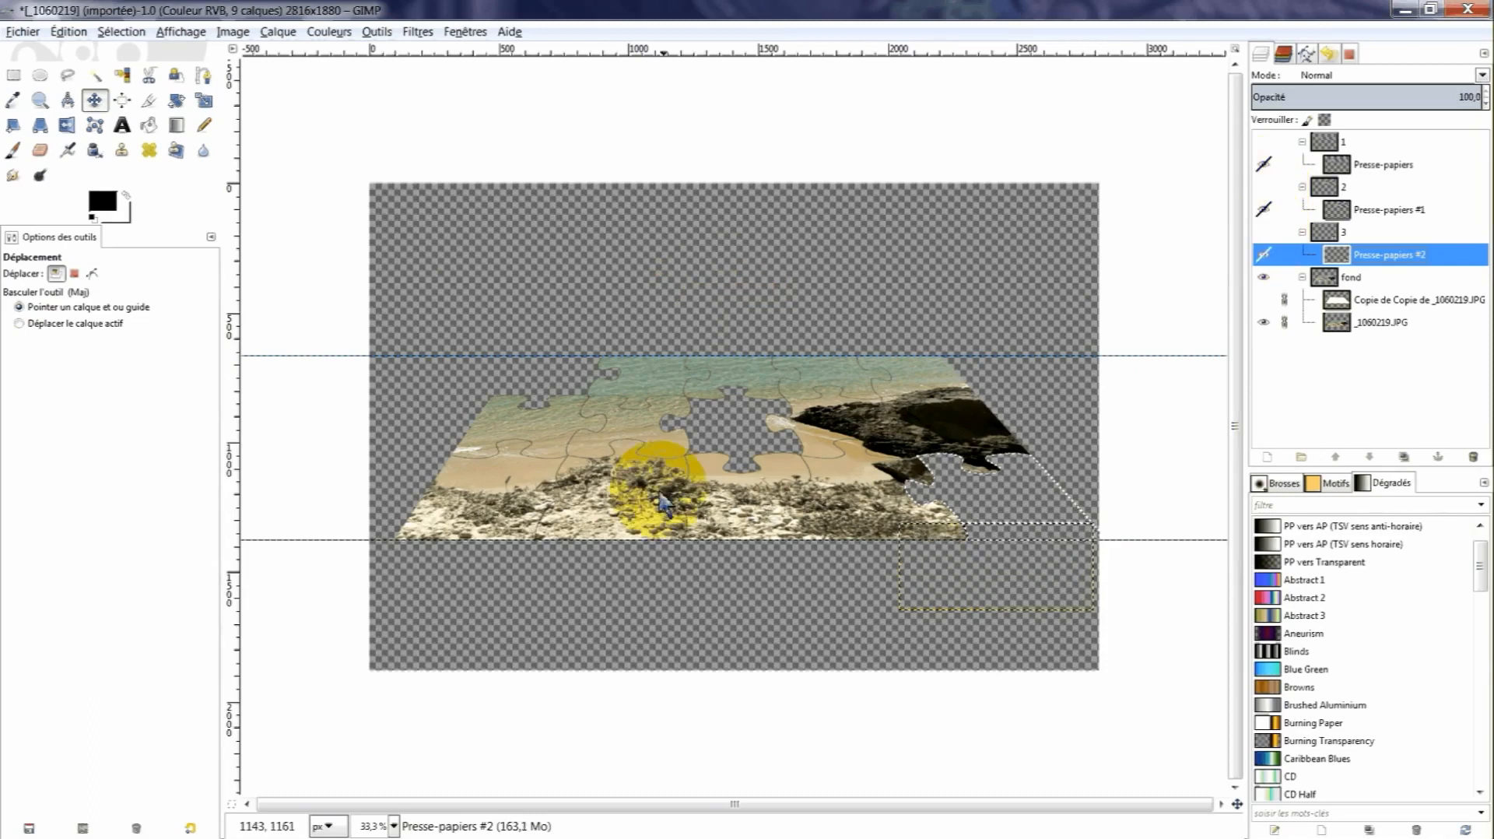
Delete the hidden pattern layer Copie de Copie de _1060219.JPG from the fond group.
left_click(1358, 321)
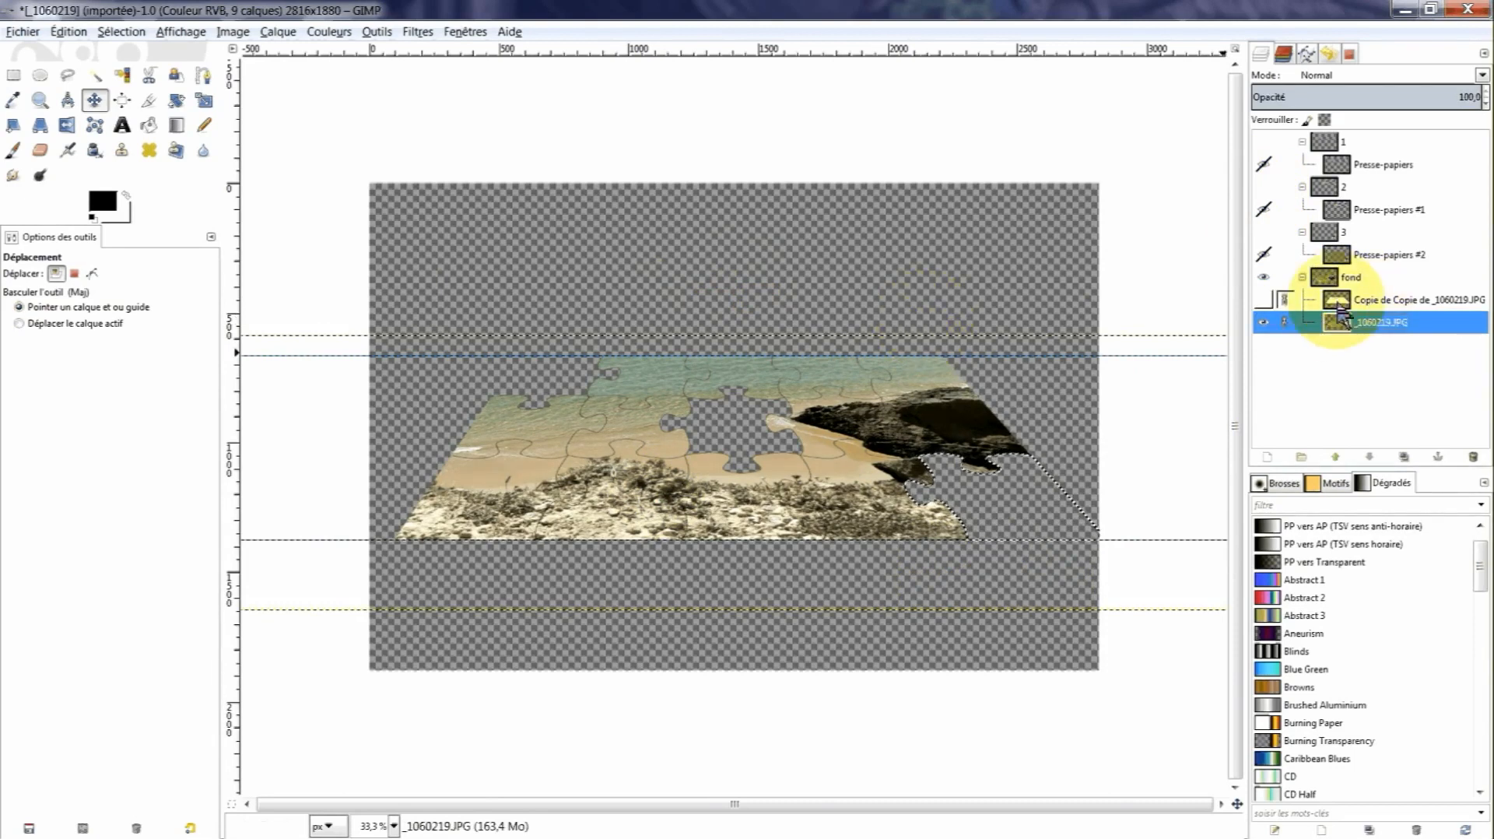
left_click(1338, 303)
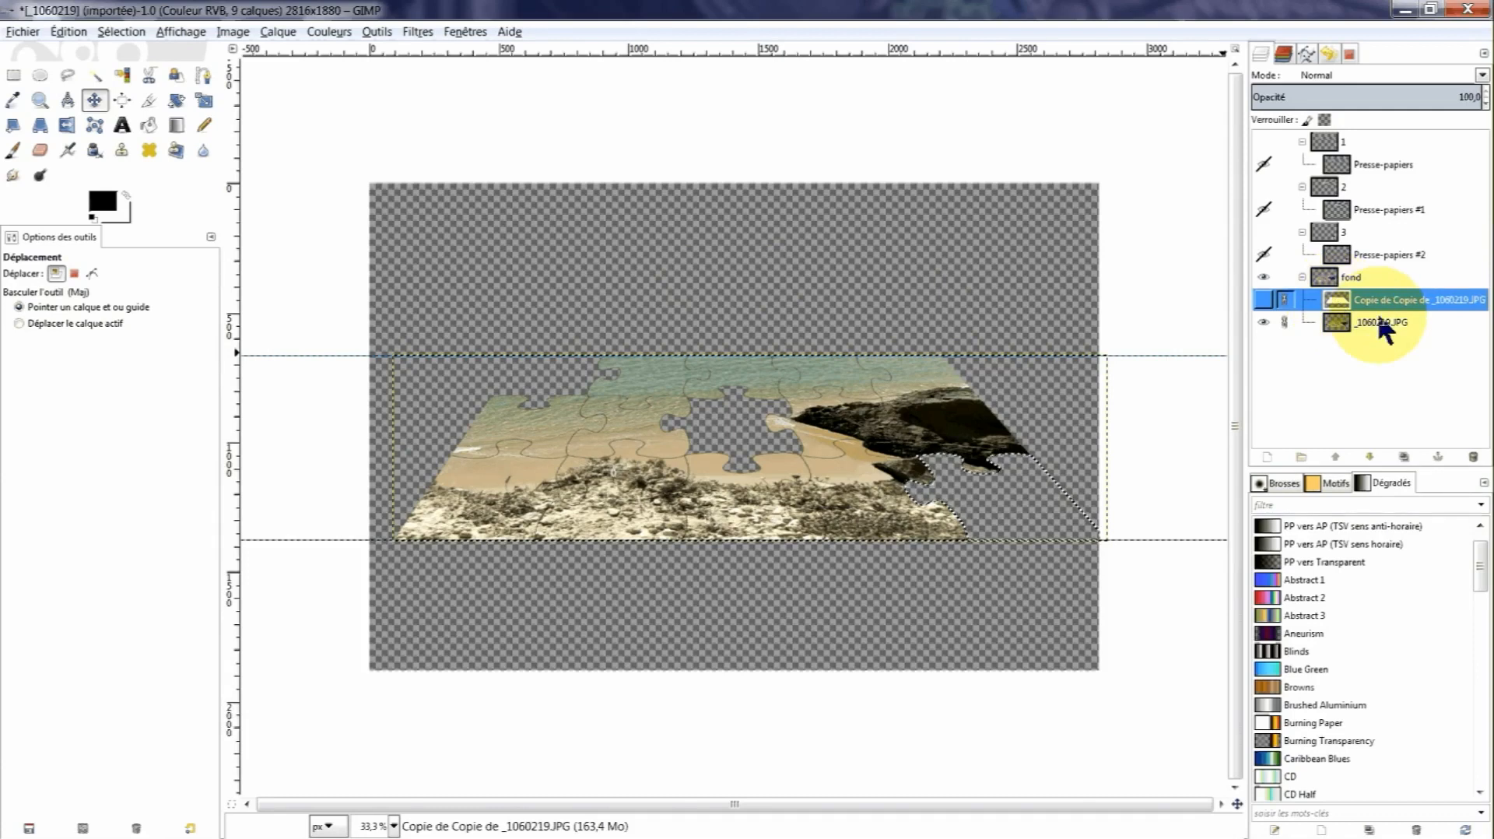
left_click(1472, 459)
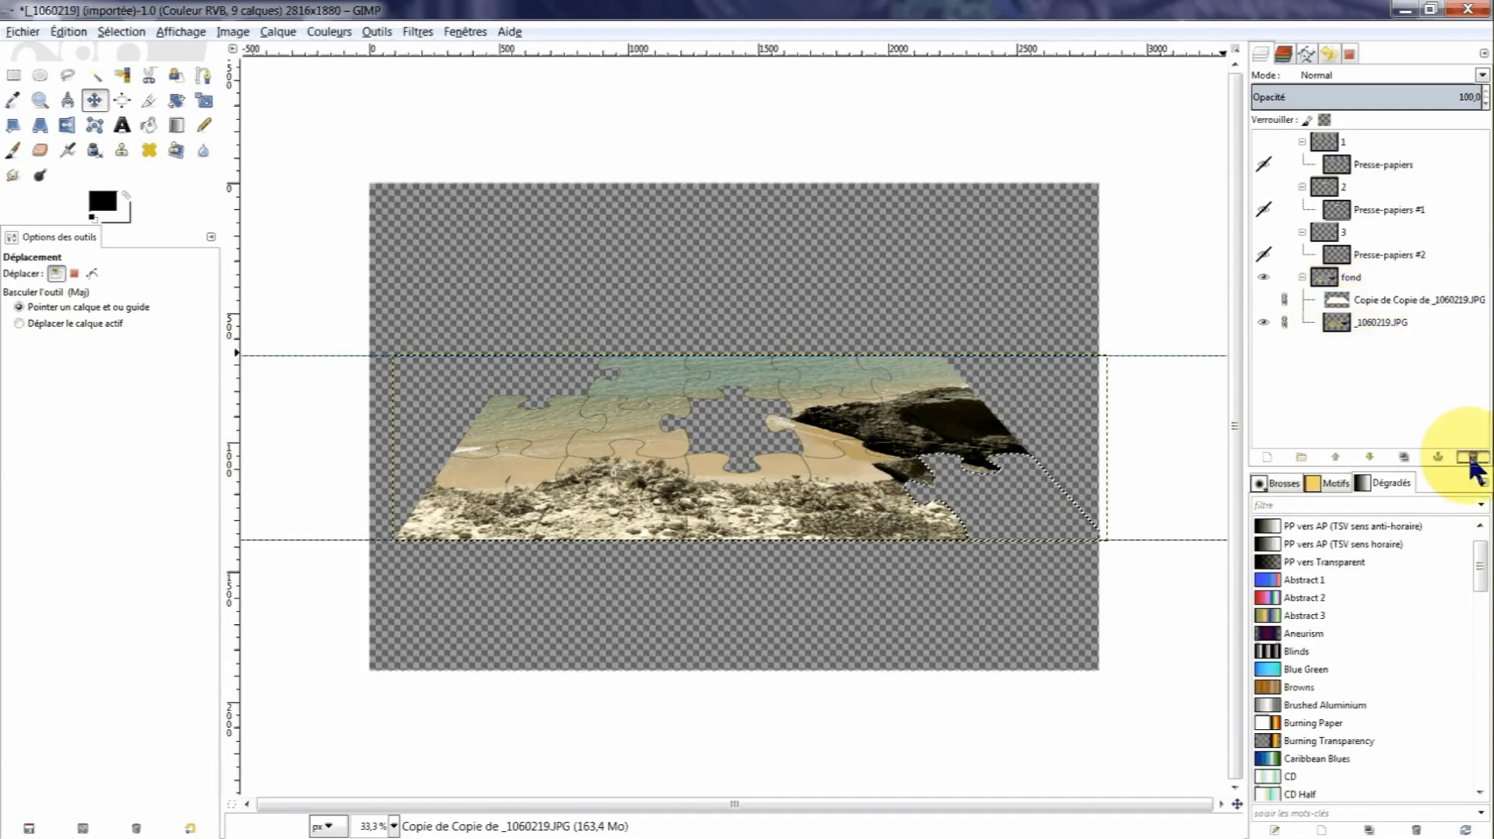
Resize the _1060219.JPG layer to the image dimensions and remove the two horizontal guides from the image.
left_click(1337, 302)
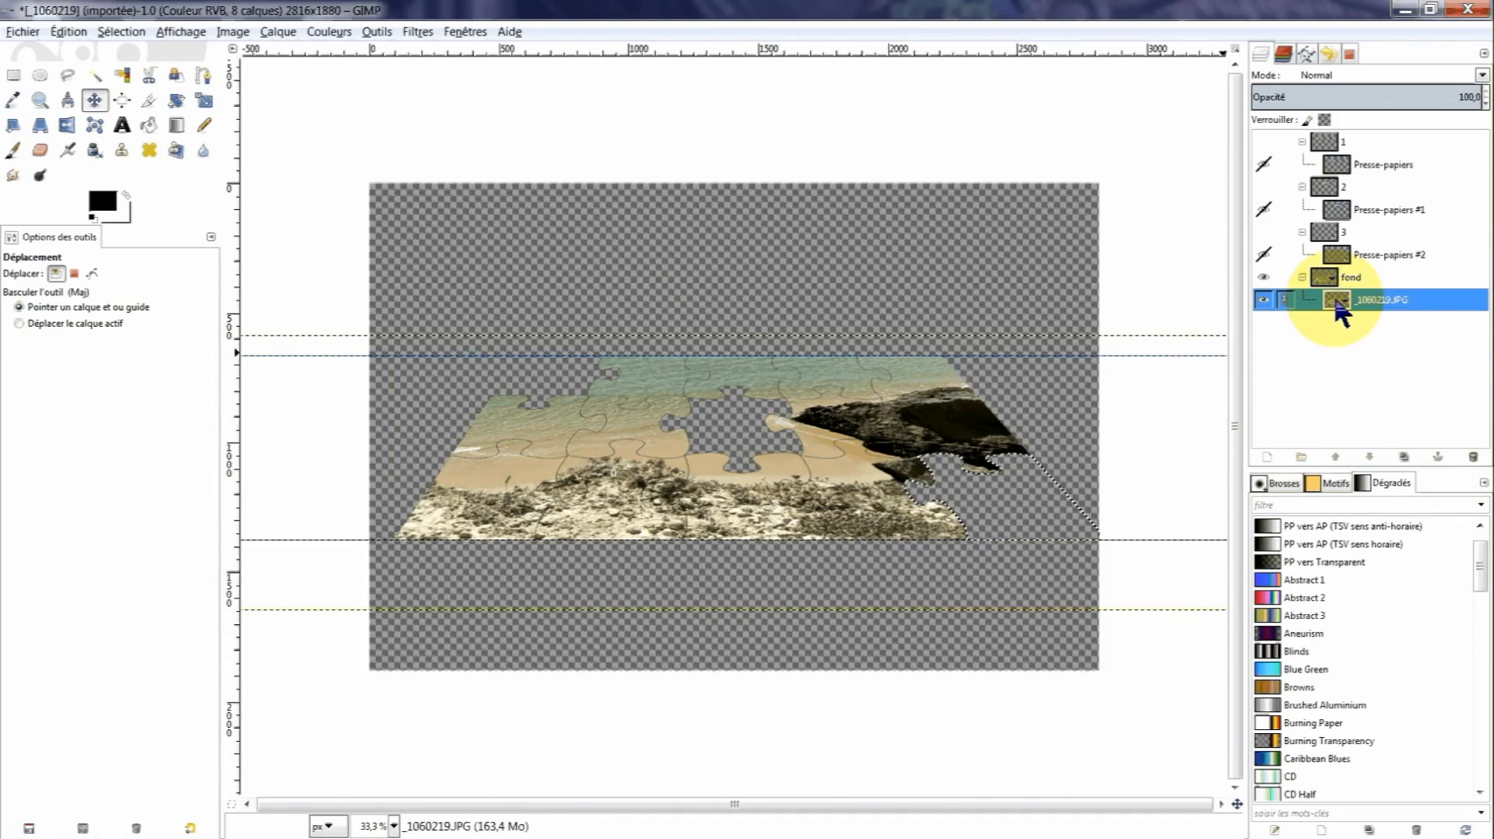
right_click(1336, 300)
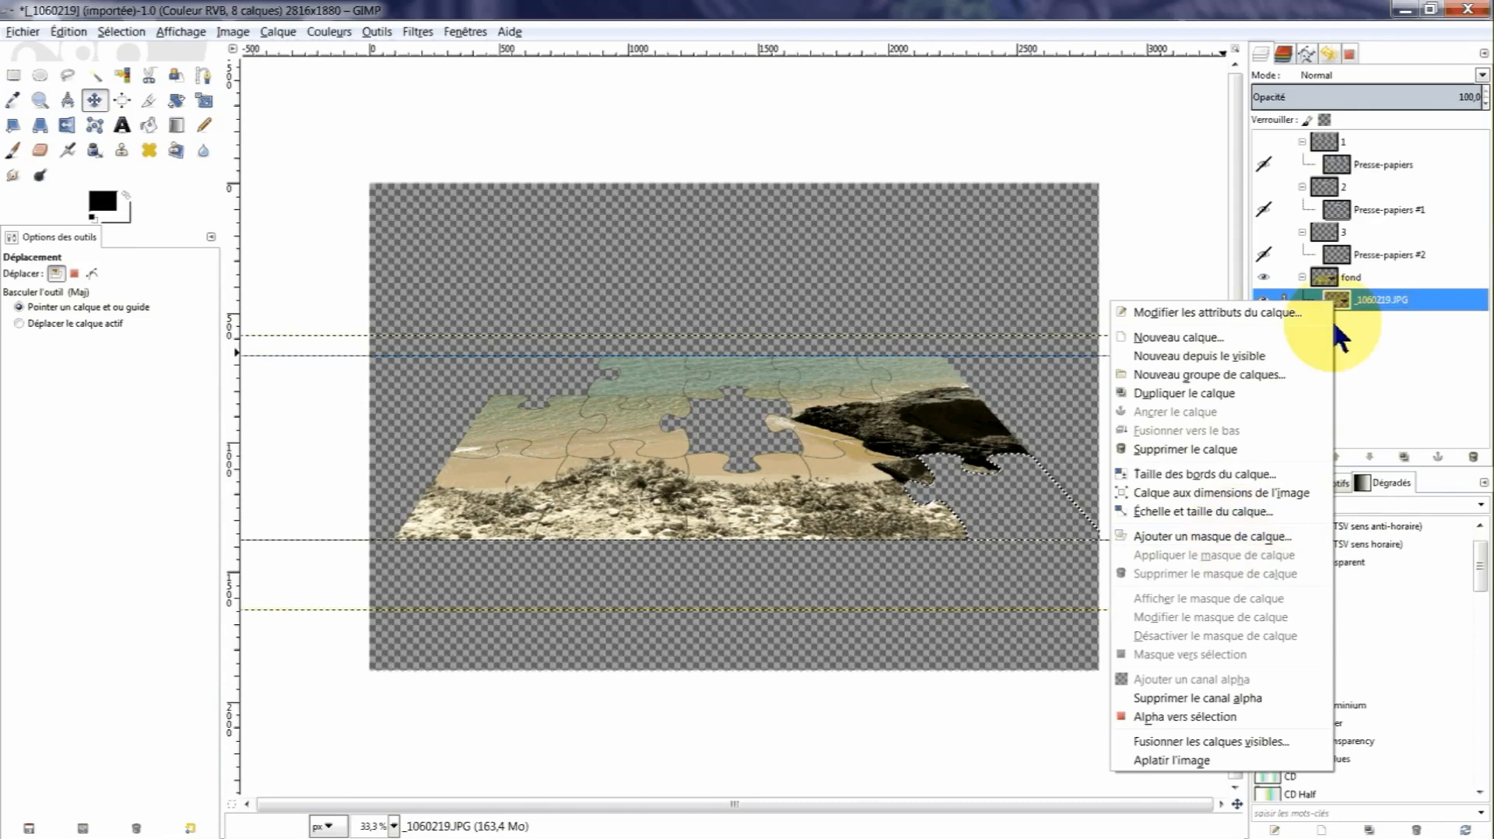
left_click(1203, 498)
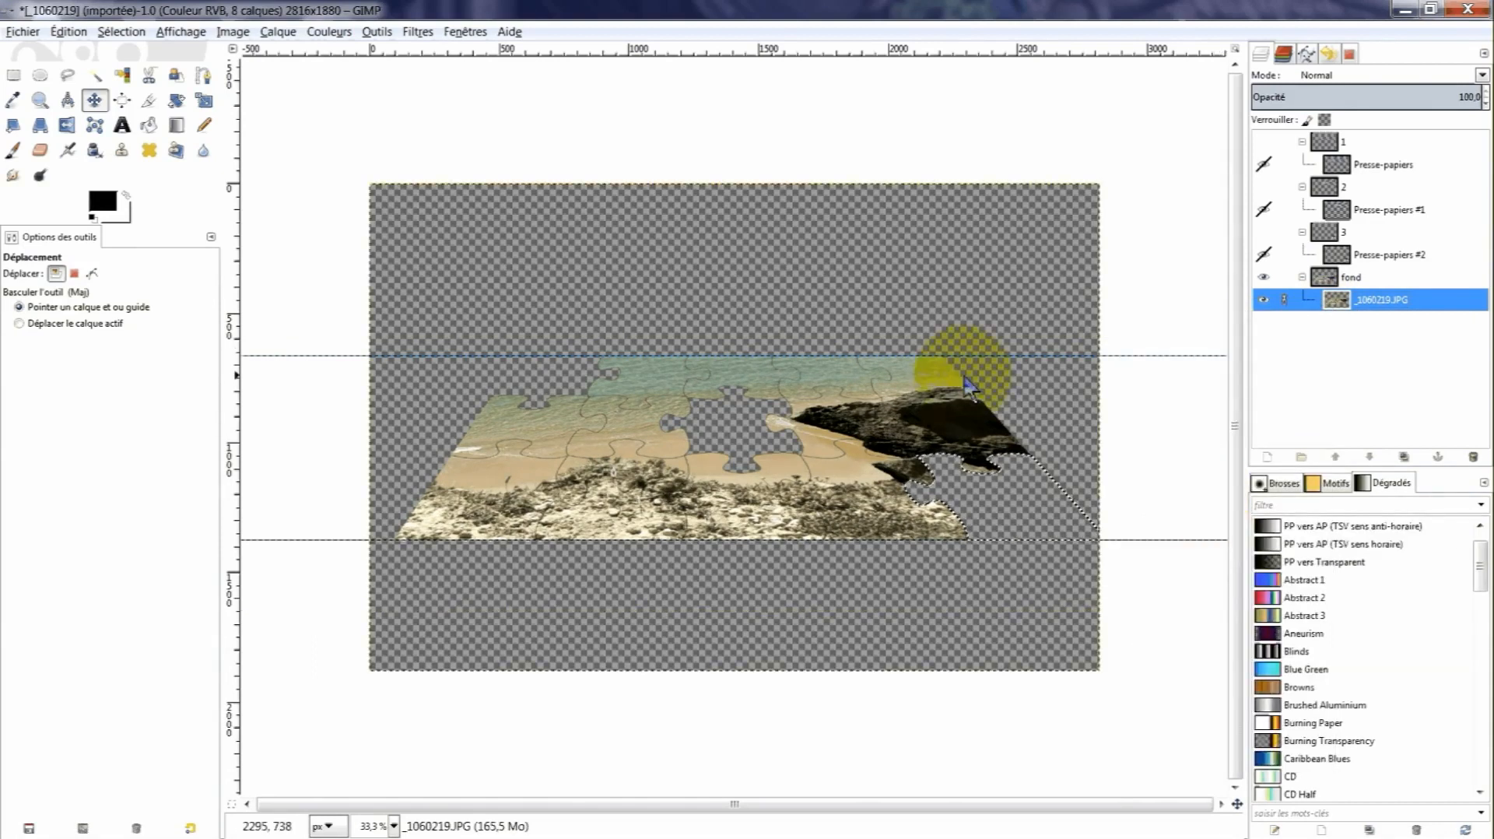
left_click_drag(323, 347, 324, 26)
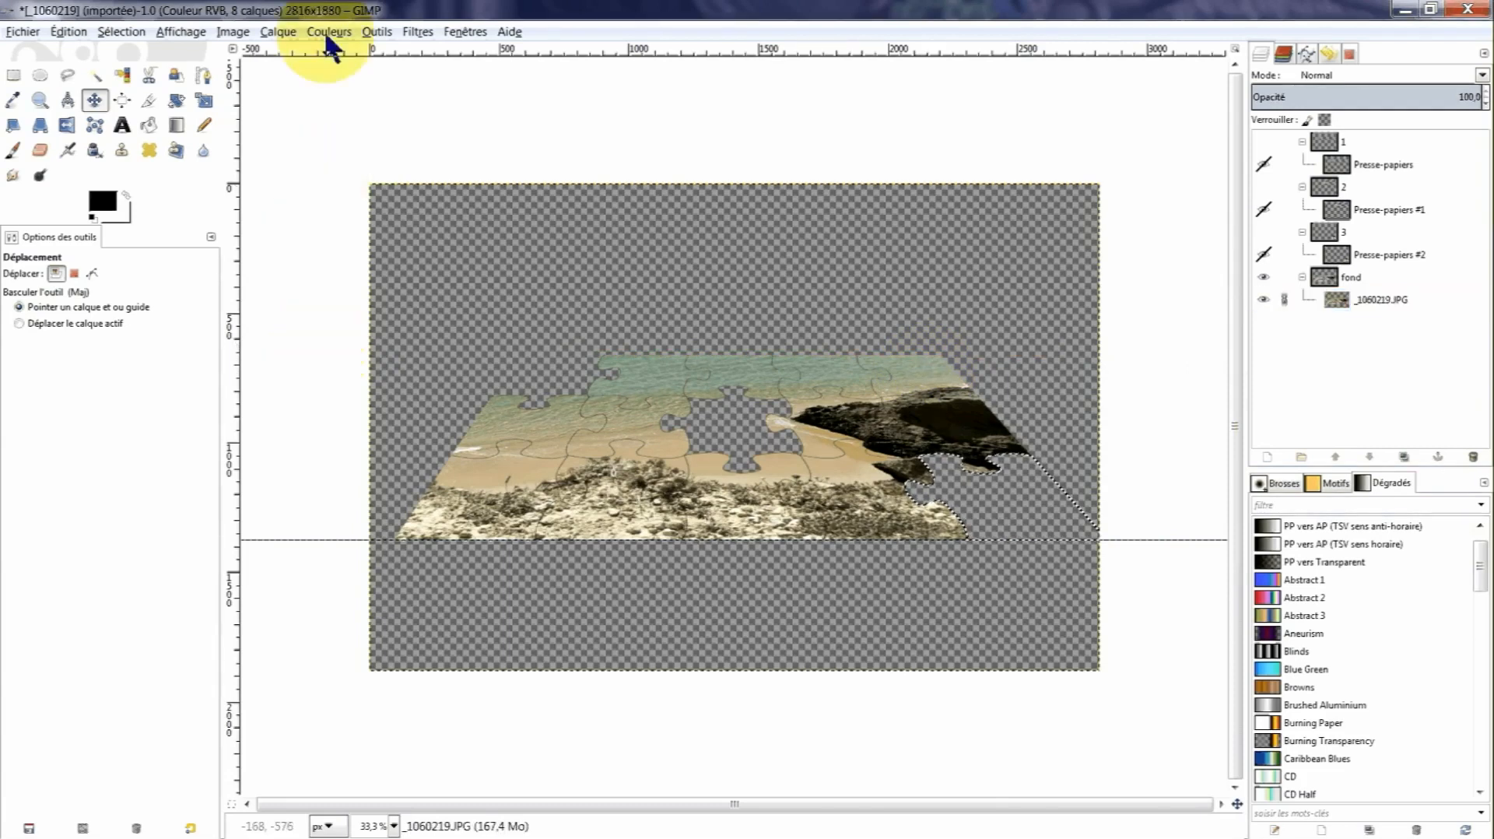
left_click_drag(319, 543, 354, 43)
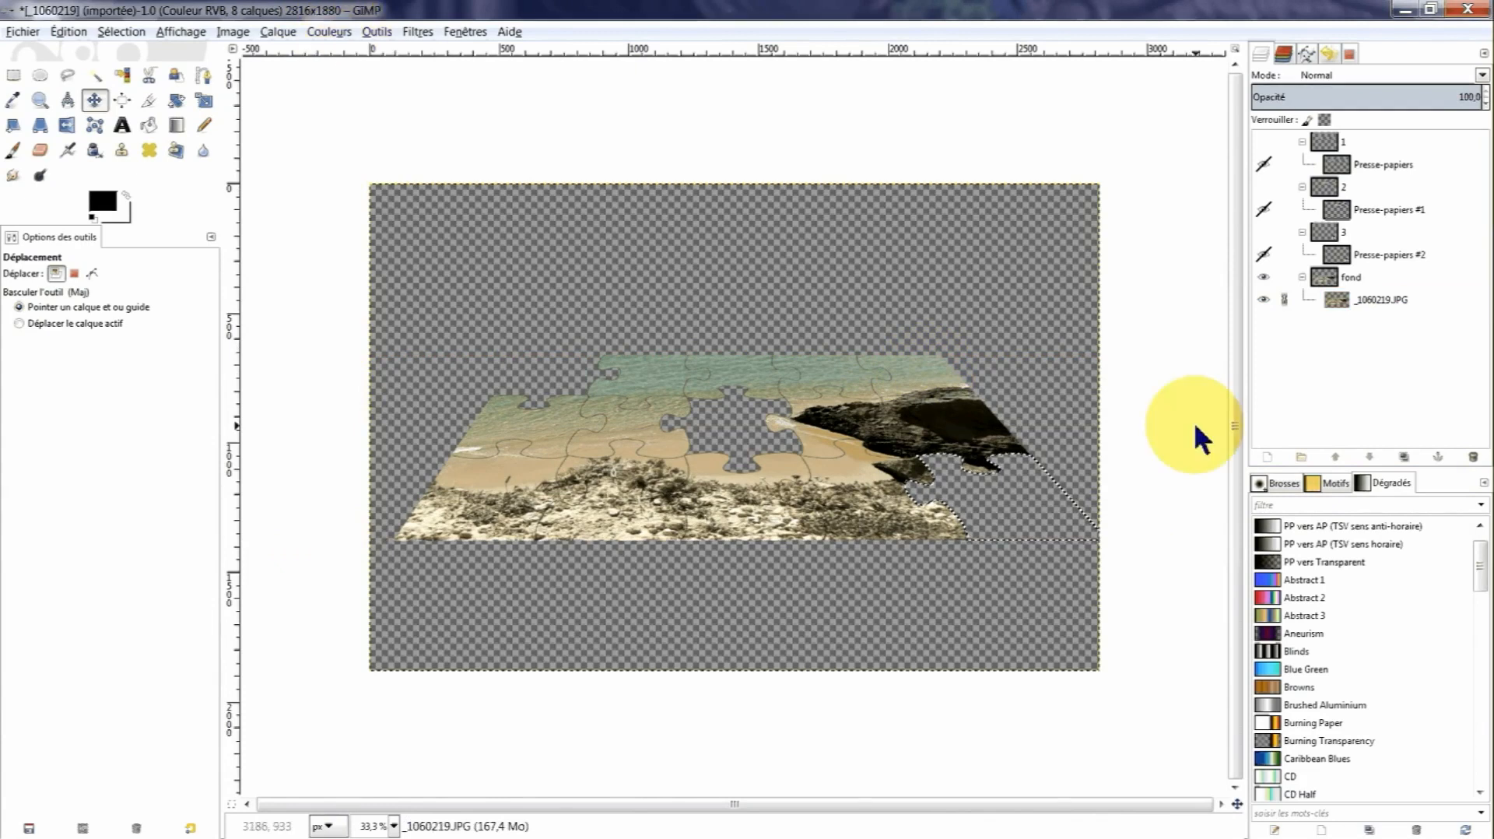
Duplicate the _1060219.JPG layer within the fond group and clear the current selection.
left_click(1343, 301)
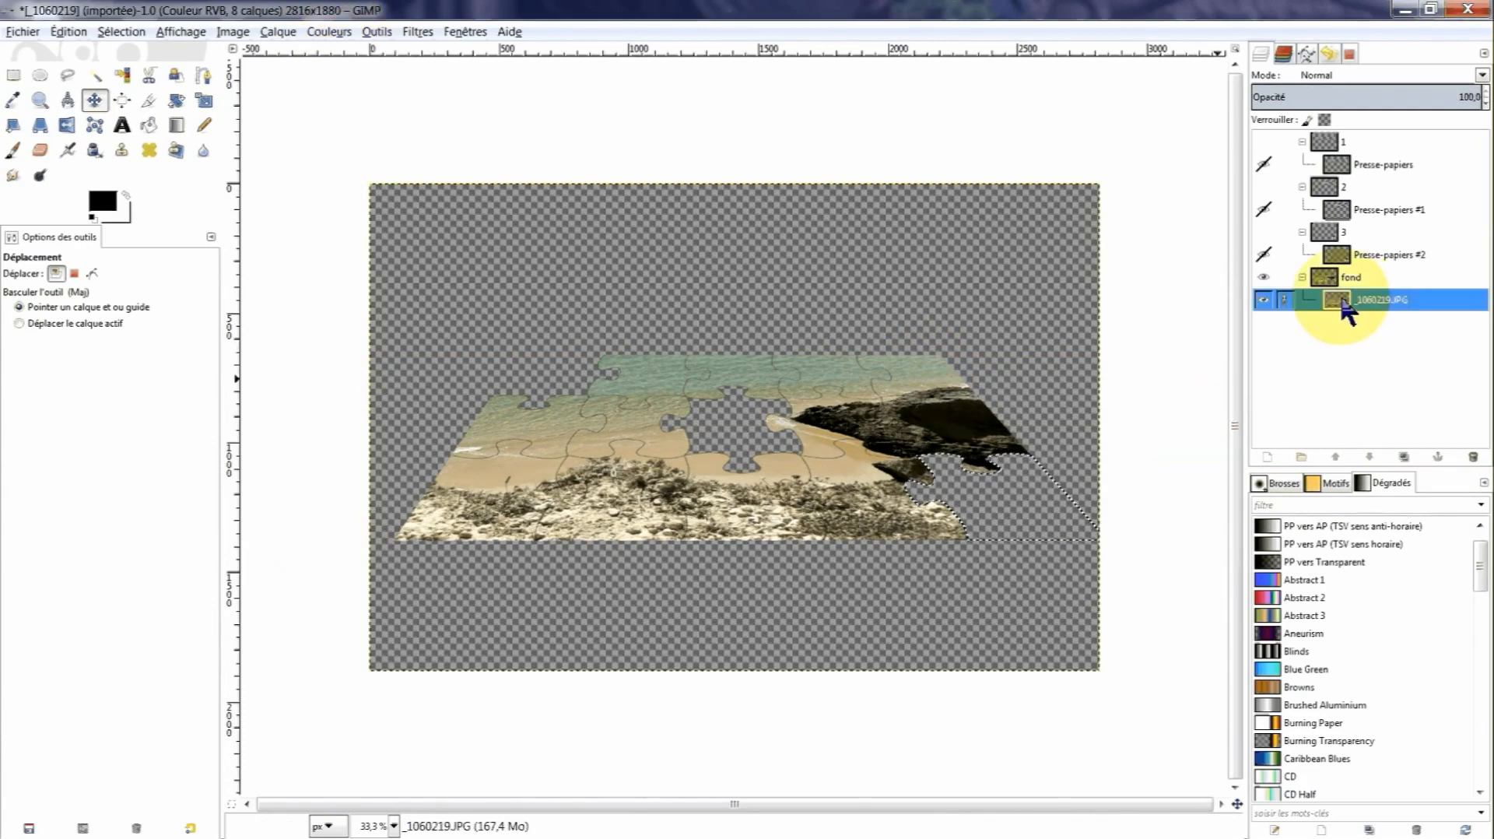
left_click(1404, 457)
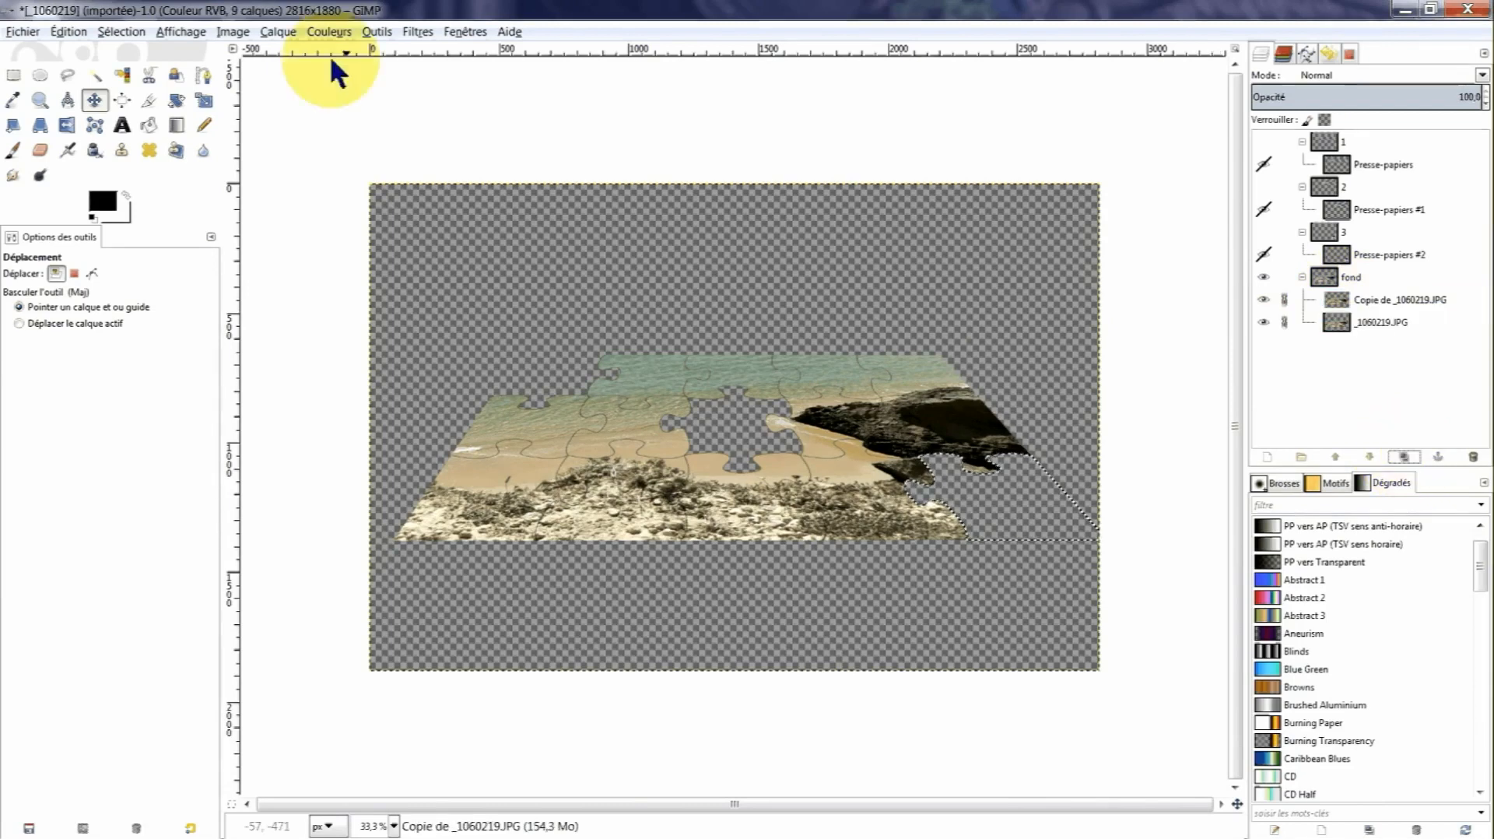
left_click(123, 32)
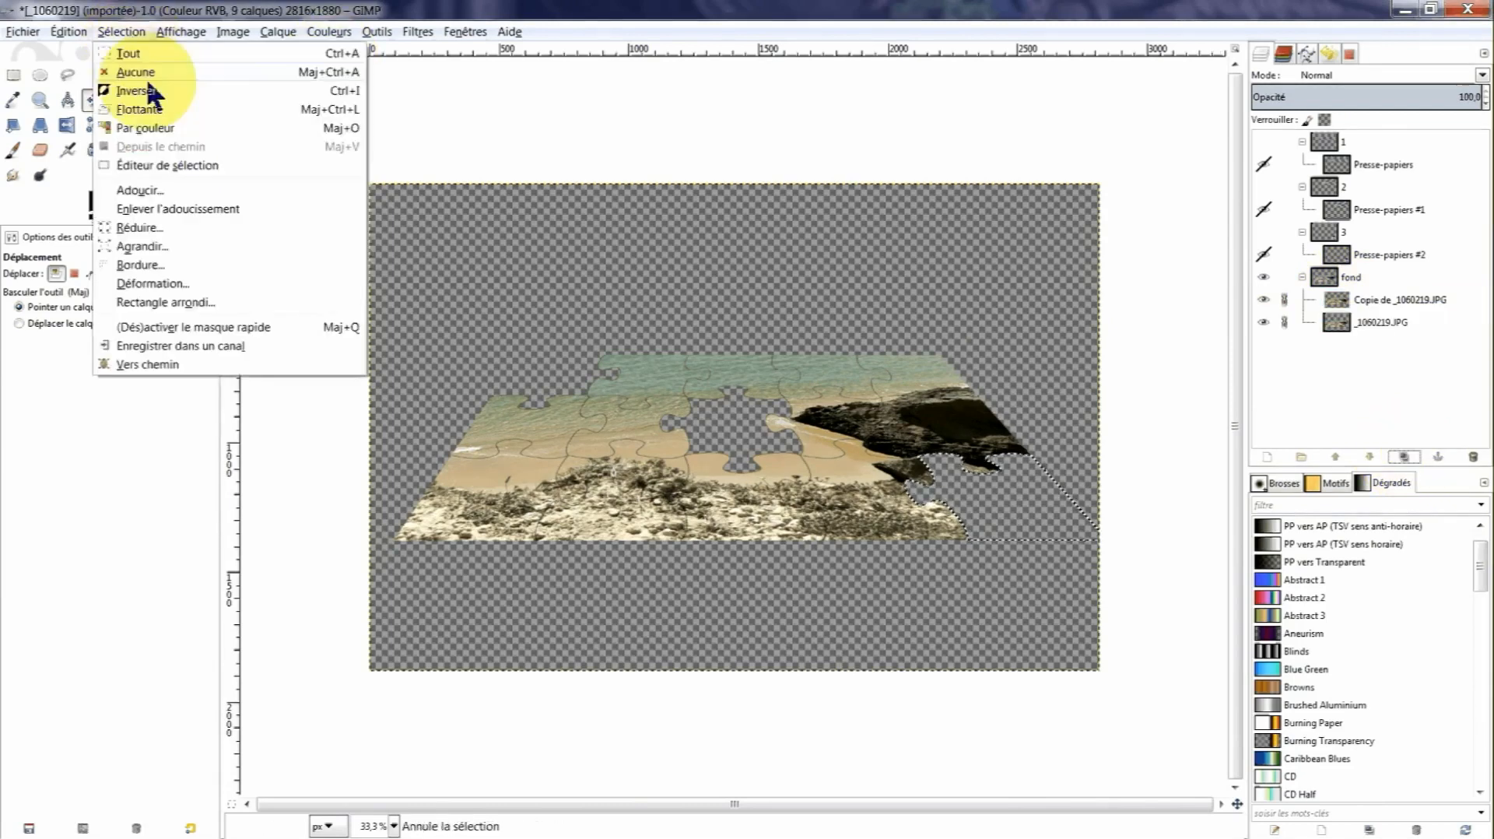
left_click(324, 72)
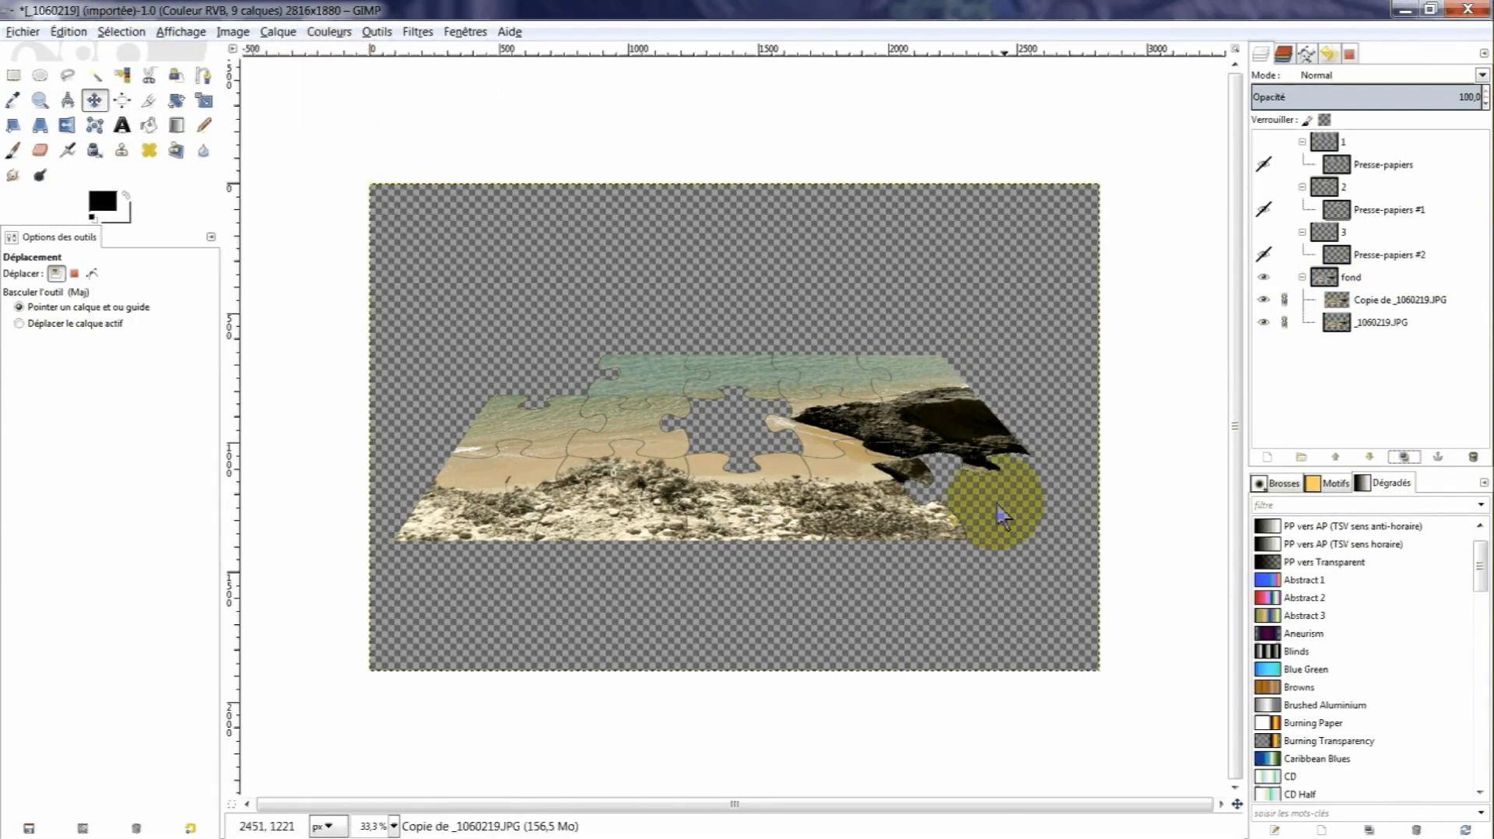
Create a selection from the alpha of the original _1060219.JPG layer, beneath its copy.
left_click(1336, 324)
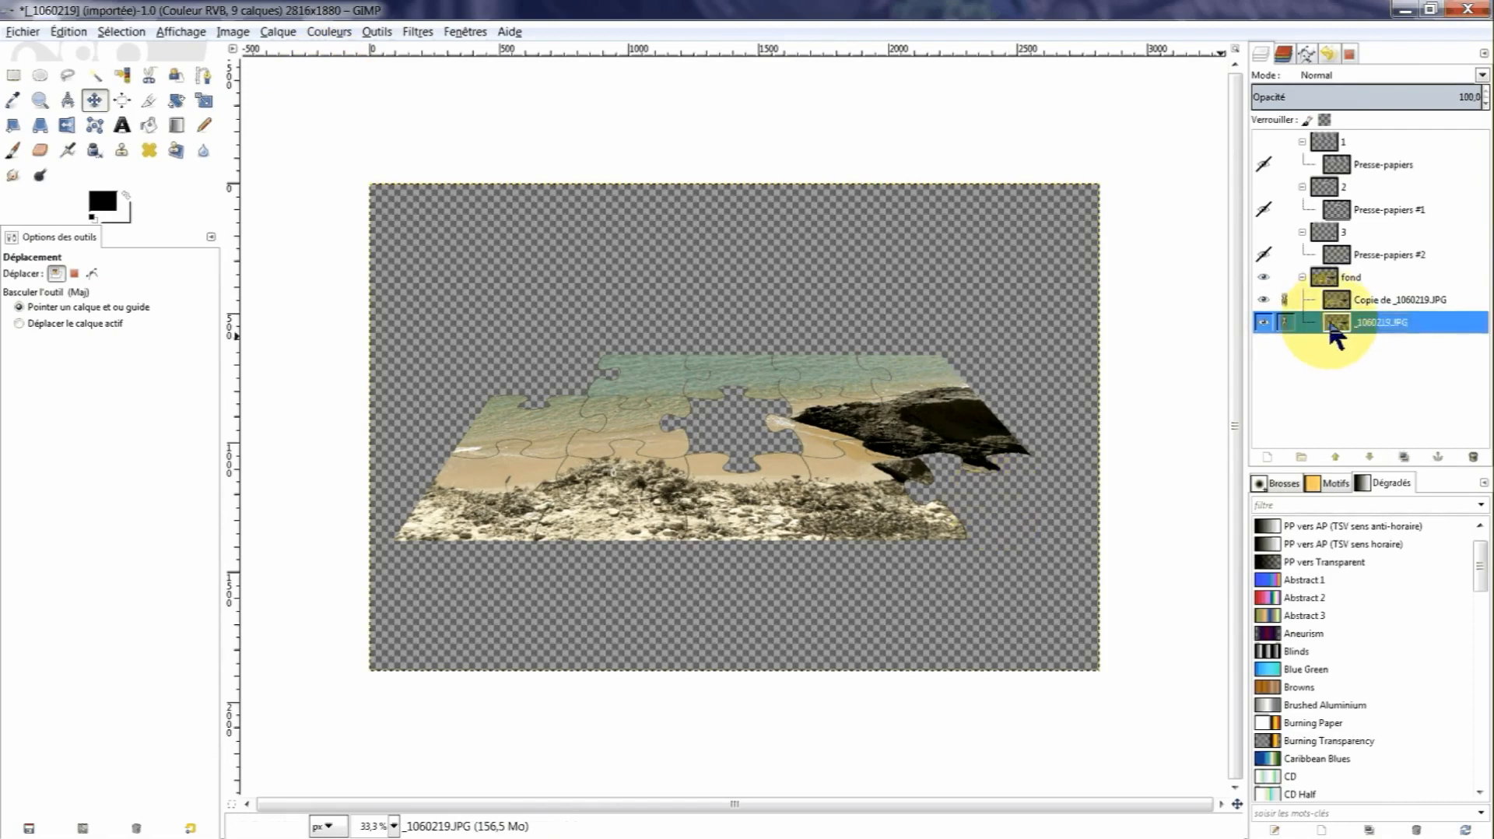
right_click(1335, 325)
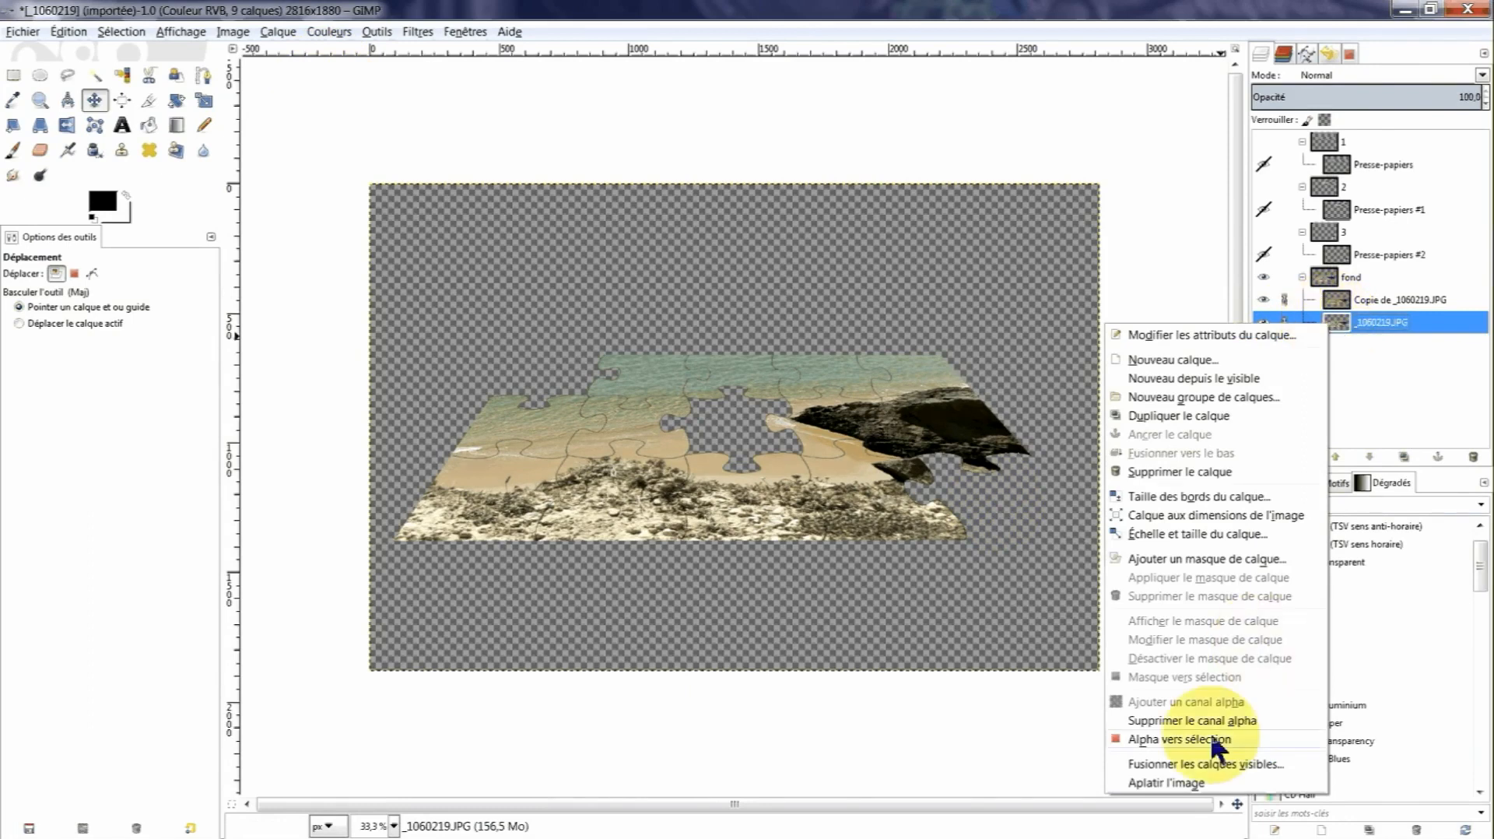
left_click(1179, 739)
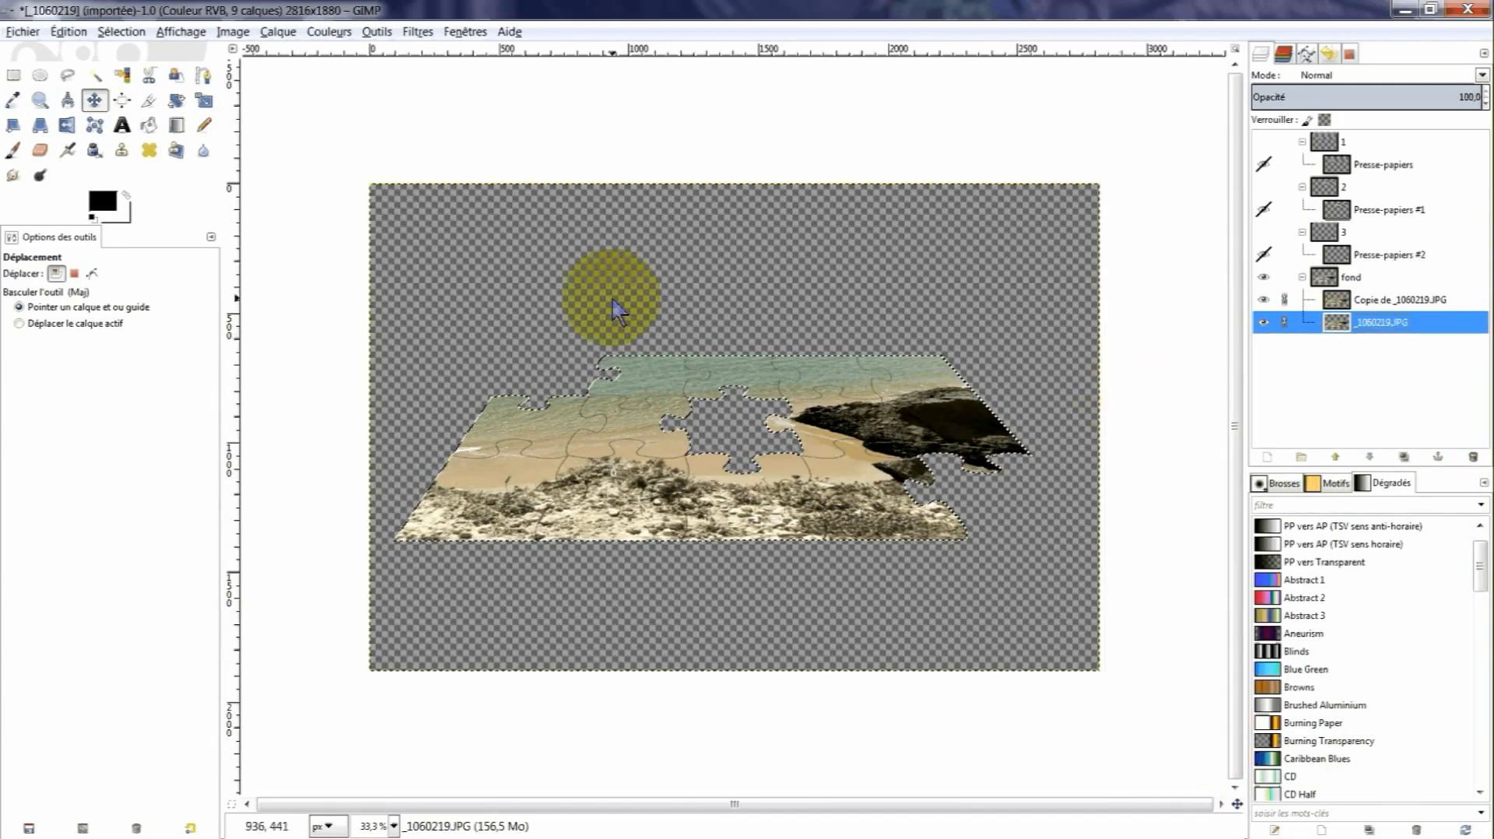
Set the Bucket Fill to fill the whole selection with the foreground colour and make that colour black (000000).
left_click(148, 126)
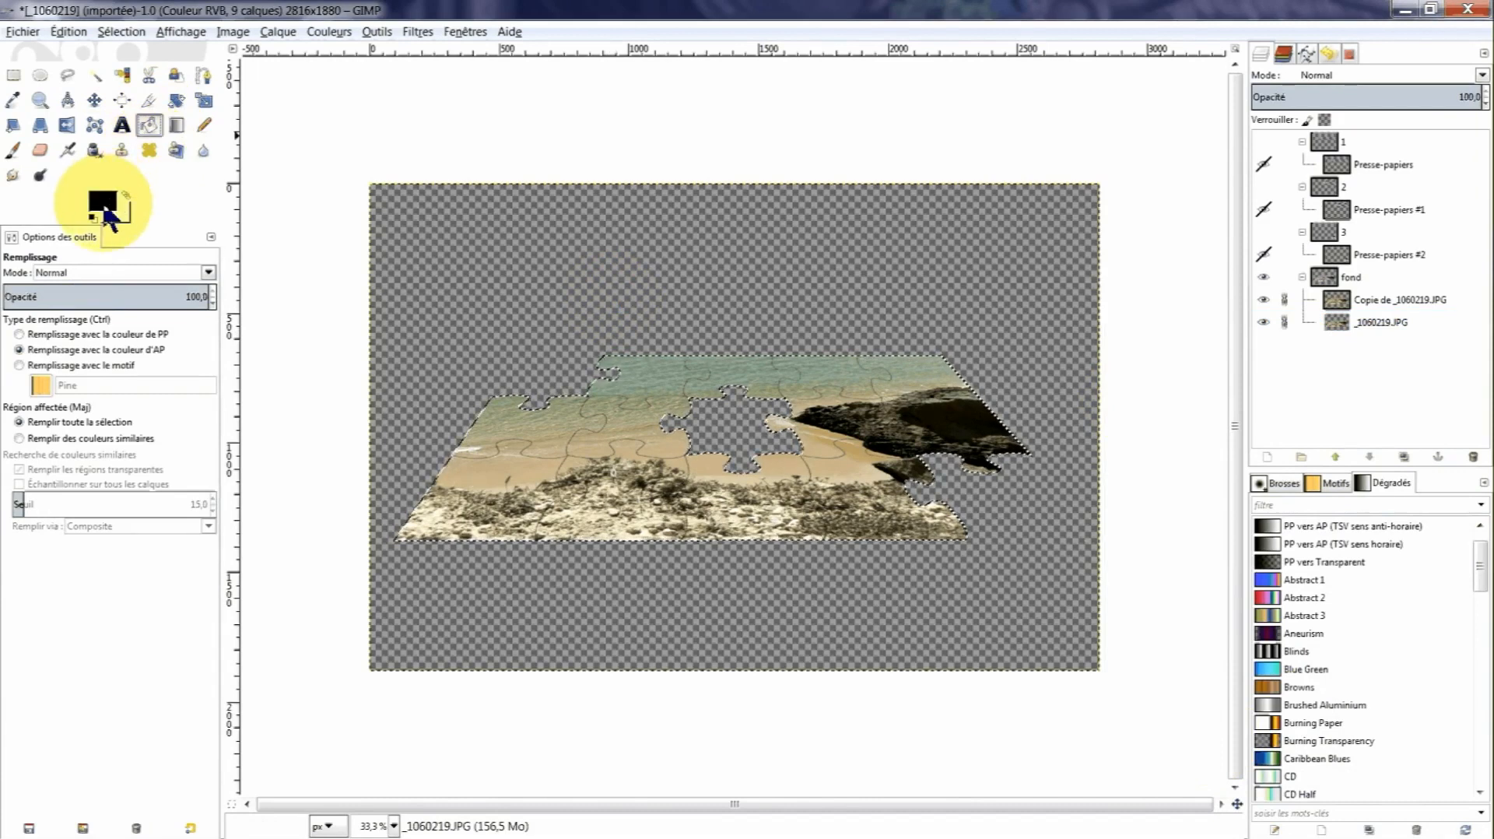
left_click(20, 334)
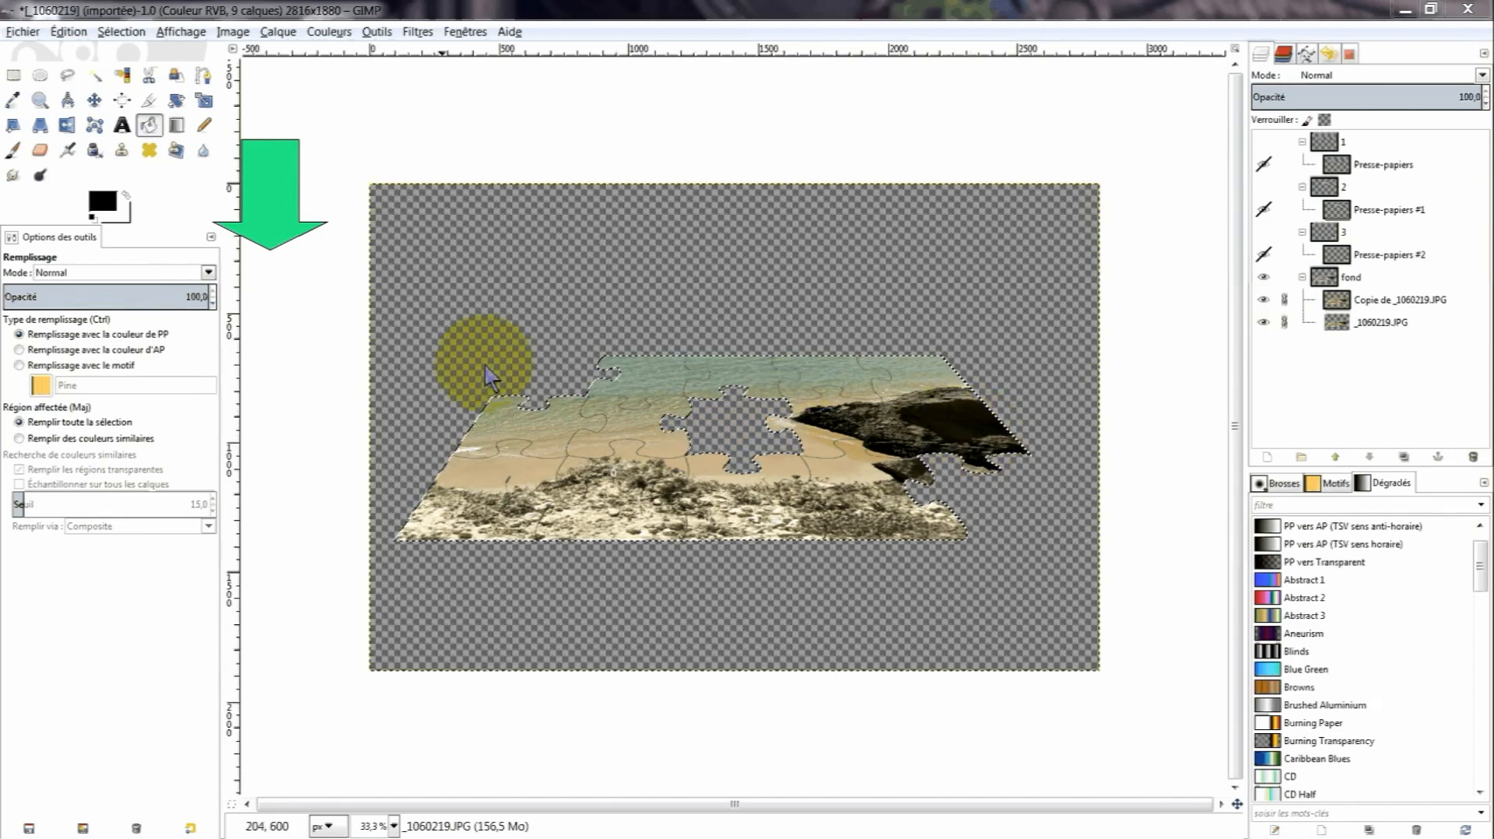
left_click(104, 203)
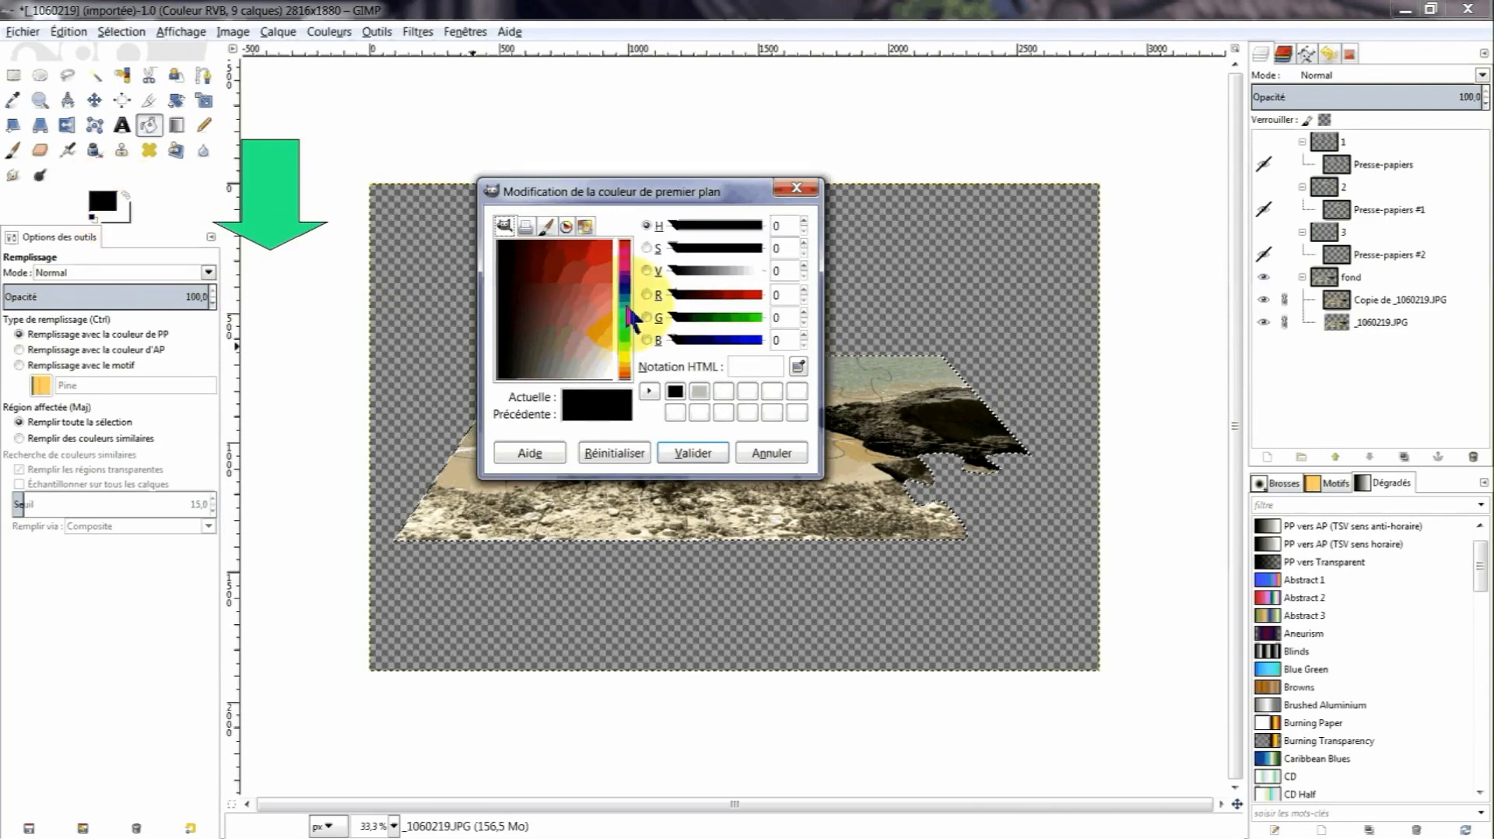
left_click(700, 391)
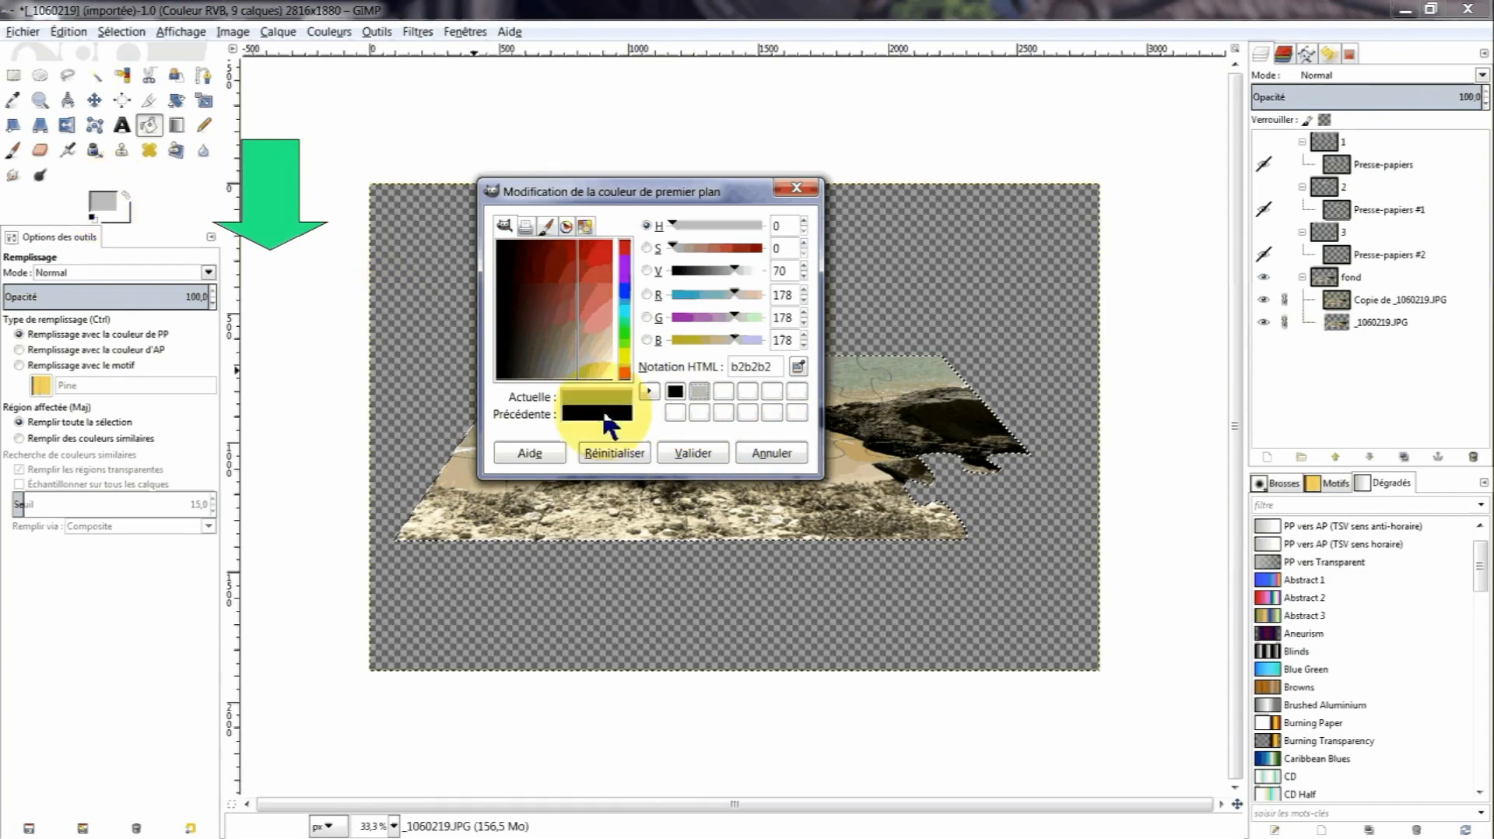
left_click(675, 392)
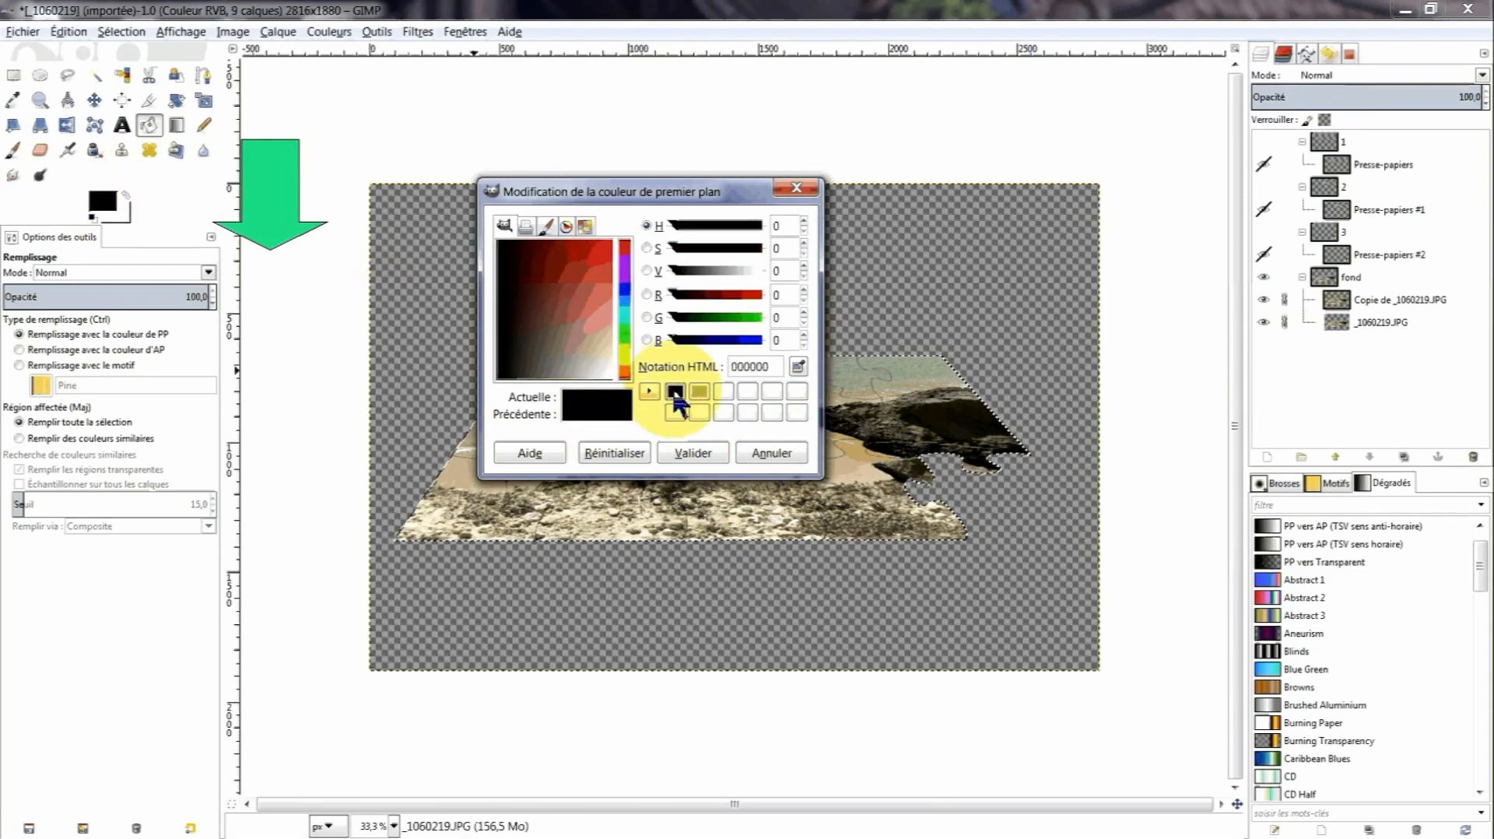
left_click(905, 492)
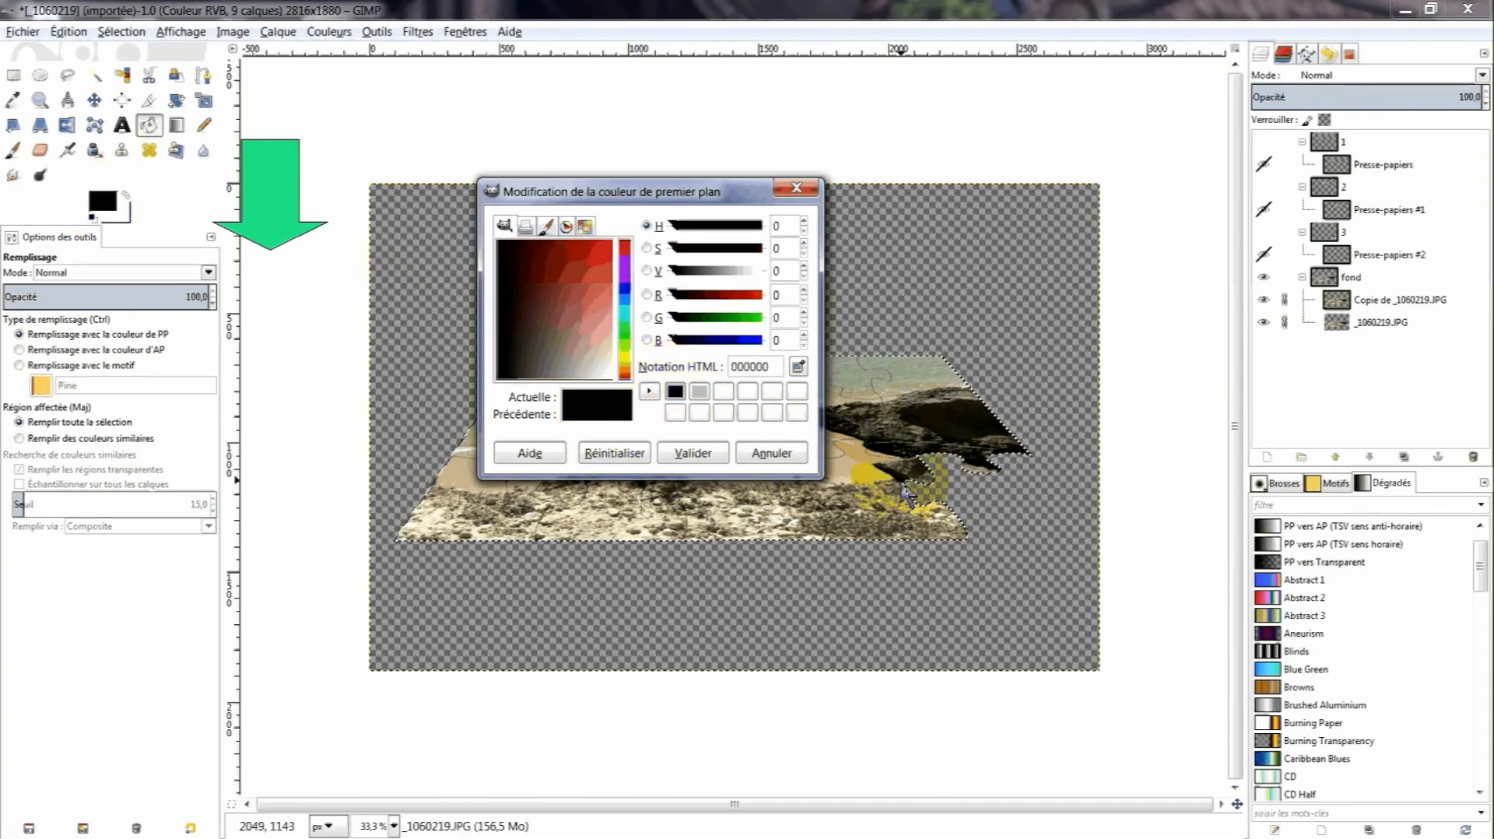
left_click(685, 455)
left_click(951, 537)
left_click(956, 502)
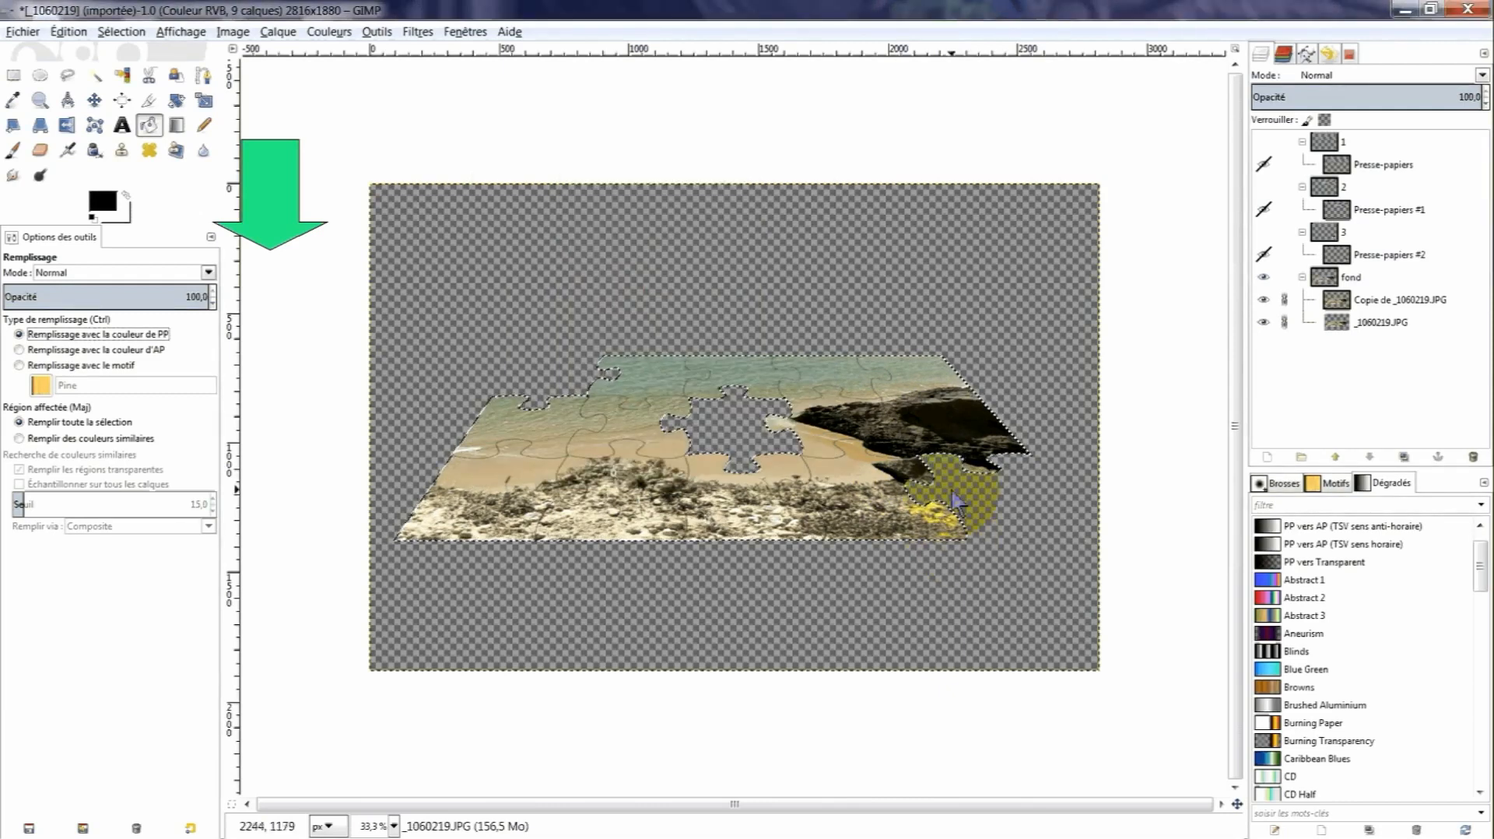
Fill the selection on the _1060219.JPG layer with black, check it beneath the copy, and clear the selection.
left_click(597, 408)
left_click(1377, 324)
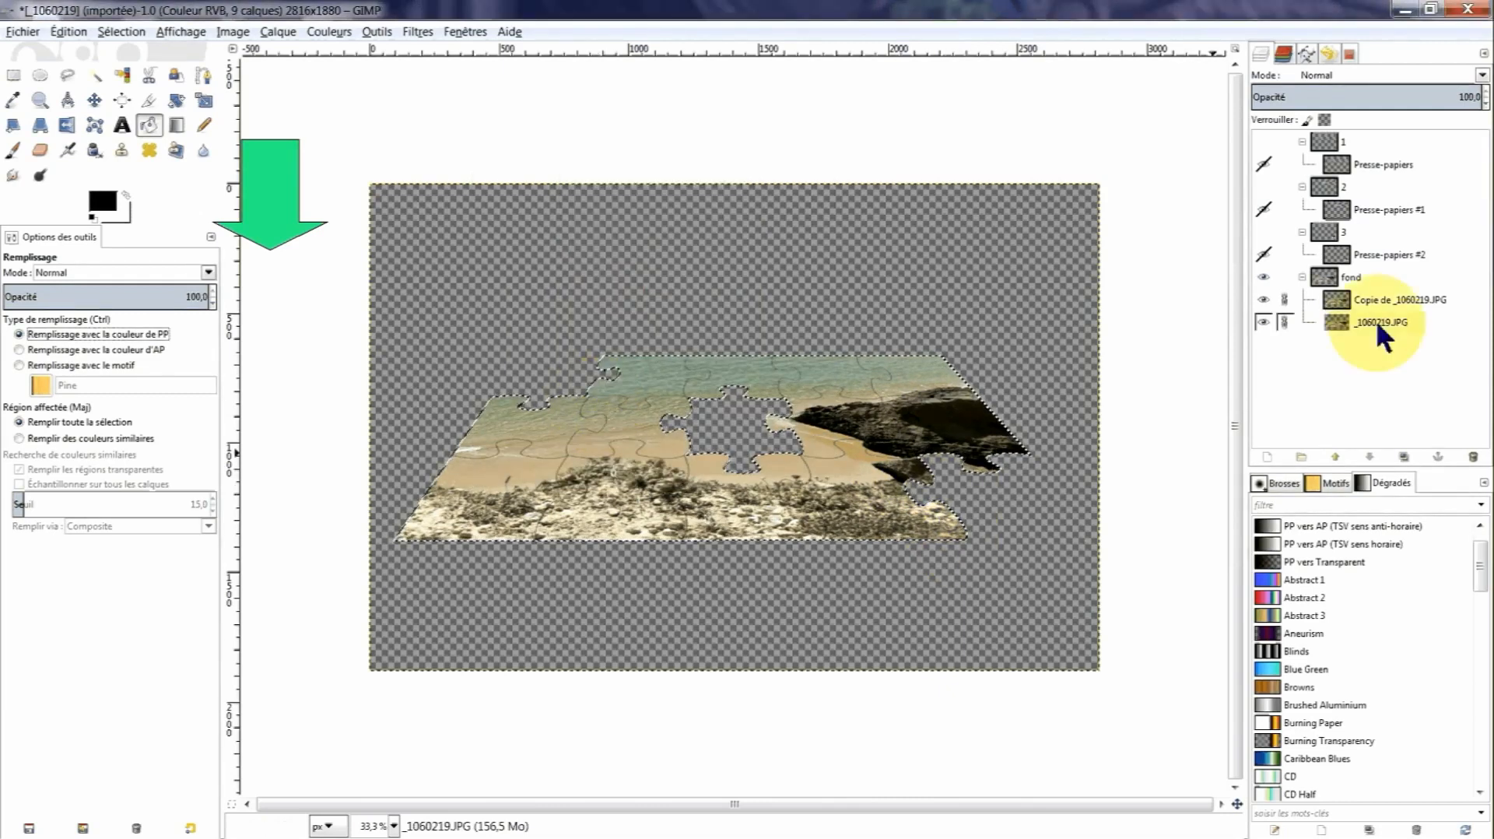
left_click(1324, 326)
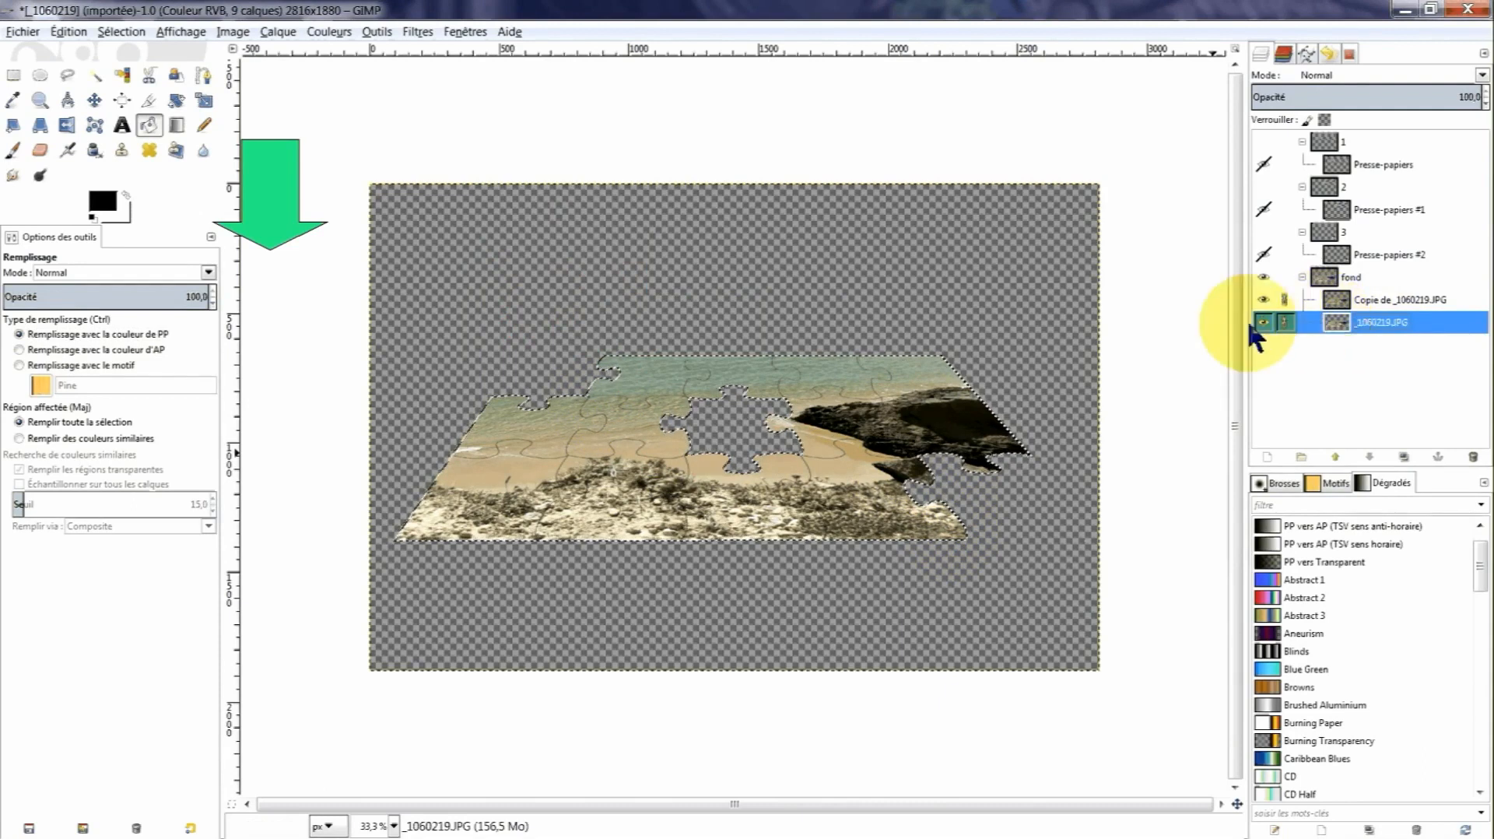
left_click(632, 450)
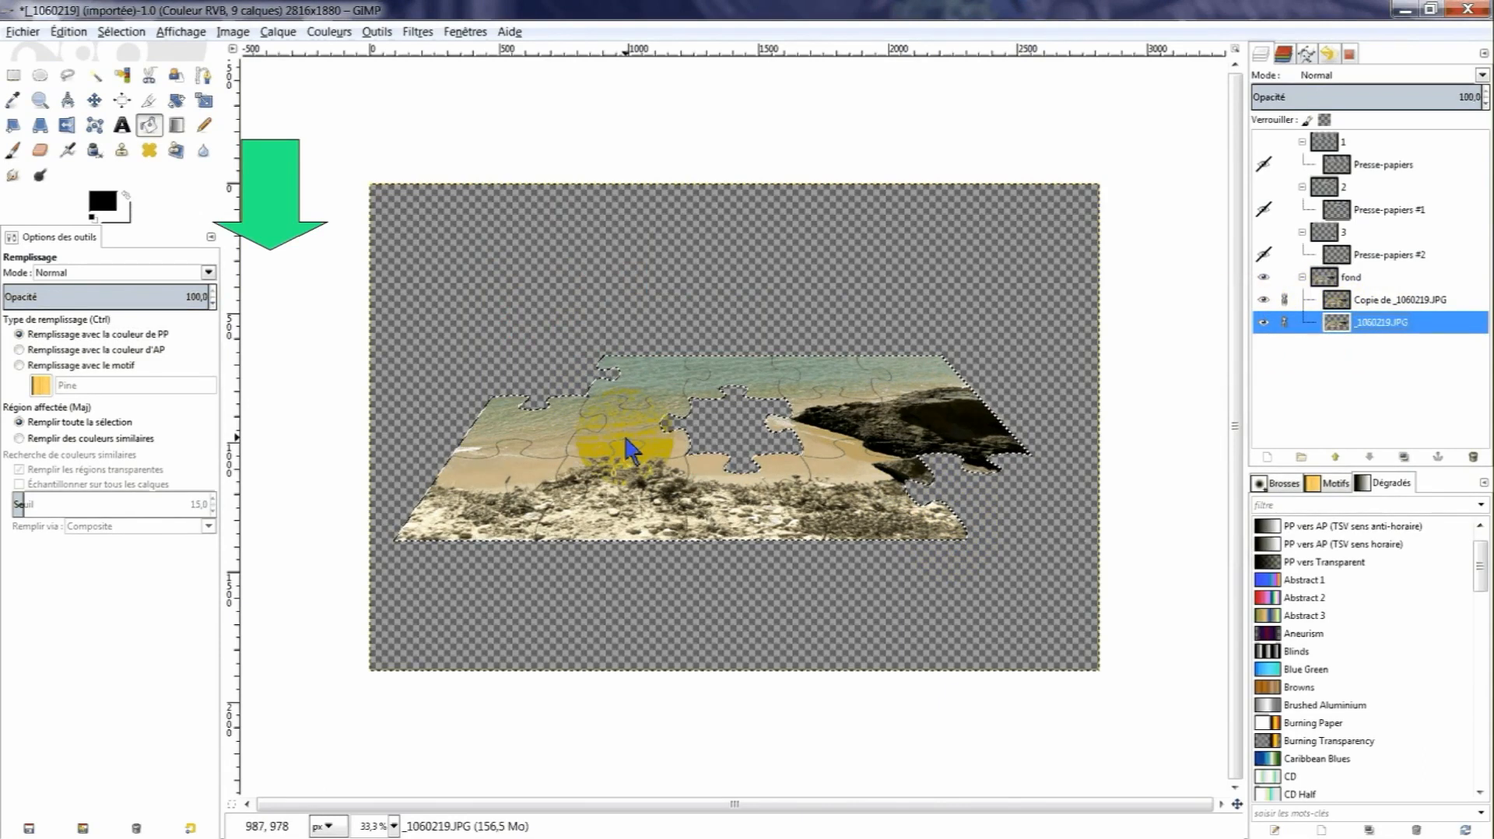
left_click(668, 465)
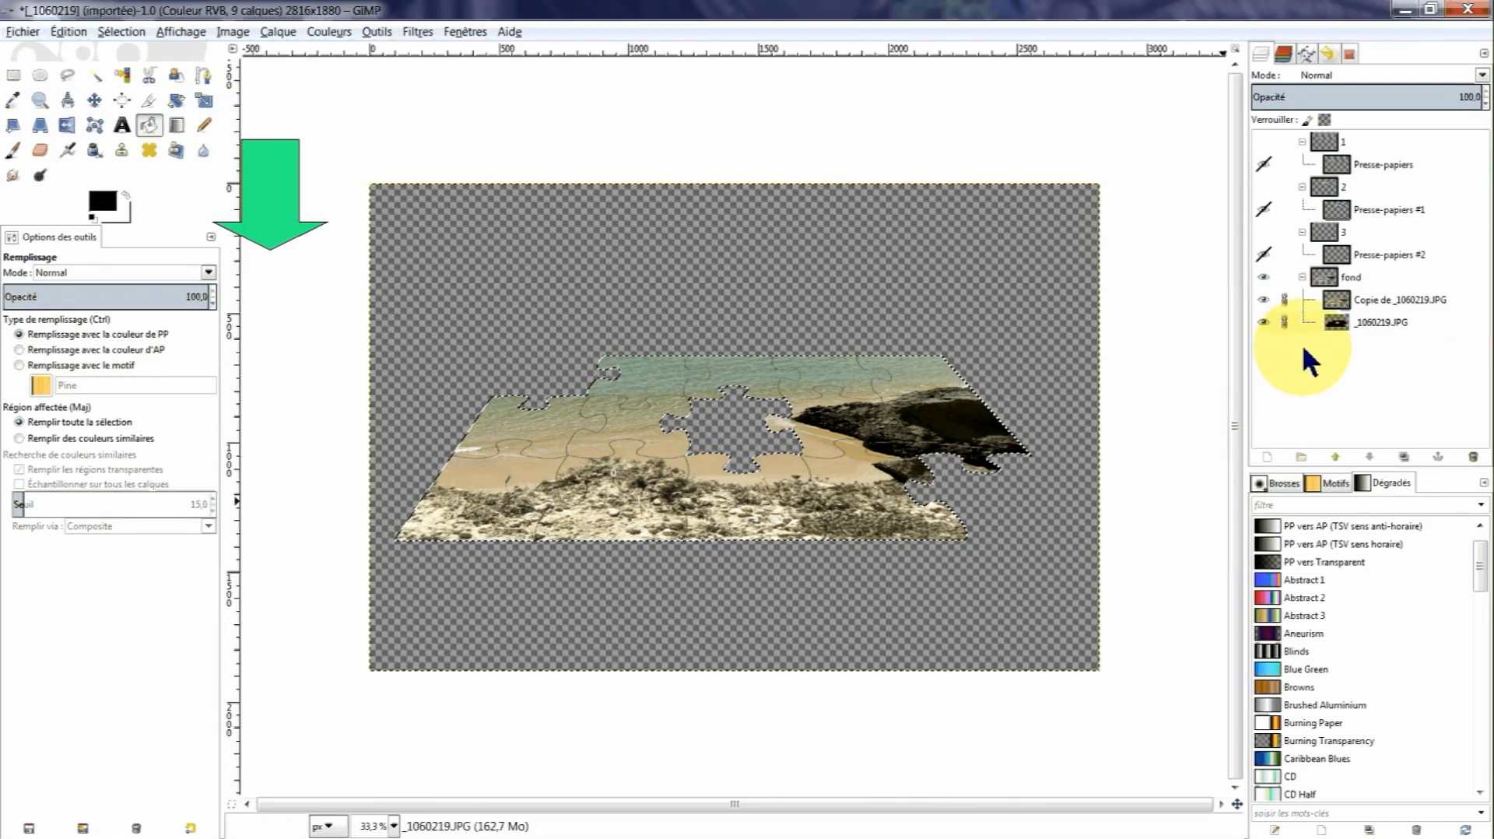
left_click(1263, 301)
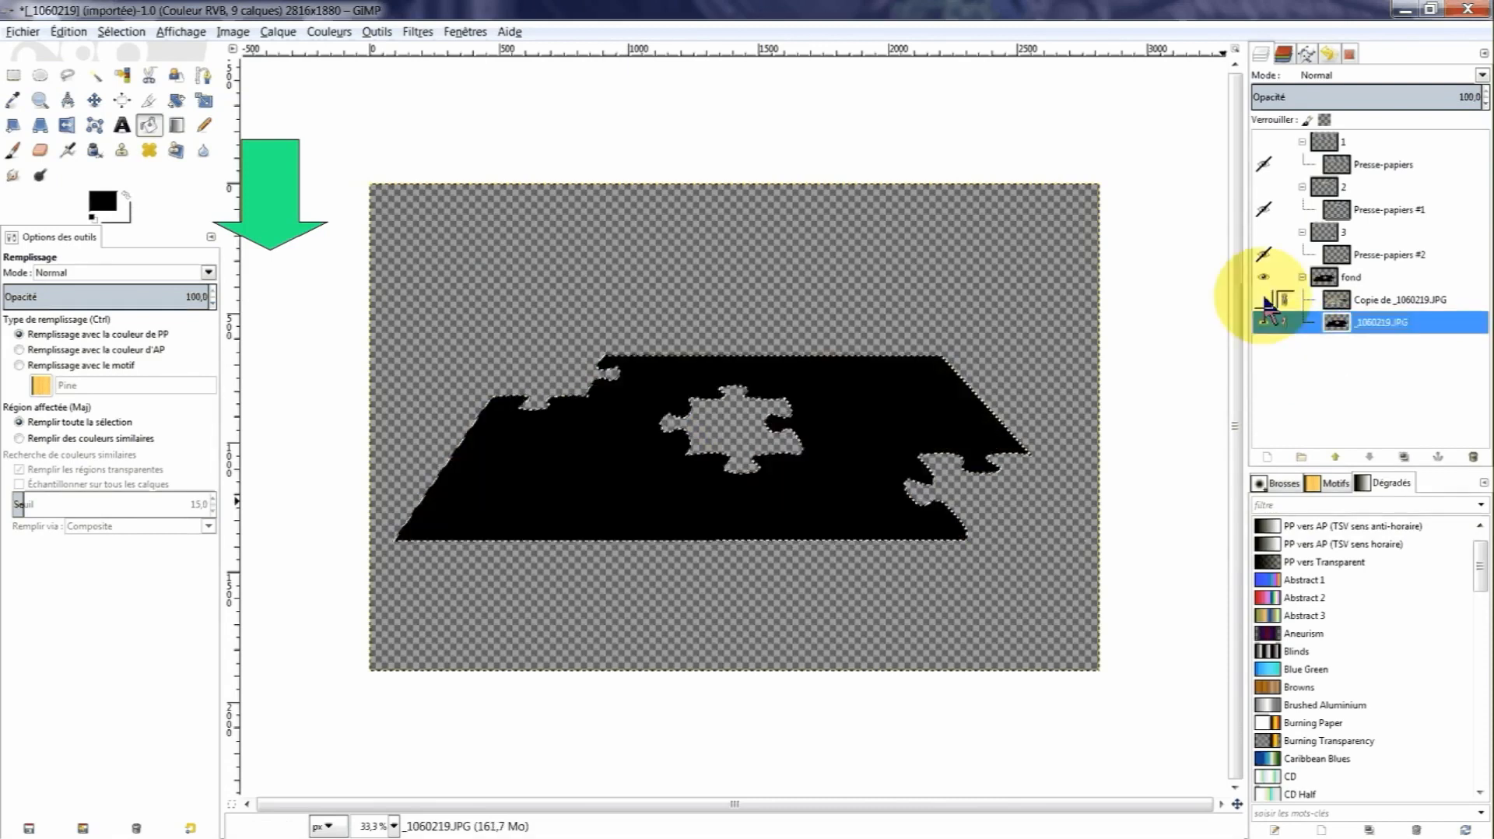
left_click(1264, 301)
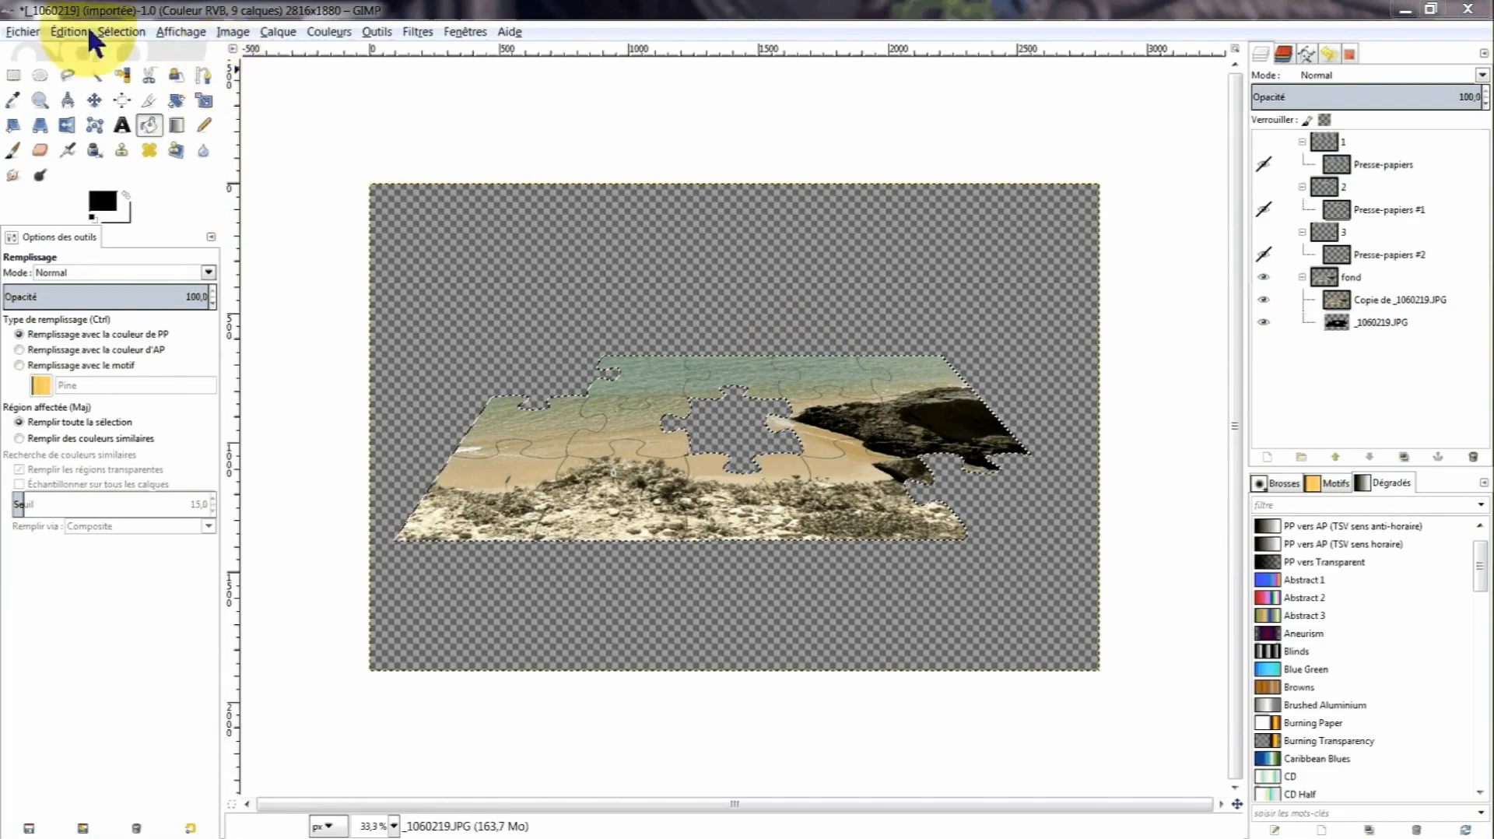
left_click(121, 32)
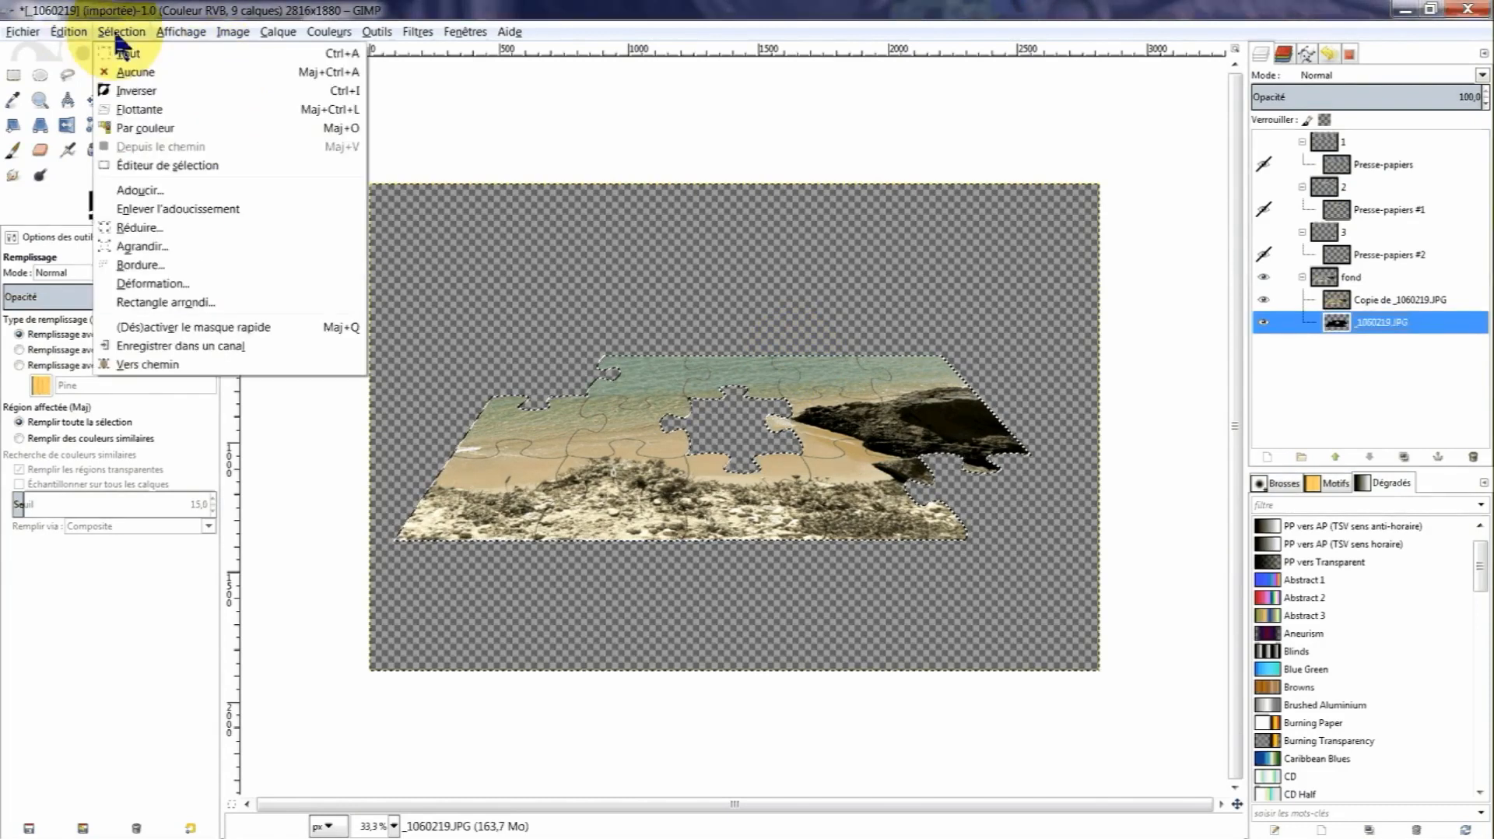
left_click(144, 77)
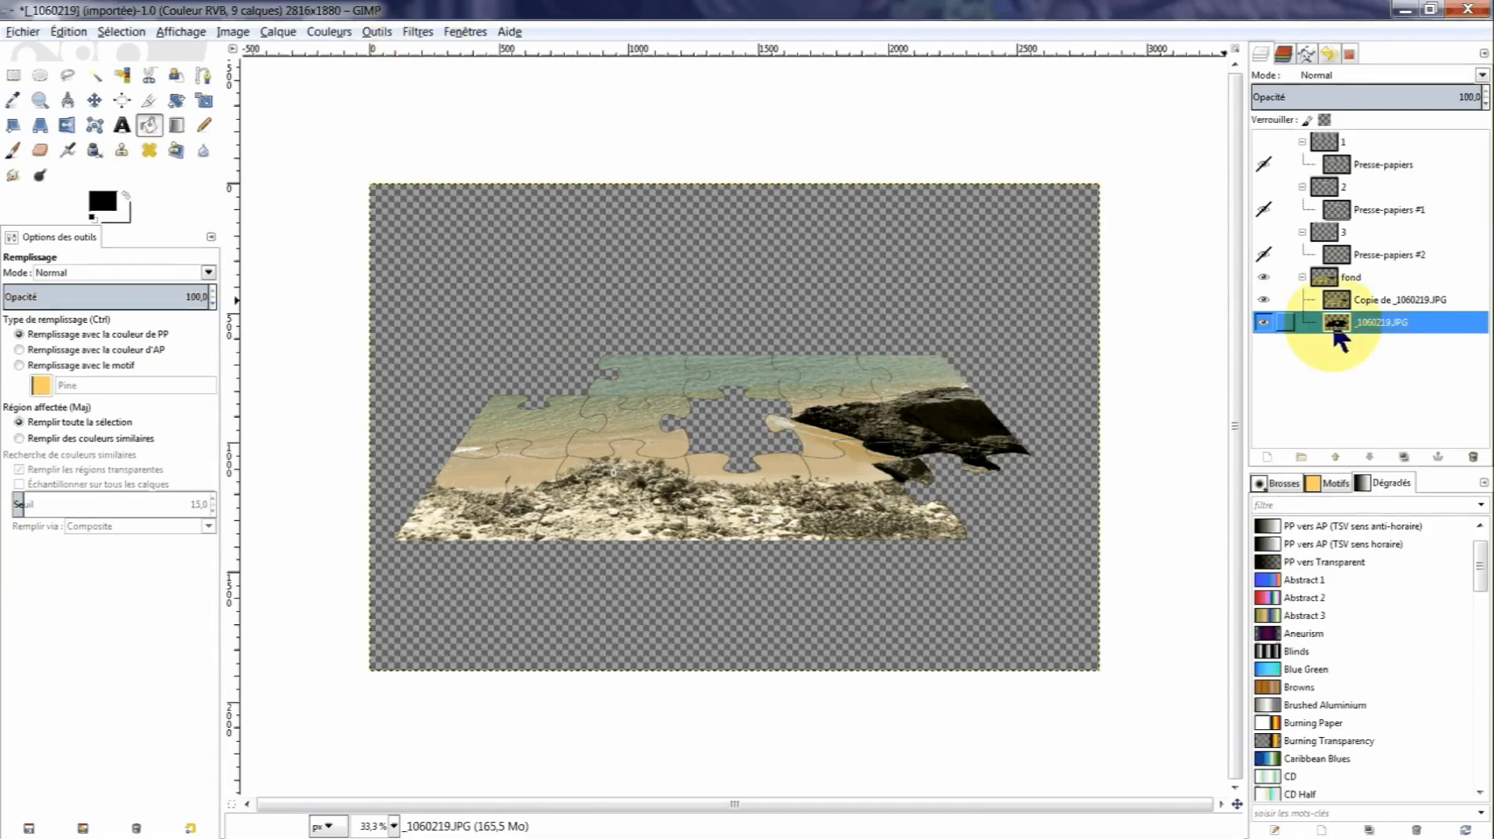
Start a linear motion blur on the black _1060219.JPG layer with a length of 41.
left_click(417, 32)
mouse_move(447, 135)
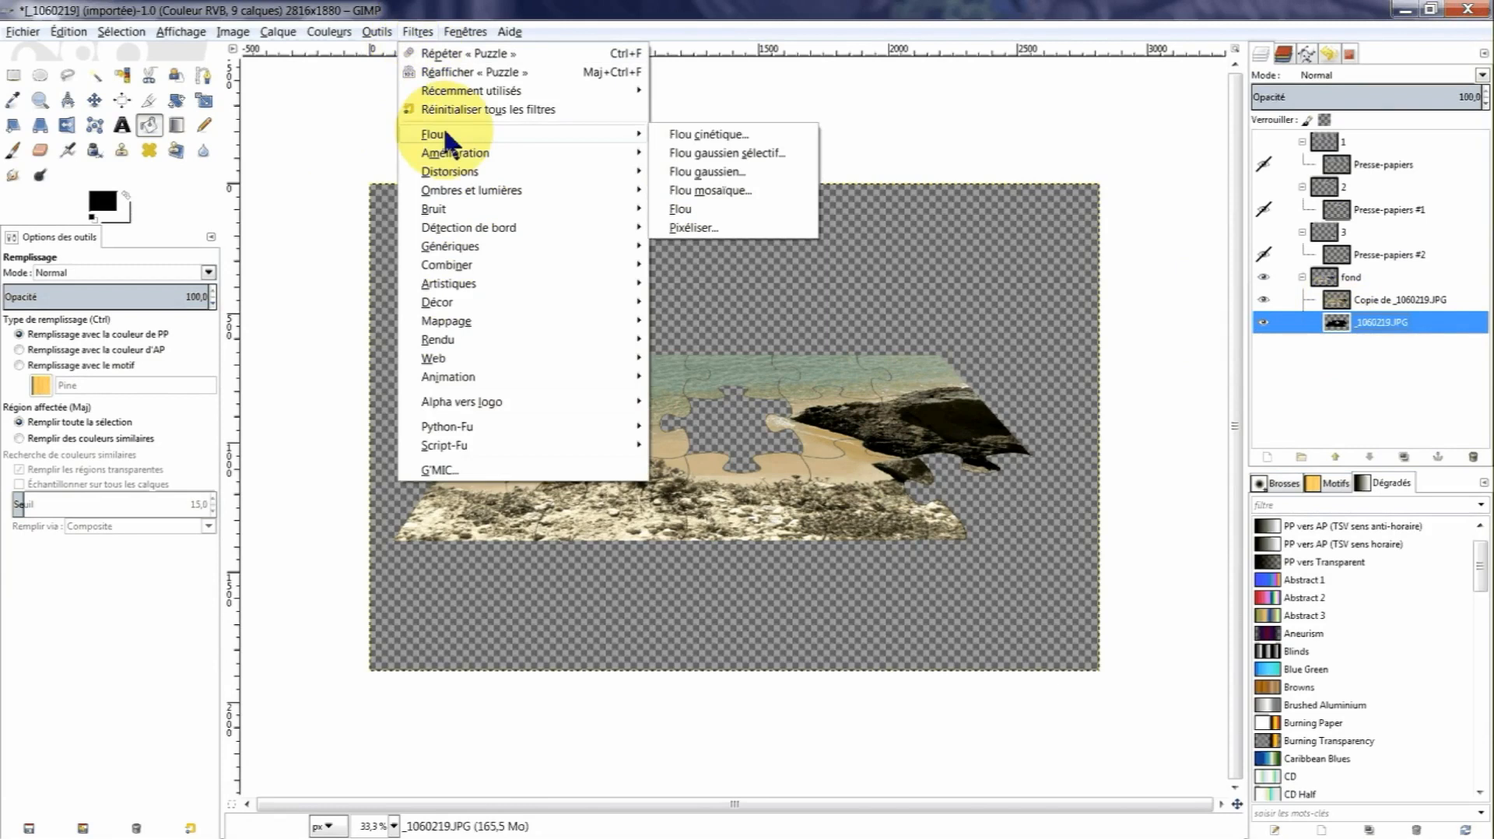
left_click(698, 136)
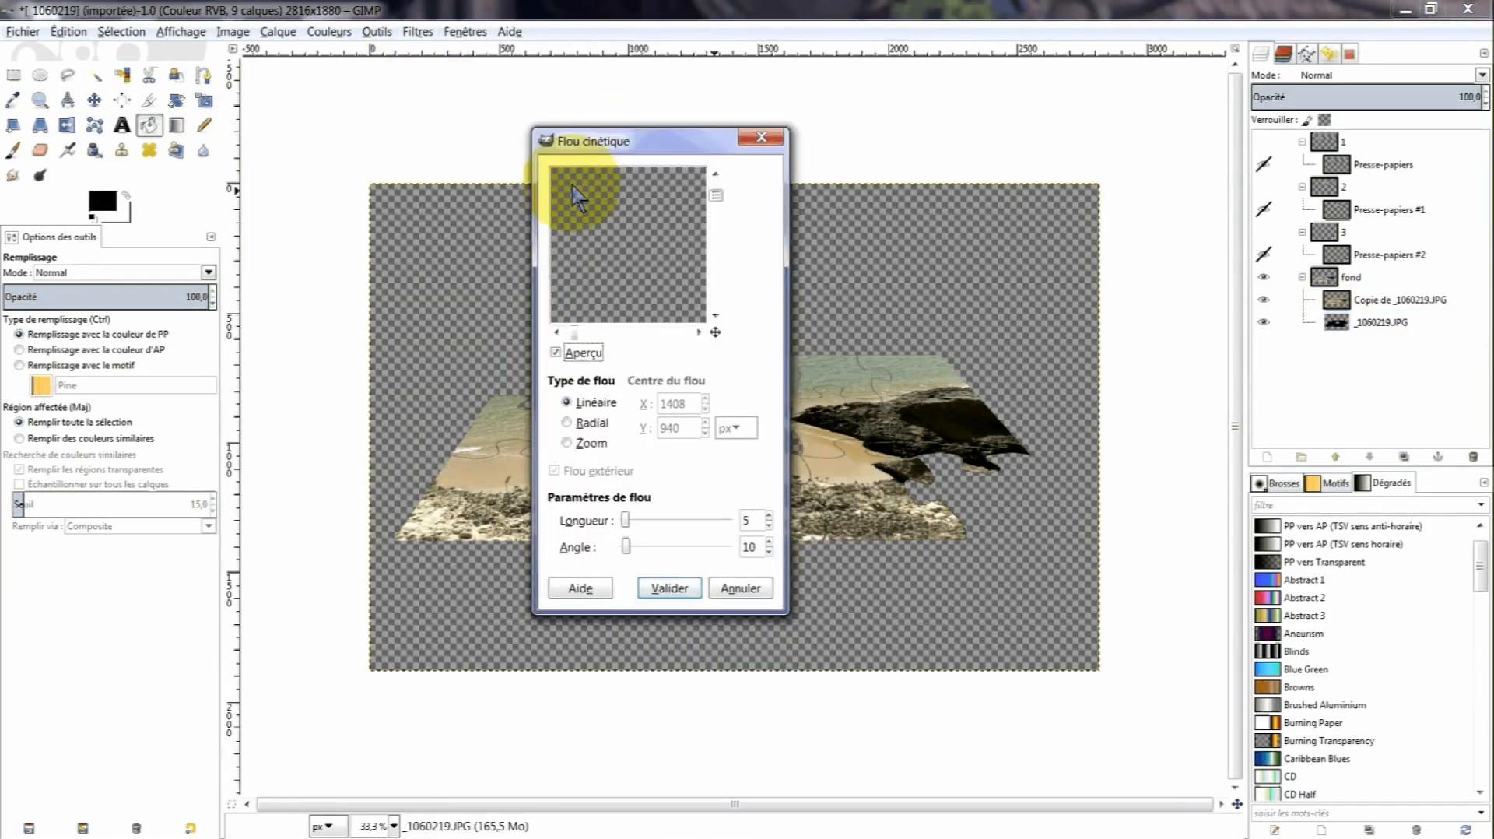
left_click_drag(576, 195, 632, 221)
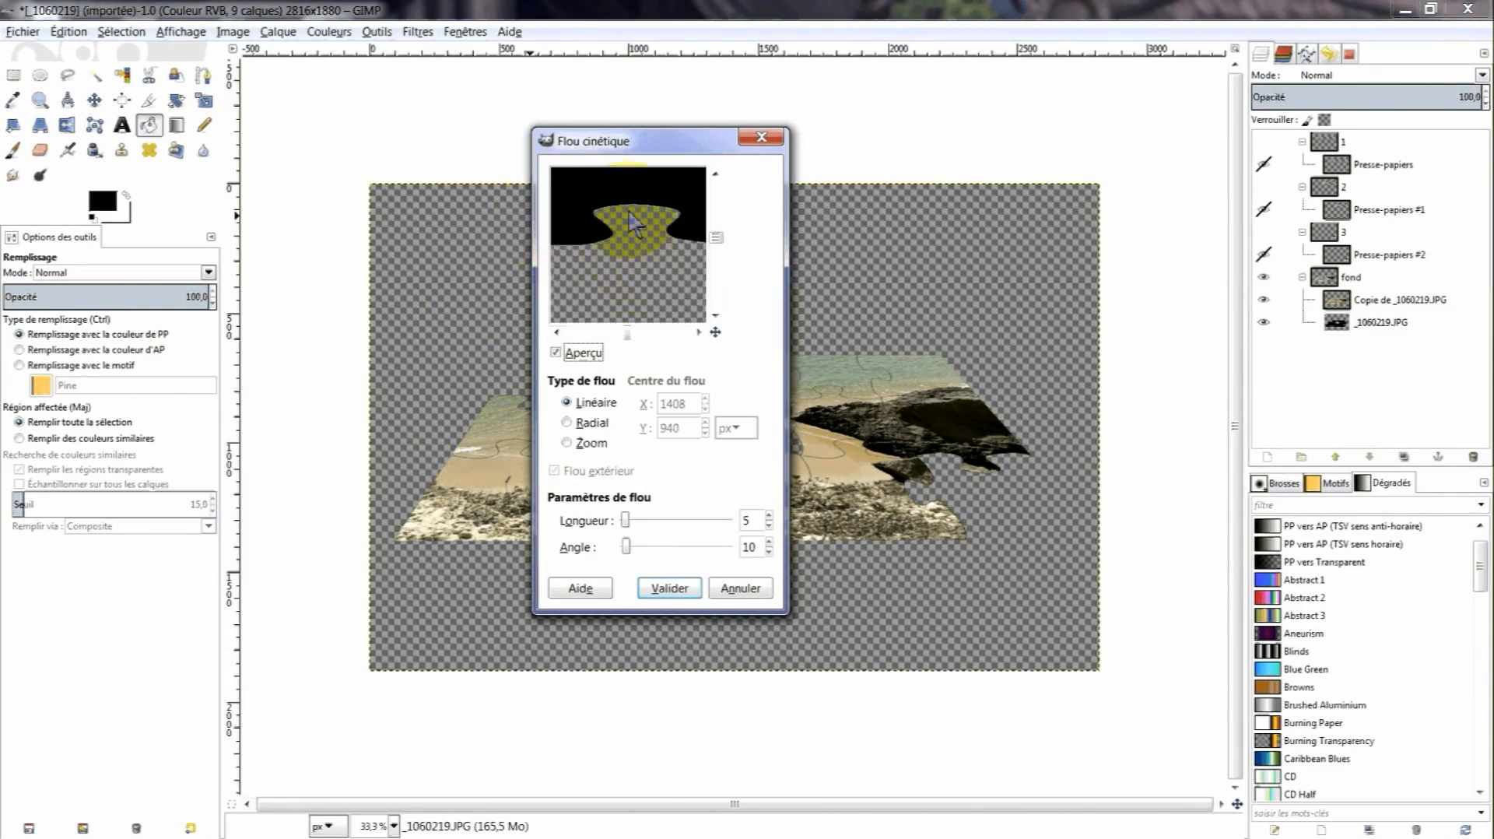
left_click(1058, 393)
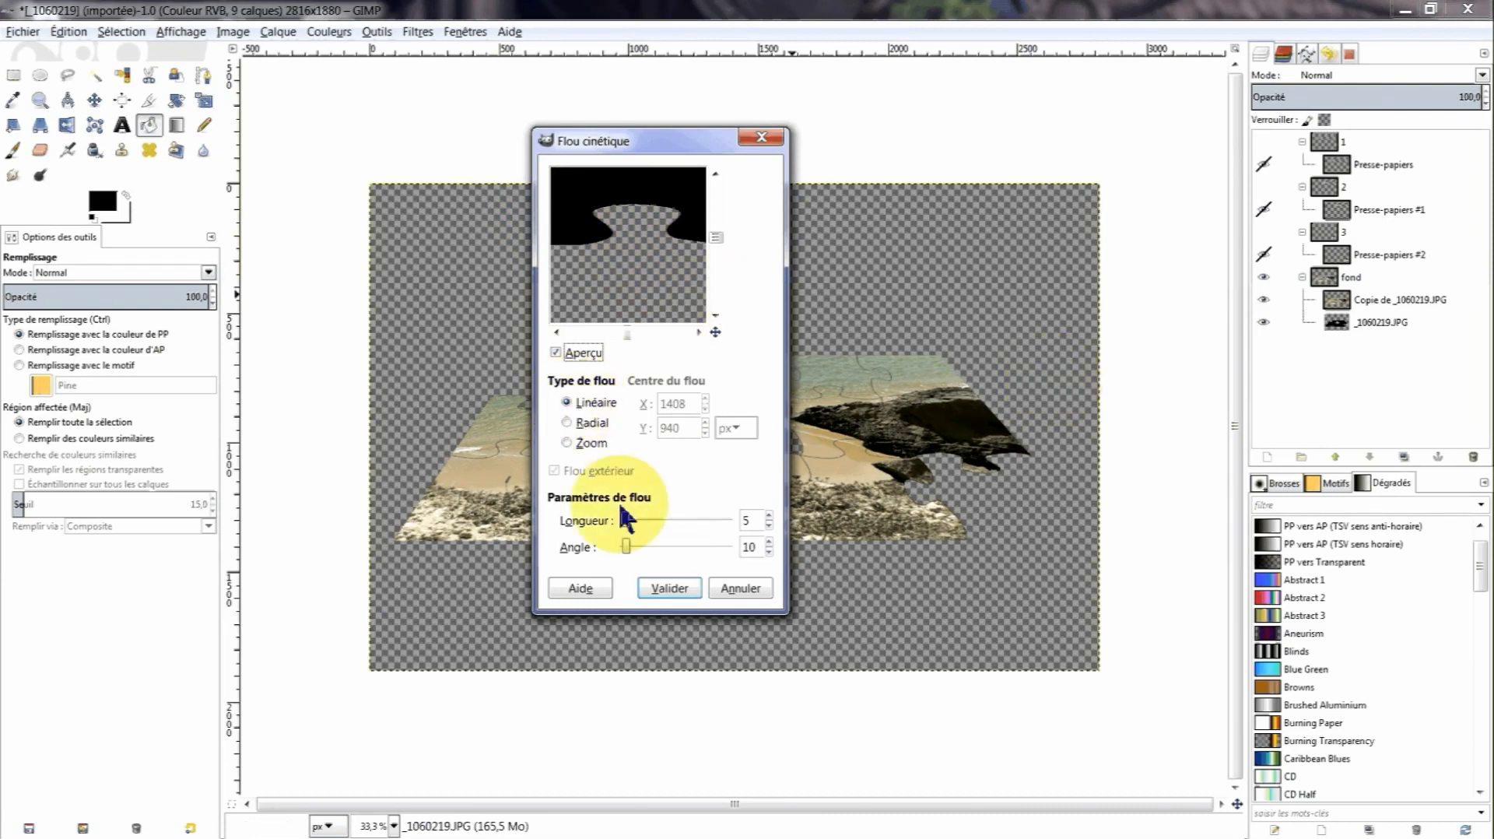
left_click_drag(629, 522, 645, 532)
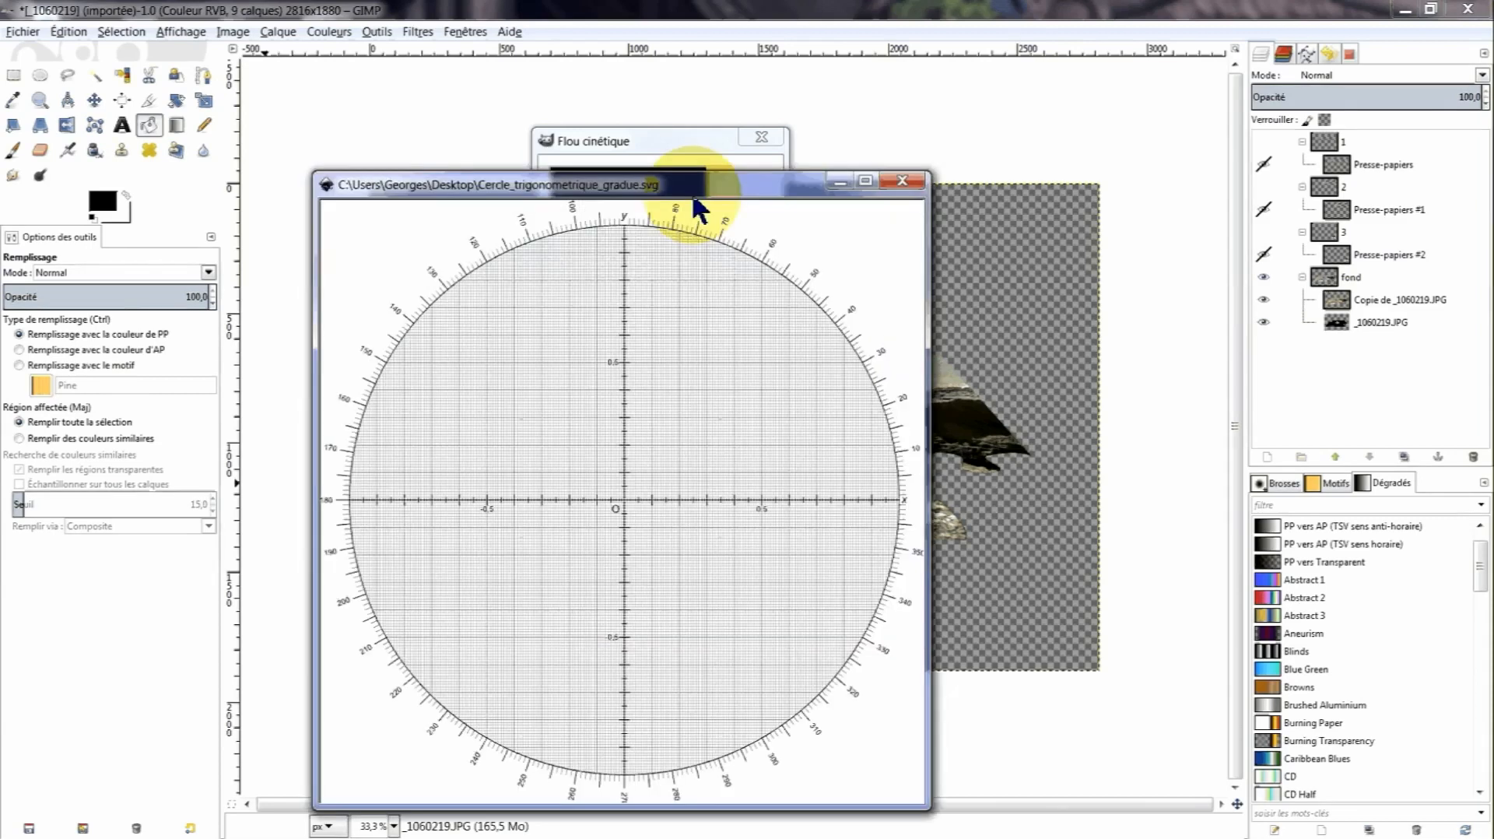
Set the motion blur angle to 270, using the graduated circle as reference, and apply the blur.
left_click_drag(695, 204, 1116, 109)
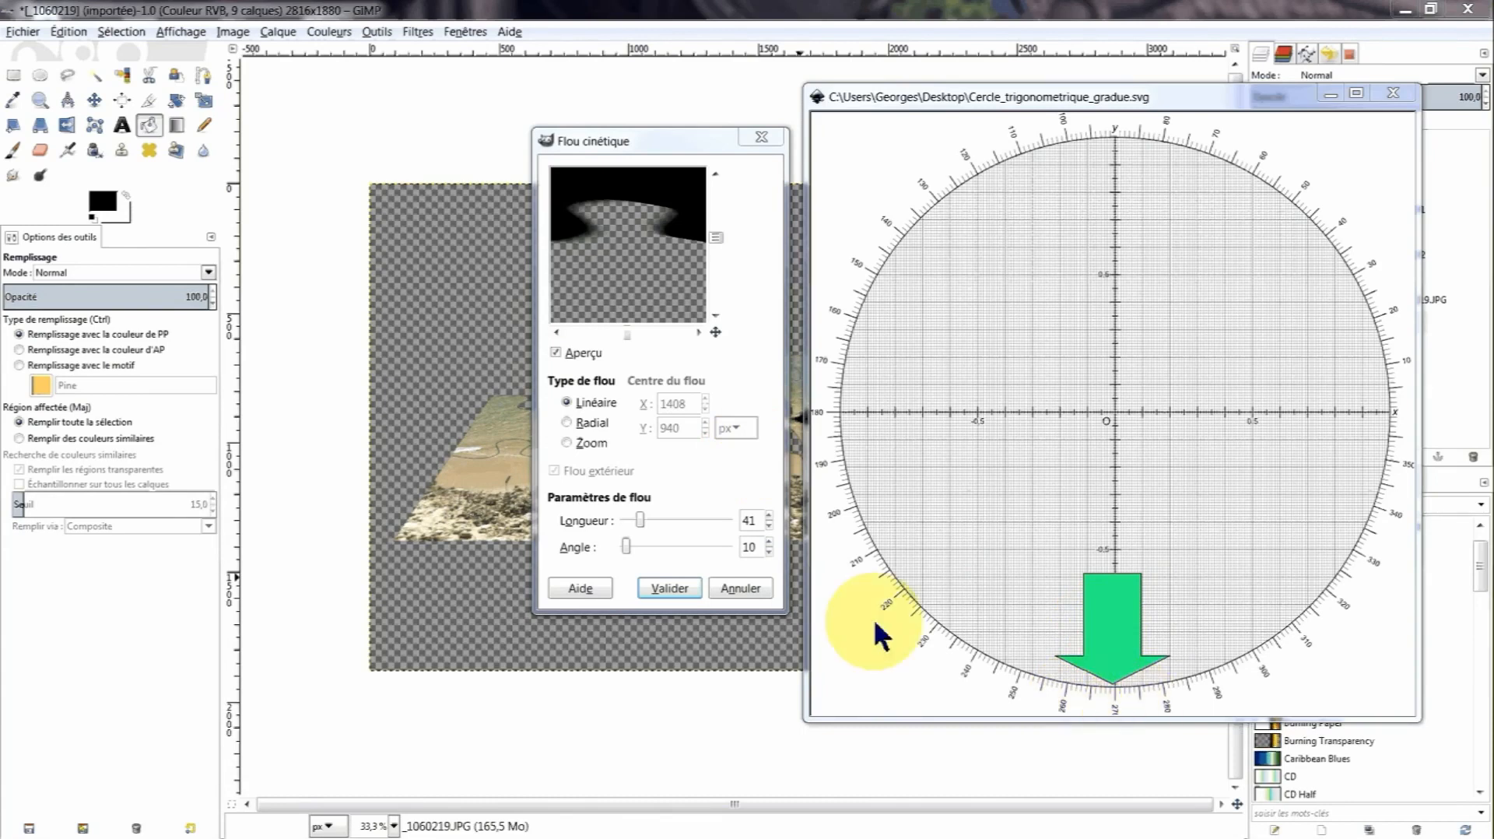
left_click_drag(627, 547, 705, 552)
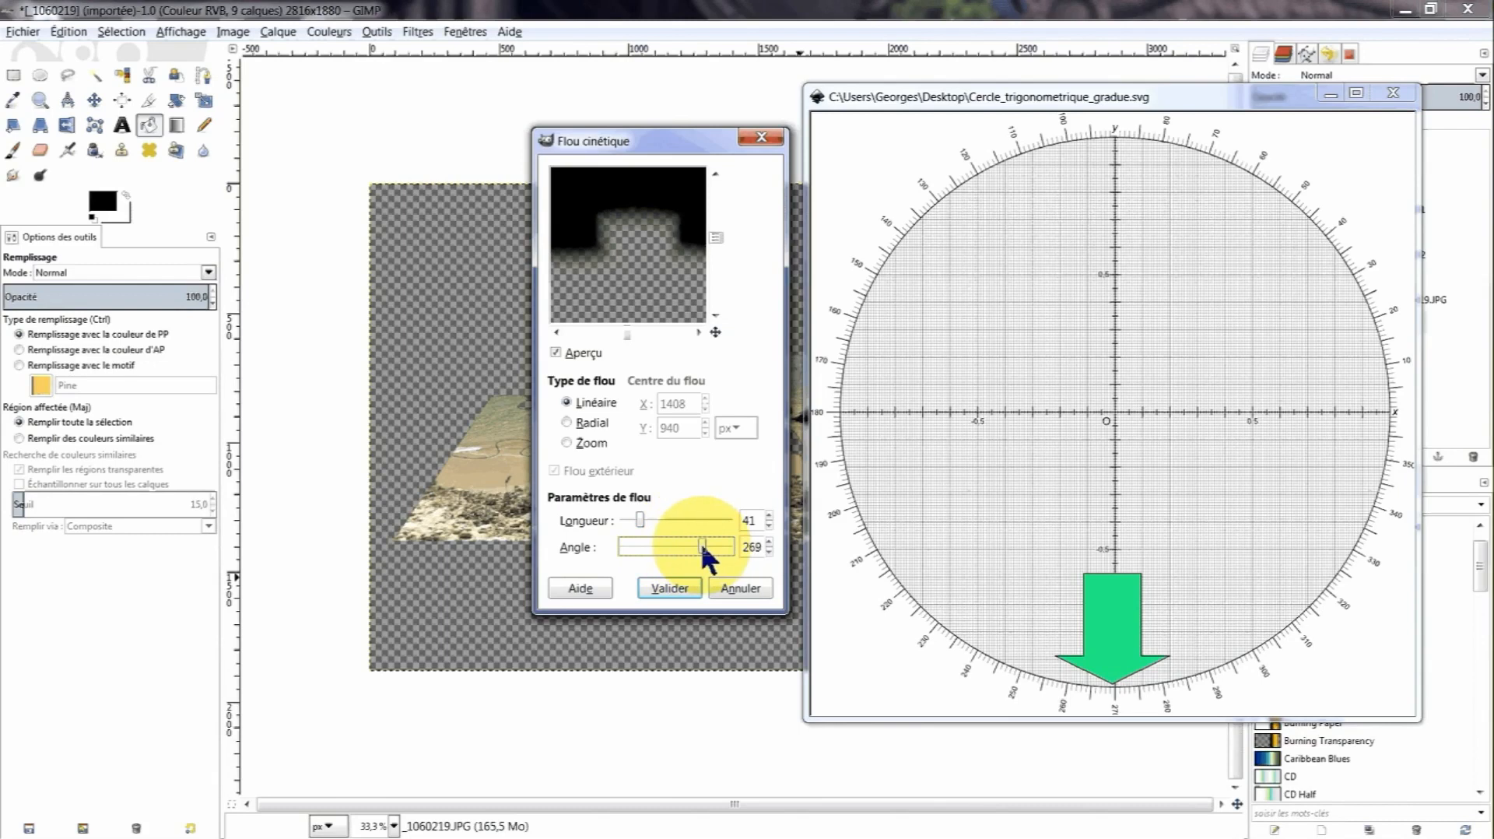
double_click(747, 547)
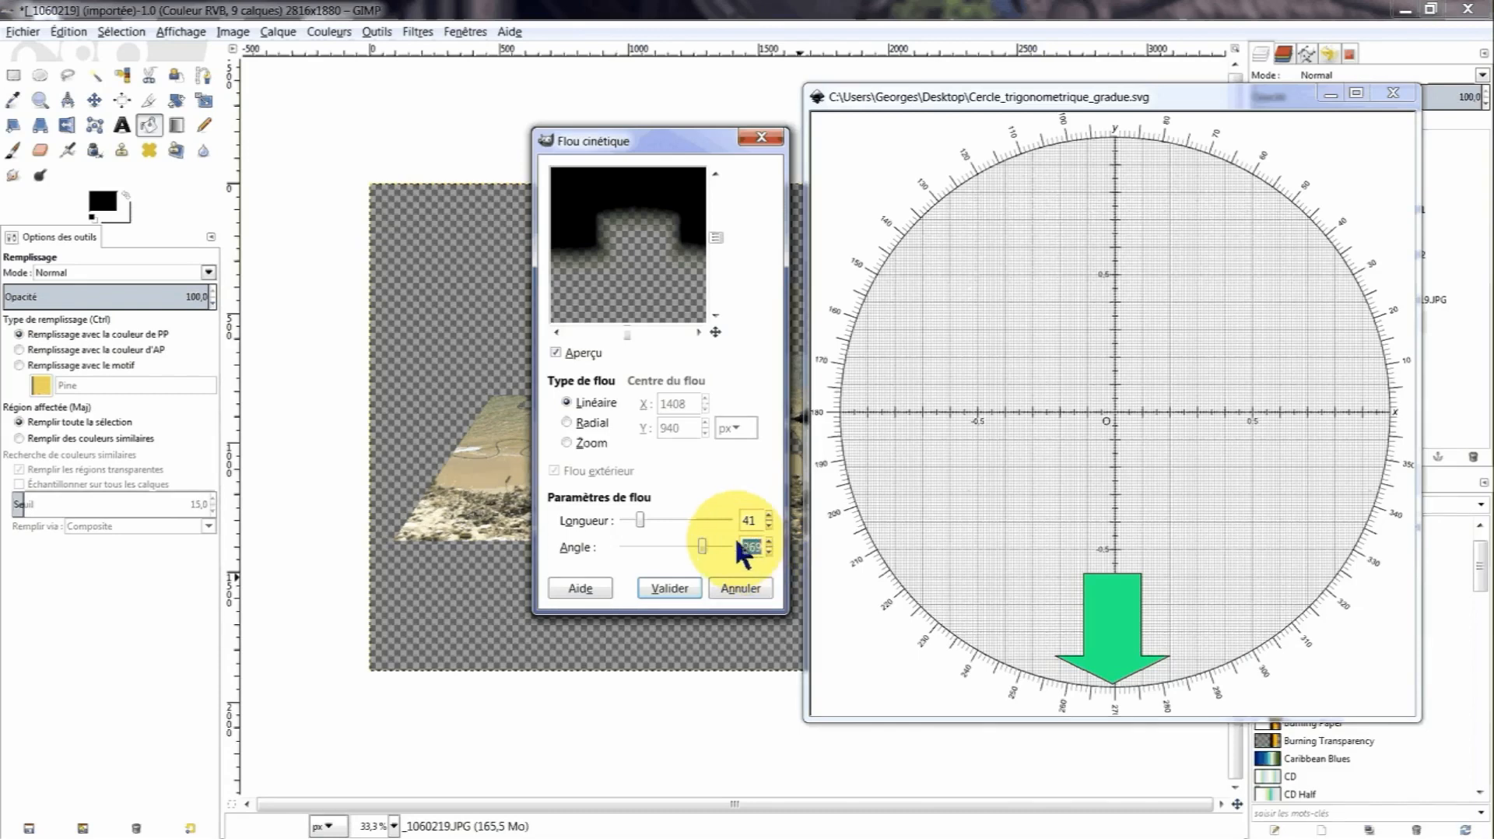
type("270")
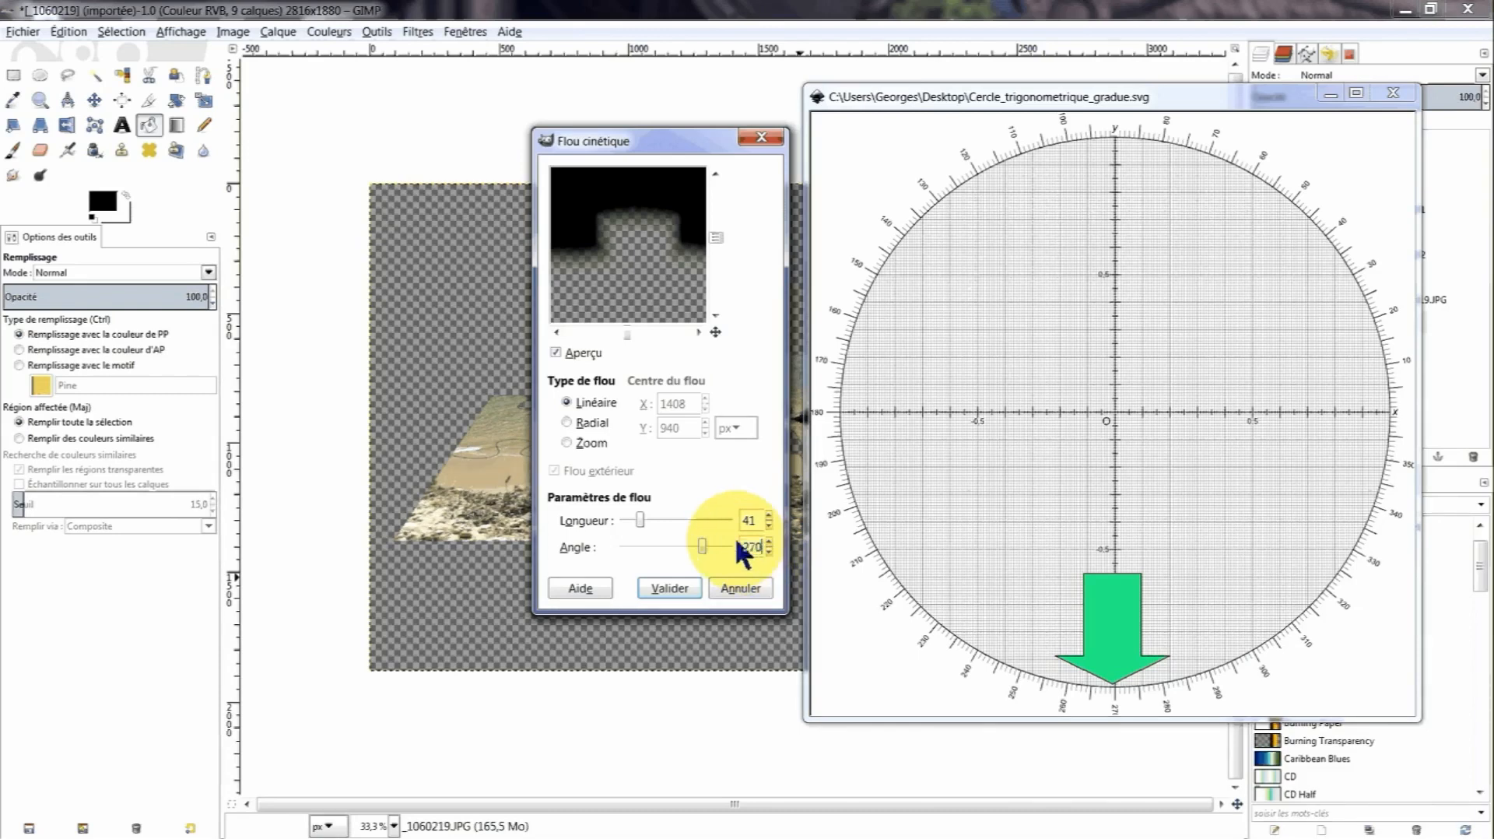
left_click(668, 589)
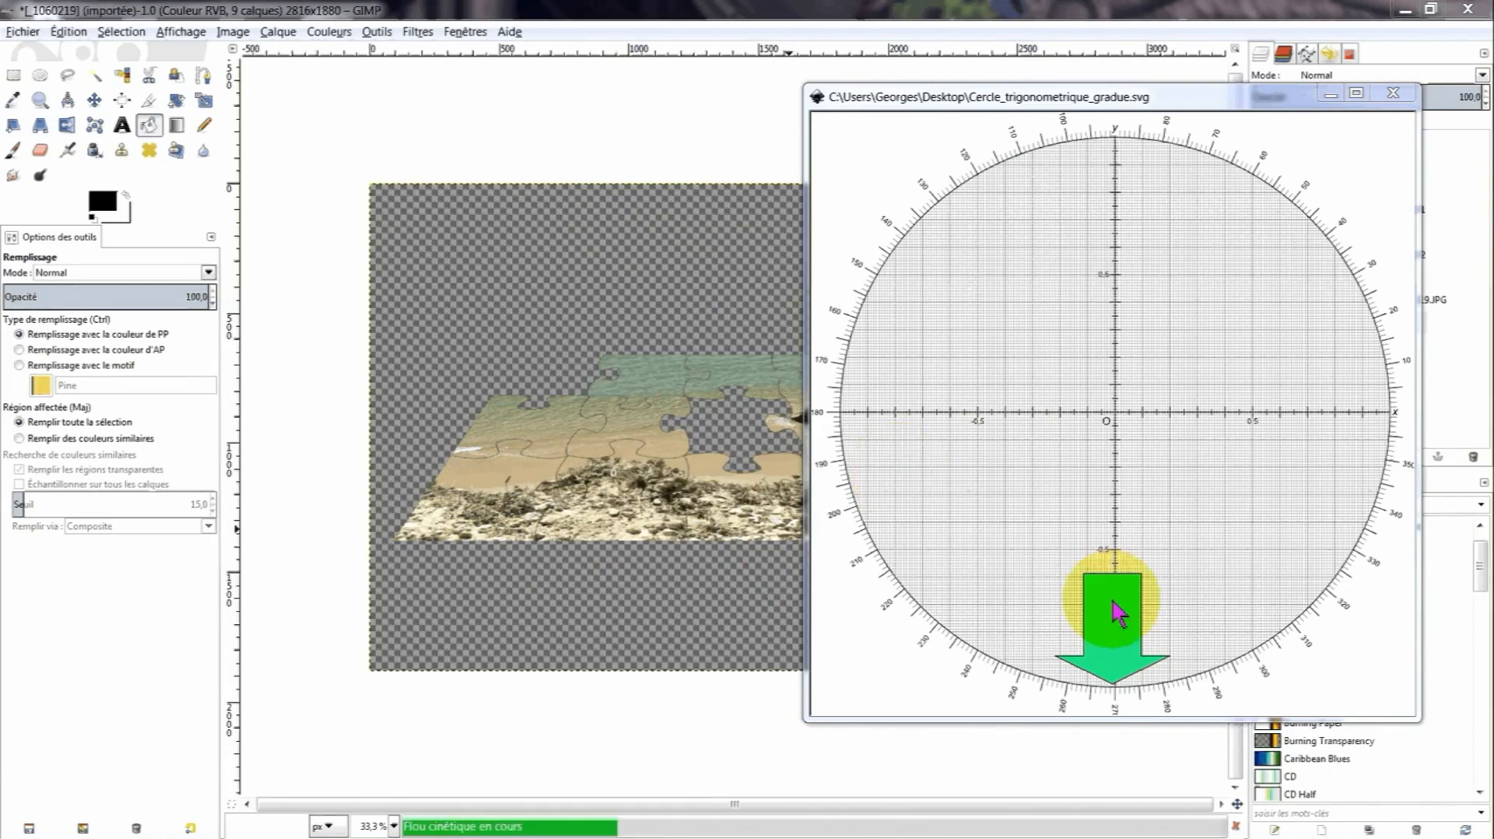
key("Escape")
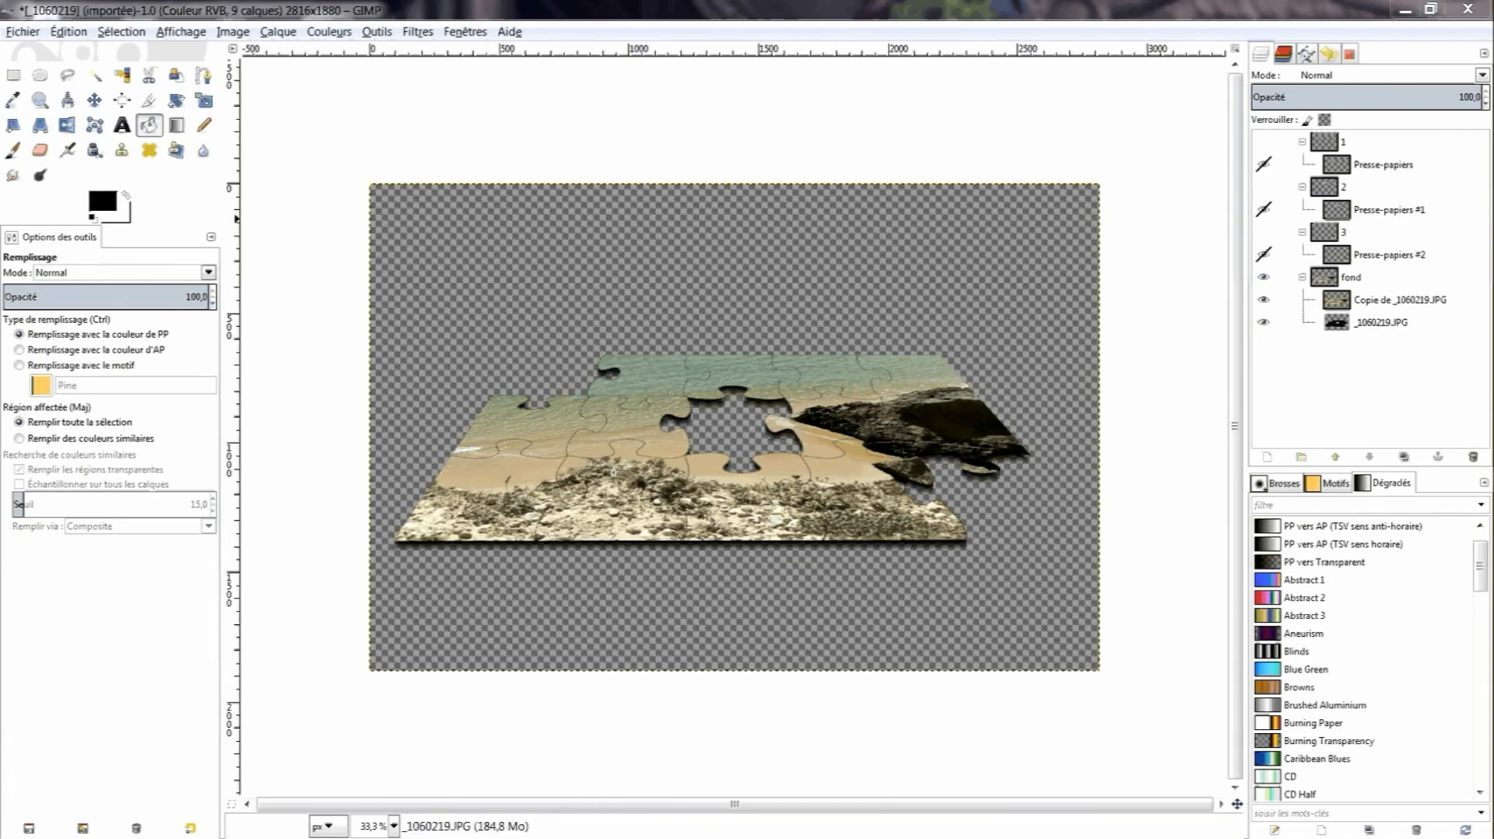
Duplicate the blurred black _1060219.JPG layer 15 times within the fond group to thicken the puzzle's dark edge.
left_click(613, 511)
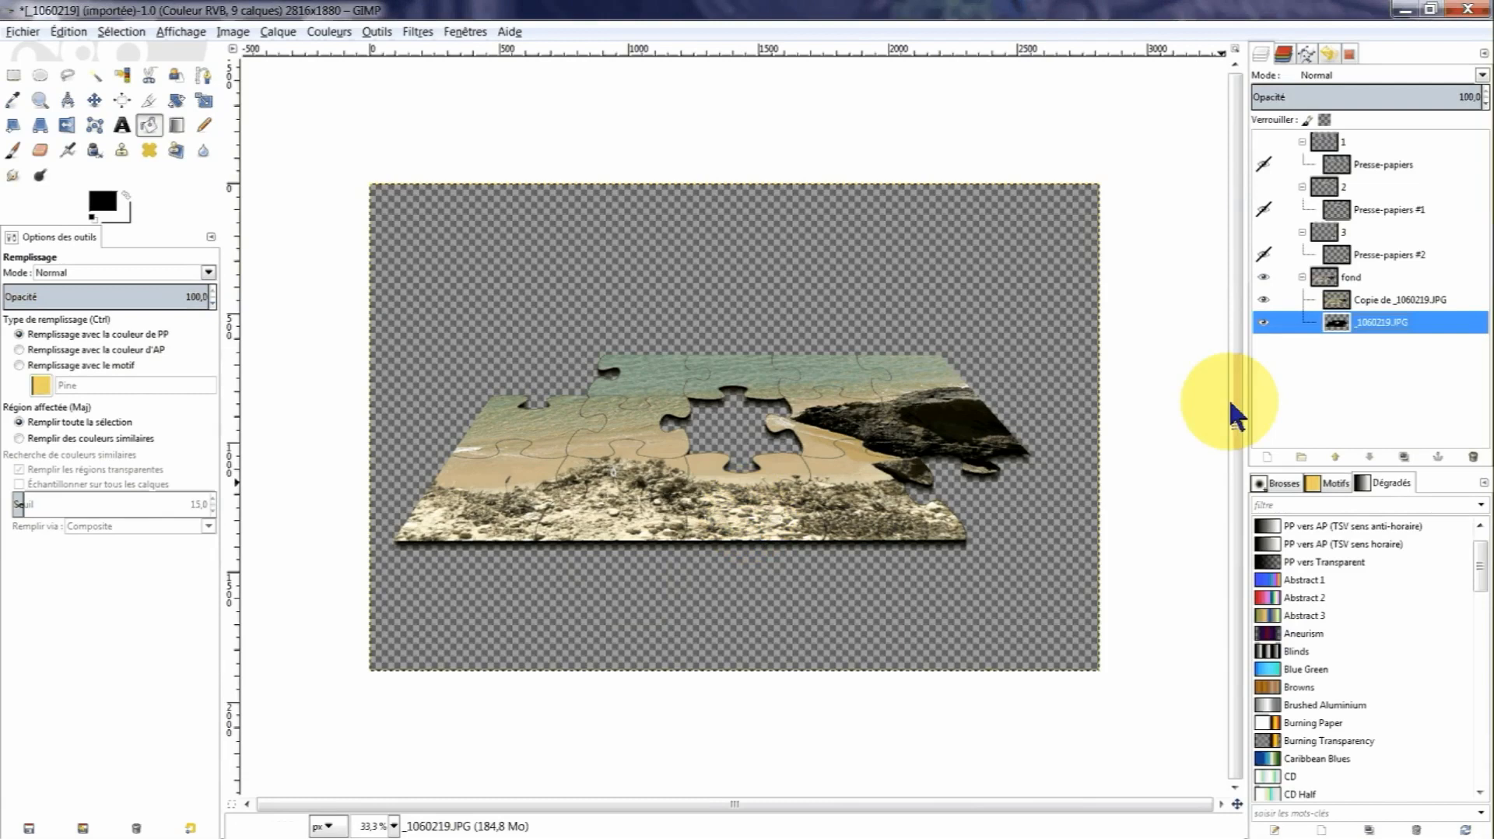
key("1")
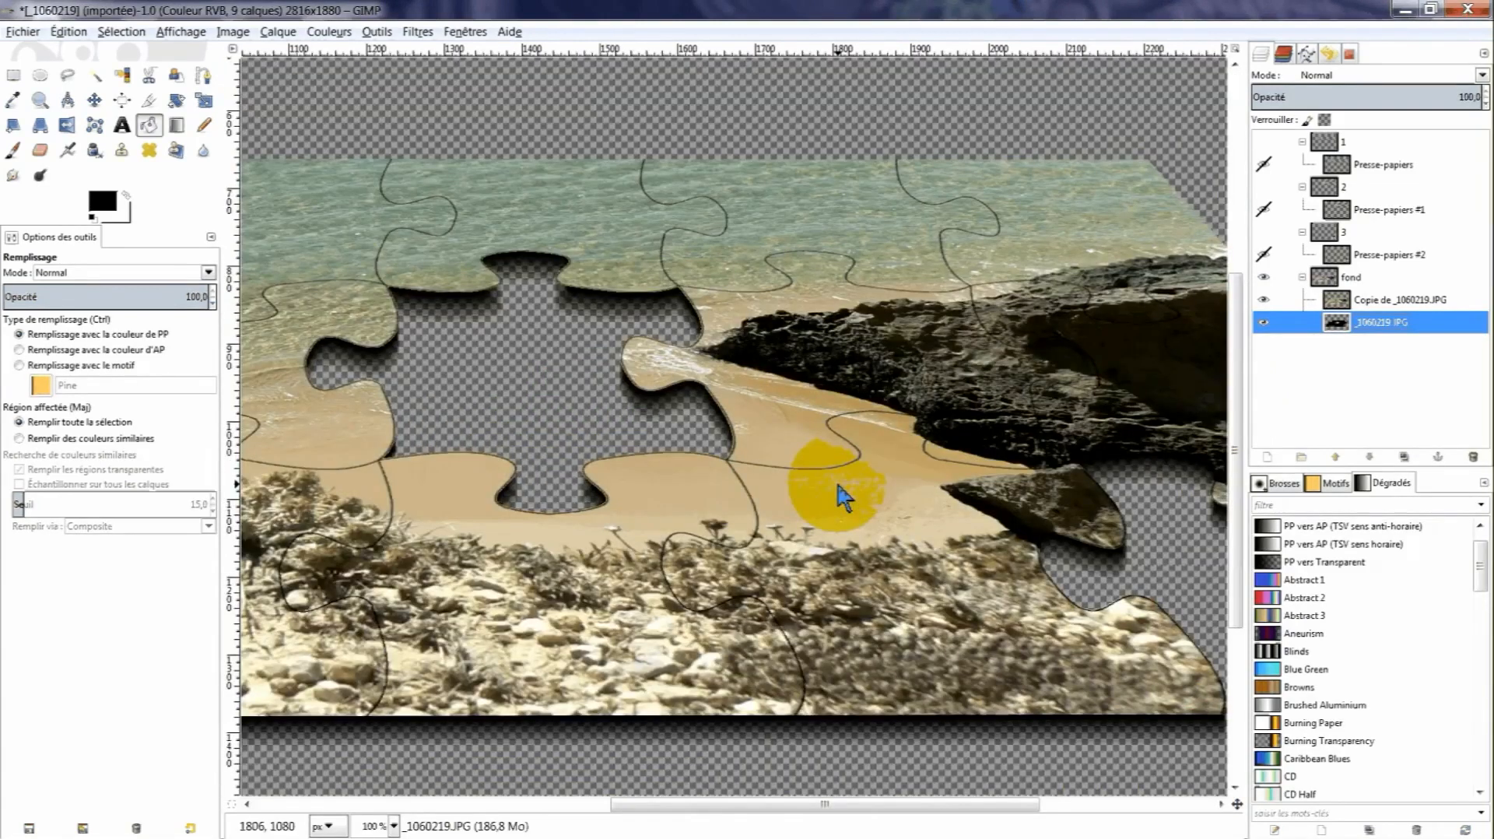
scroll(559, 345, "down", 1)
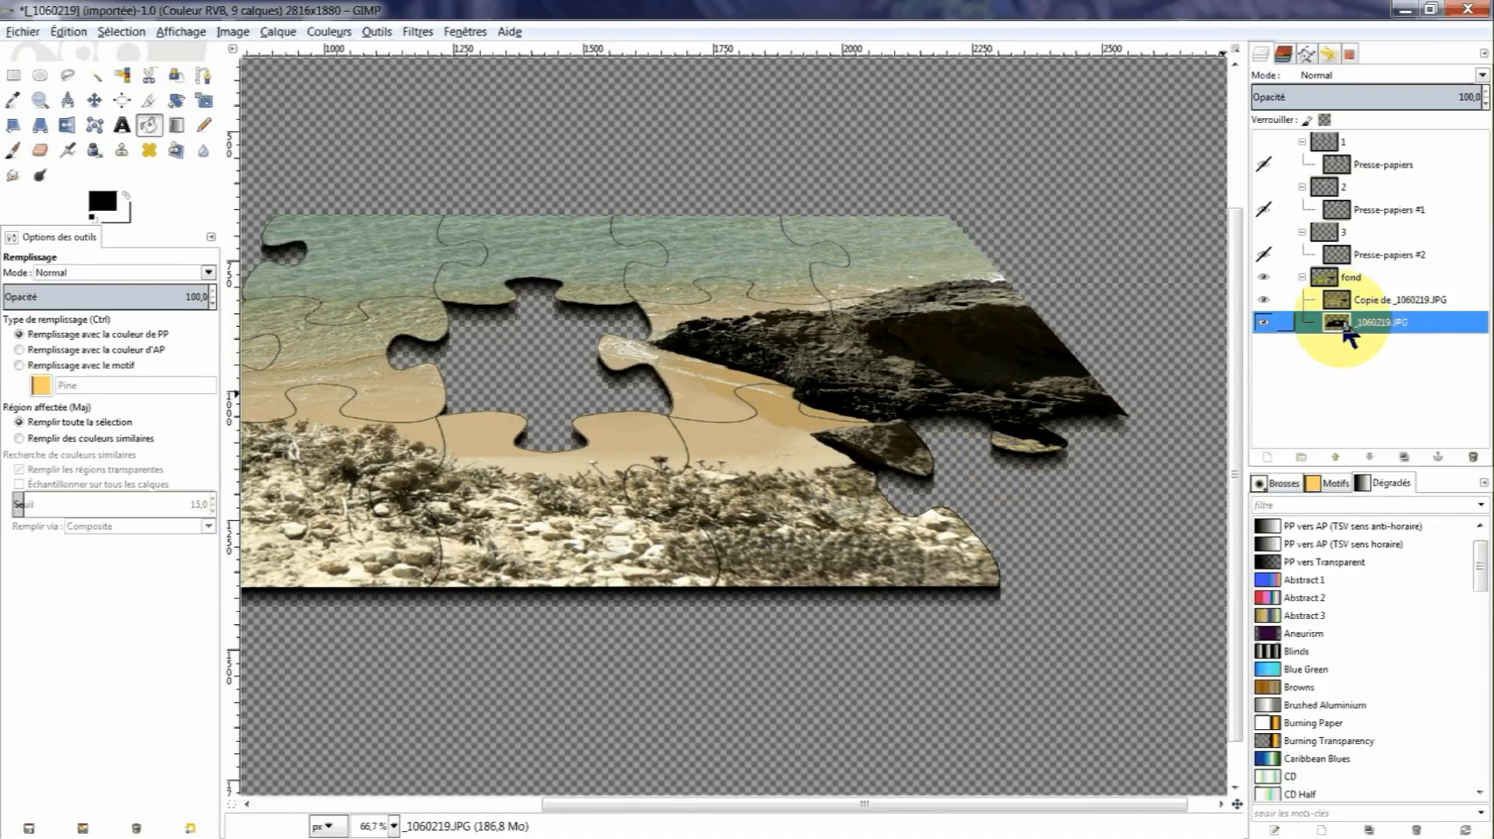
left_click(1403, 458)
left_click(1403, 458)
left_click(1402, 457)
left_click(1403, 458)
left_click(1403, 458)
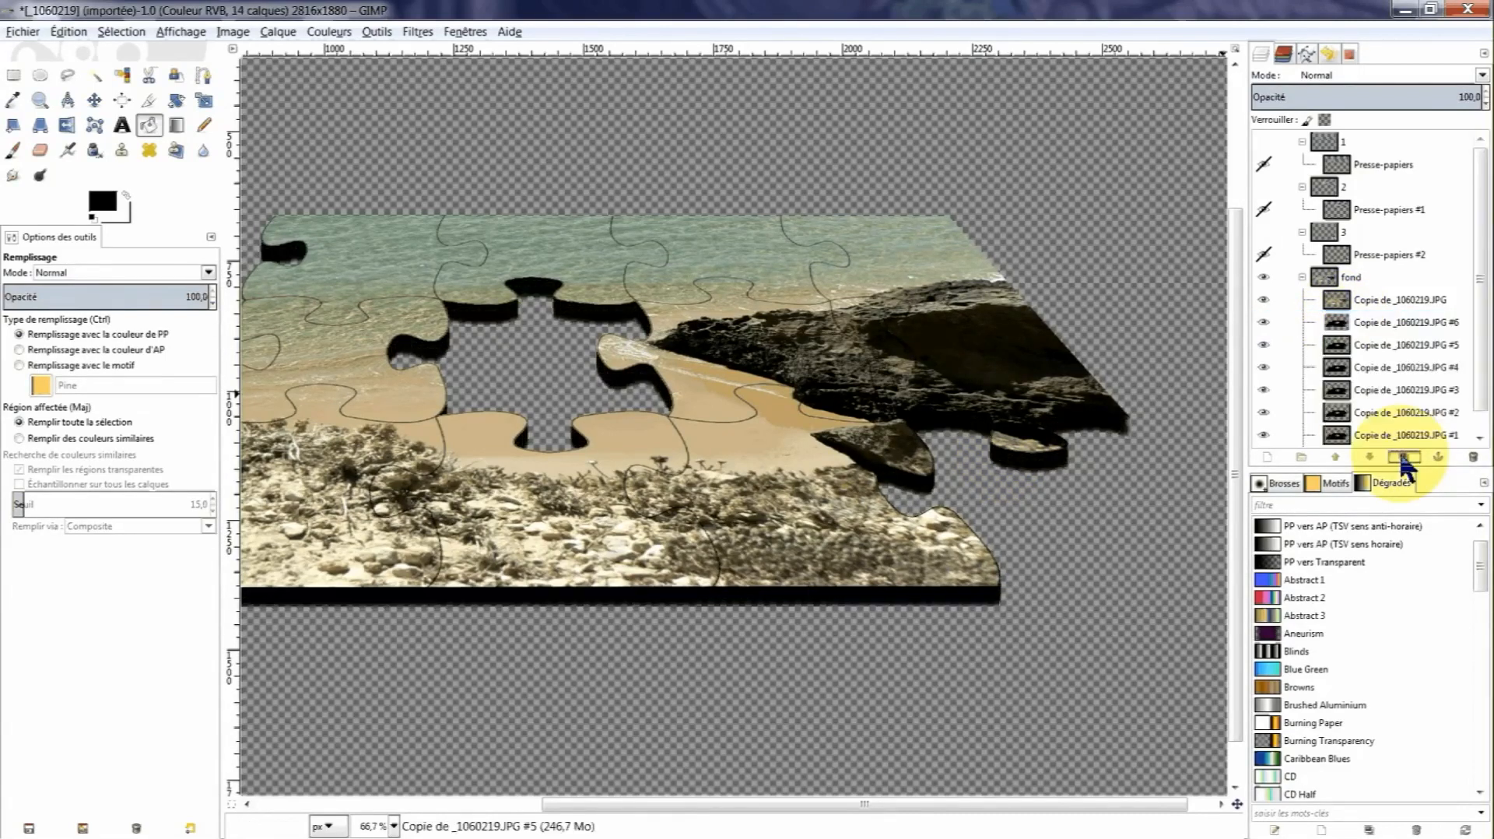
left_click(1402, 458)
left_click(1403, 458)
left_click(1402, 458)
left_click(1403, 458)
left_click(1403, 458)
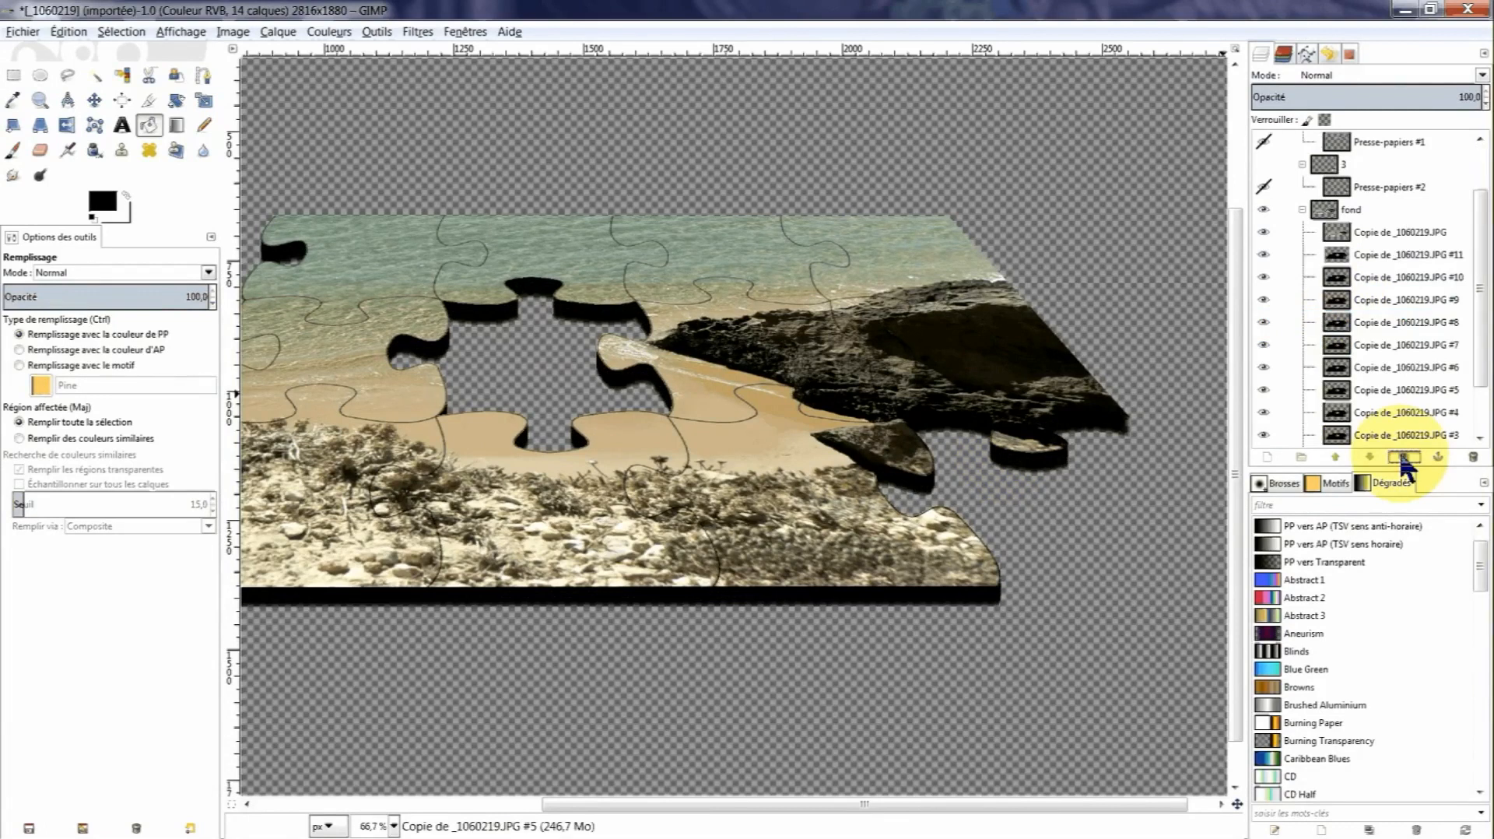
left_click(1403, 458)
left_click(1403, 457)
left_click(1403, 458)
left_click(1403, 457)
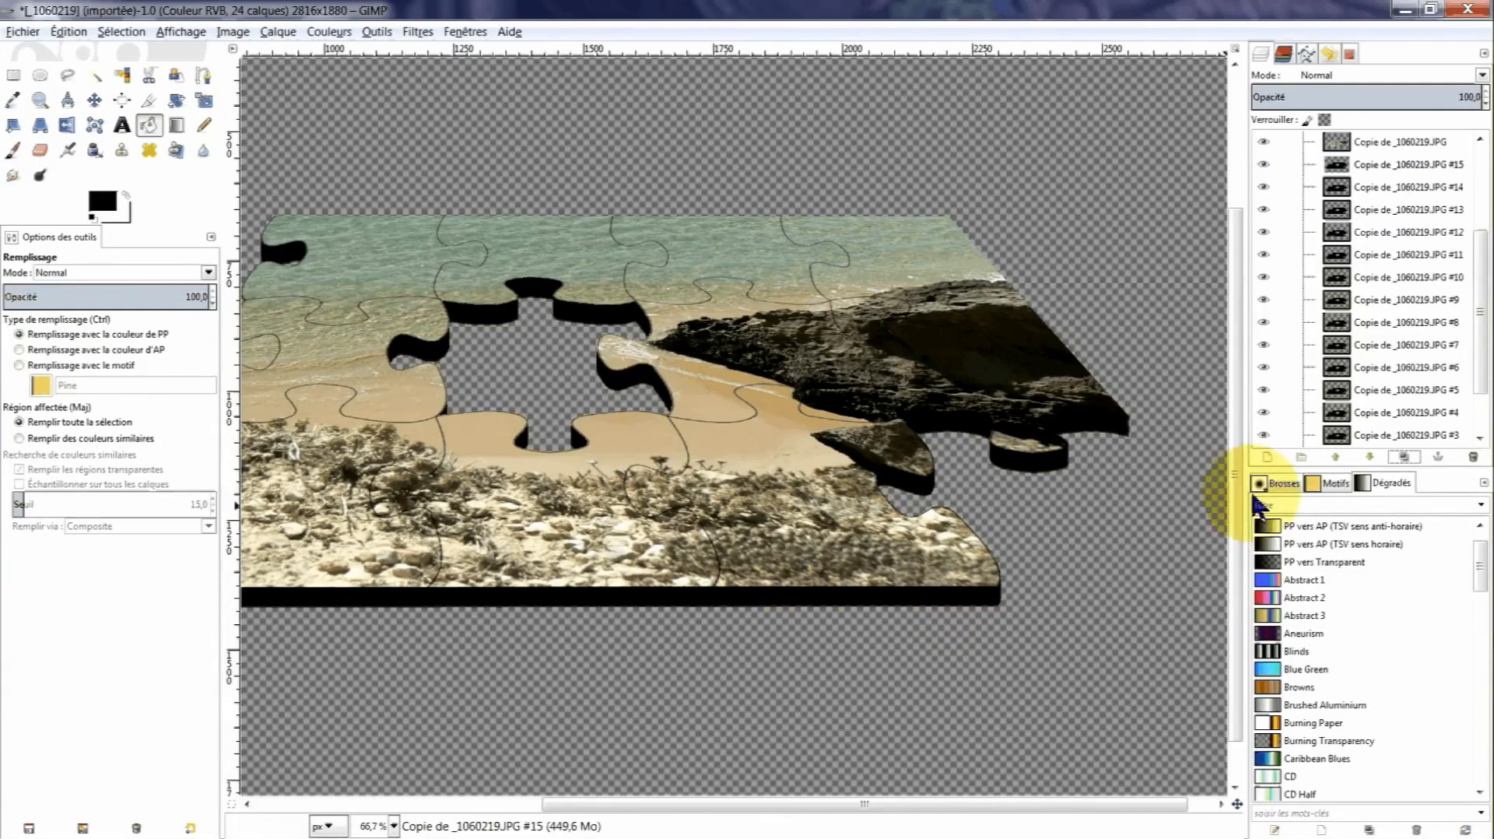
Merge the visible layers inside the fond group only, joining the photo copy with its black edge layers.
scroll(1337, 359, "up", 2)
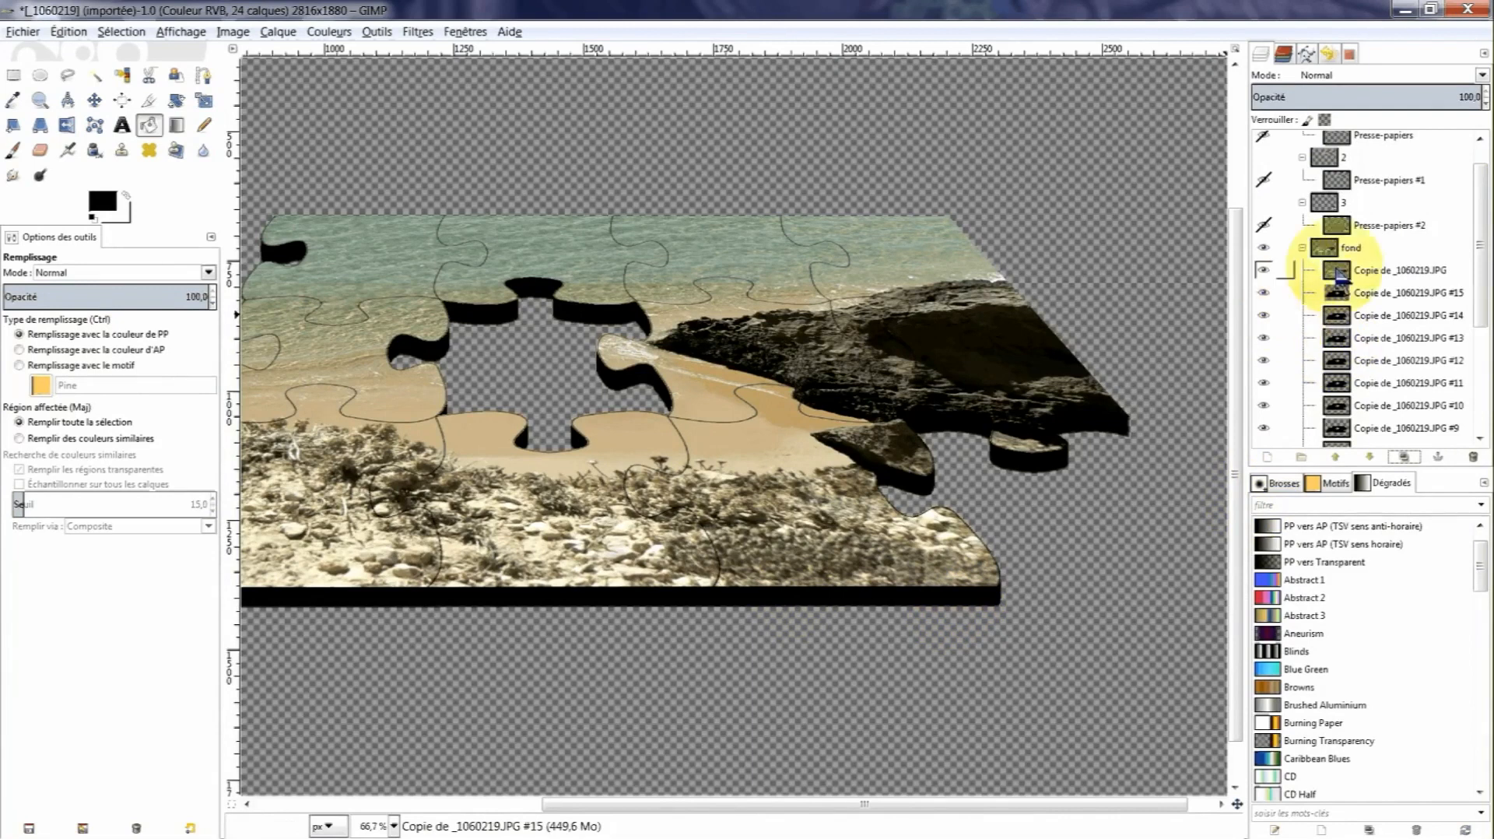
left_click(1338, 274)
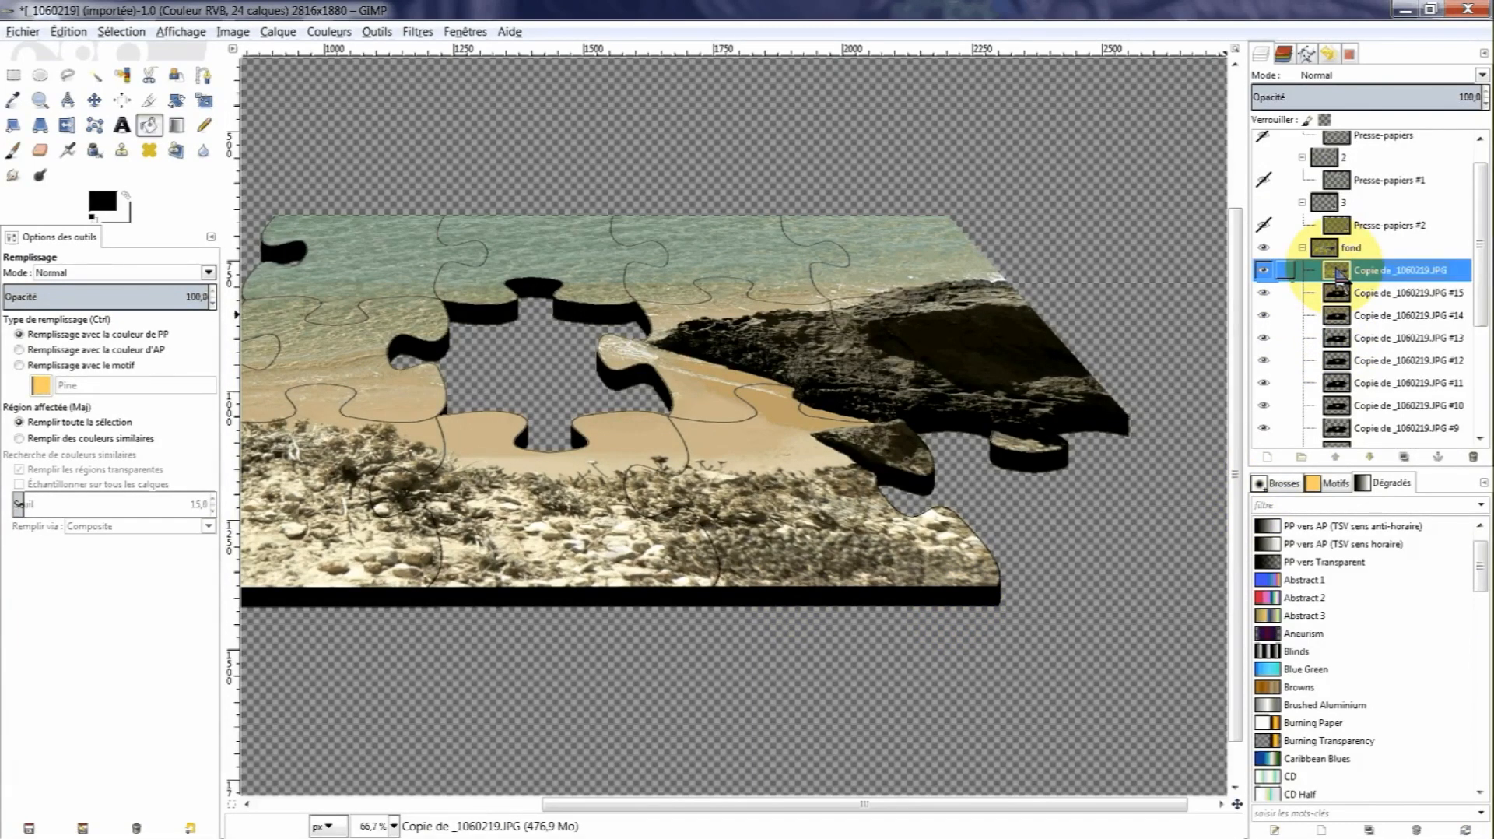
right_click(1338, 273)
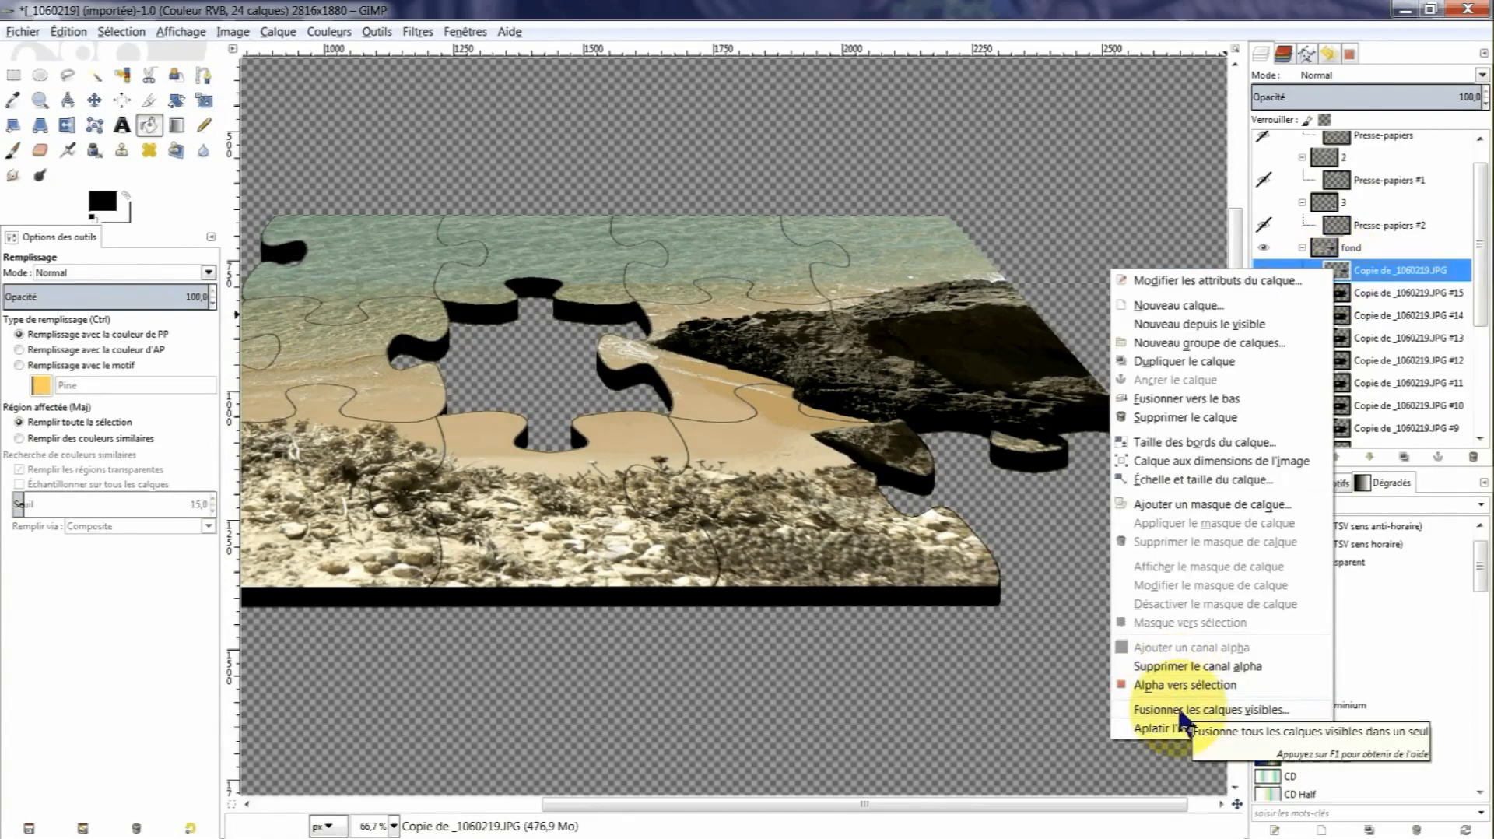
left_click(1178, 708)
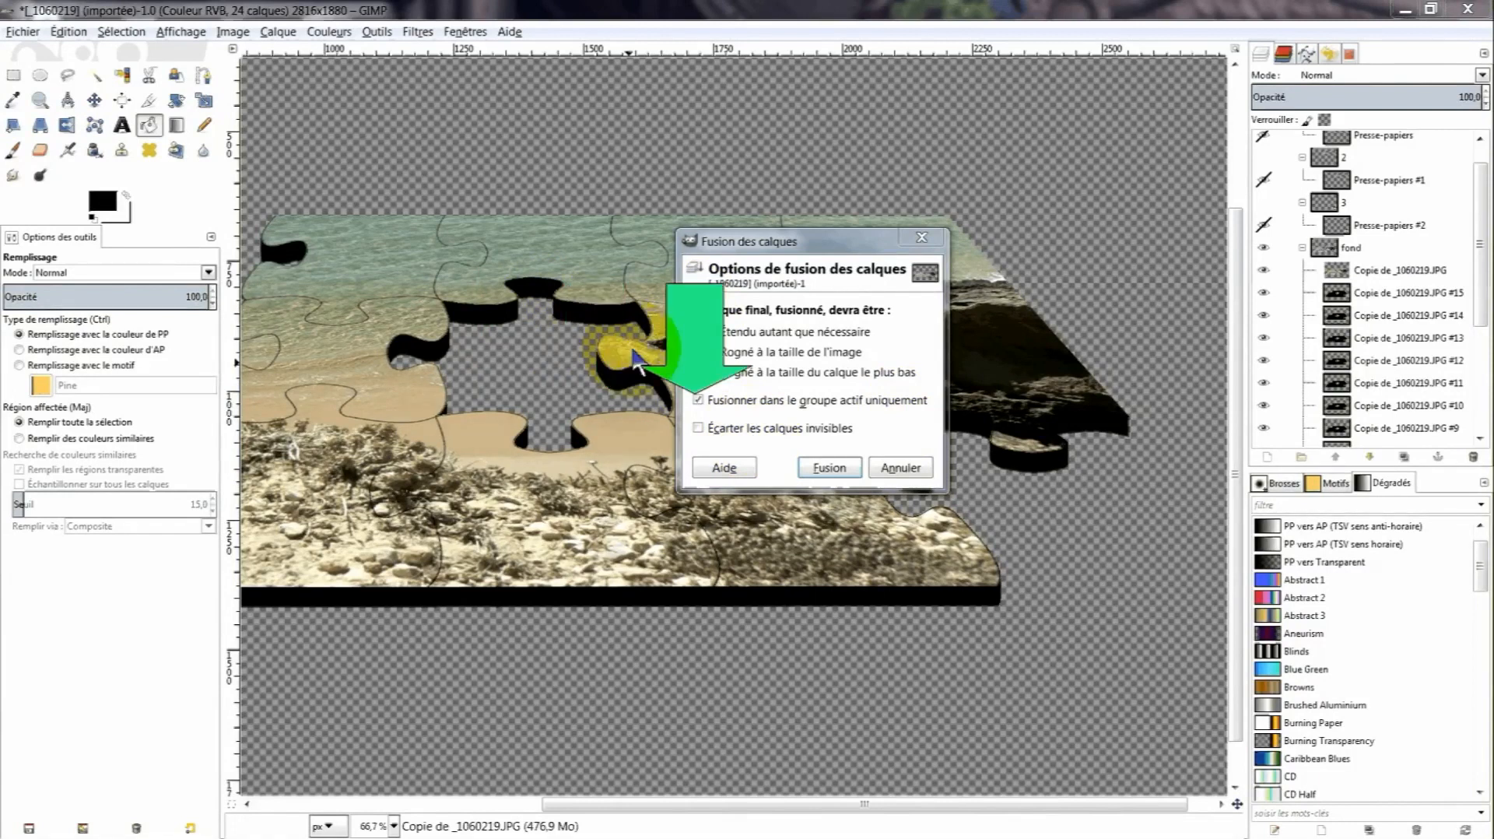
left_click(829, 468)
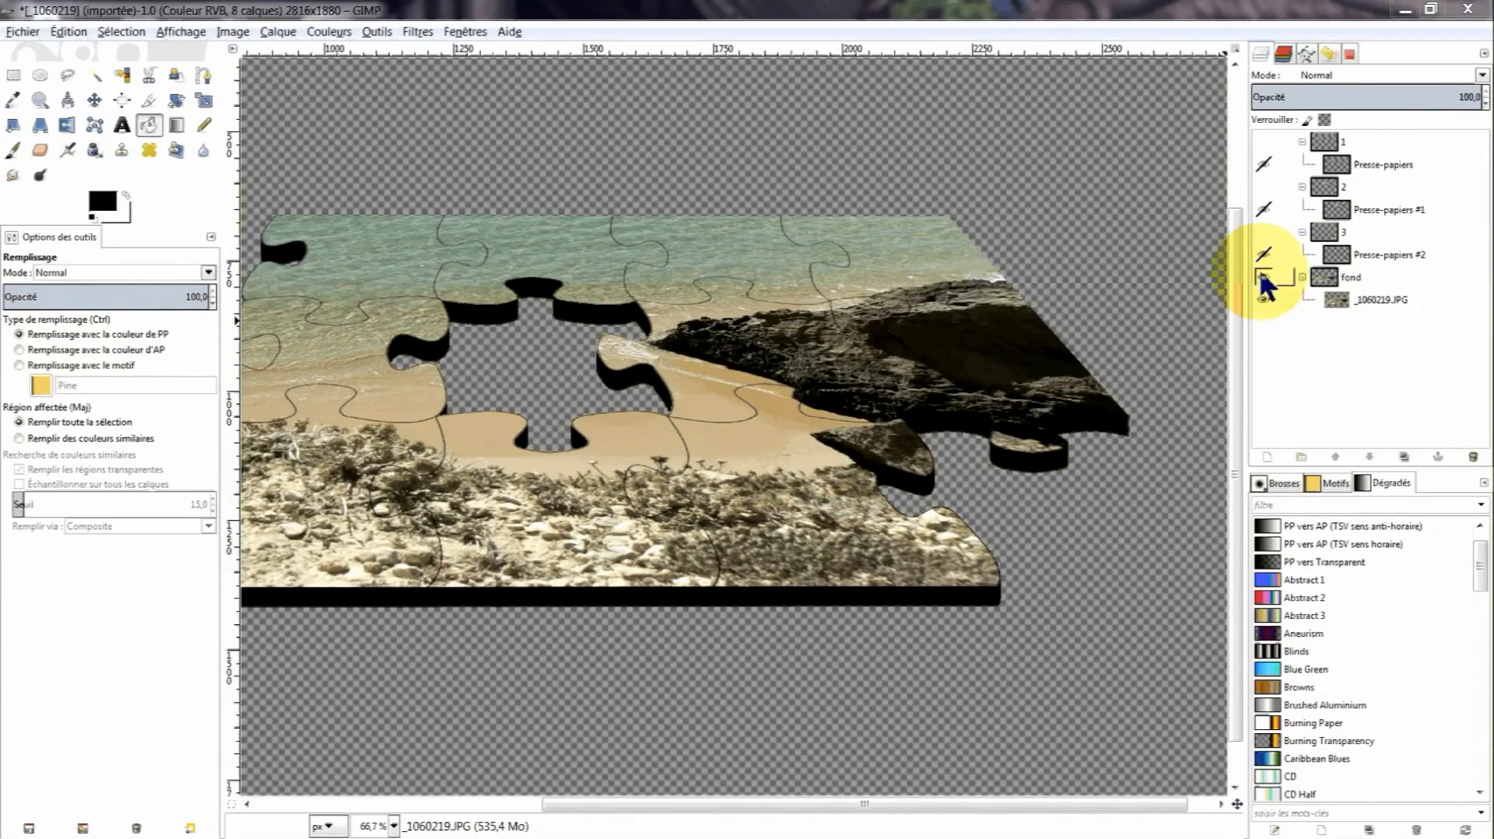
Show the puzzle piece in group 1 and duplicate its Presse-papiers layer.
left_click(1268, 142)
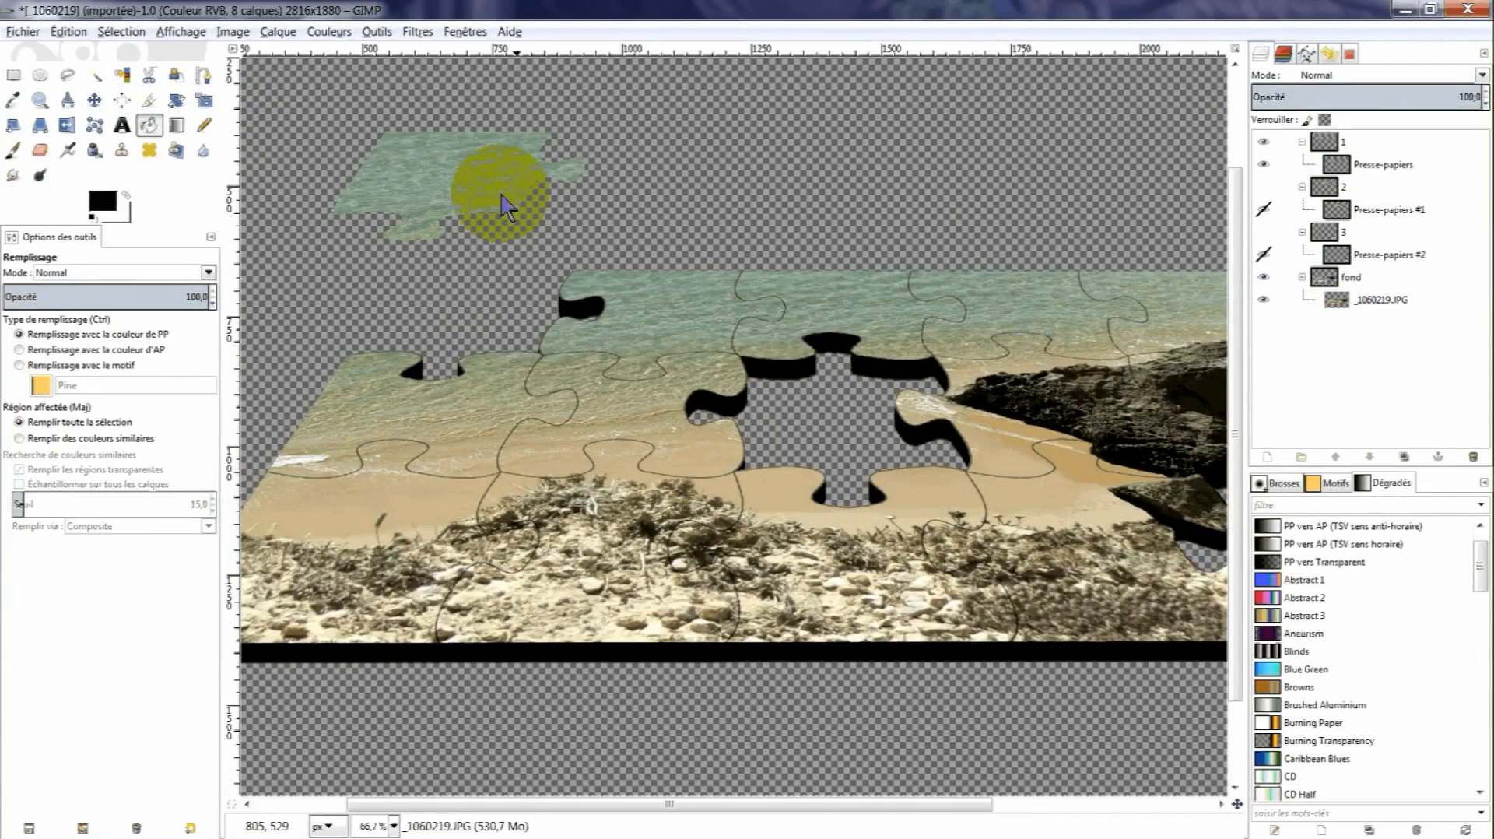
left_click(1344, 167)
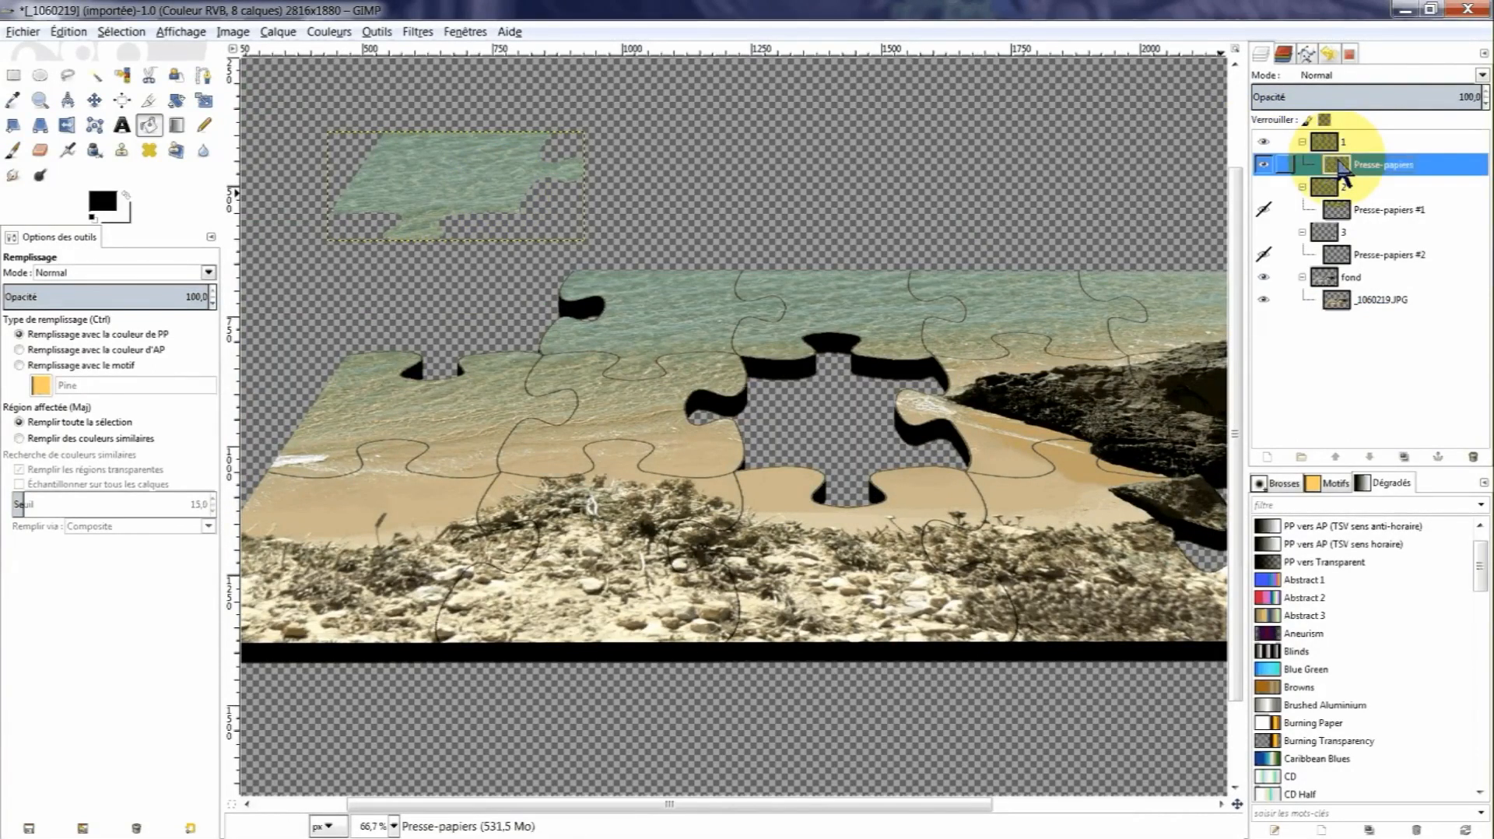
key("shift+ctrl+d")
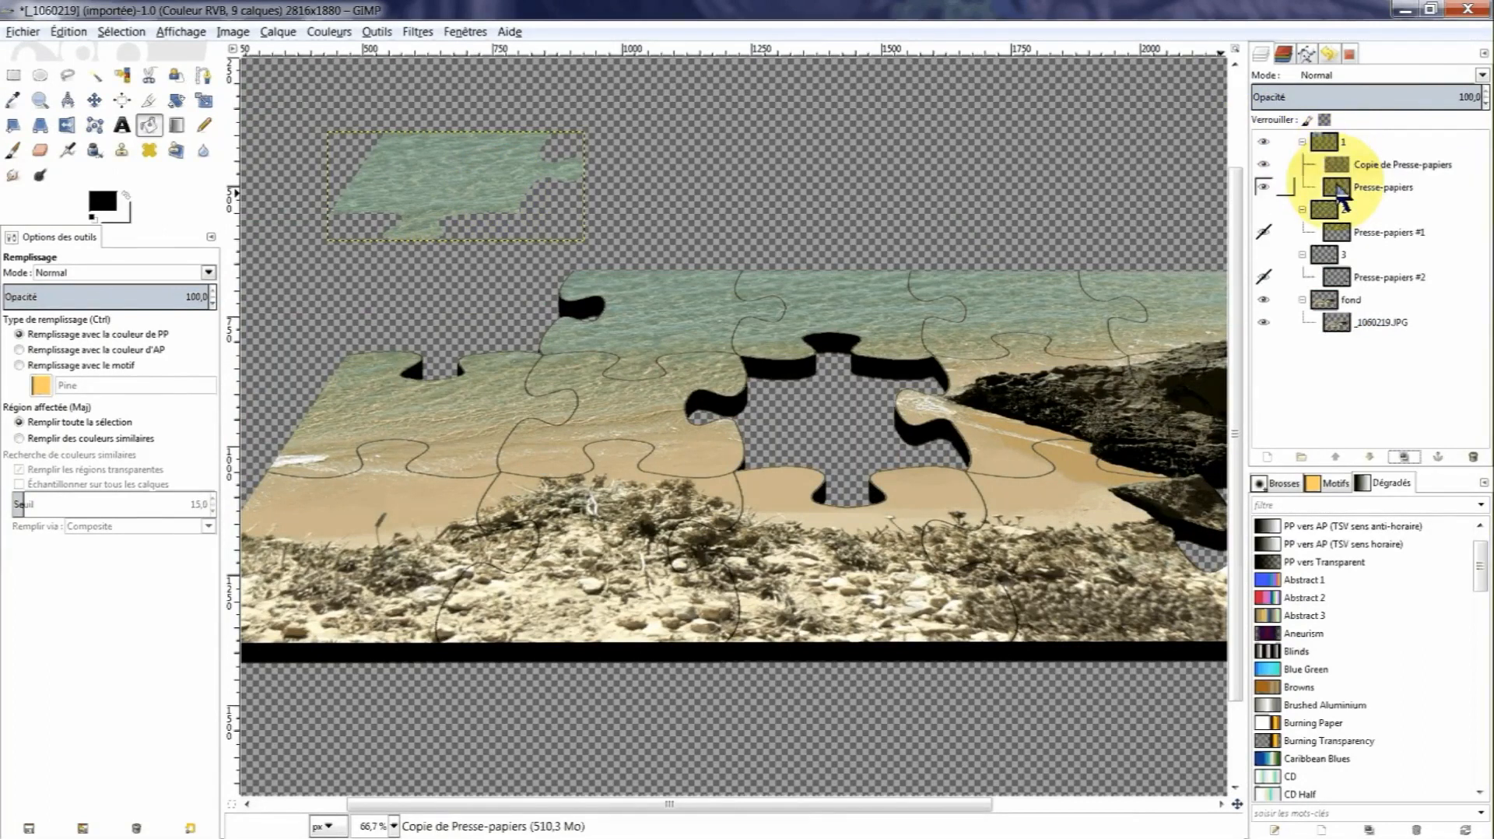
Convert the alpha of group 1's lower Presse-papiers layer to a selection and fill it with black.
left_click(1344, 195)
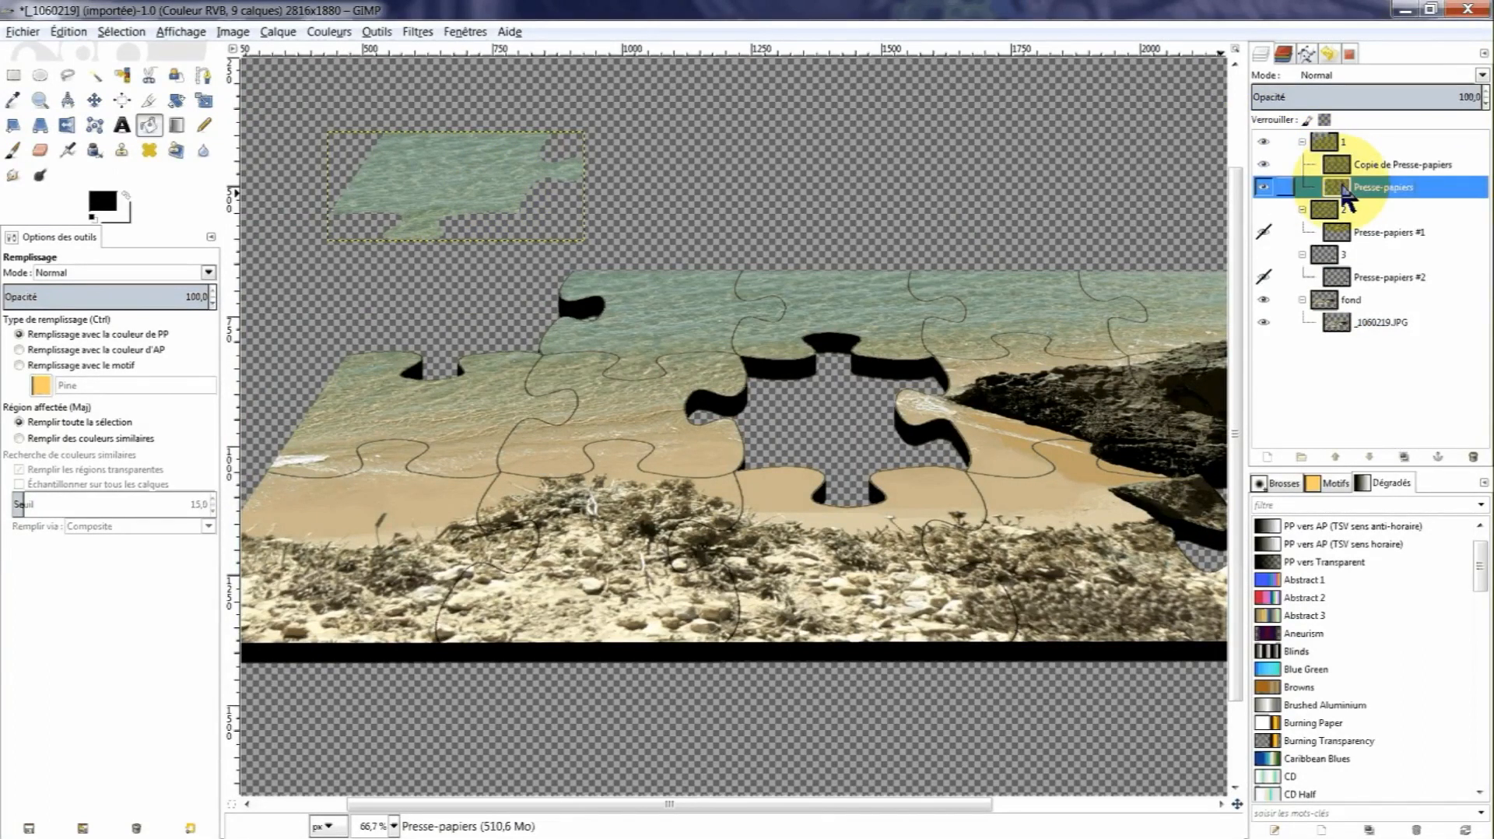
right_click(1344, 192)
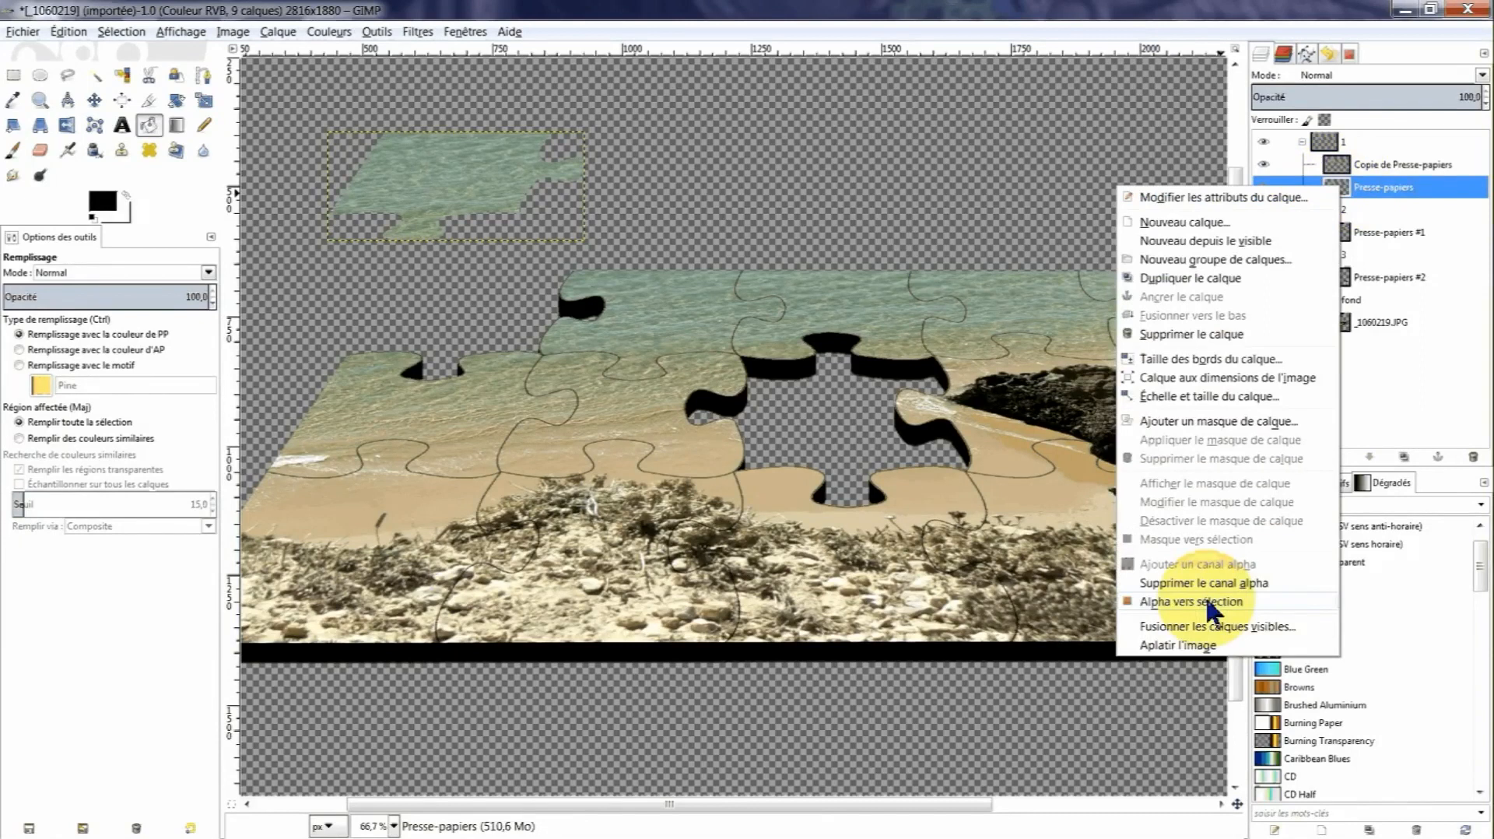
left_click(1212, 603)
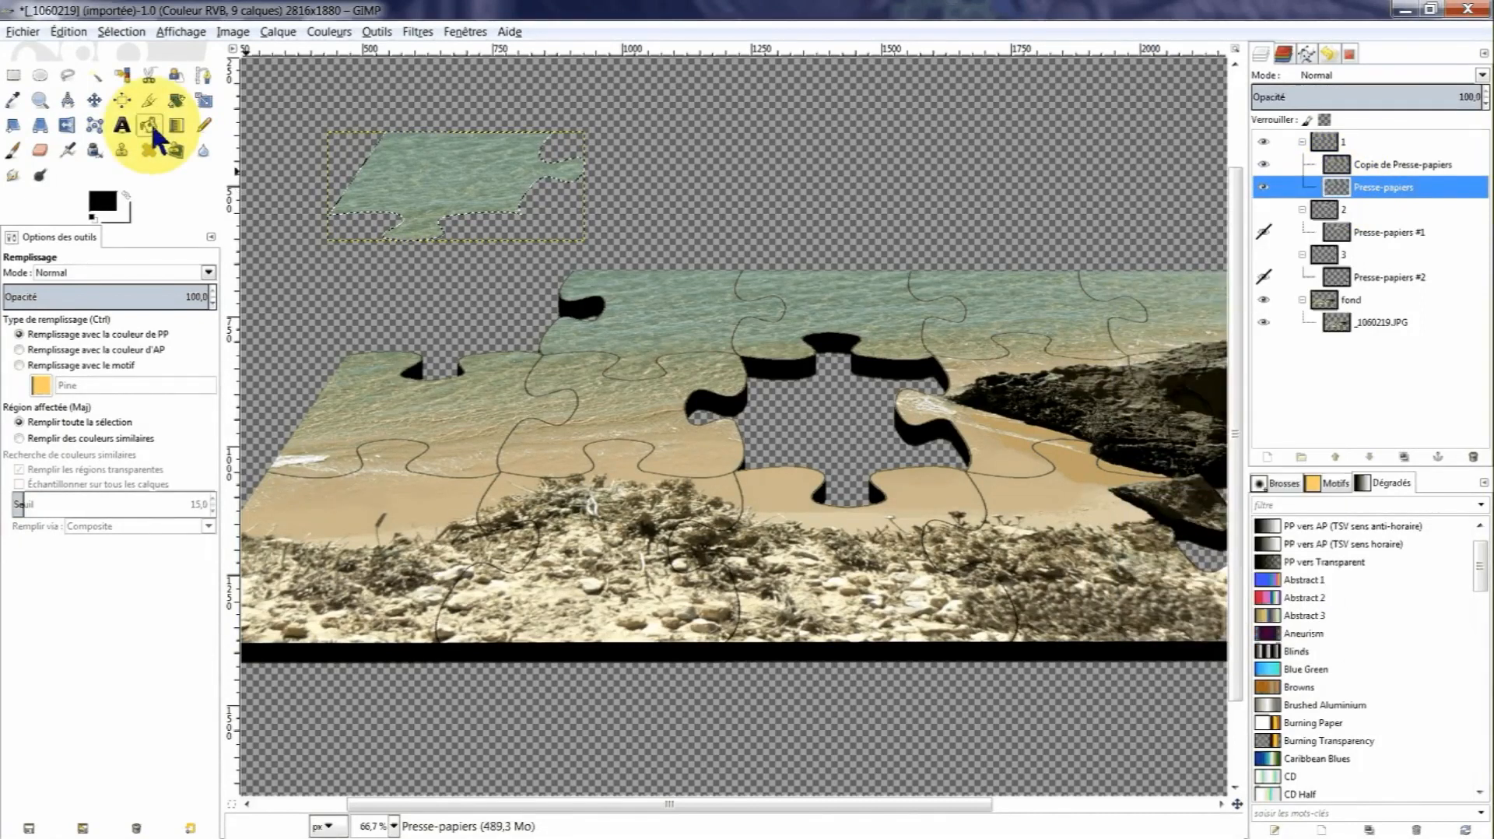
left_click(410, 161)
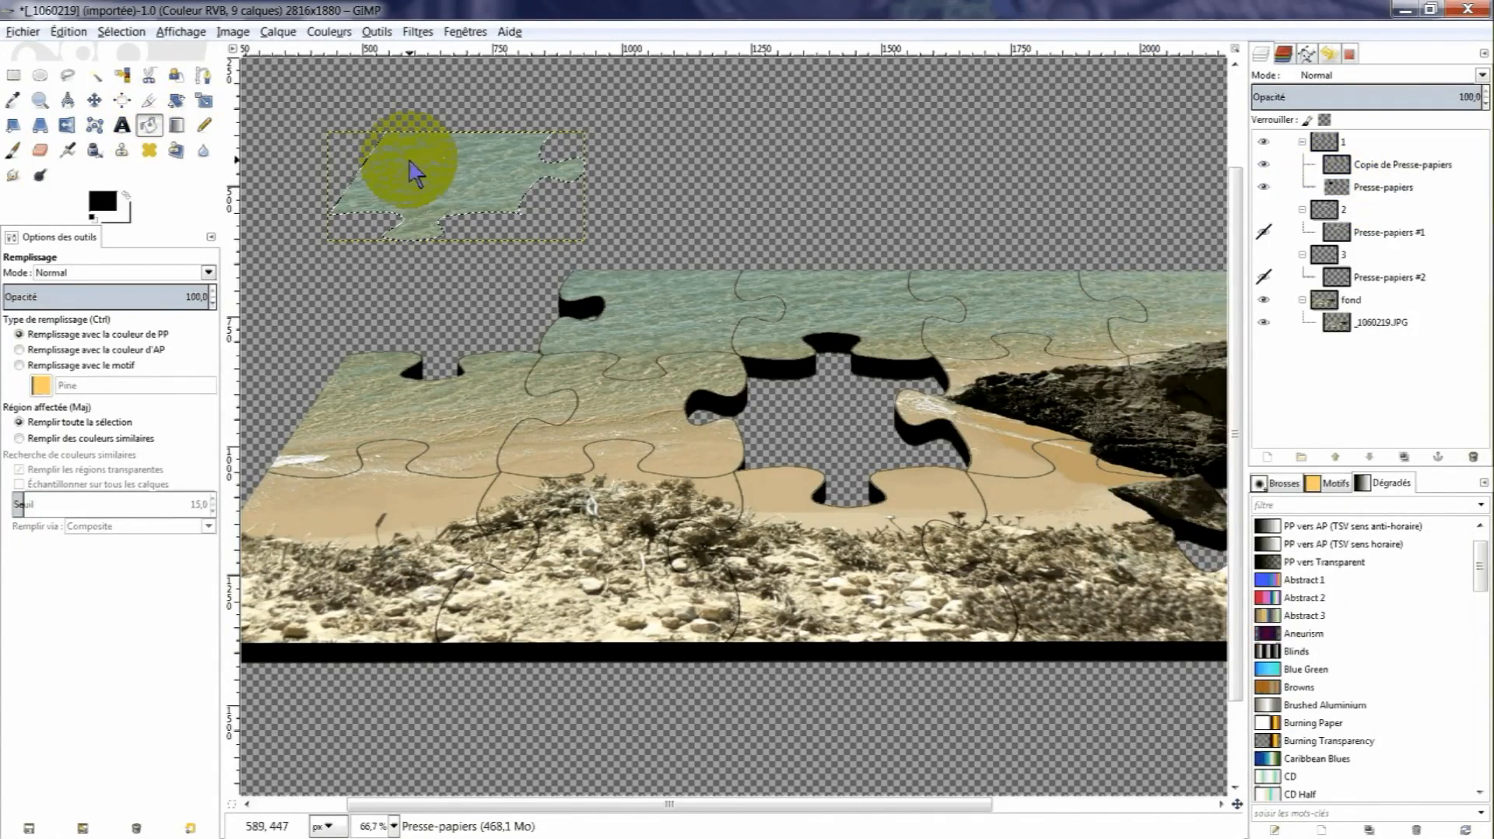
Resize both Copie de Presse-papiers and Presse-papiers in group 1 to the image dimensions.
left_click(1342, 191)
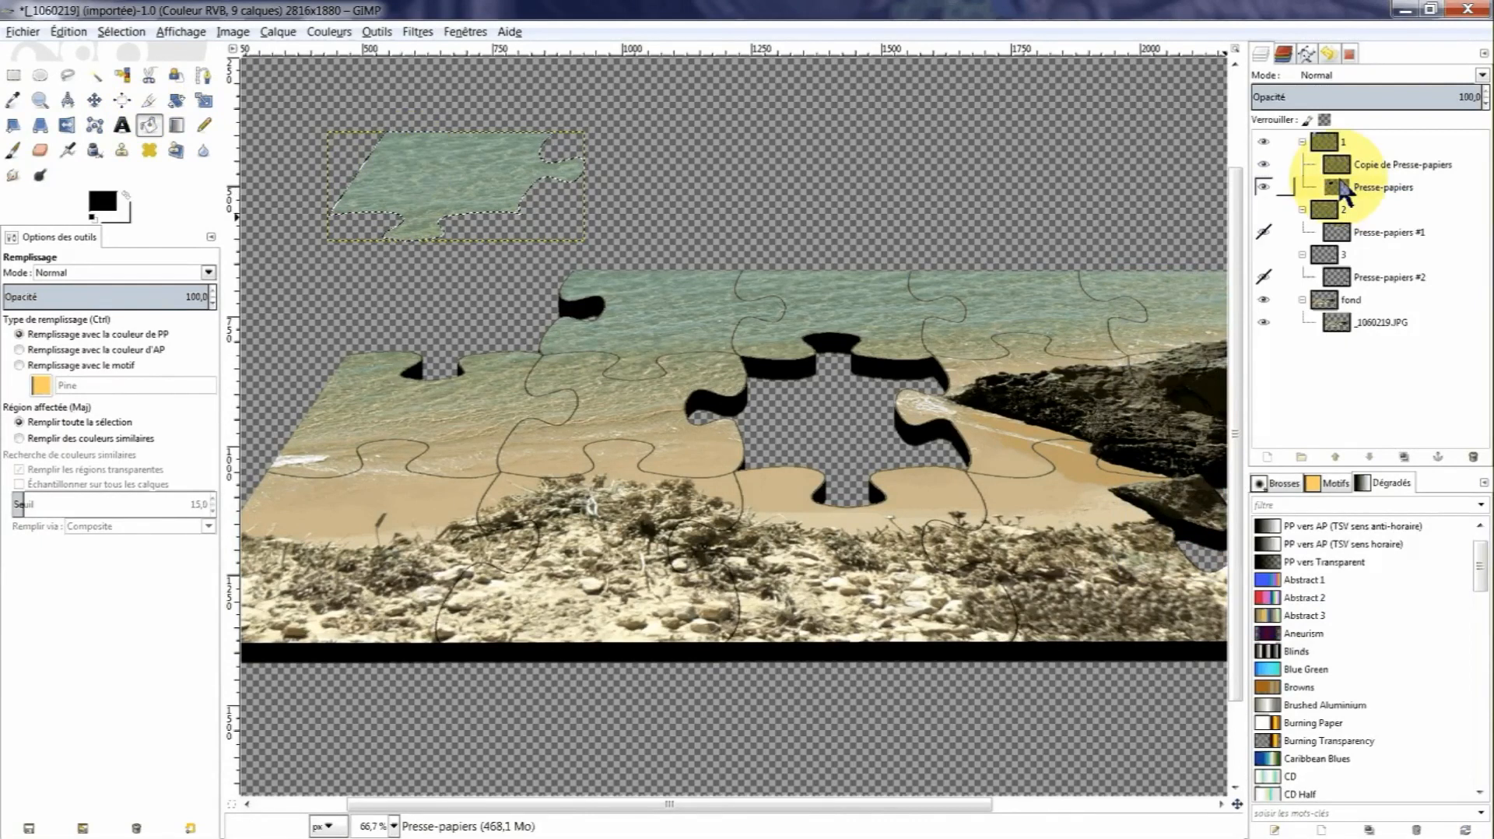
right_click(1337, 165)
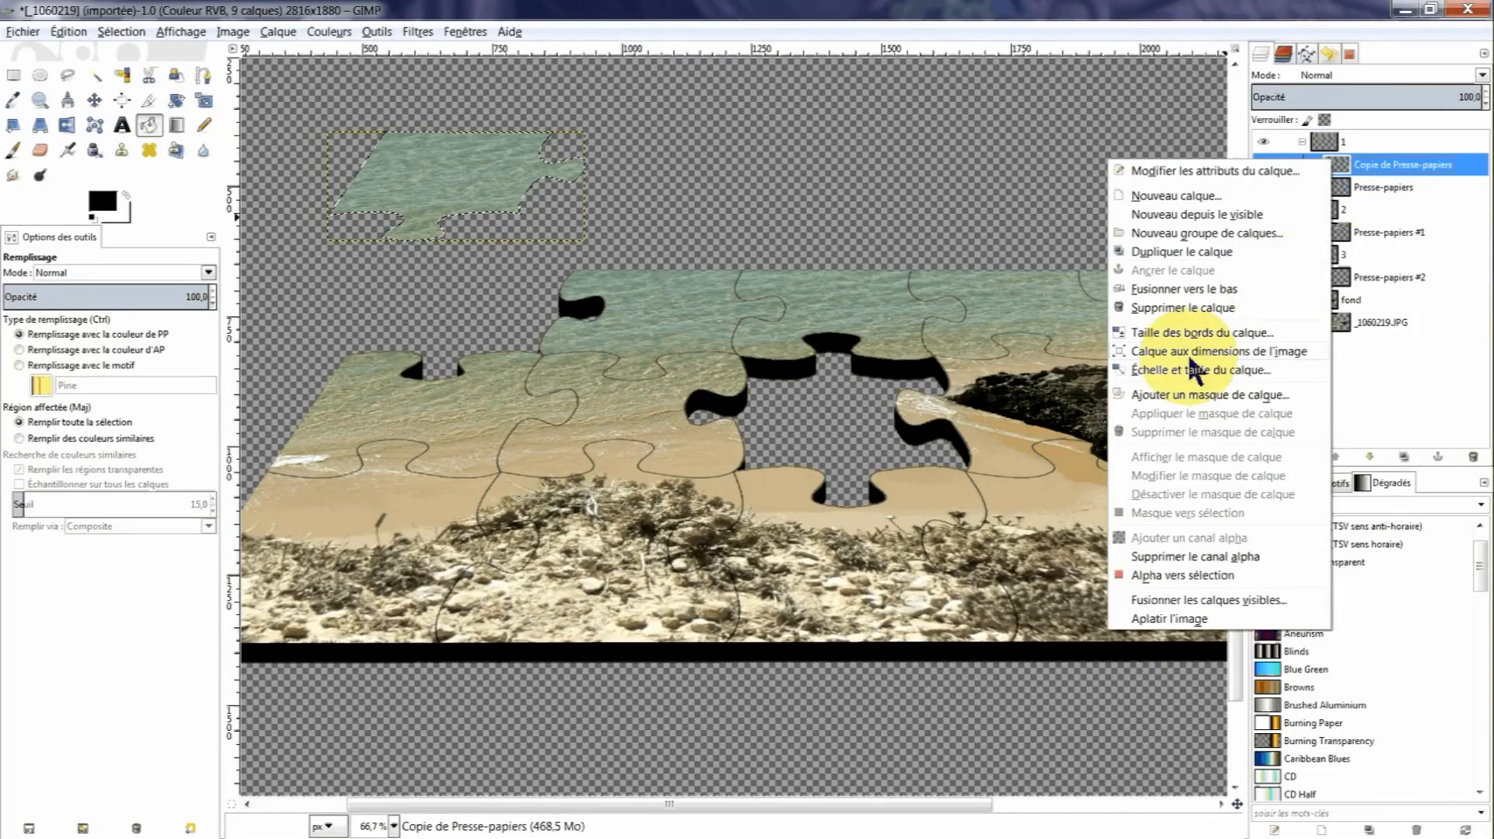
left_click(1228, 356)
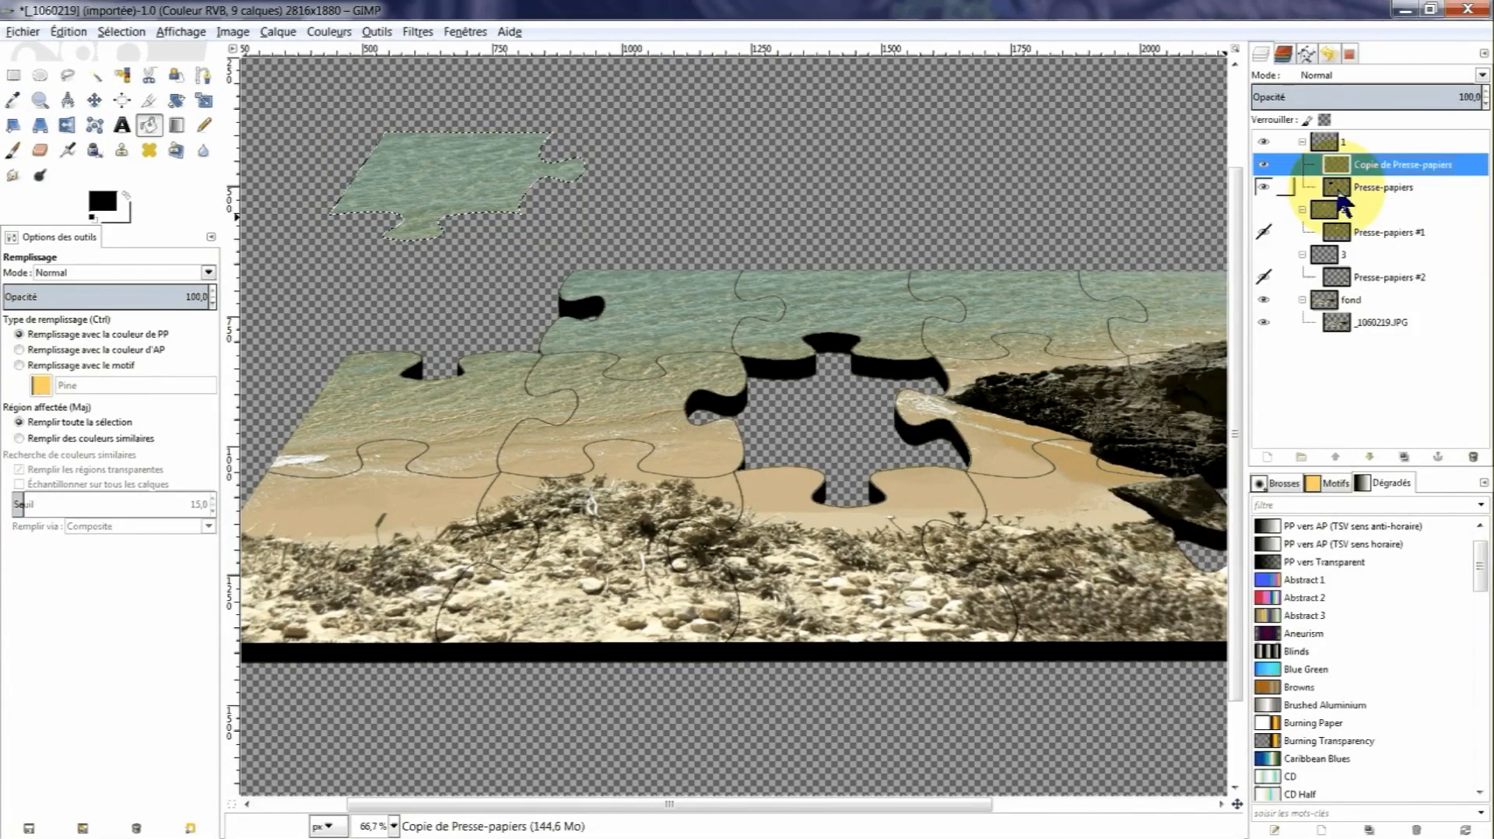
right_click(1339, 191)
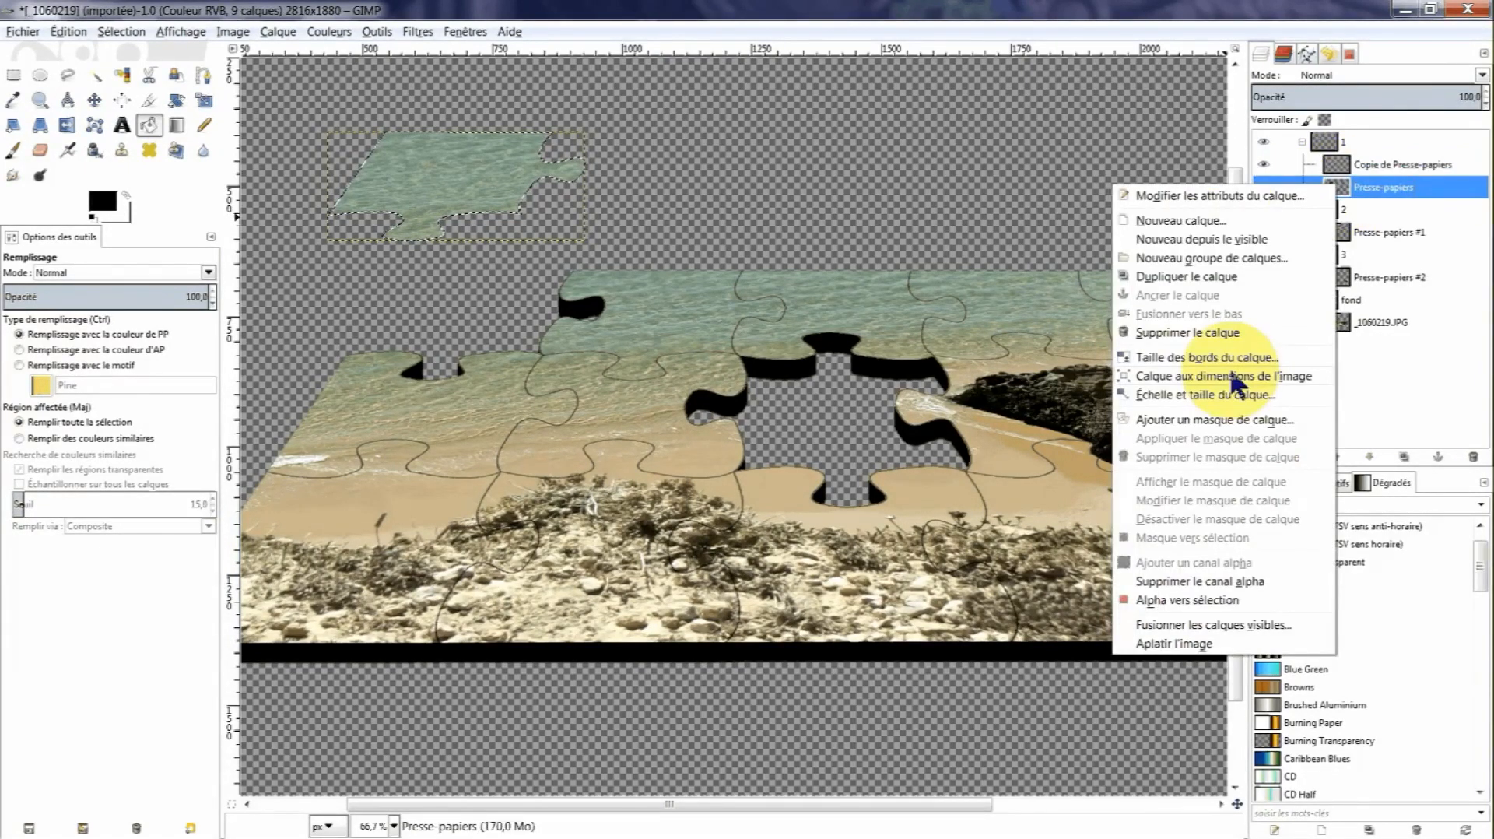
left_click(1237, 378)
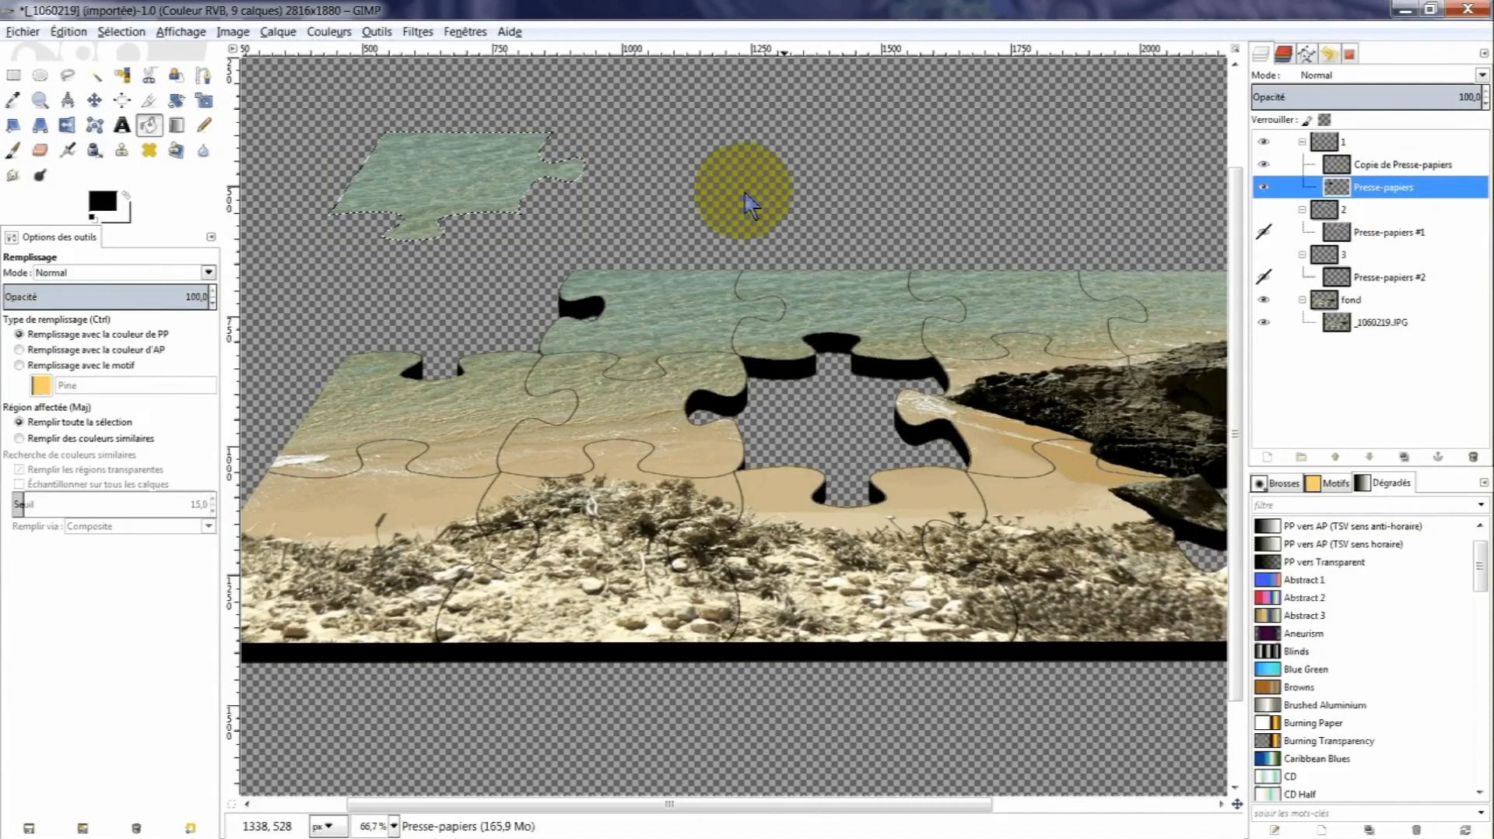
Clear the selection and repeat the last motion blur on the black Presse-papiers layer.
left_click(121, 32)
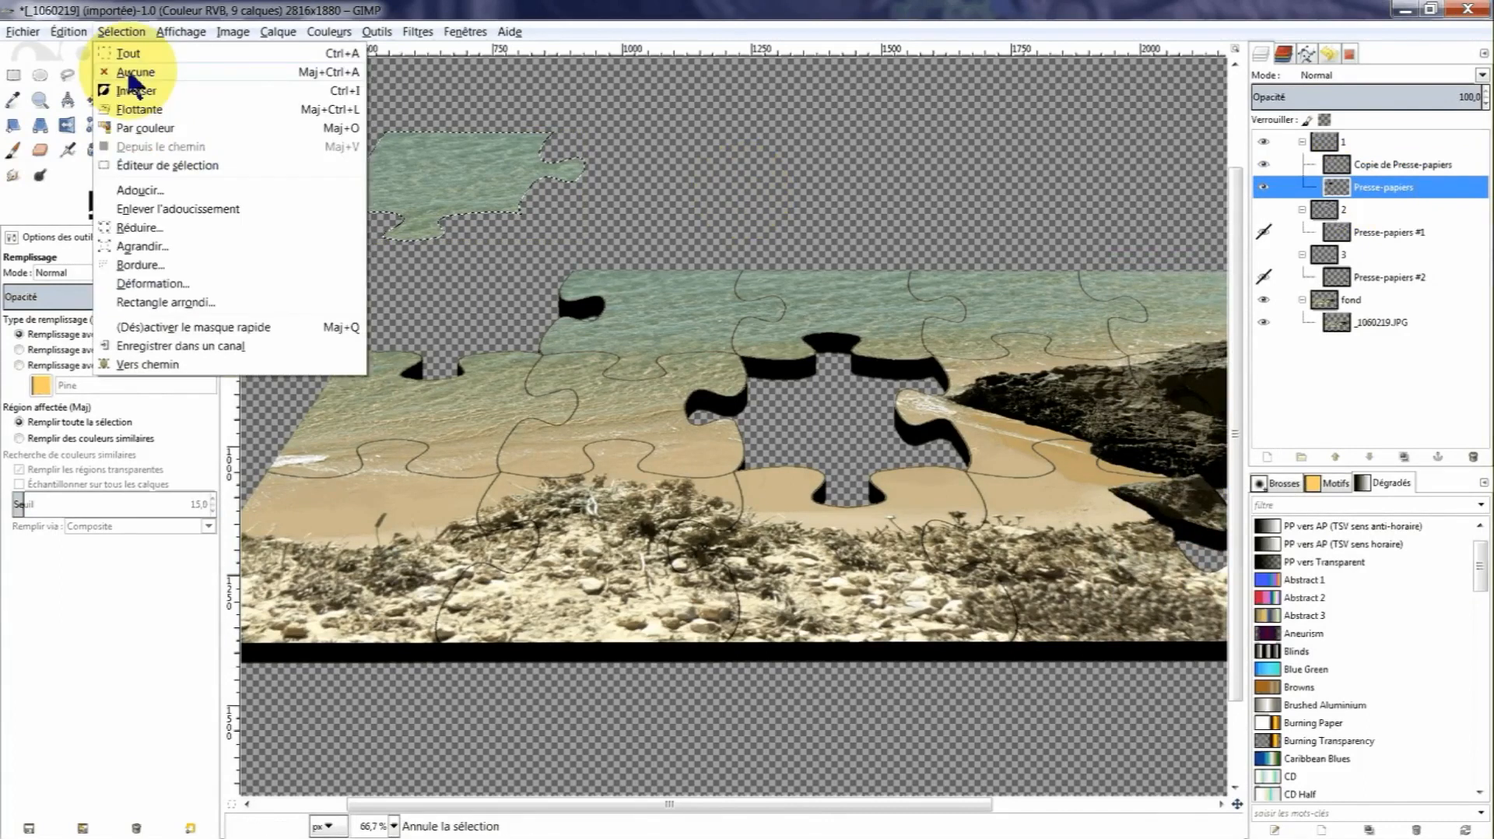
left_click(135, 73)
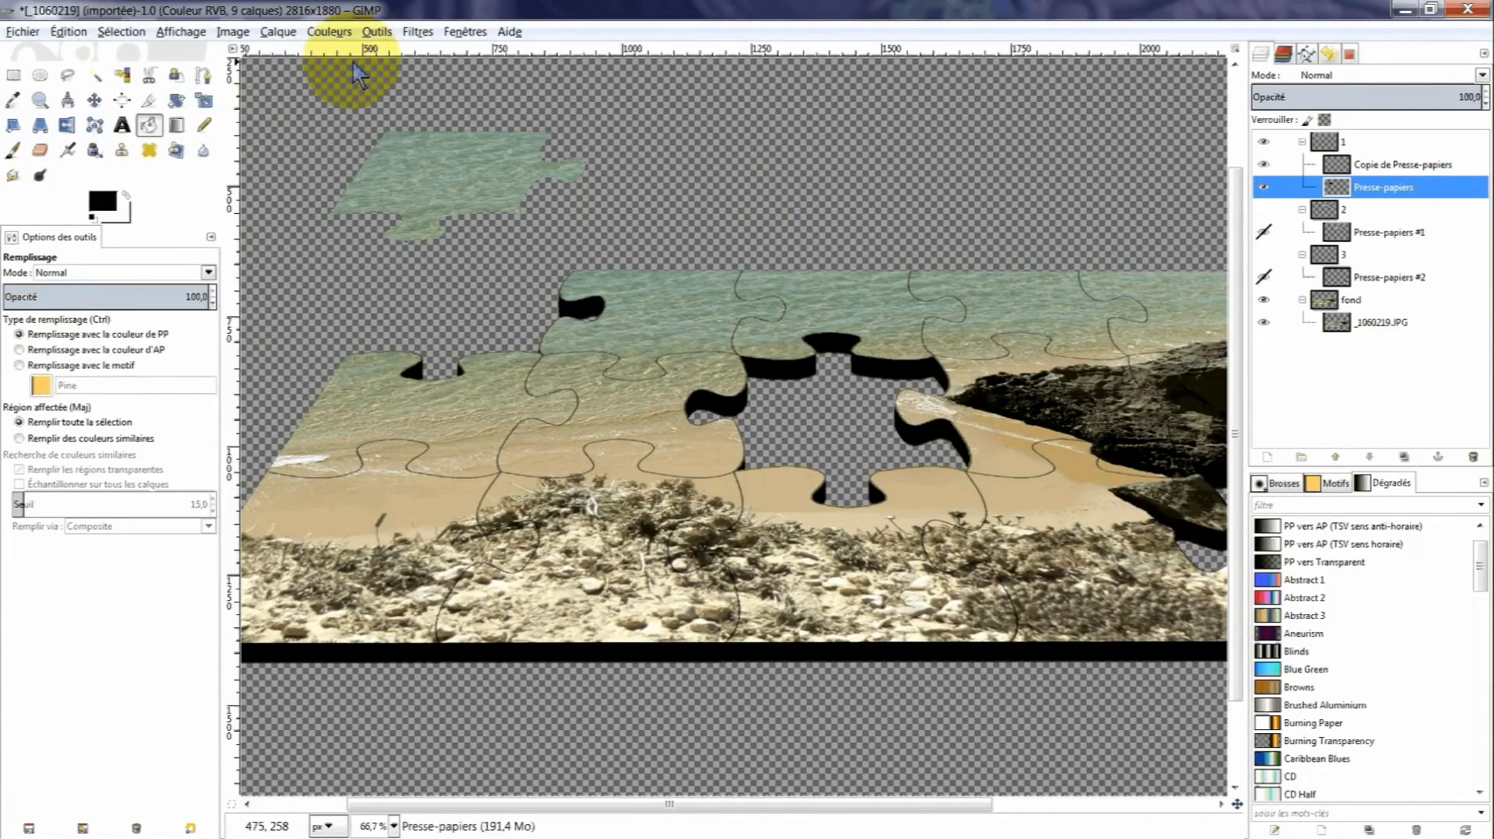
left_click(417, 31)
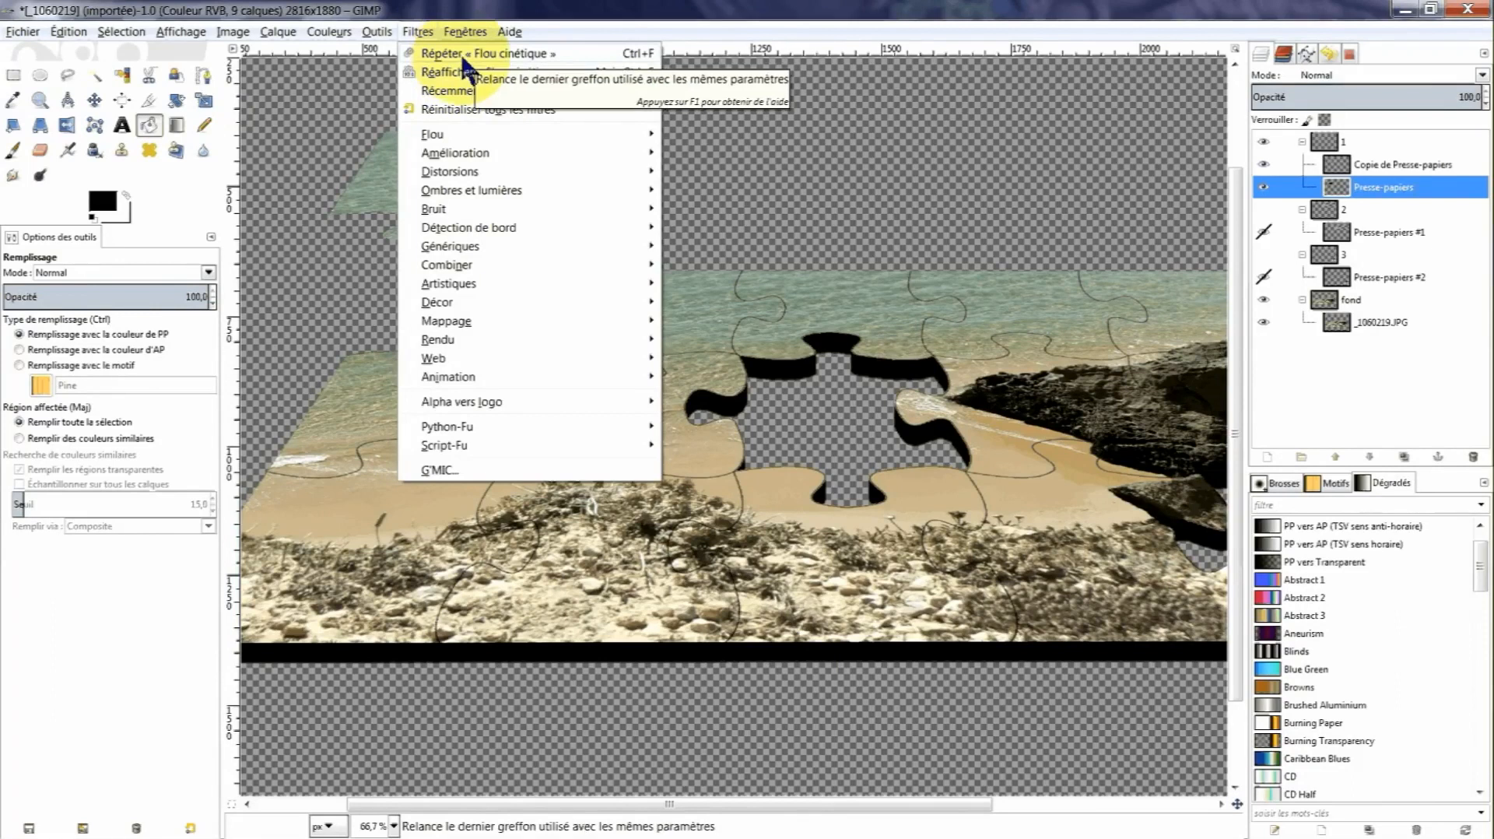
left_click(527, 55)
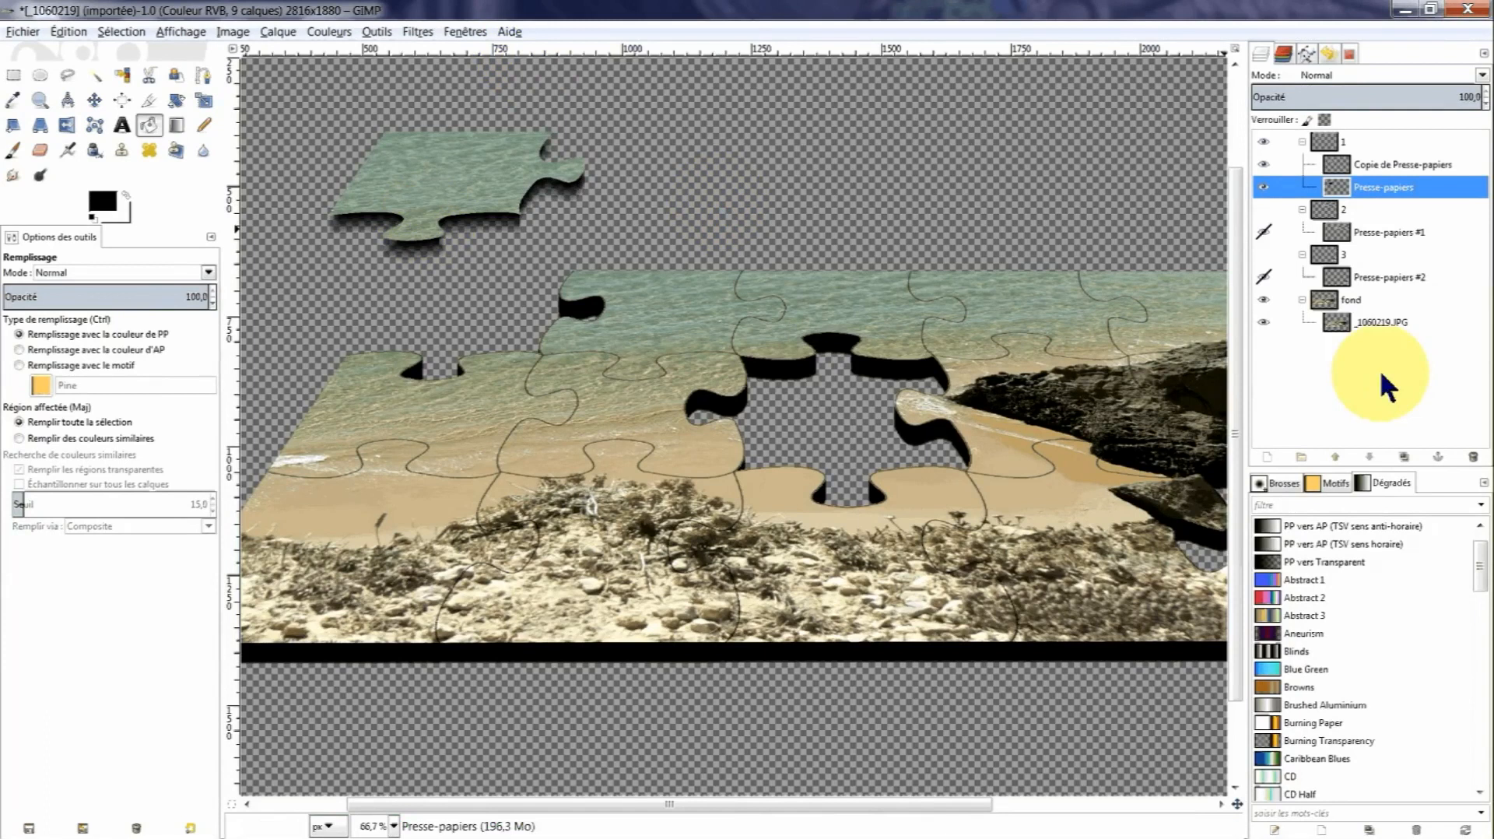
Duplicate the blurred black Presse-papiers layer 12 times within group 1 and check the piece's thickened dark edge.
left_click(1404, 456)
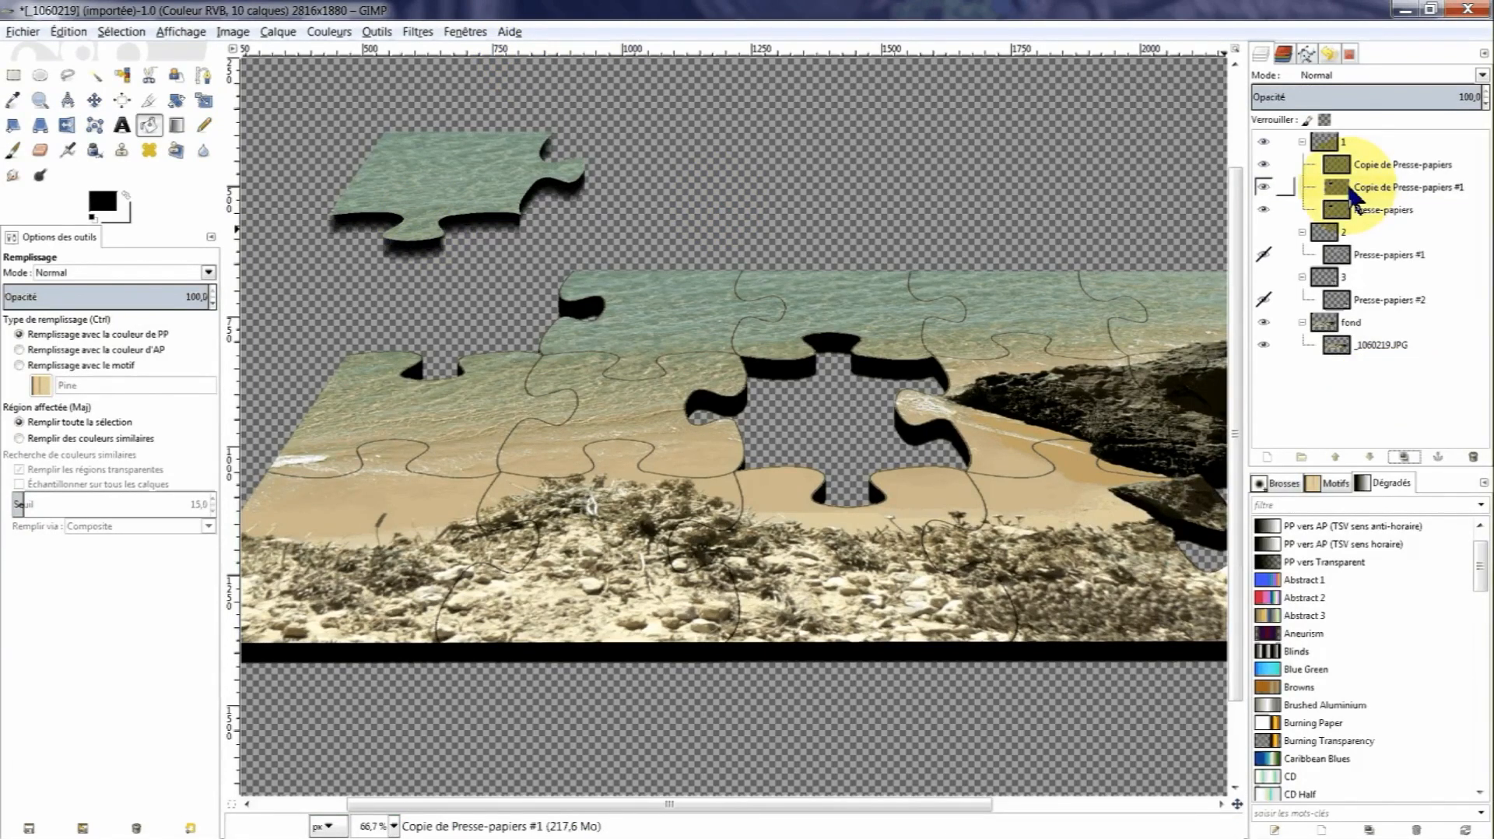
left_click(1264, 165)
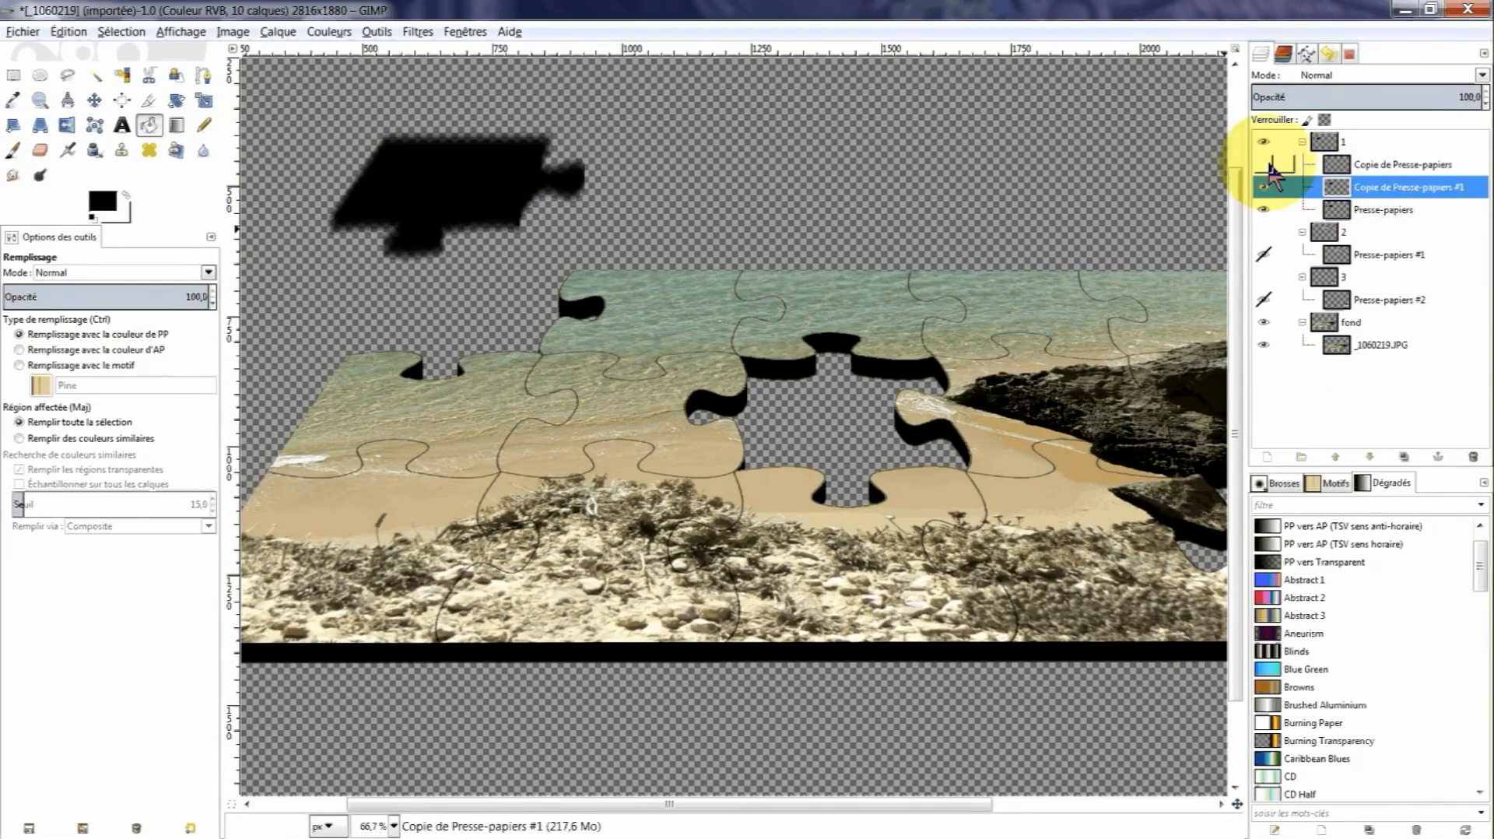
left_click(1265, 165)
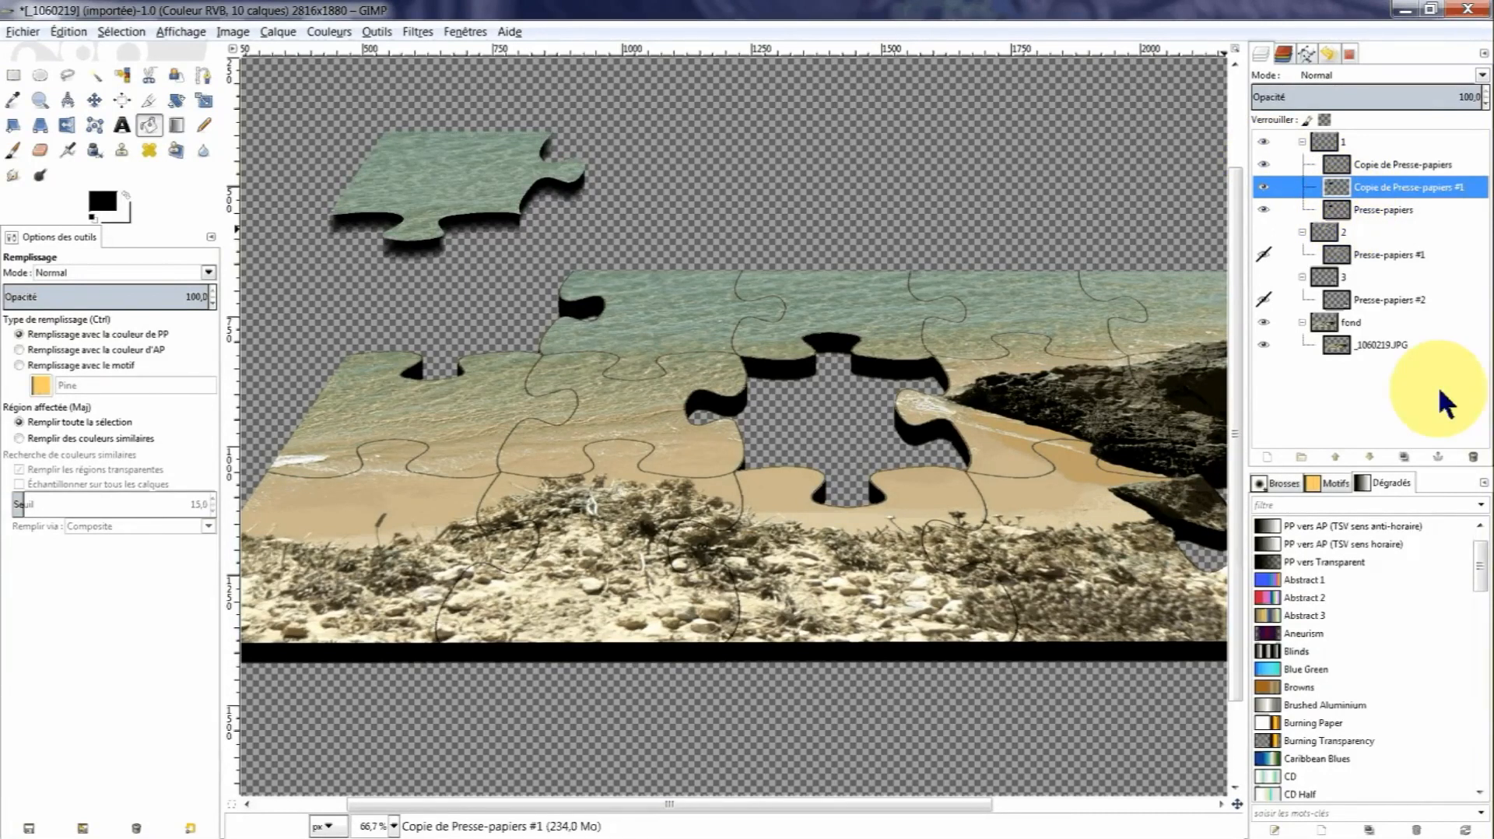
left_click(1404, 458)
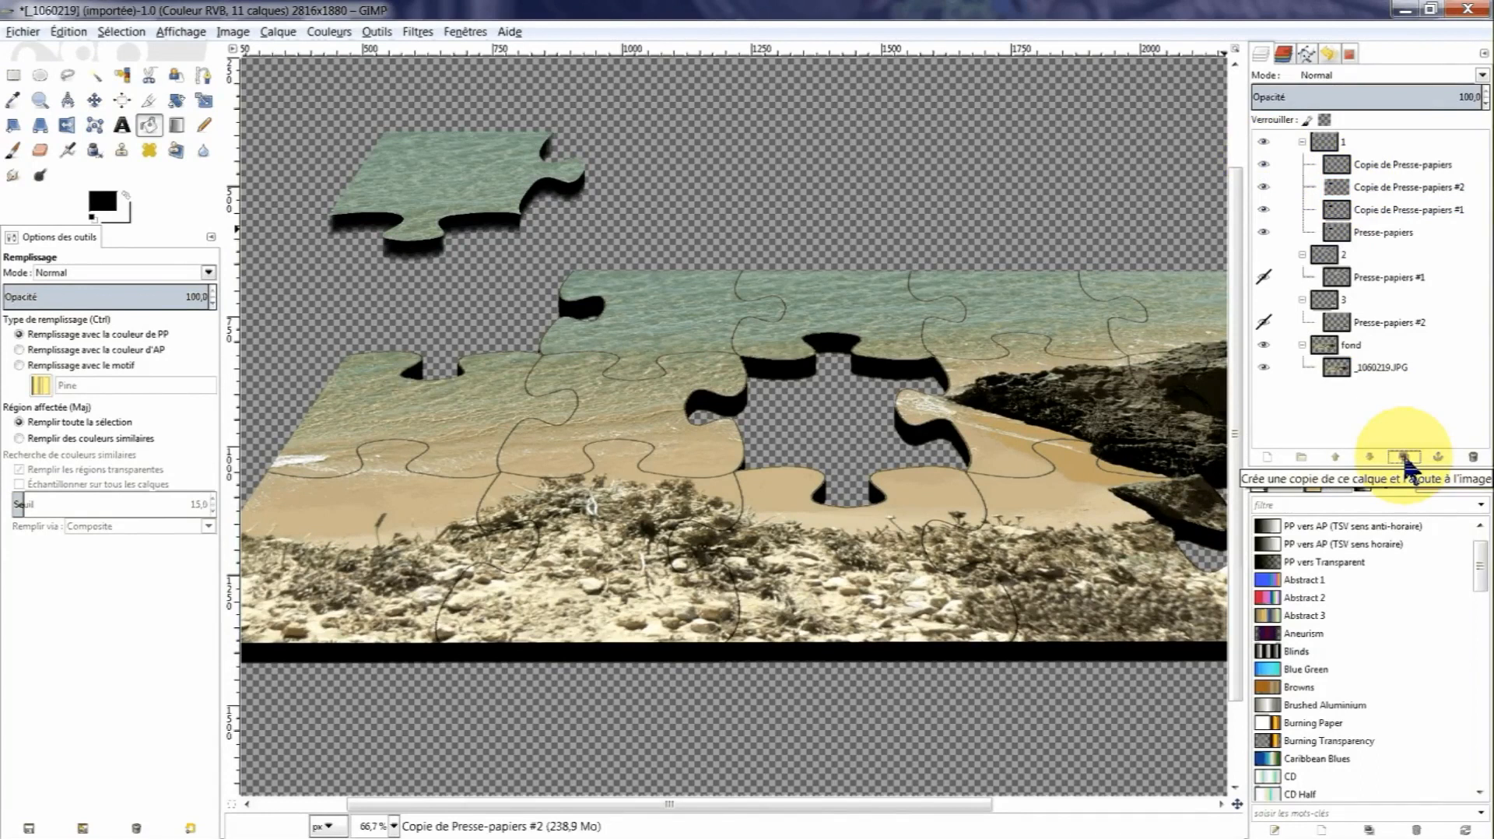
left_click(1403, 458)
left_click(1404, 457)
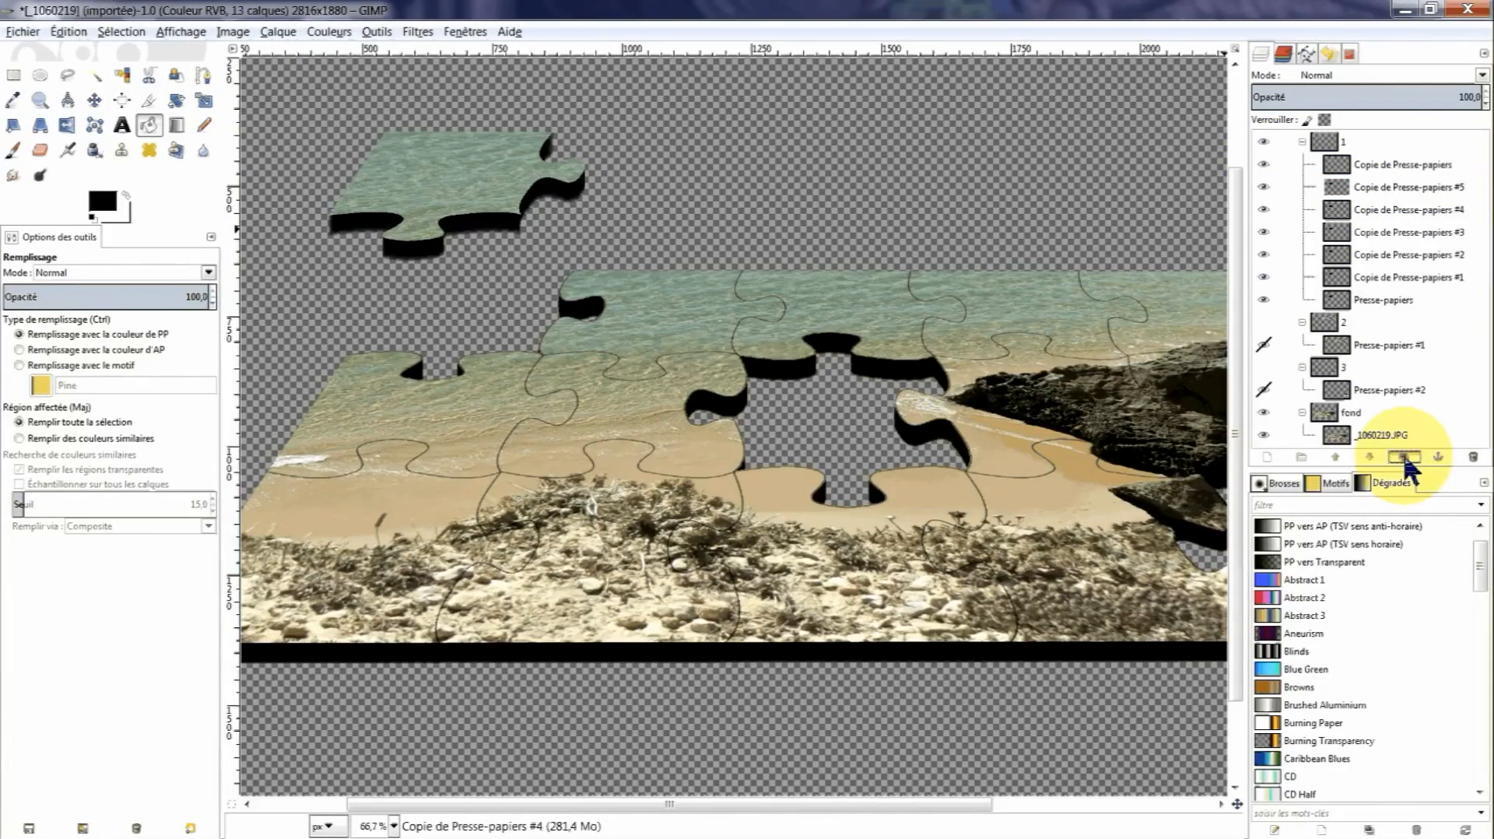
left_click(1404, 458)
left_click(1403, 458)
left_click(1403, 458)
left_click(1403, 458)
left_click(1404, 457)
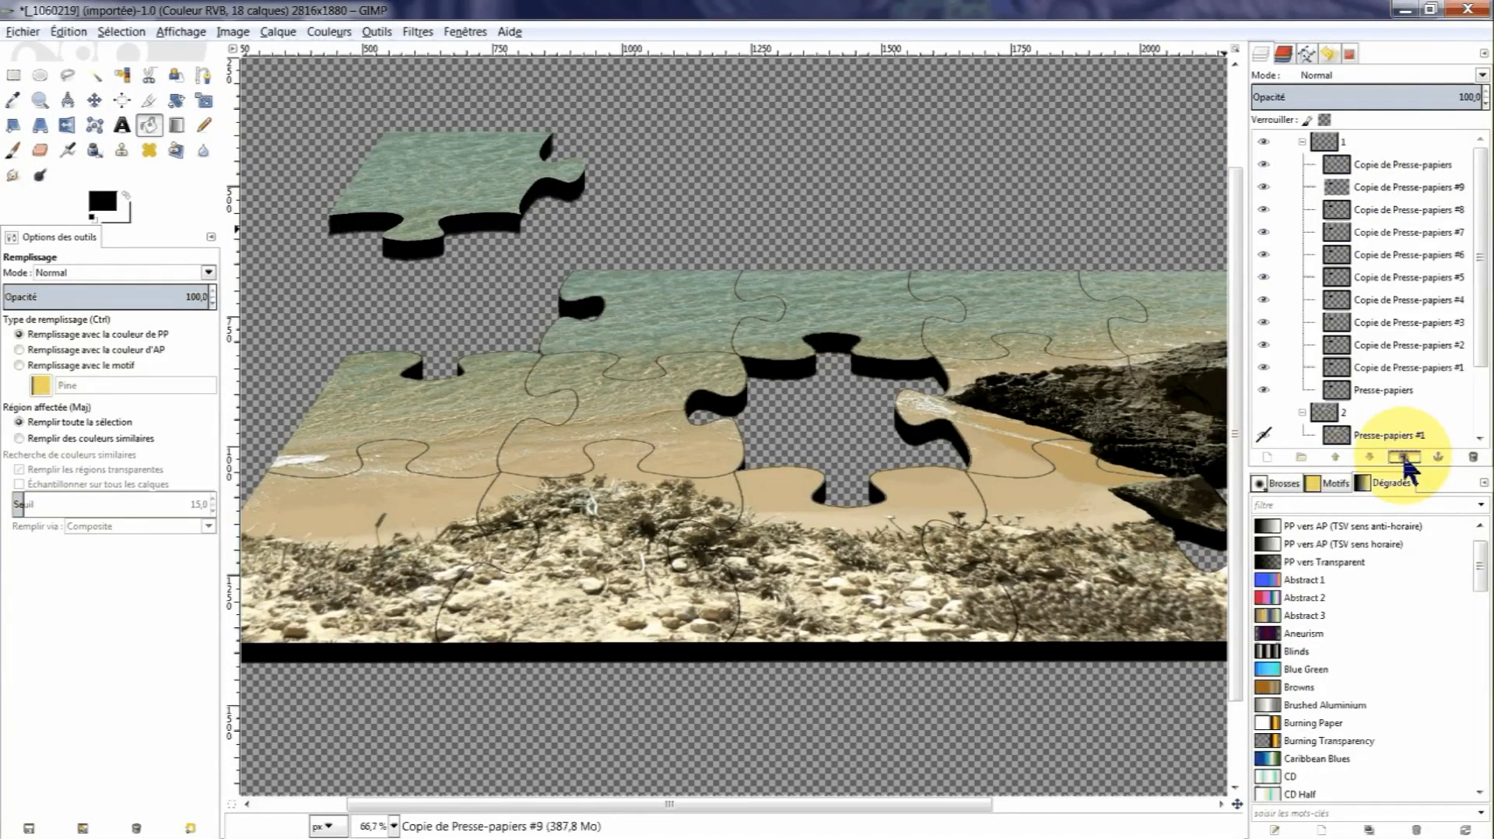
left_click(1404, 458)
left_click(1404, 457)
left_click(1403, 458)
scroll(430, 263, "up", 3)
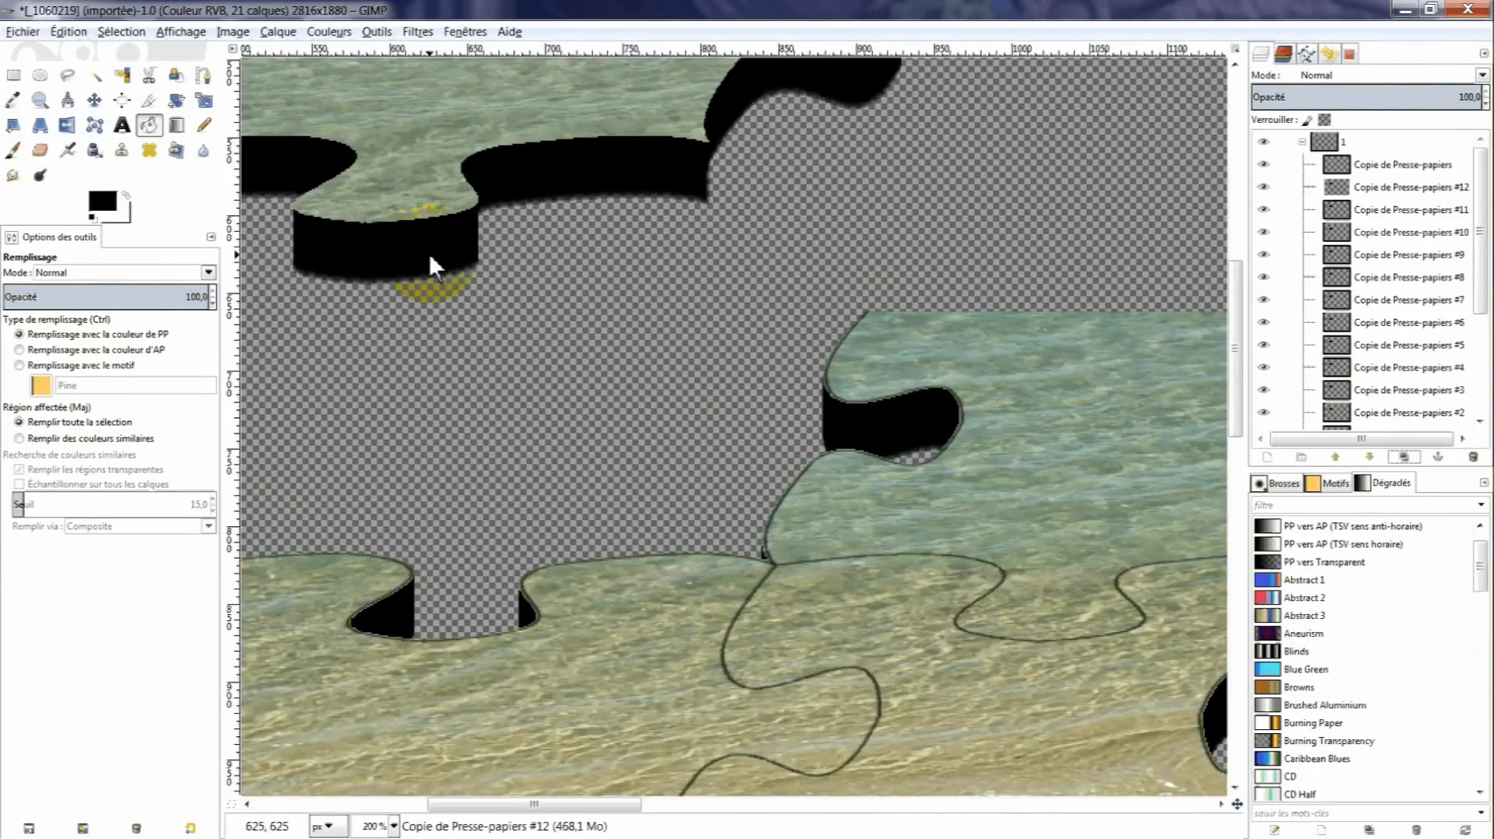
scroll(897, 315, "down", 3)
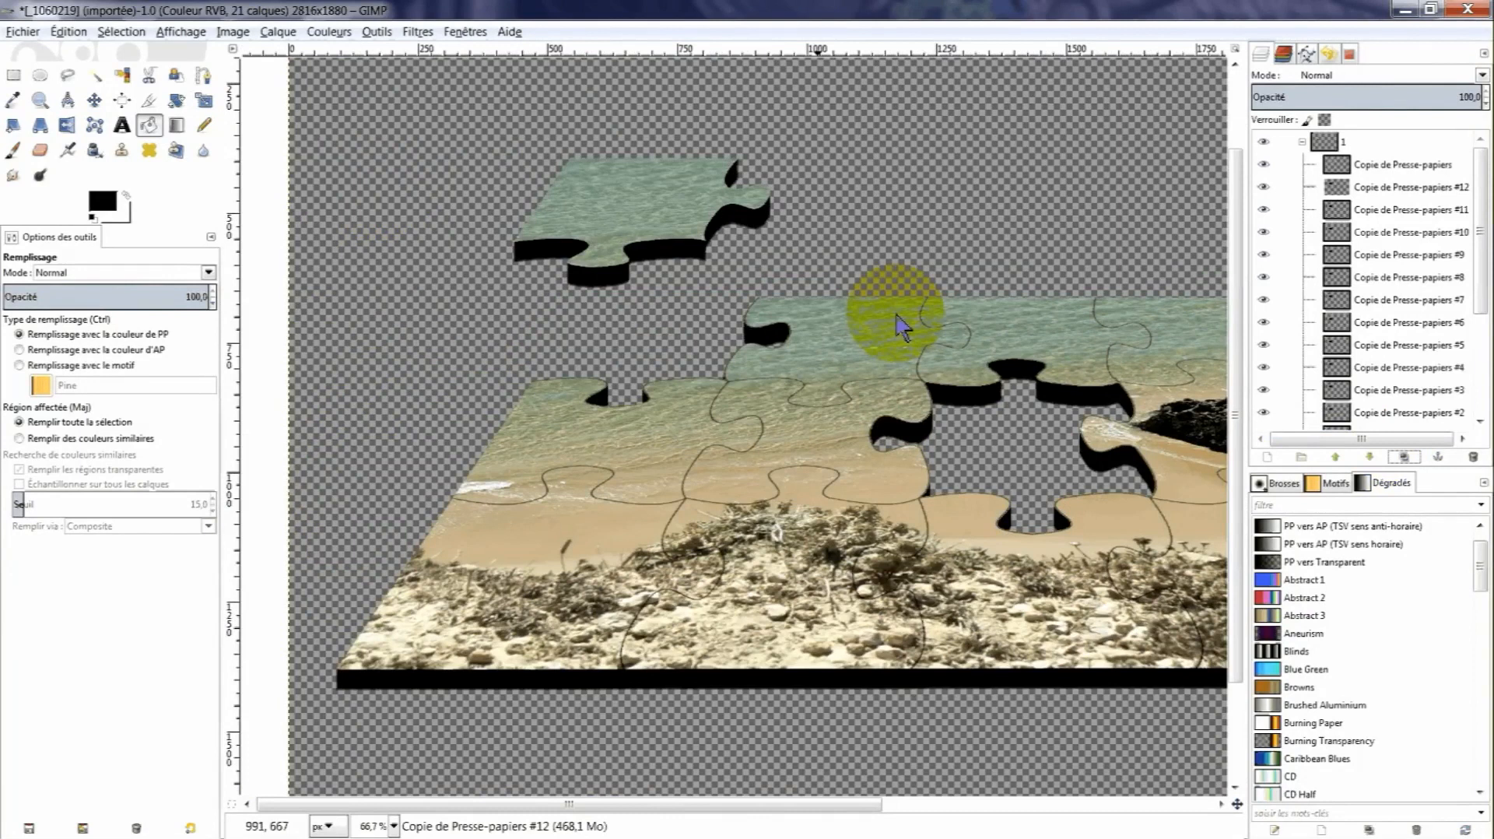
Merge the visible layers inside group 1 only, extending the result as necessary.
left_click(1335, 166)
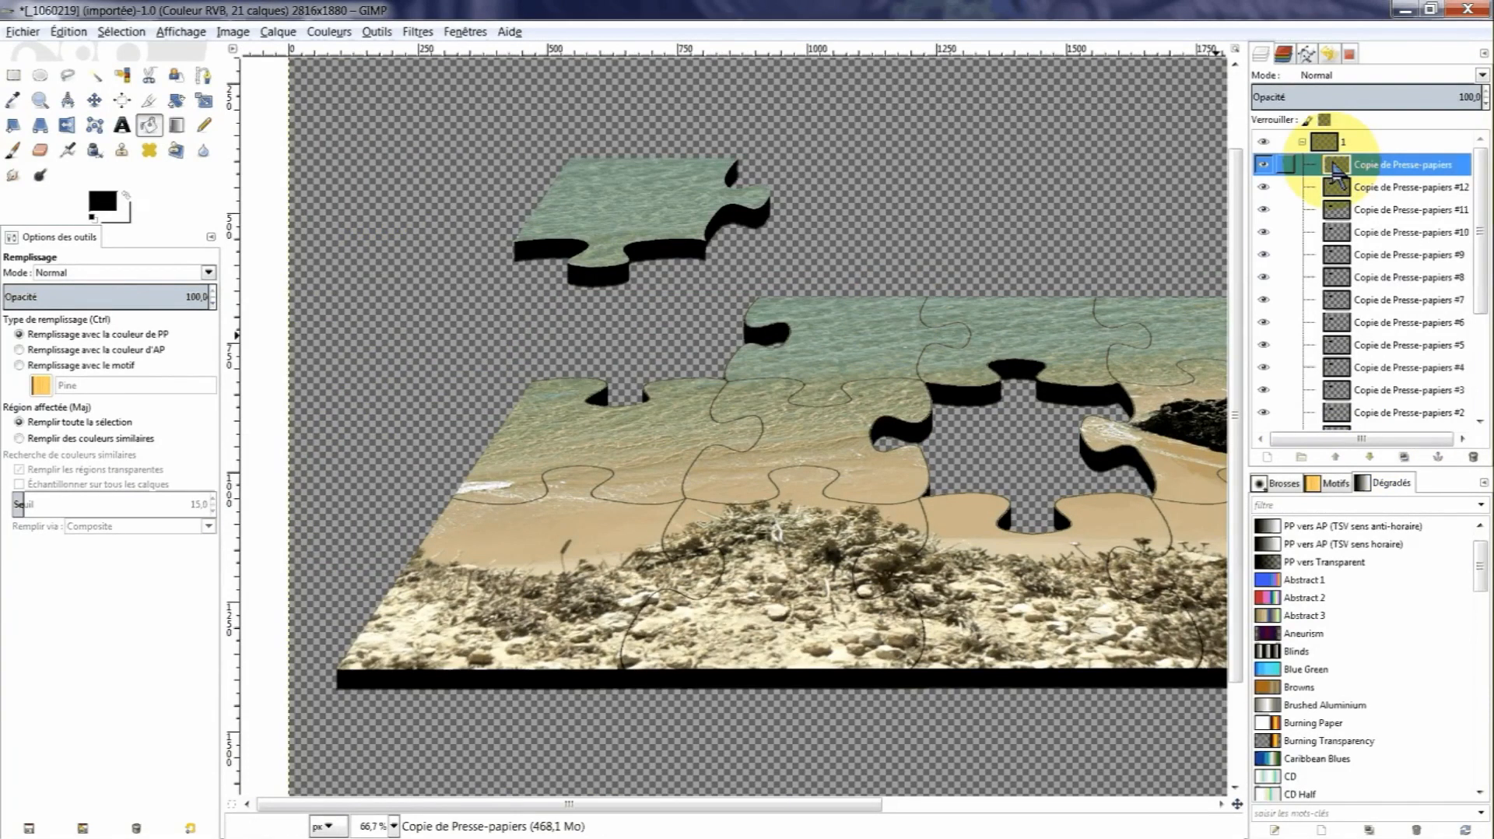
right_click(1334, 165)
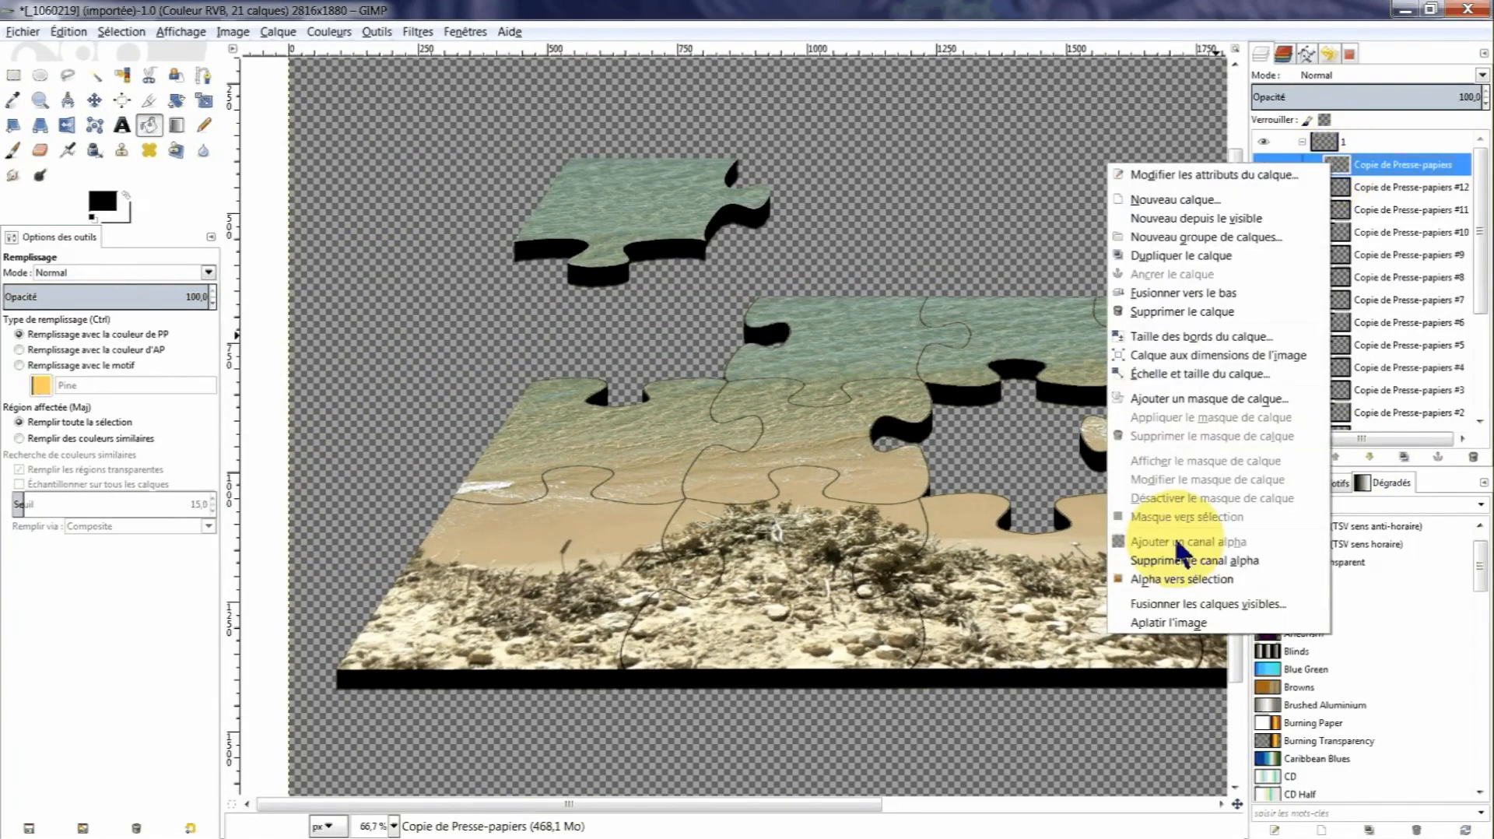
left_click(1189, 607)
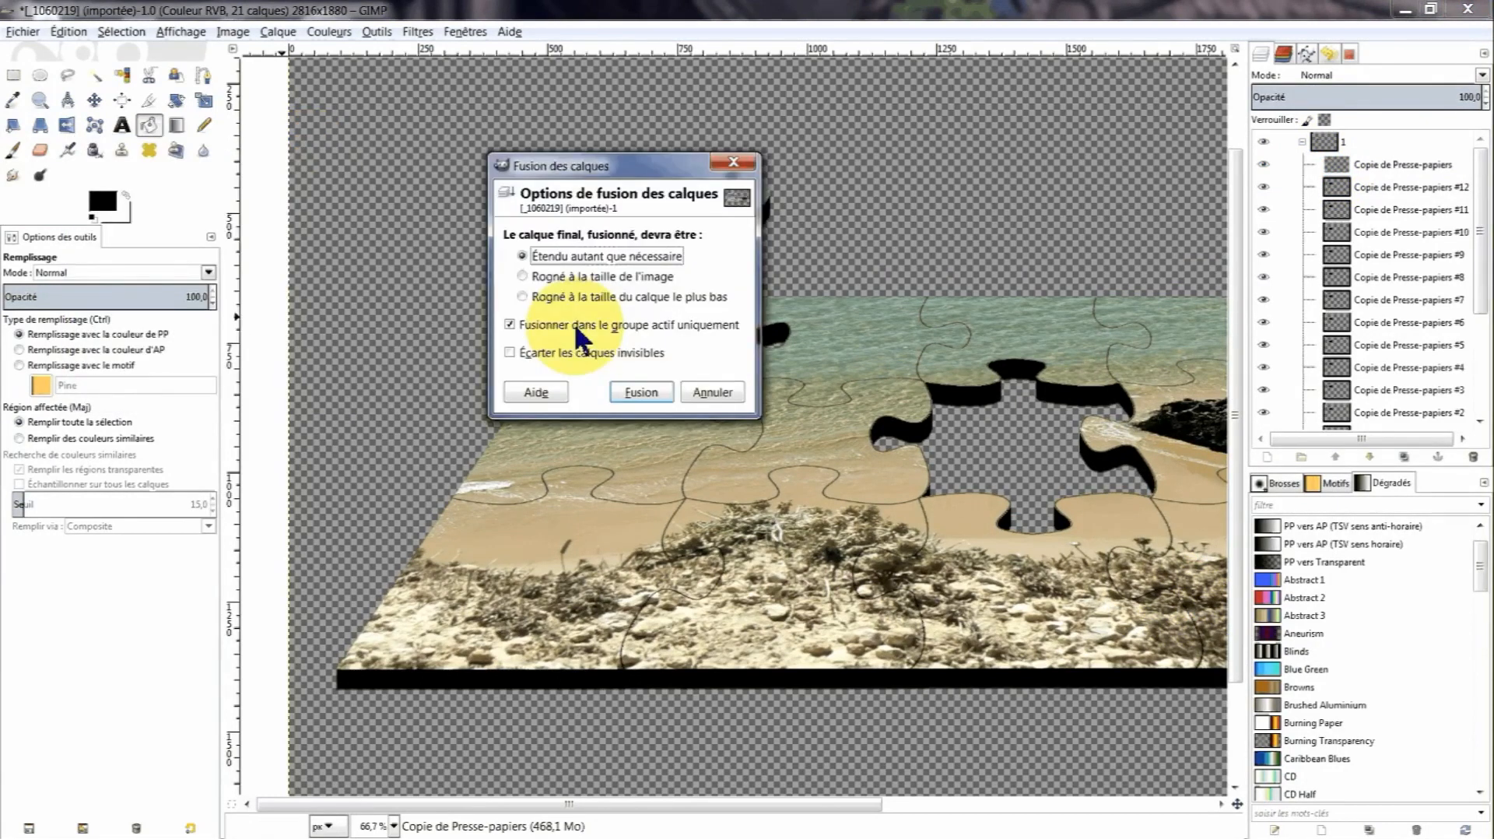
left_click(665, 391)
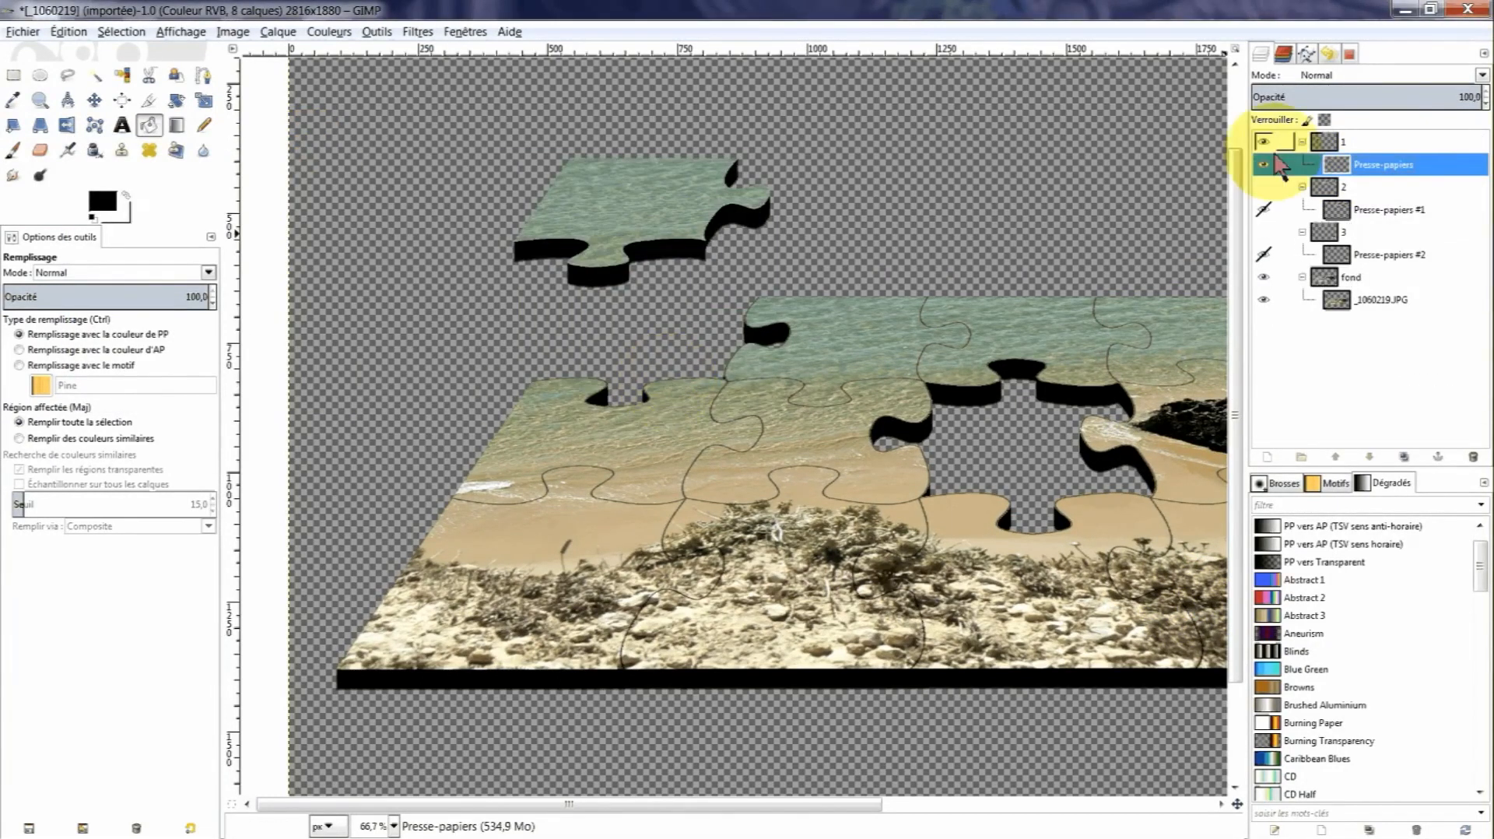
Show group 2, duplicate its Presse-papiers #1 layer, and resize both layers to the image dimensions.
left_click(1264, 187)
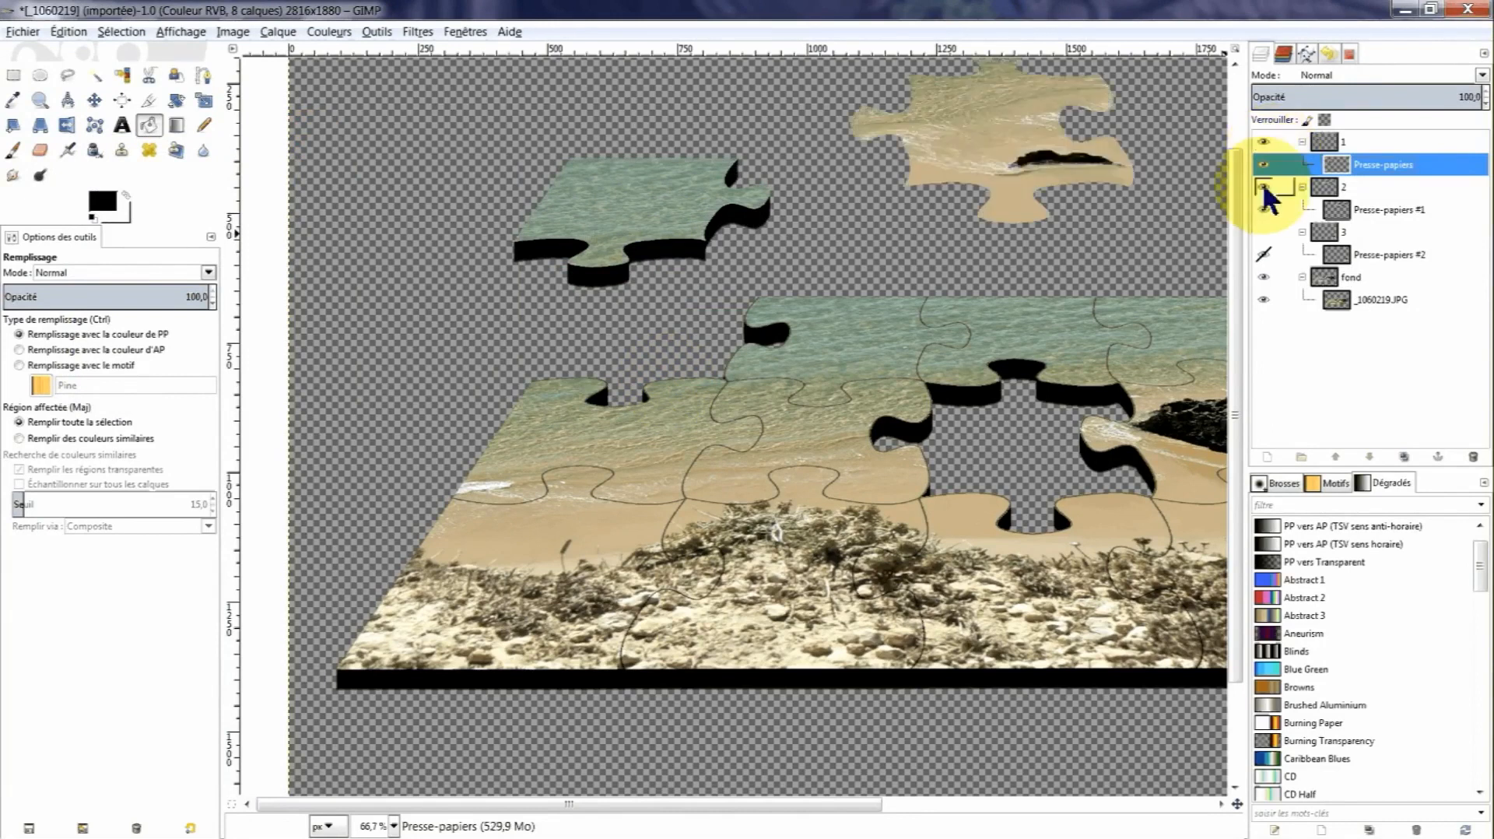
left_click(1338, 210)
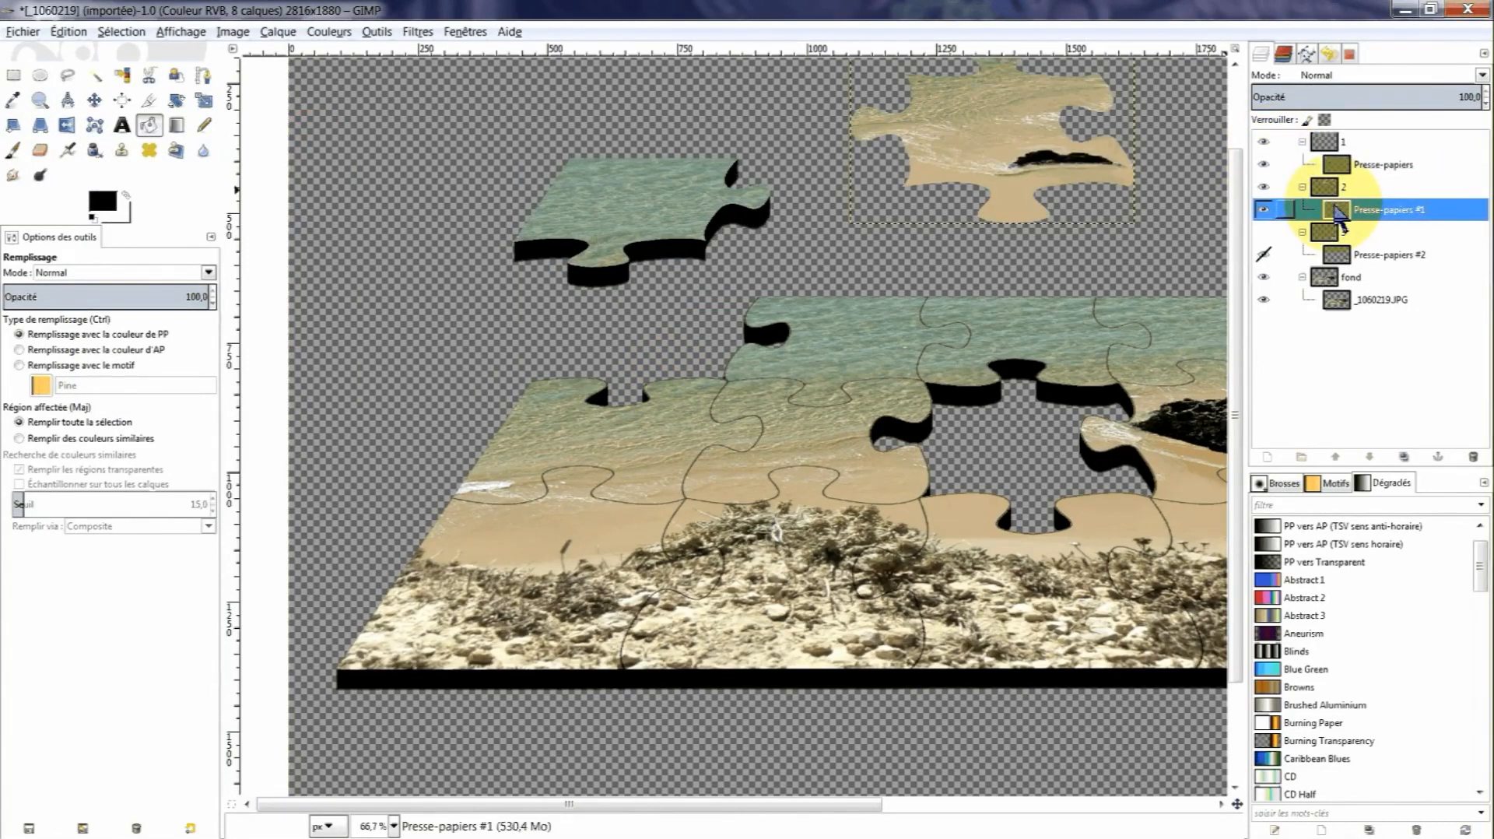
left_click(1406, 458)
right_click(1338, 210)
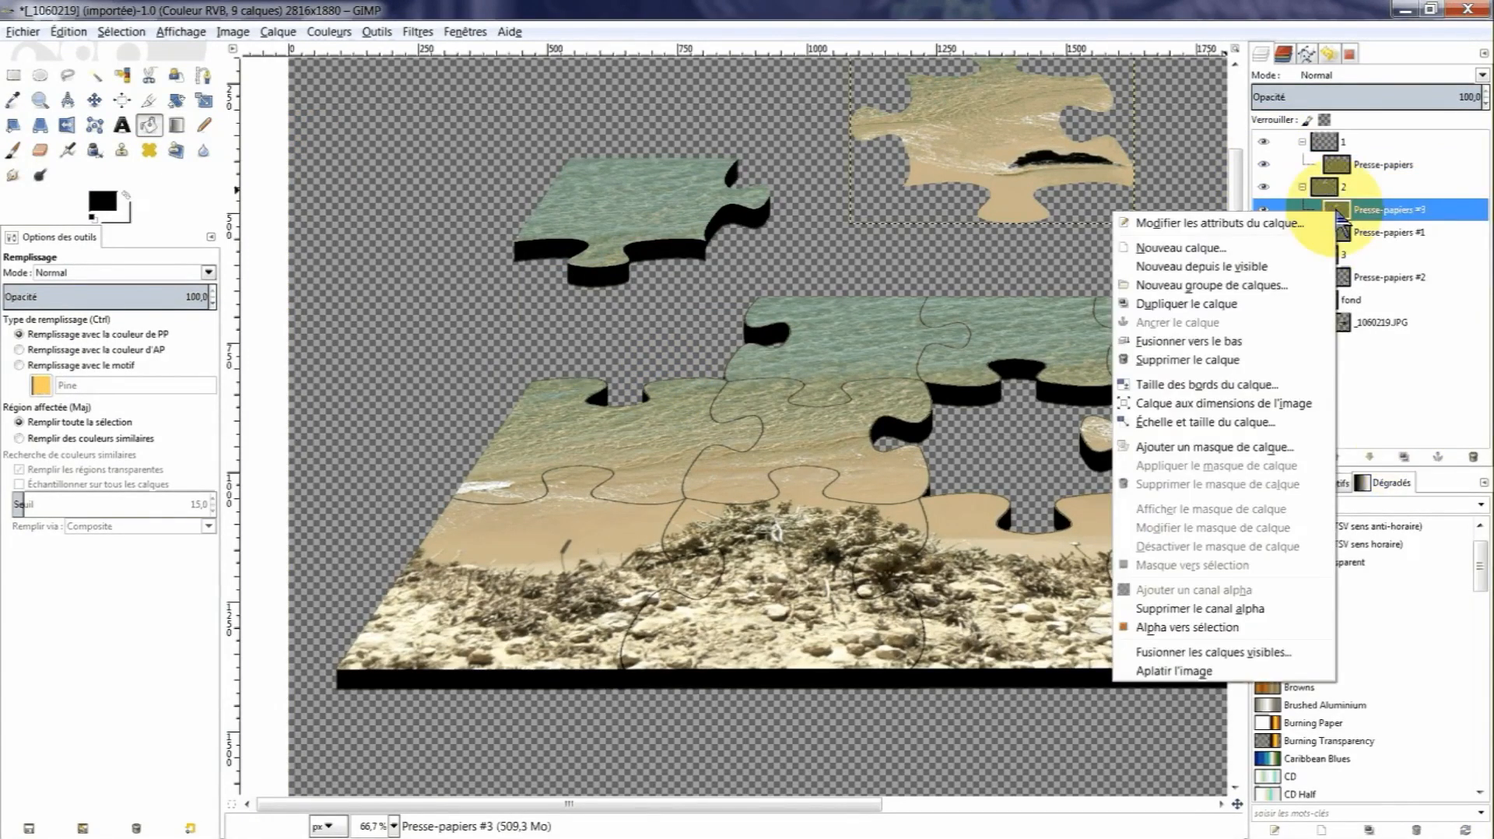
left_click(1189, 404)
left_click(1344, 233)
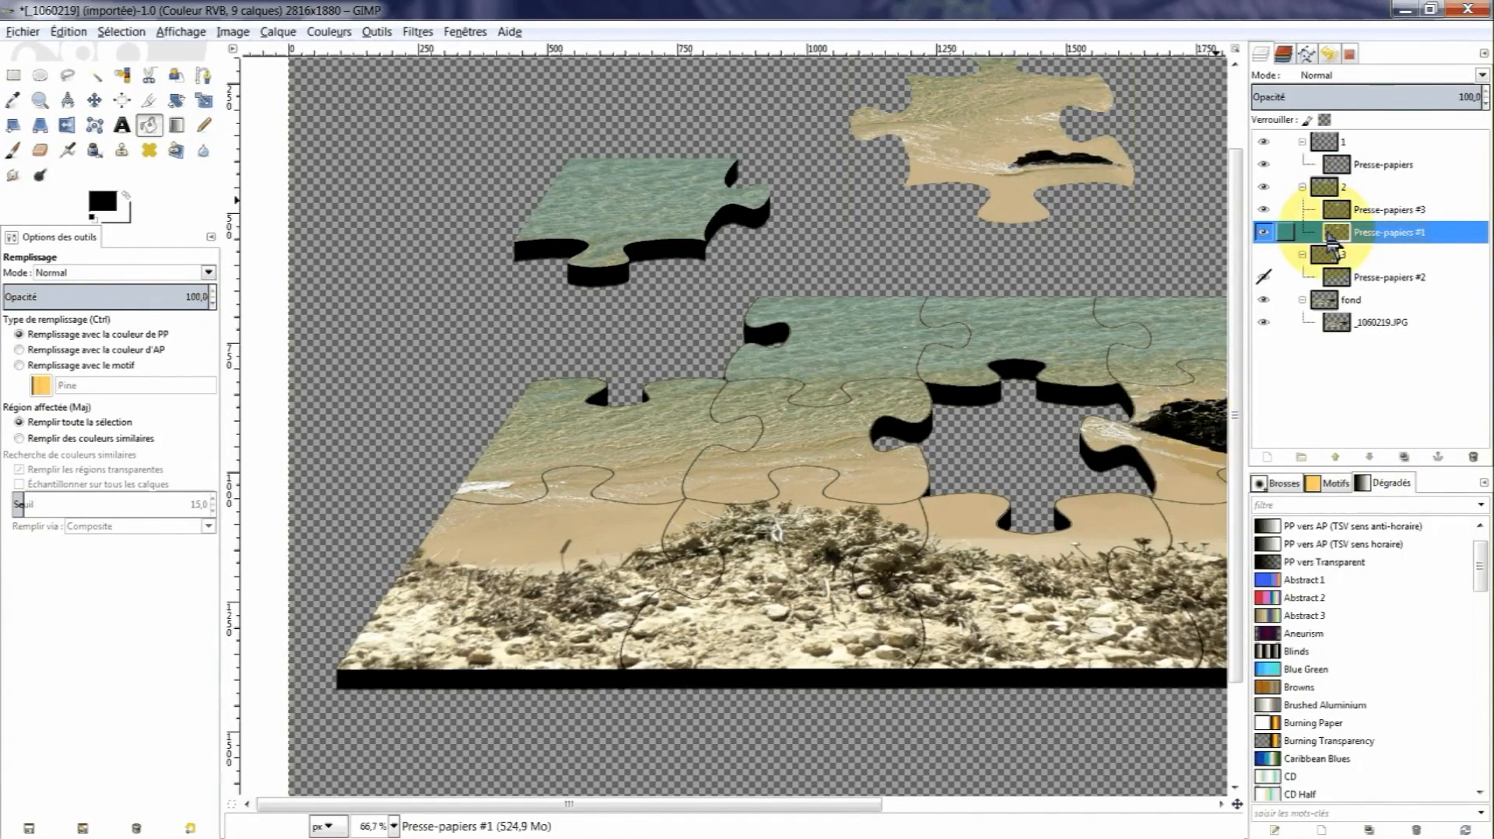
Create a selection from the alpha of the lower Presse-papiers #1 layer and fill it with black.
right_click(1333, 243)
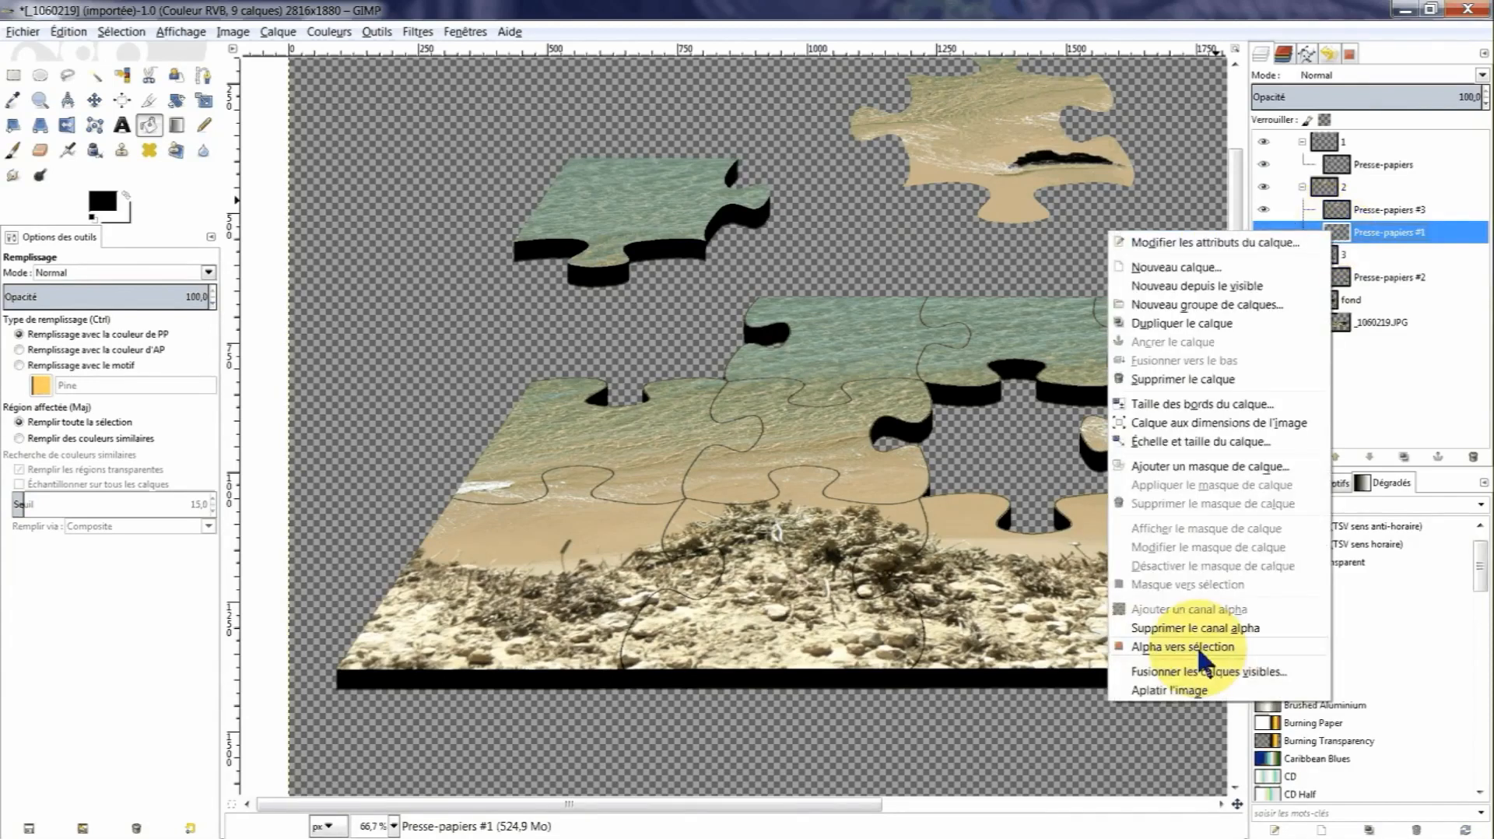
left_click(1190, 647)
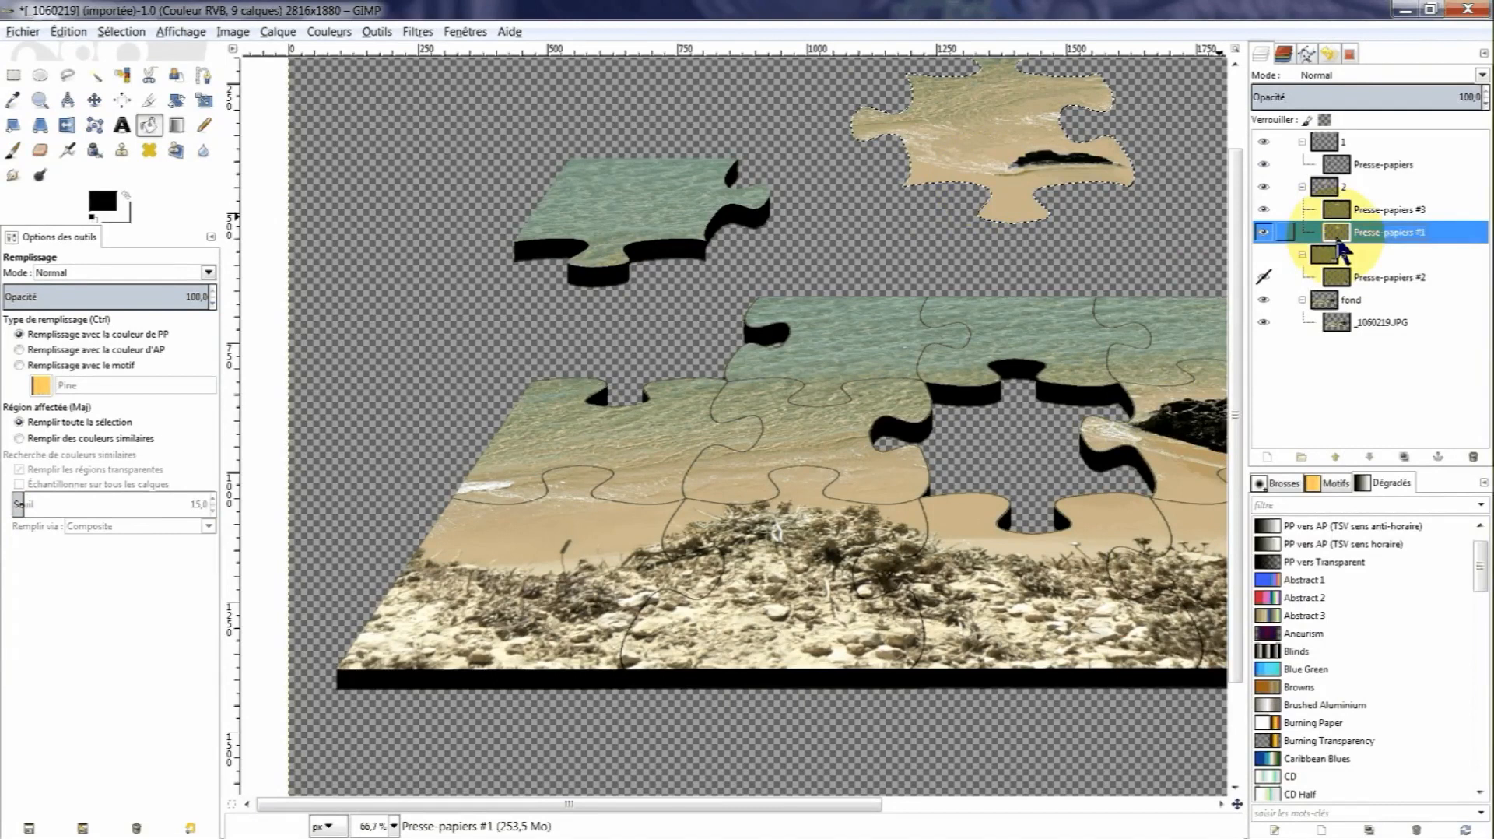
left_click(1017, 141)
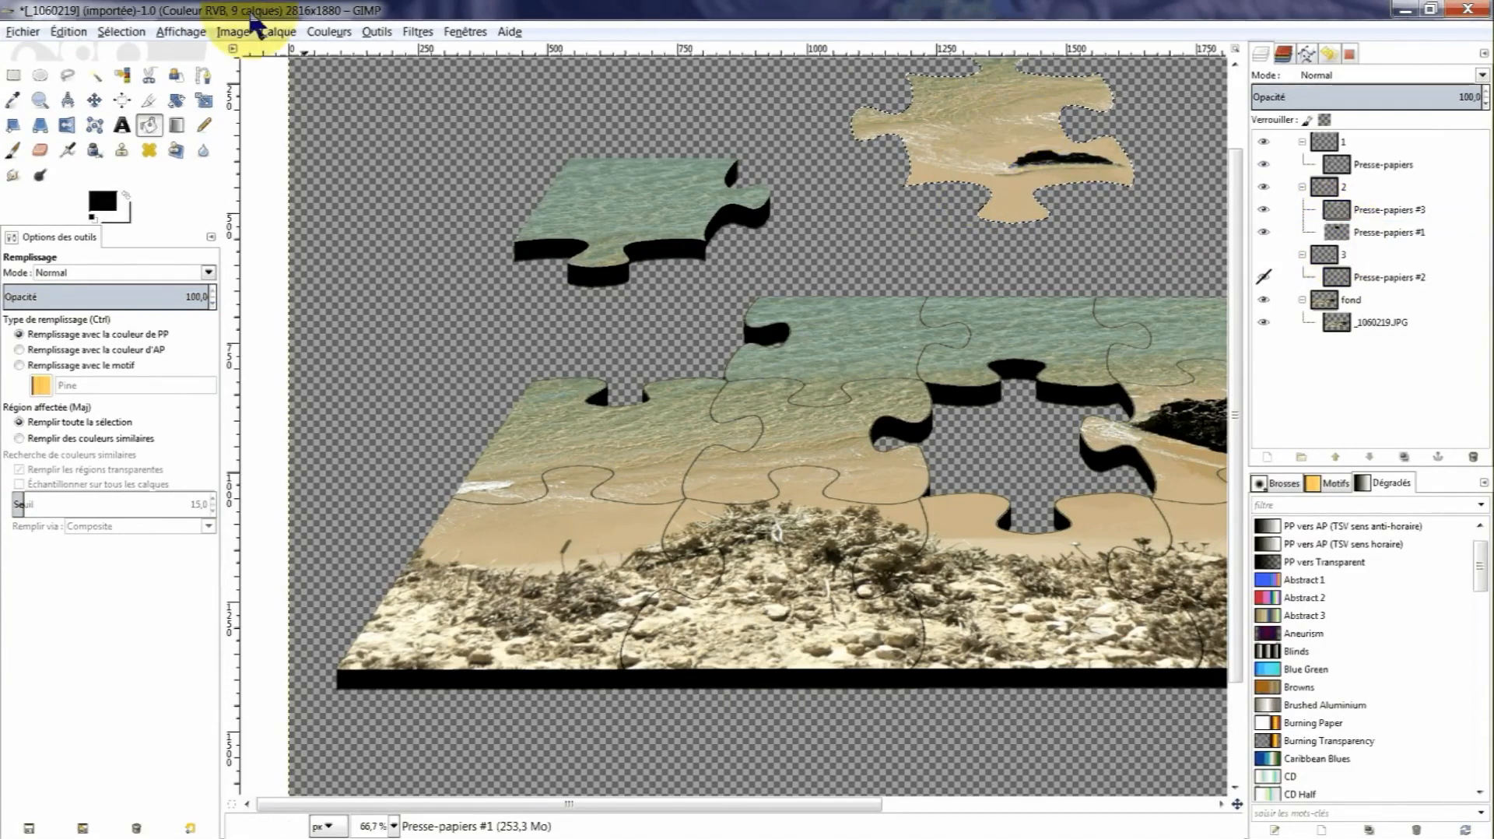
Clear the selection and repeat the last motion blur on the black Presse-papiers #1 layer.
left_click(121, 31)
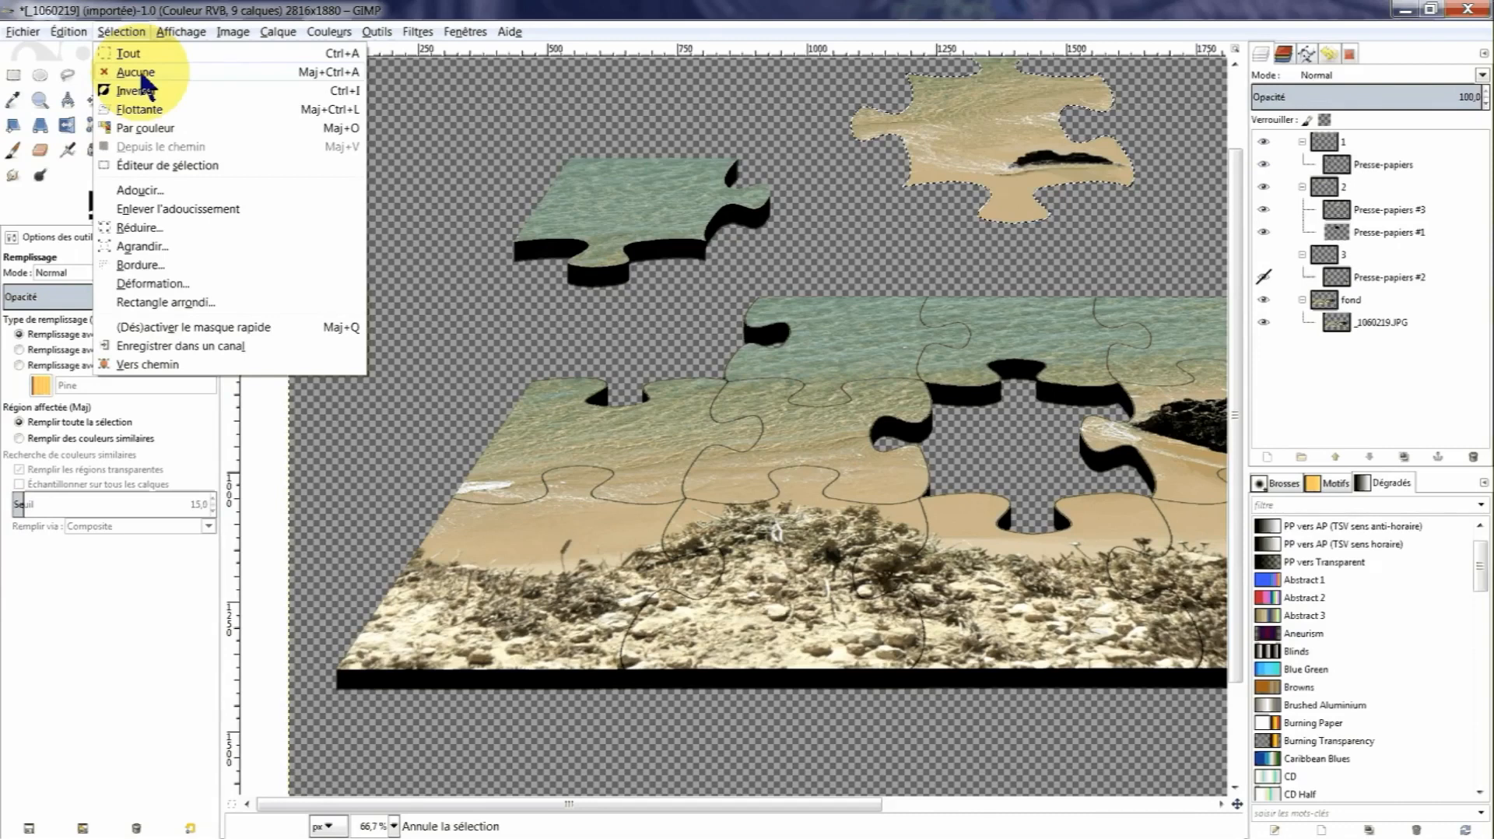
left_click(140, 72)
left_click(418, 31)
left_click(429, 55)
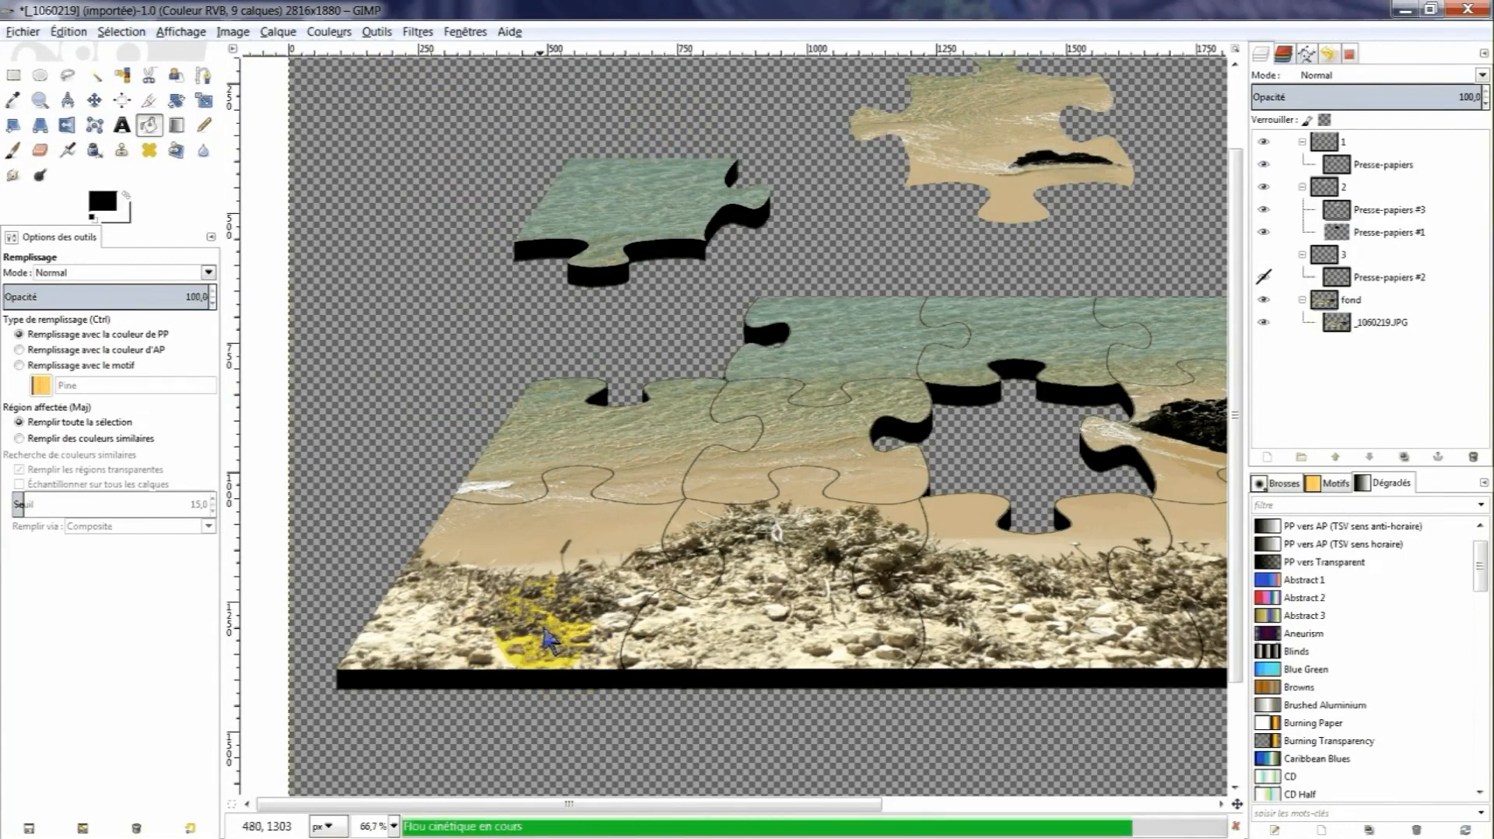
scroll(548, 640, "down", 2)
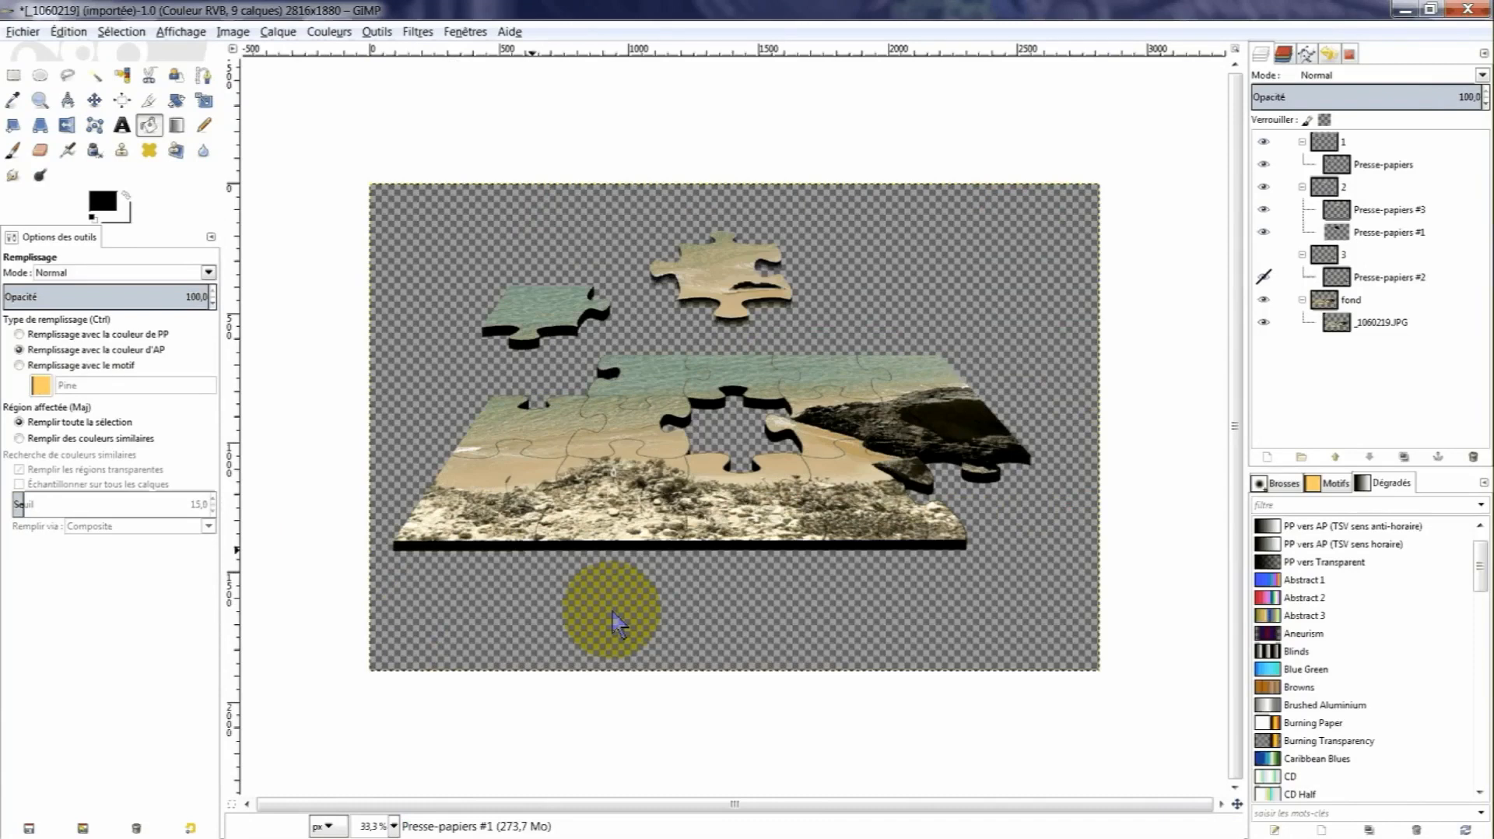
scroll(613, 623, "up", 1)
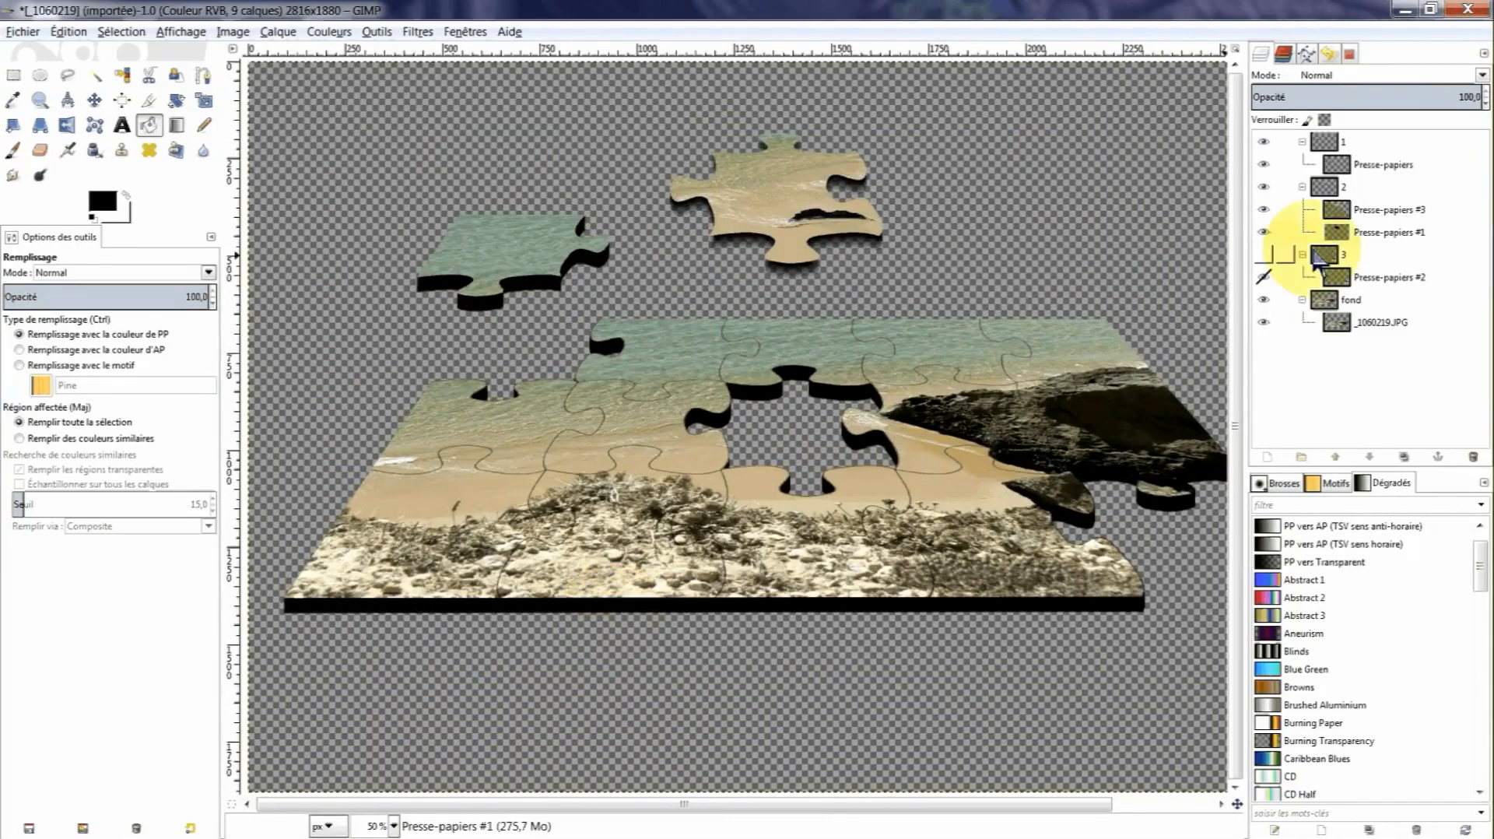
Duplicate the blurred black Presse-papiers #1 layer 17 times within group 2 to thicken the piece's dark edge.
left_click_drag(1319, 257, 1413, 465)
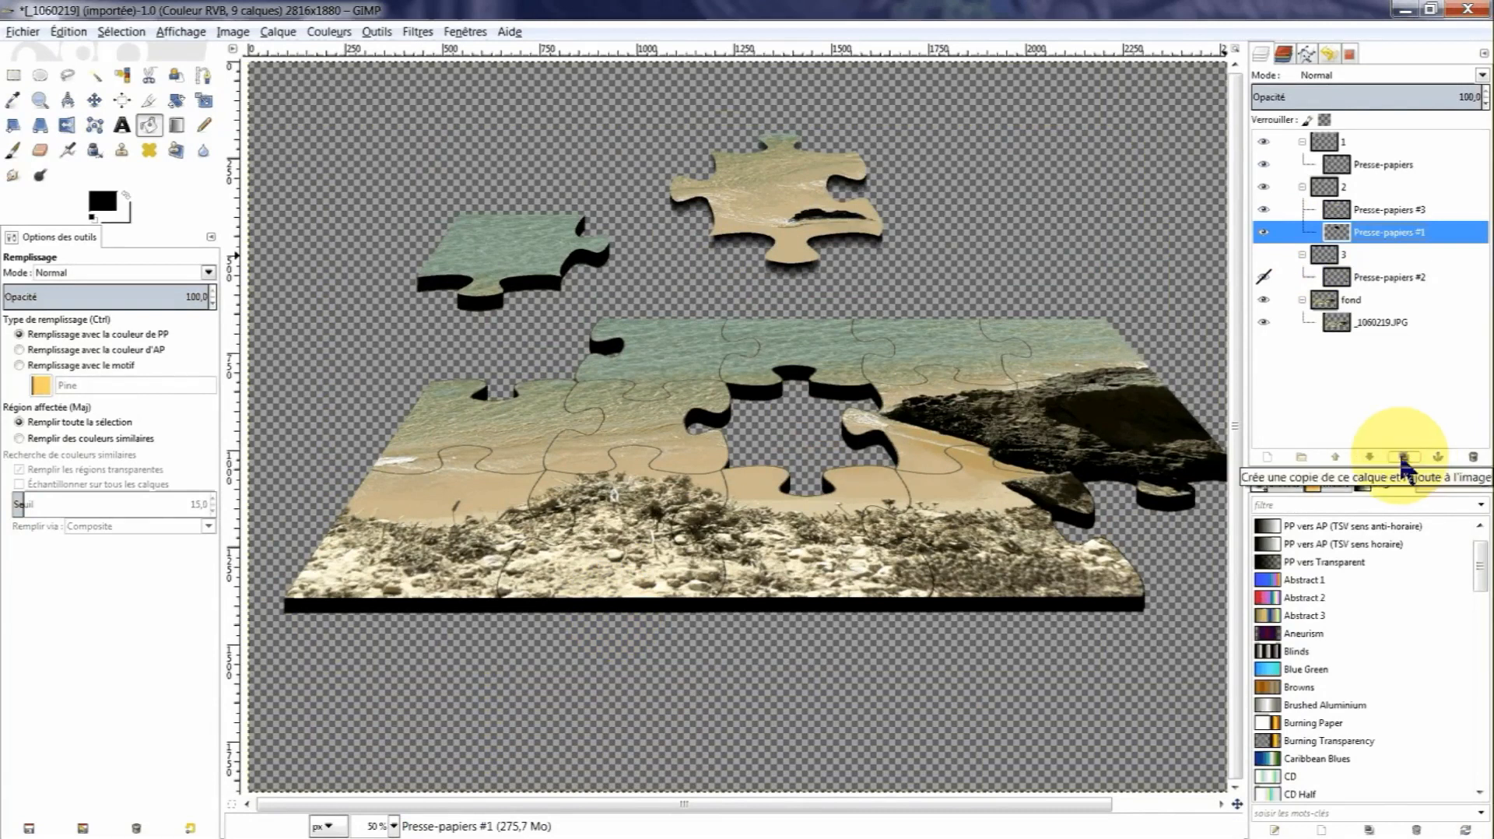
left_click(1403, 459)
left_click(1403, 459)
left_click(1403, 460)
left_click(1402, 459)
left_click(1403, 459)
left_click(1402, 459)
left_click(1403, 459)
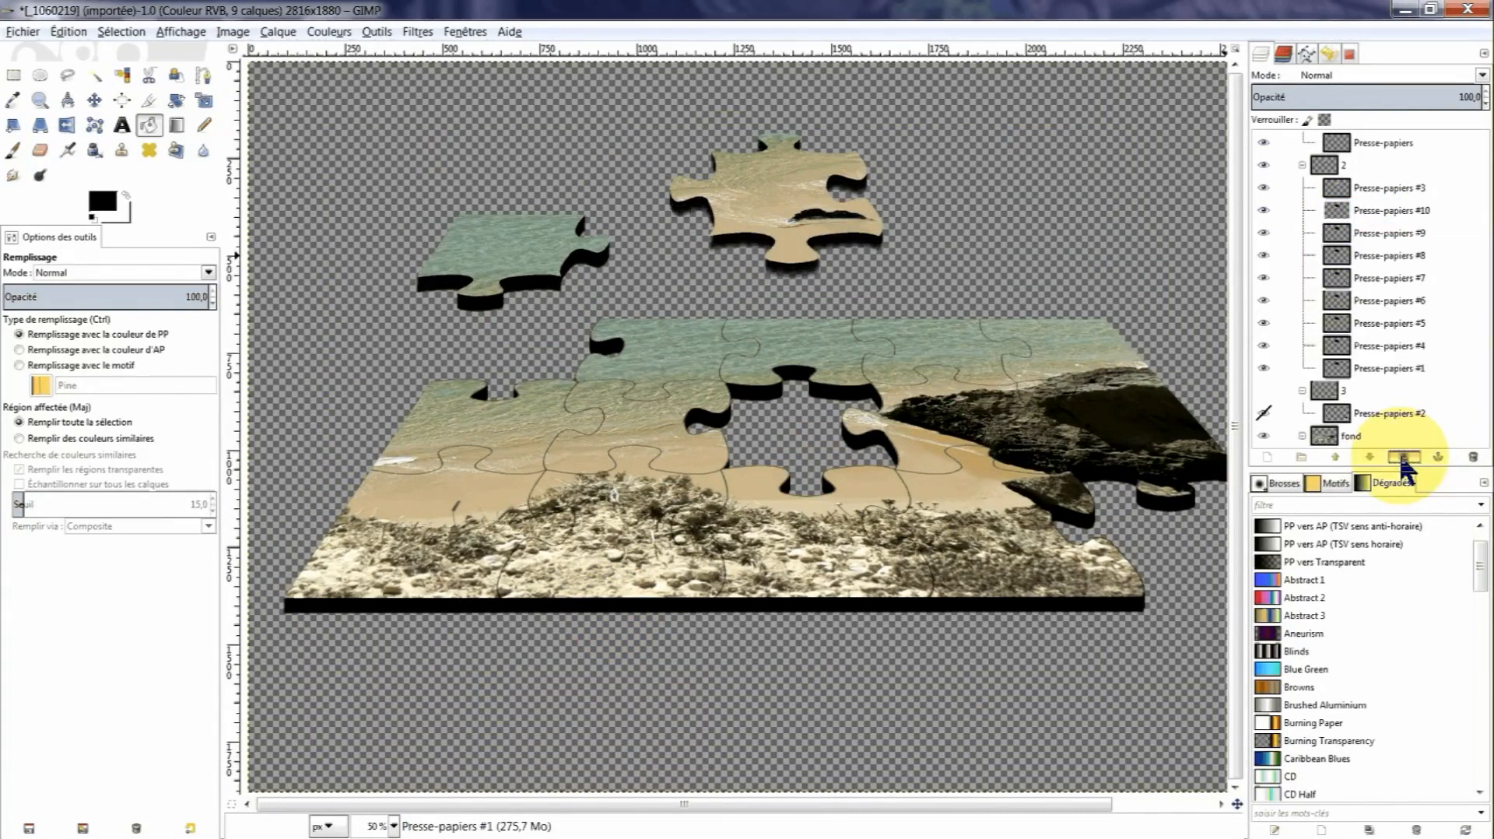
left_click(1404, 459)
left_click(1403, 459)
left_click(1404, 459)
left_click(1403, 460)
left_click(1404, 459)
left_click(1403, 459)
left_click(1403, 459)
left_click(1404, 459)
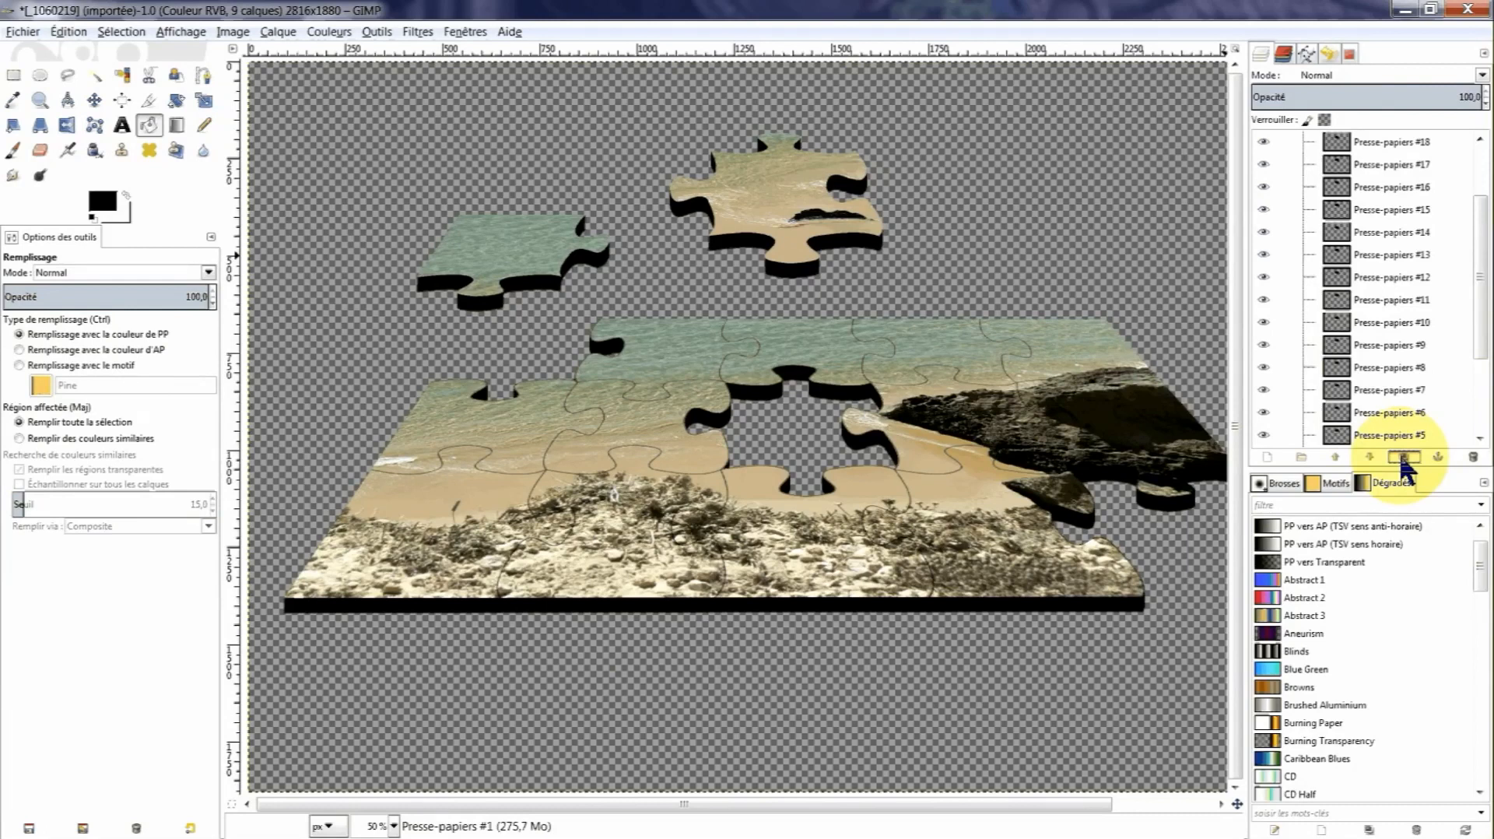
left_click(1403, 459)
left_click(1402, 459)
Merge the visible layers inside group 2 only, extending the result as necessary, and make group 3 visible.
right_click(1334, 213)
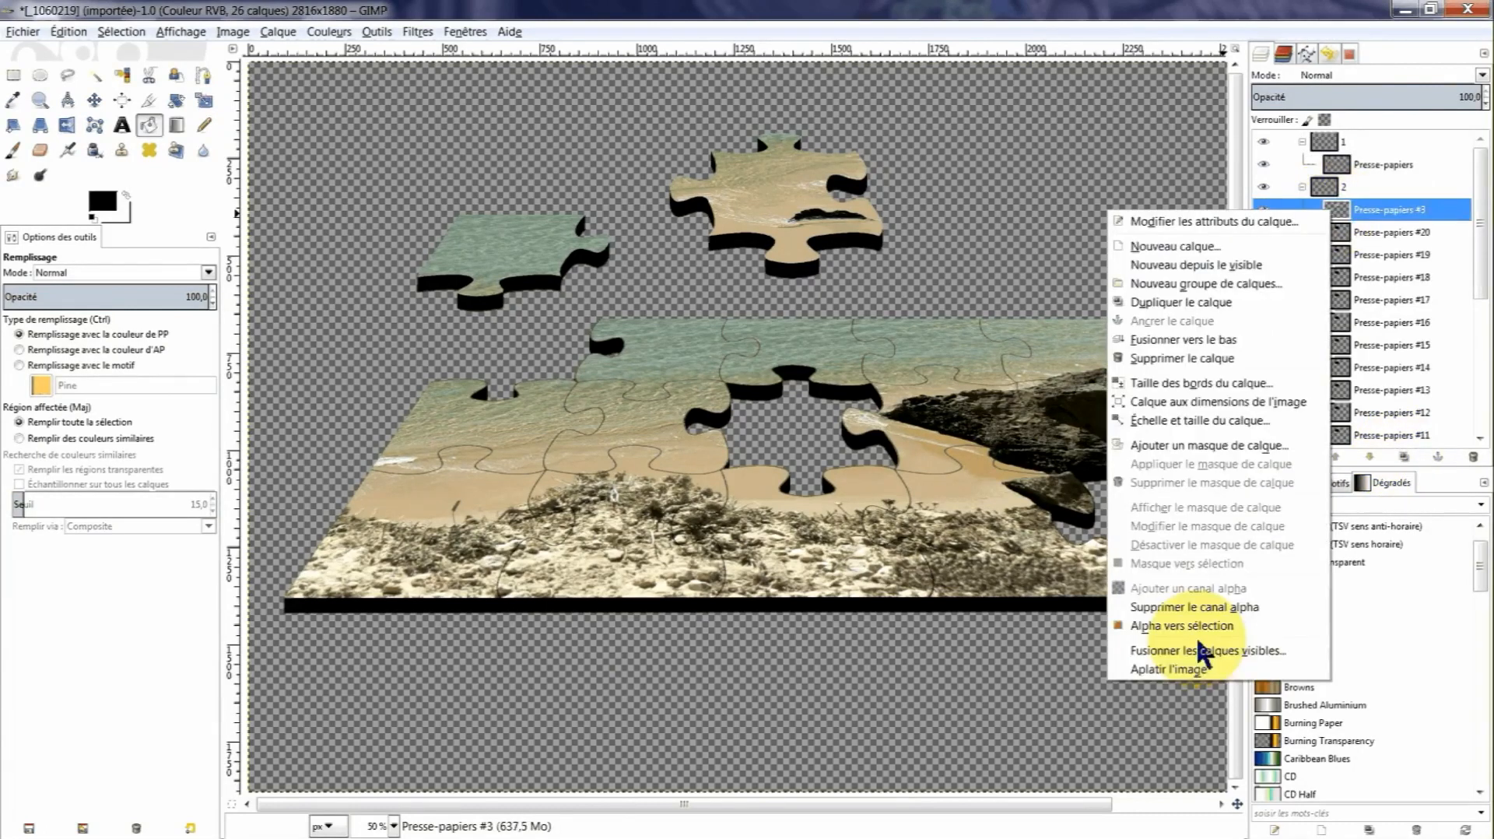
left_click(1204, 650)
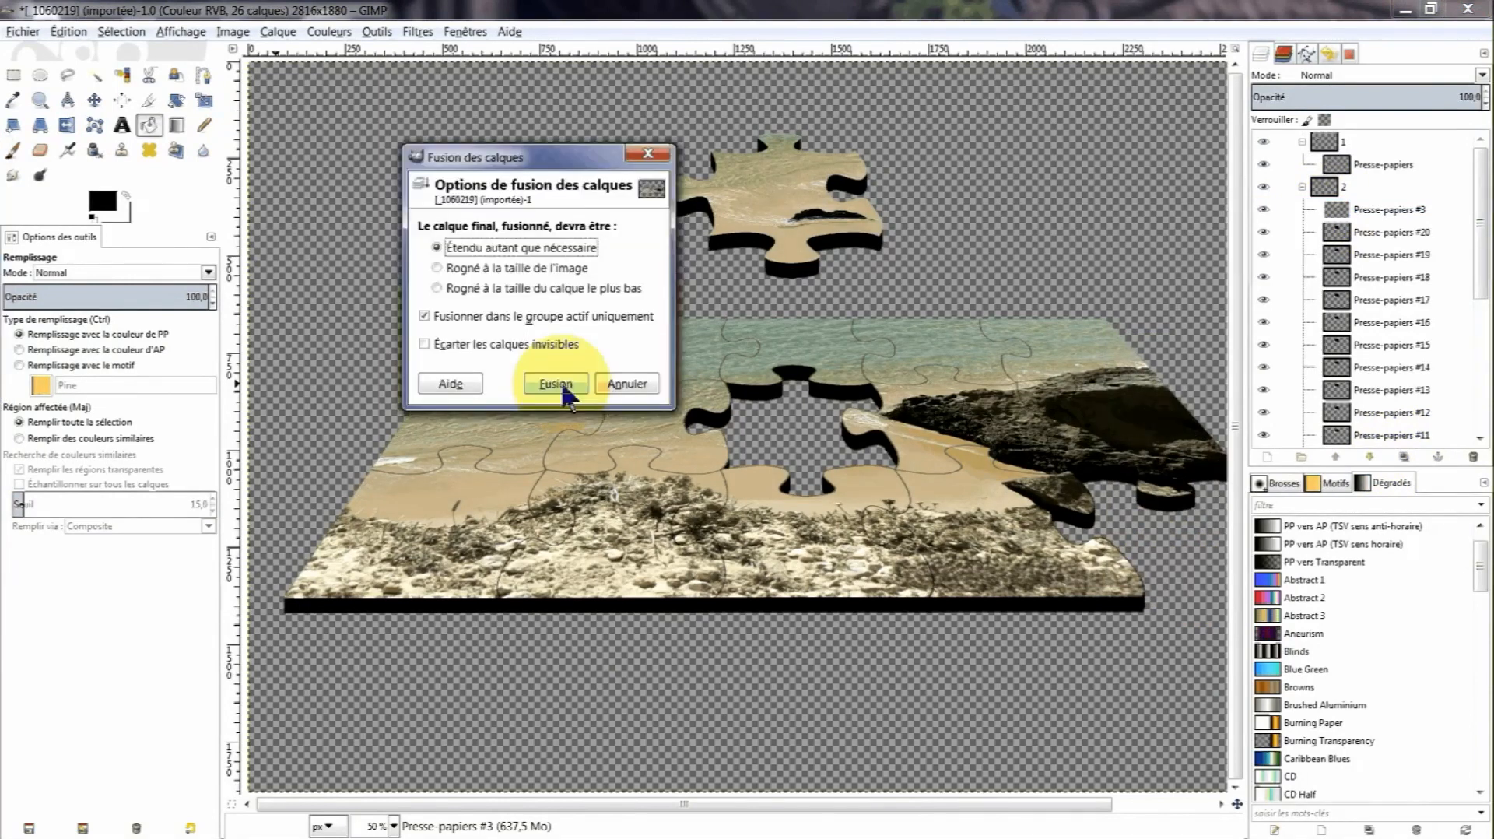
left_click(556, 384)
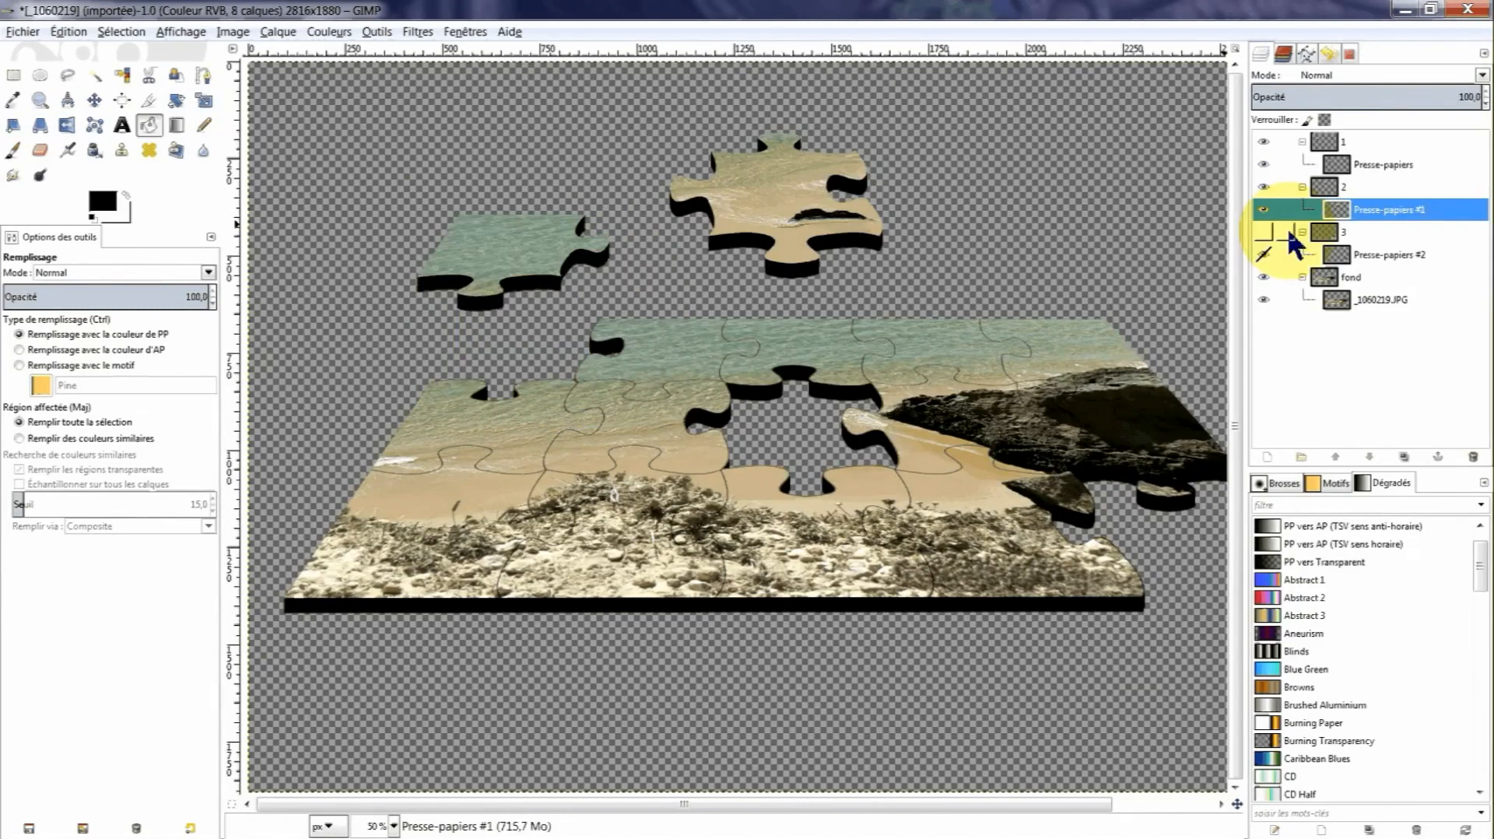
left_click(1264, 232)
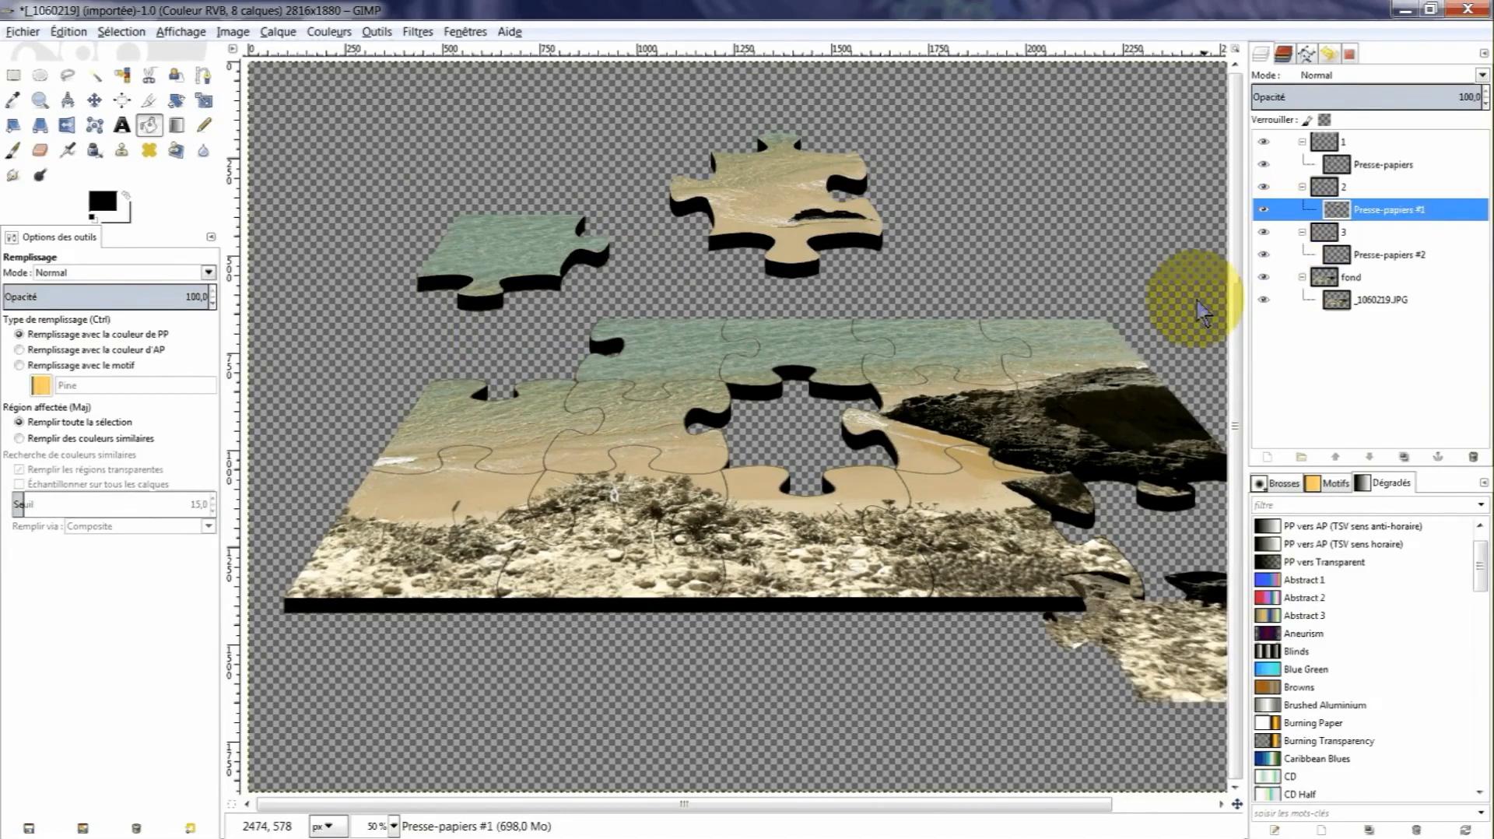
left_click(938, 660)
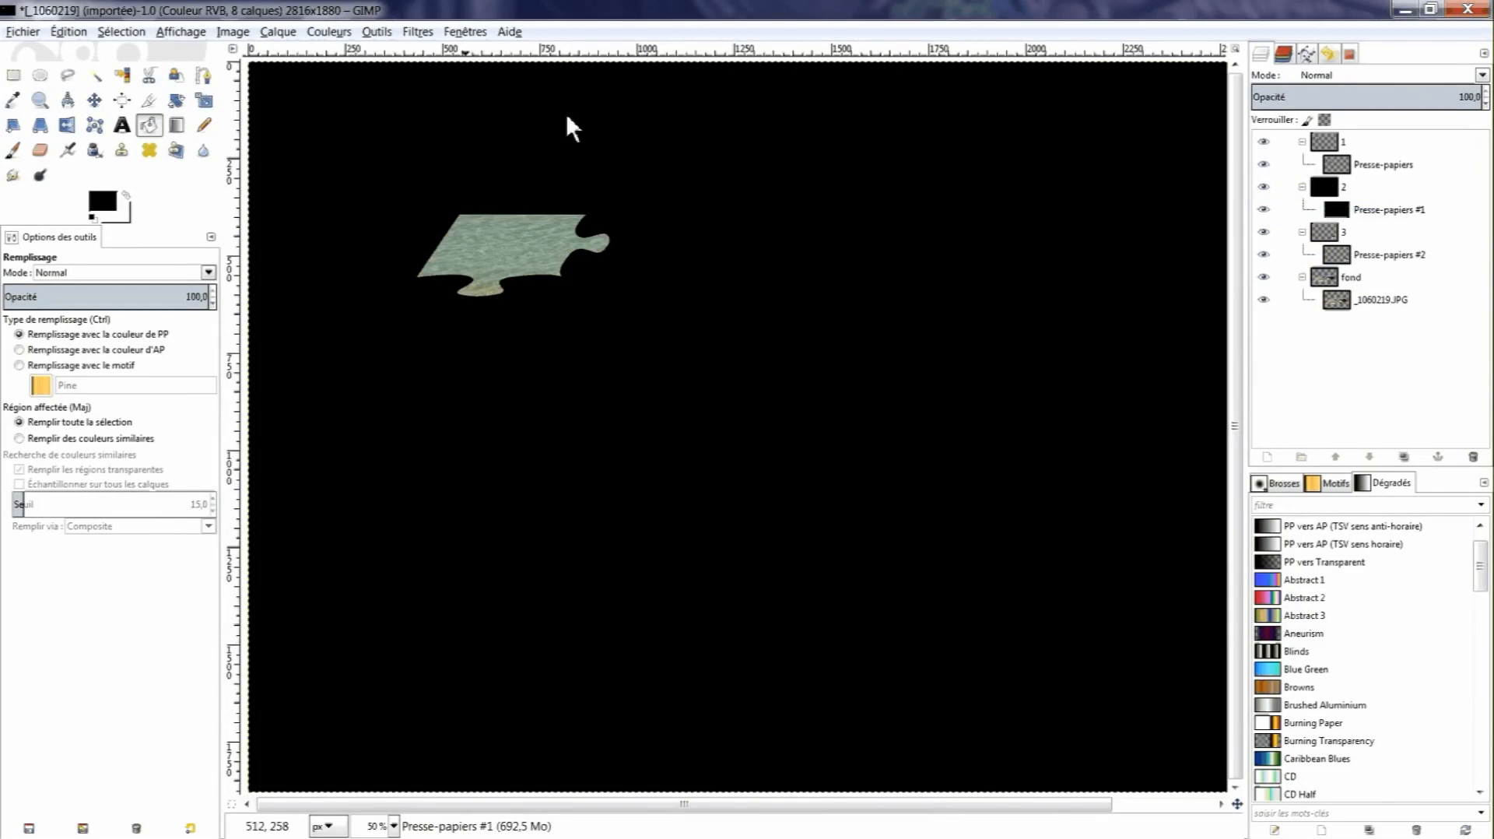
left_click(1328, 53)
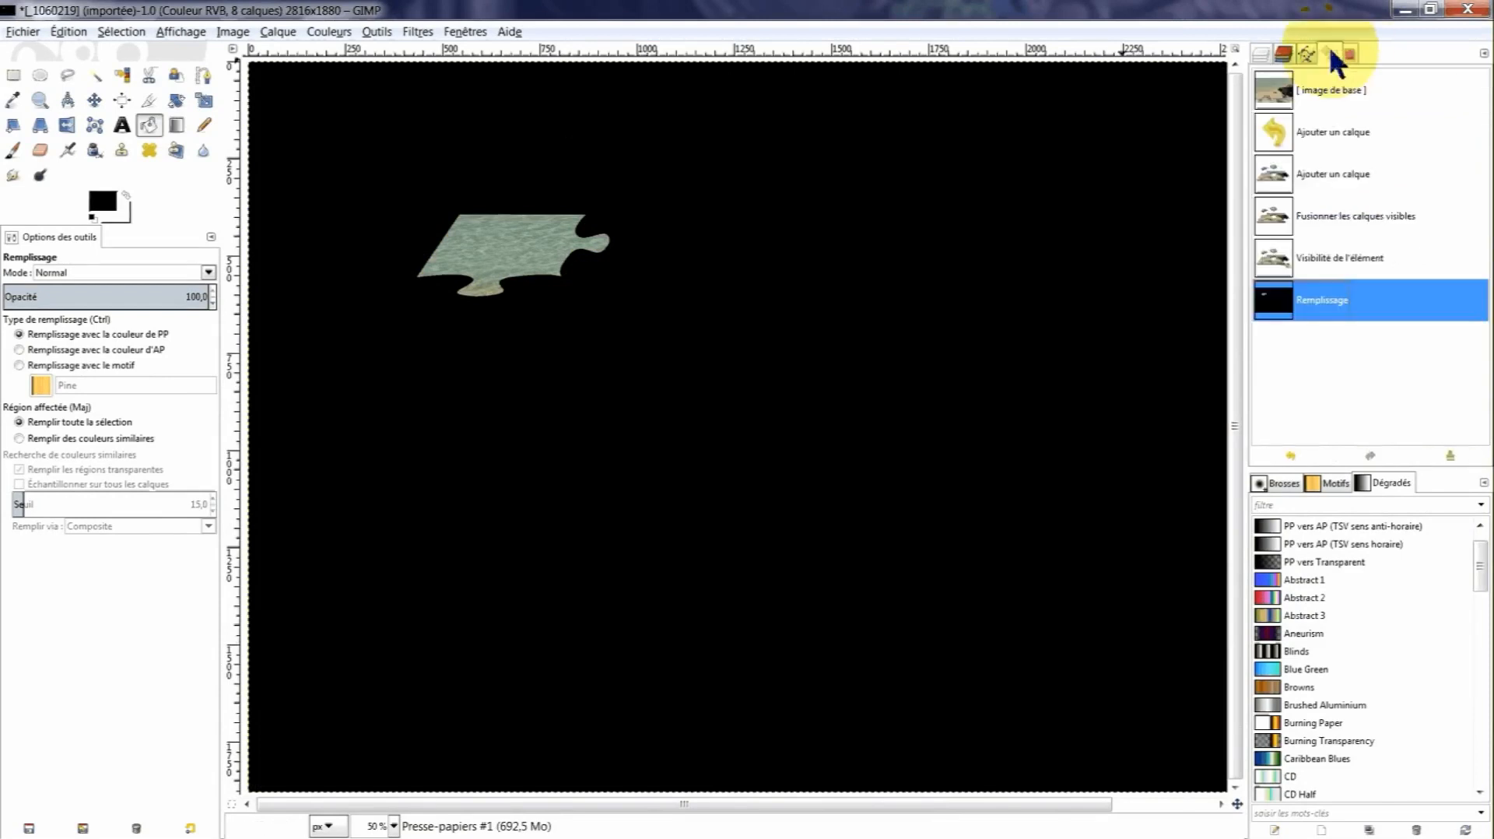
left_click(1290, 267)
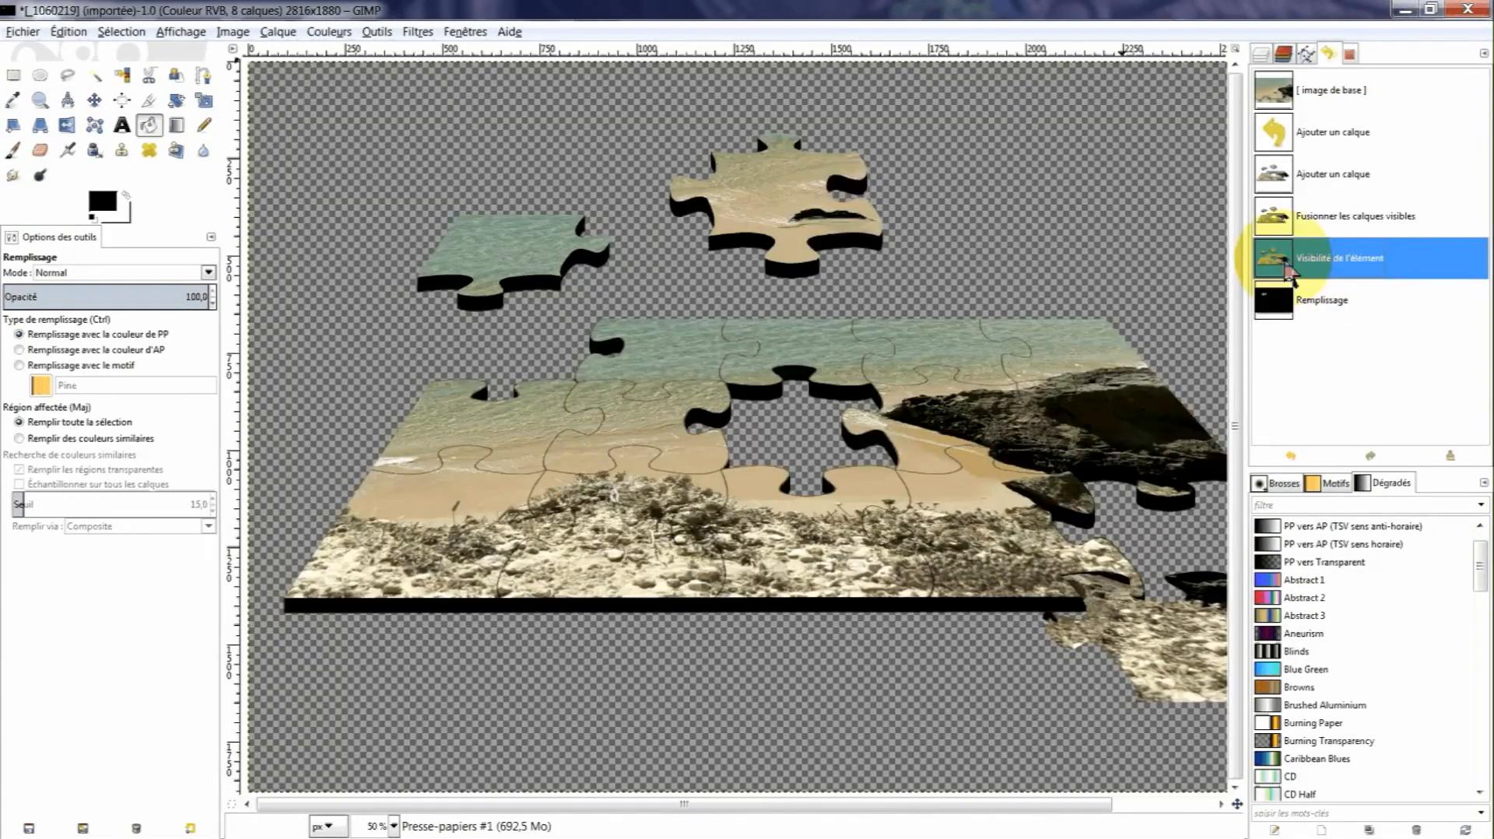
left_click(1262, 53)
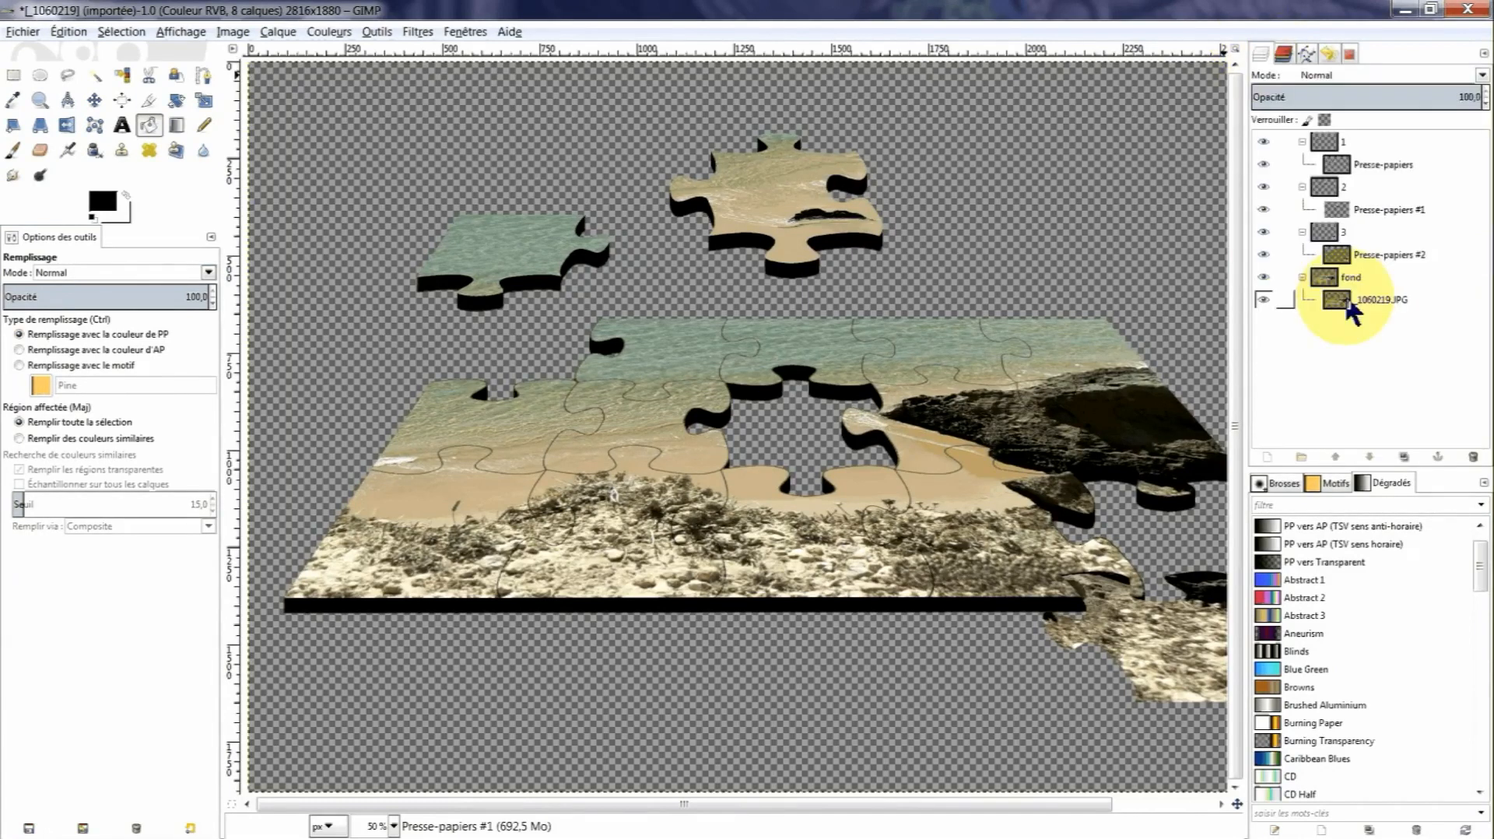
Duplicate the Presse-papiers #2 layer within group 3.
left_click(1322, 233)
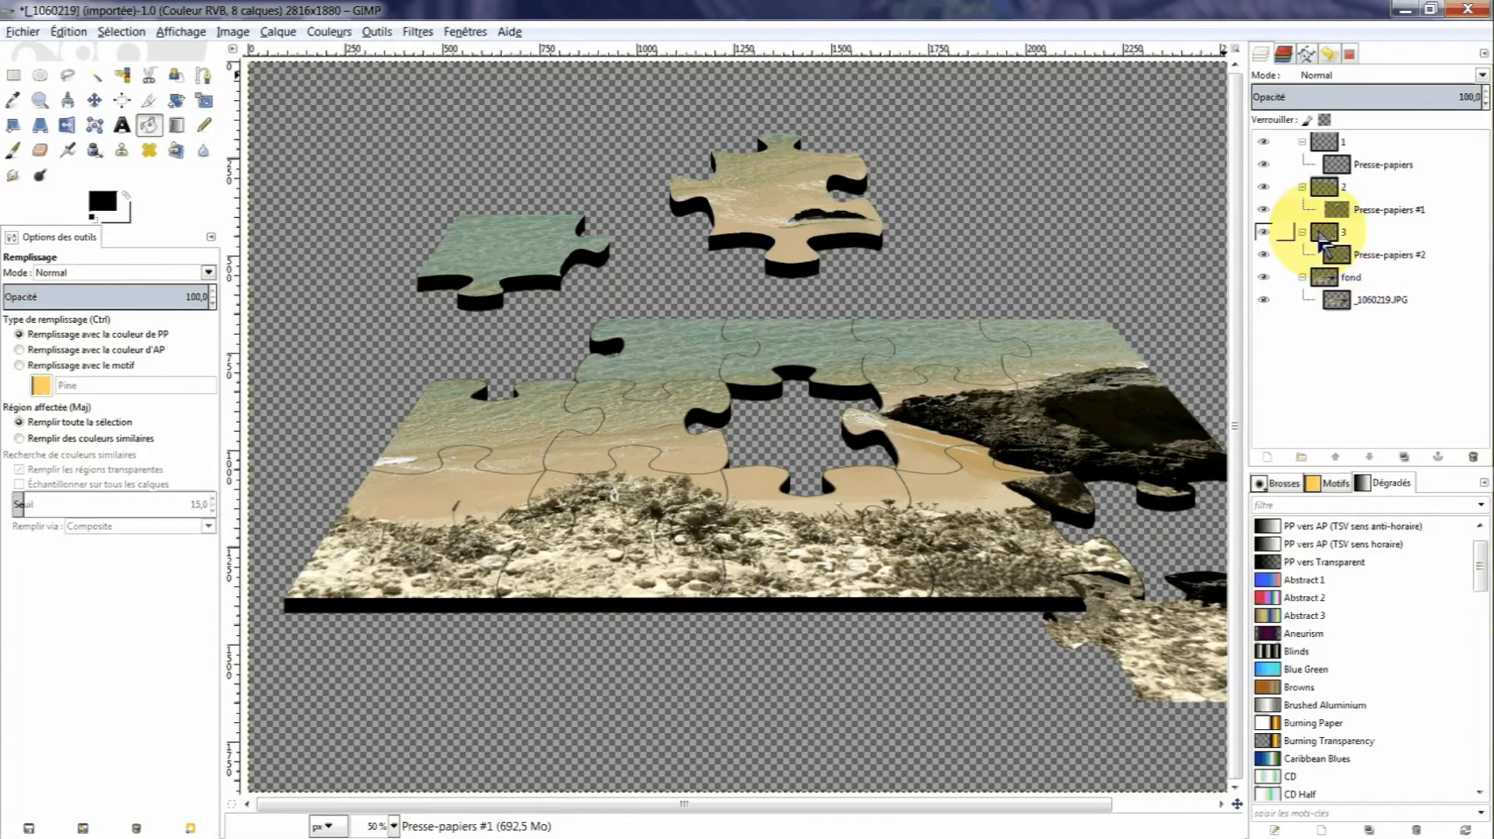
left_click(1340, 255)
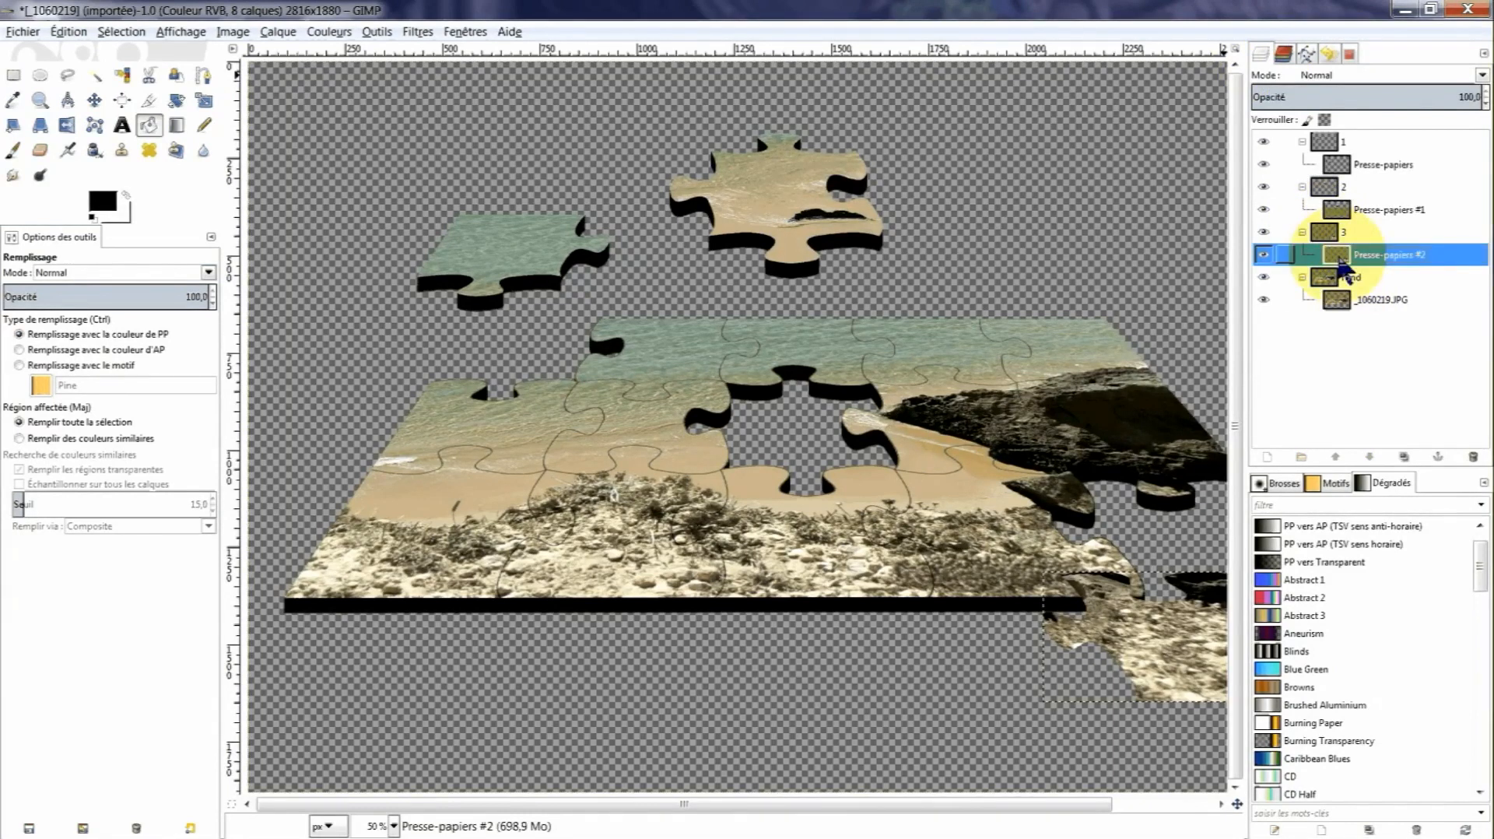
left_click(1403, 457)
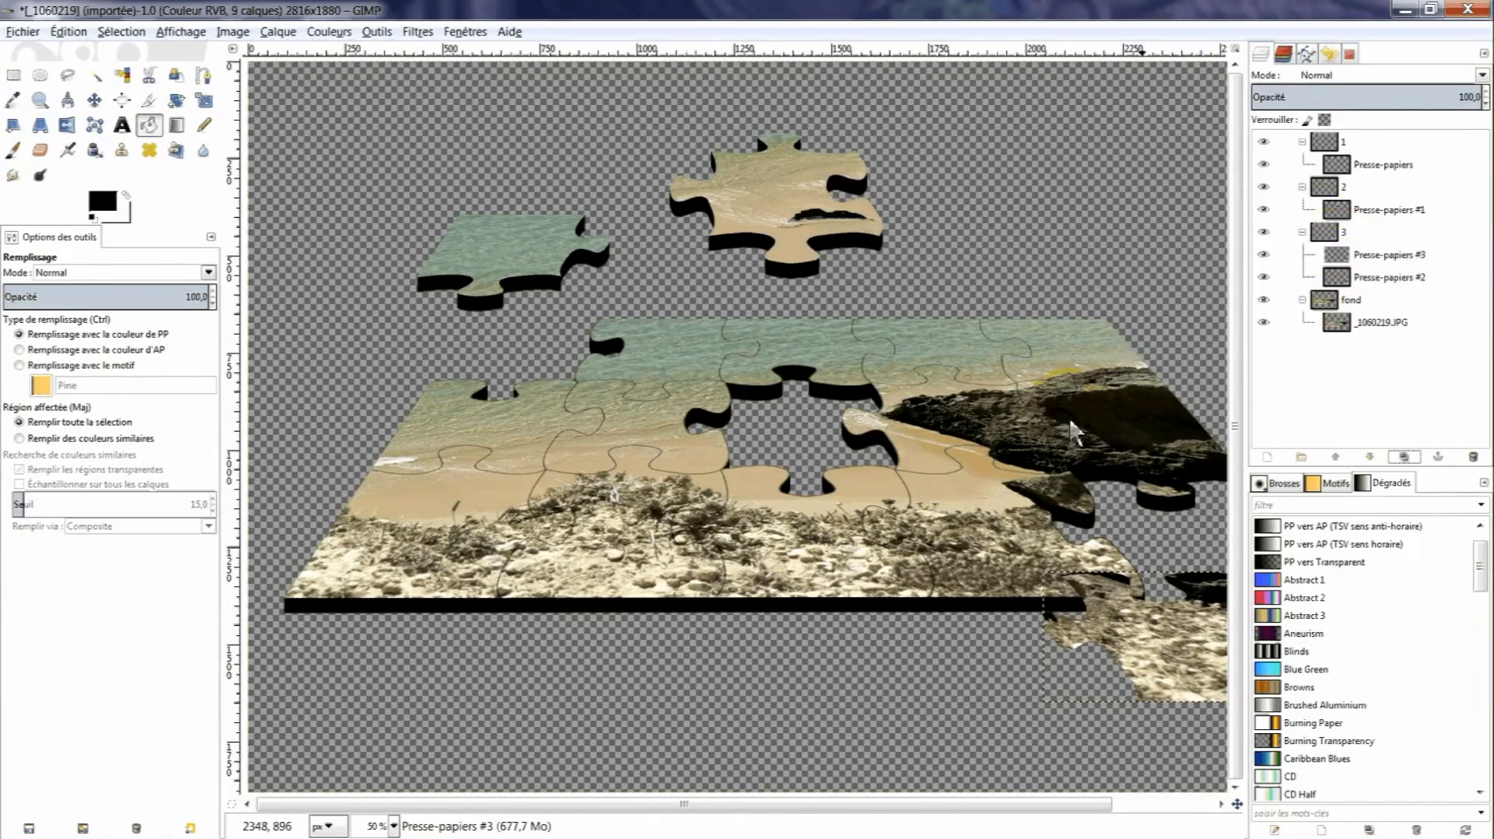
left_click_drag(1071, 421, 797, 401)
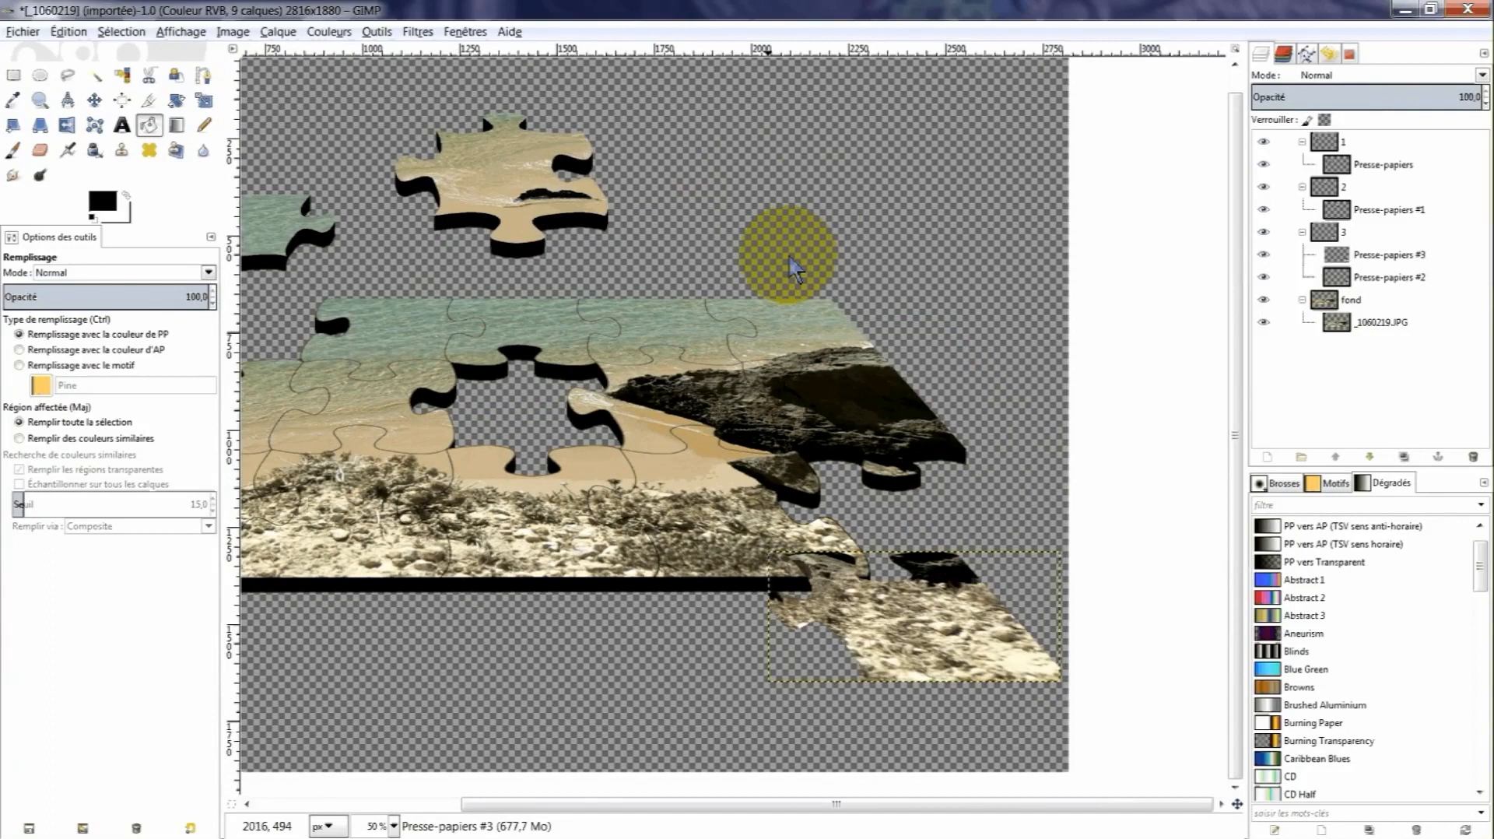
left_click_drag(823, 209, 919, 229)
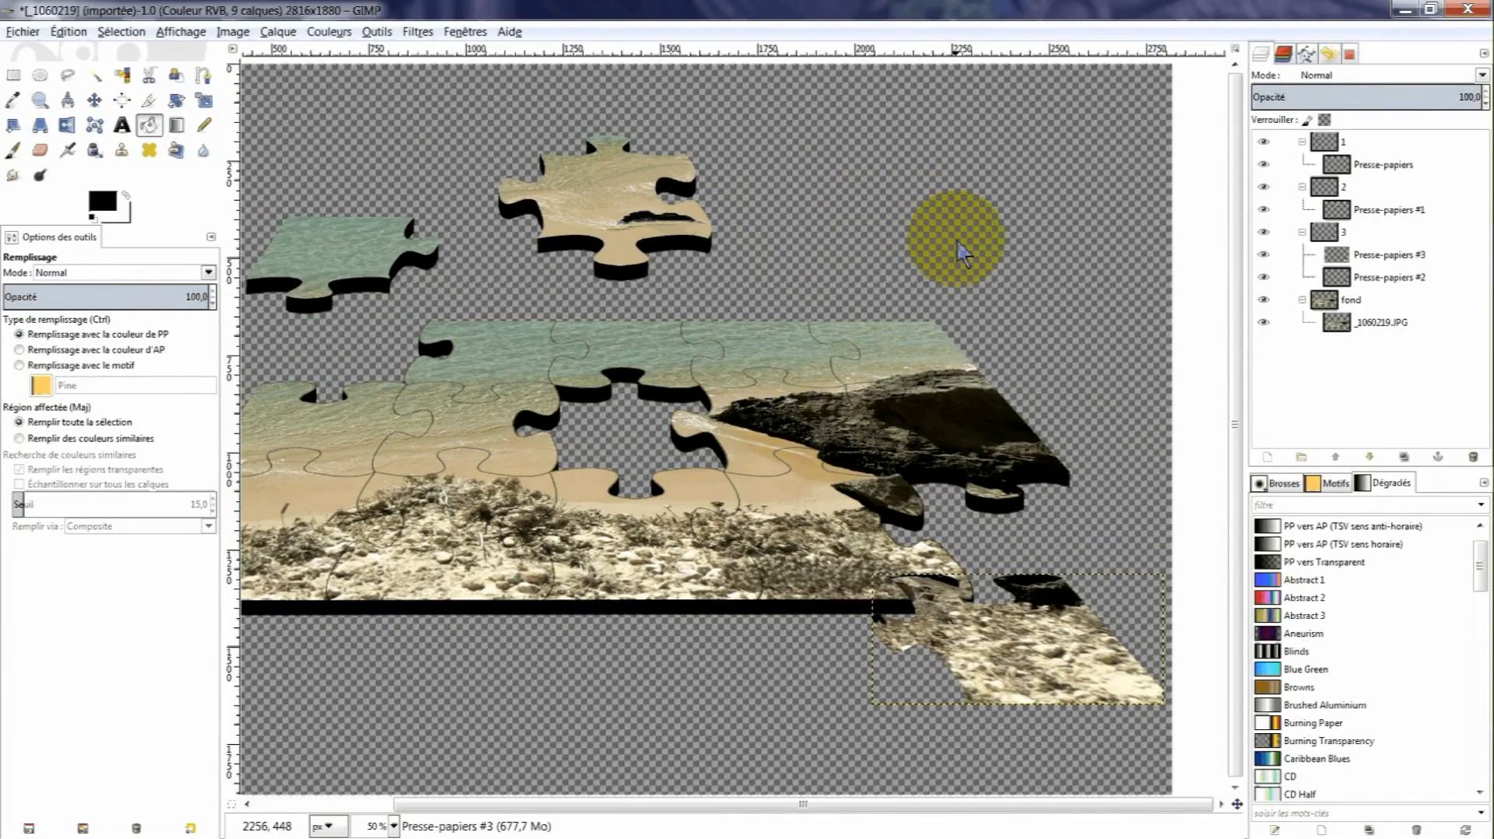
left_click_drag(969, 253, 957, 200)
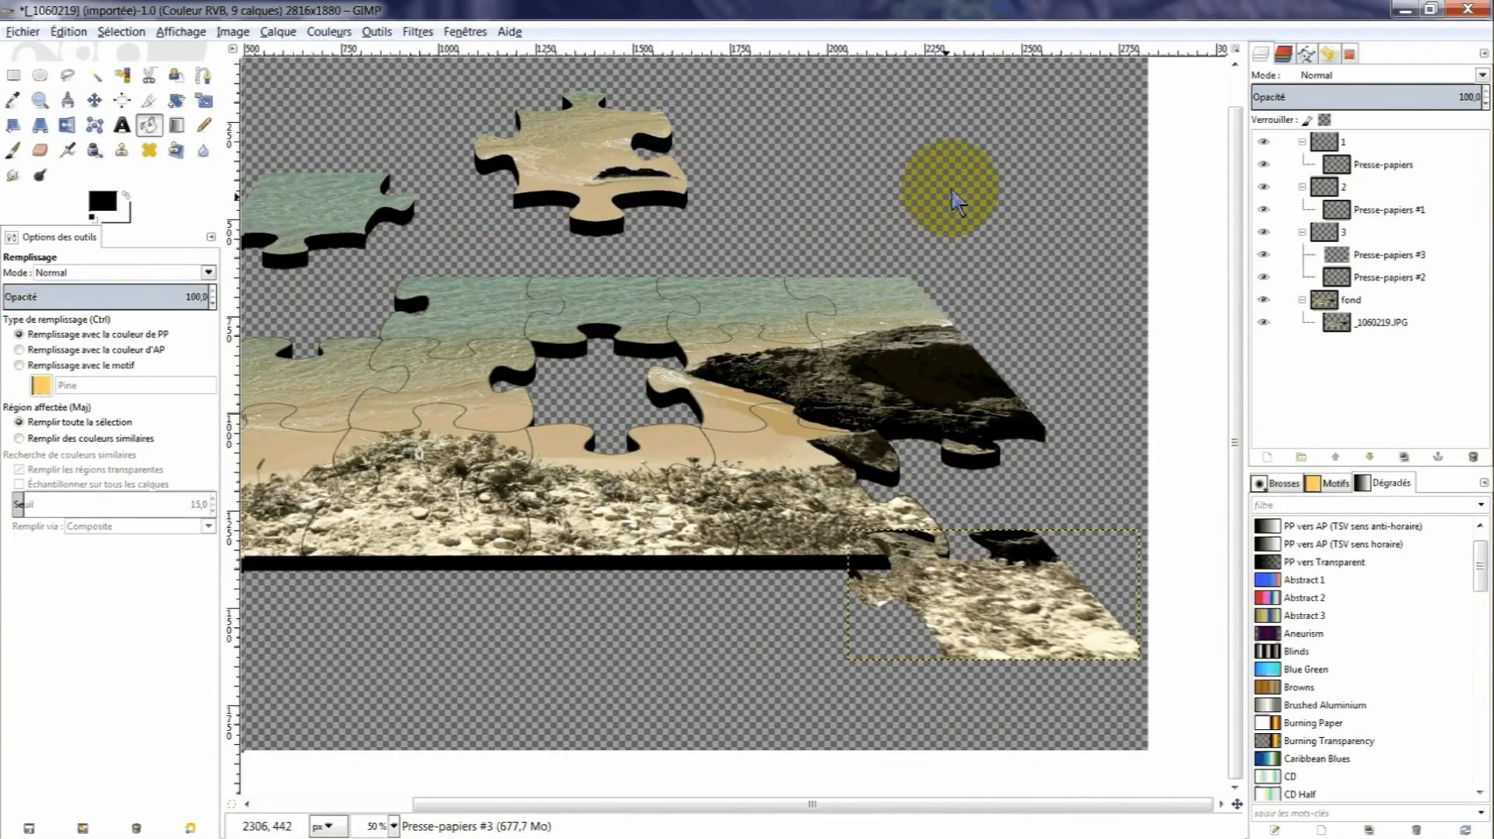
Fill the alpha selection of the lower Presse-papiers #2 layer with black and resize the layer to the image dimensions.
left_click(1345, 279)
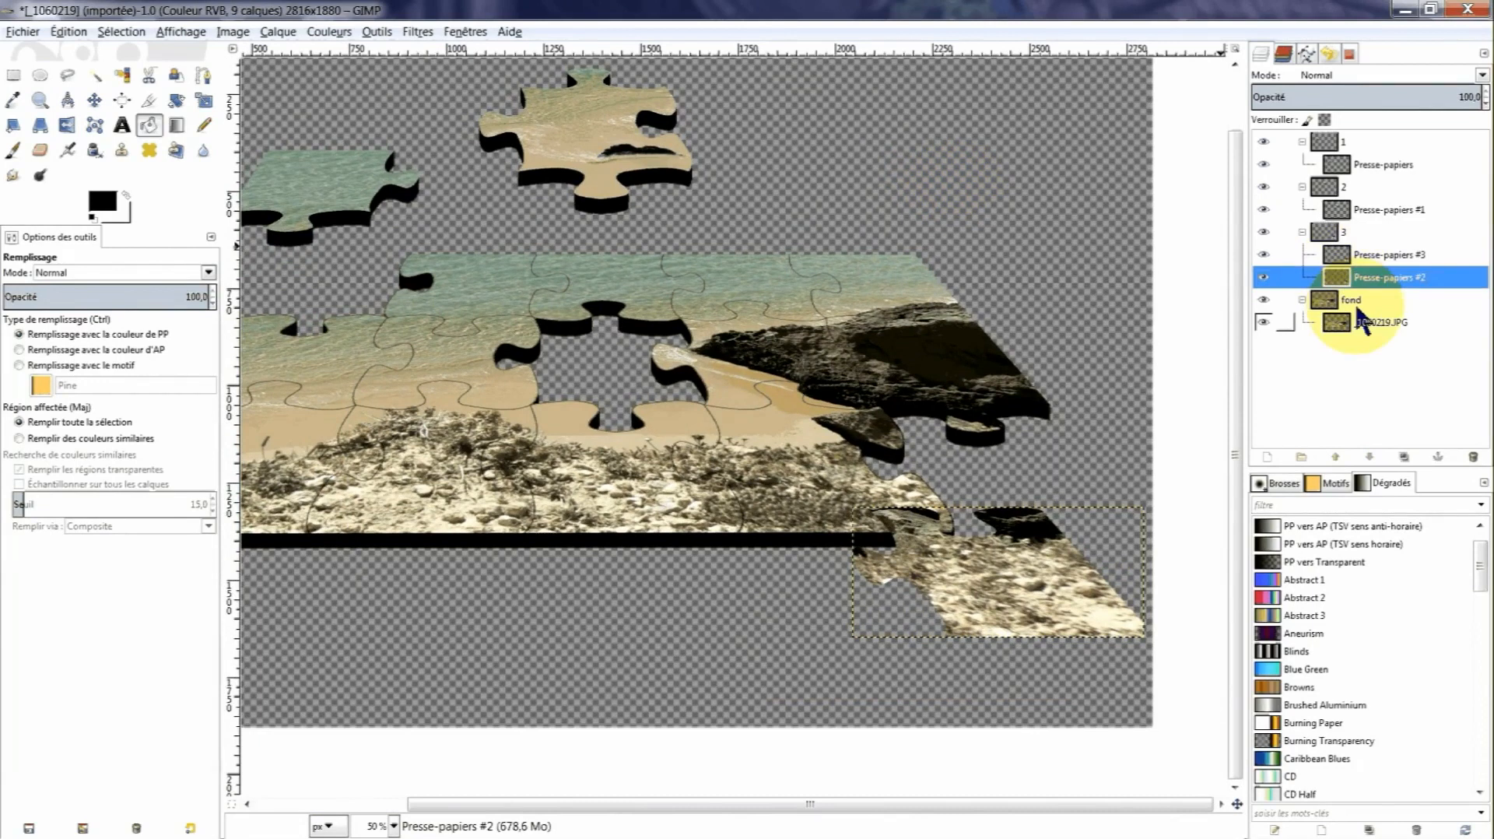
right_click(1341, 288)
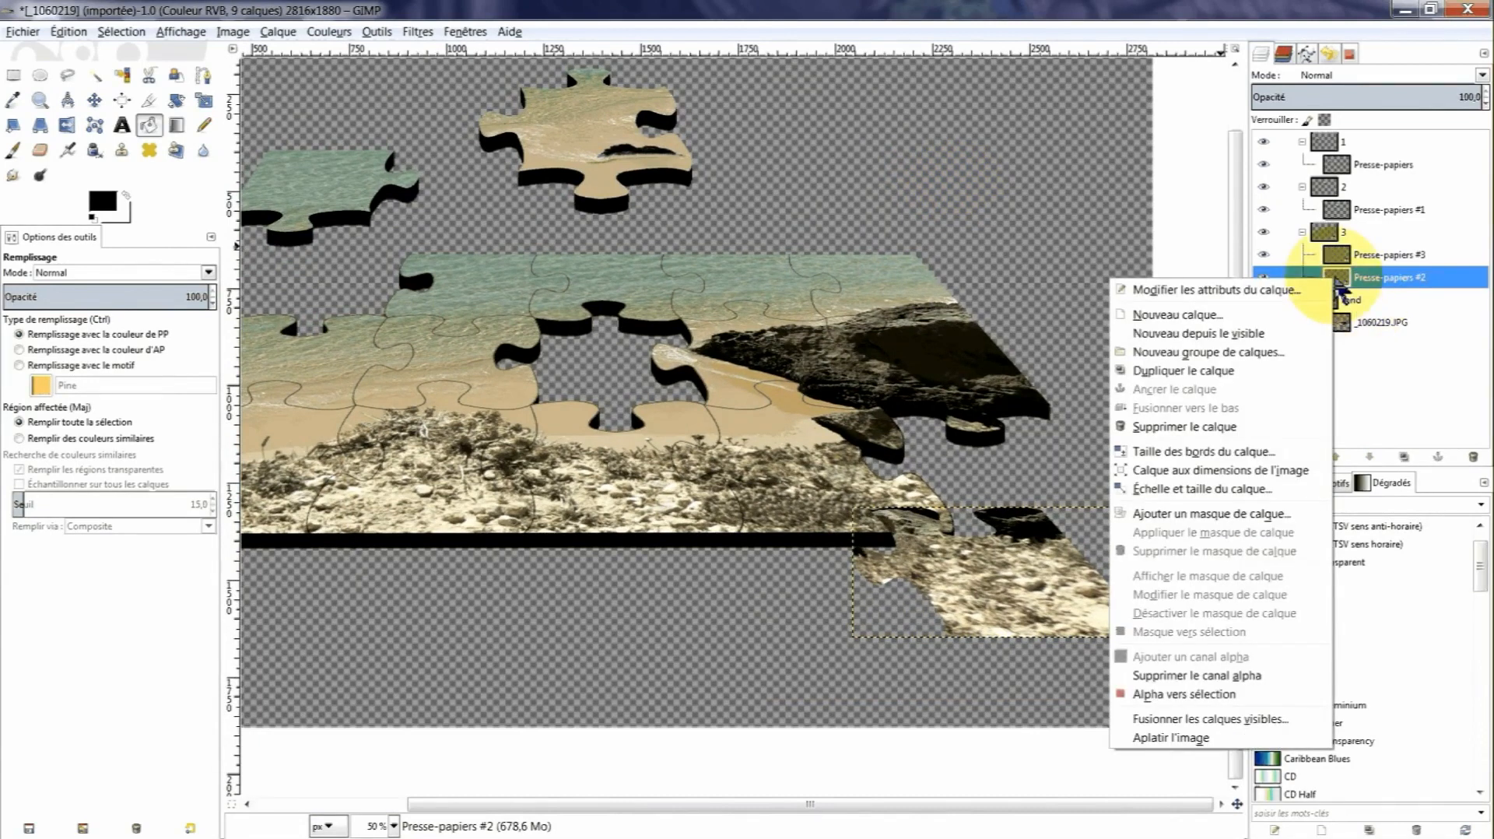
left_click(1227, 694)
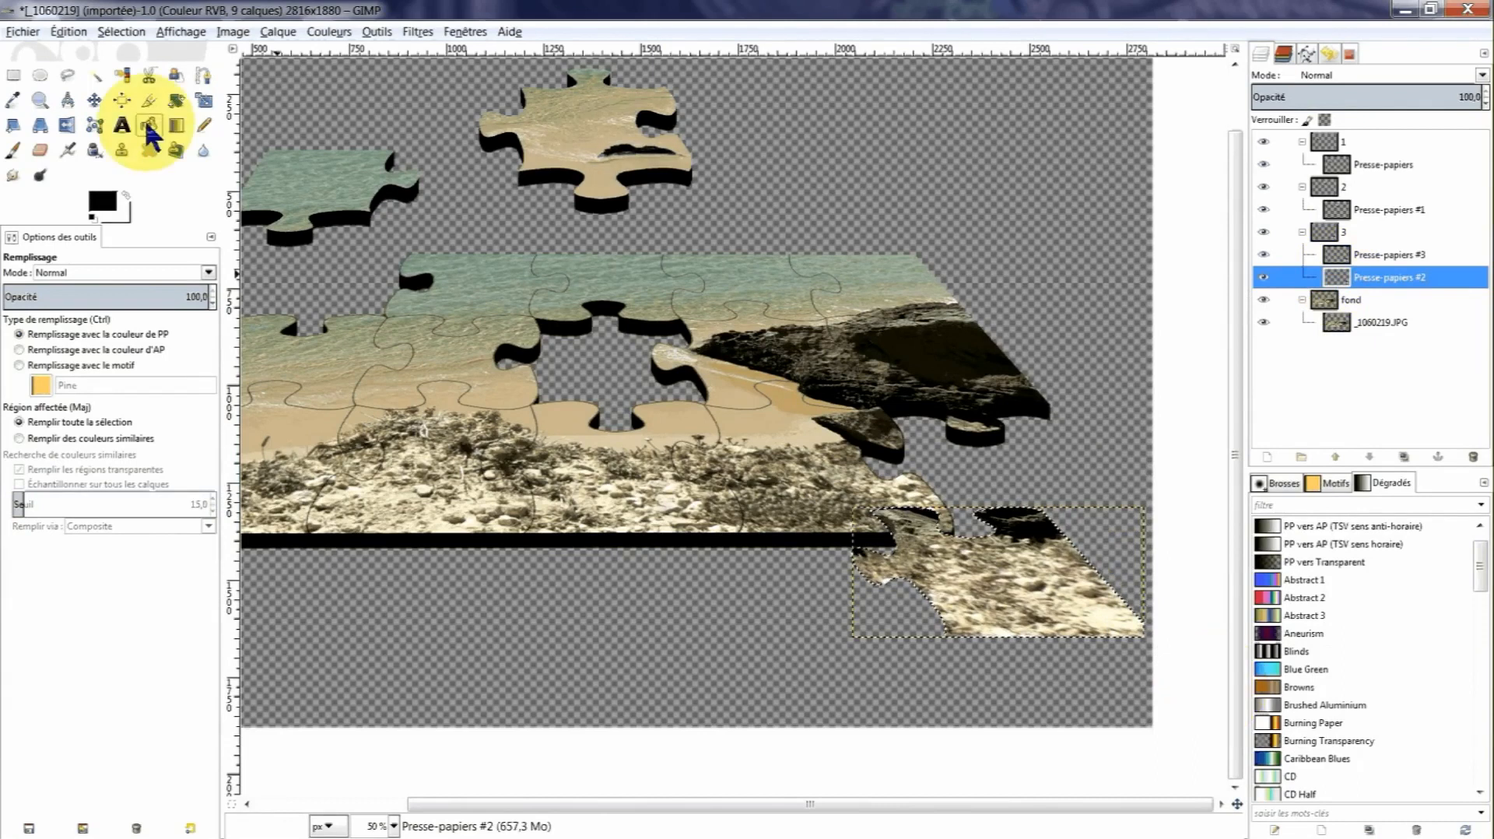
left_click(1002, 578)
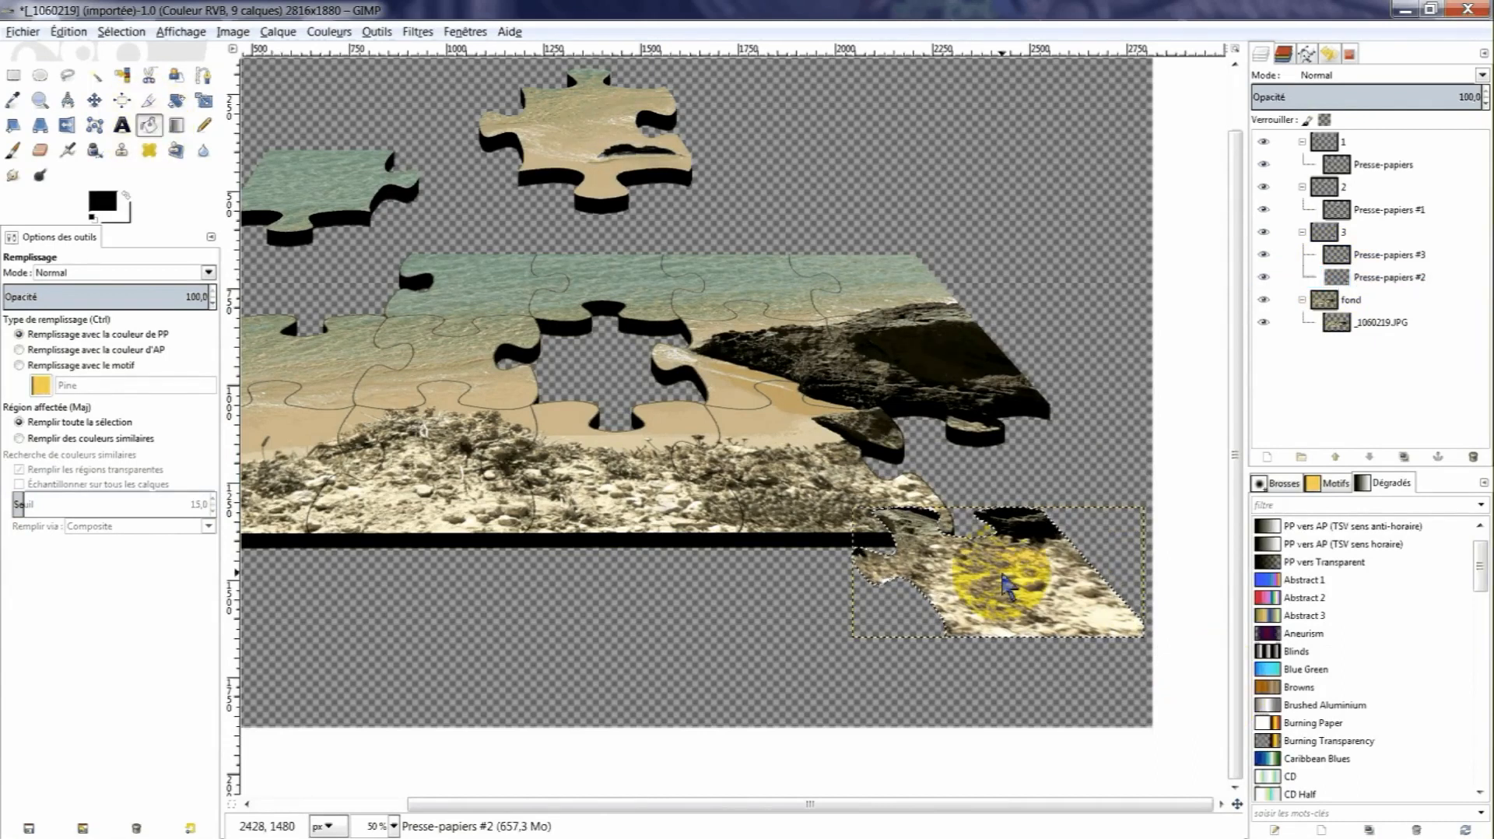
left_click(1264, 311)
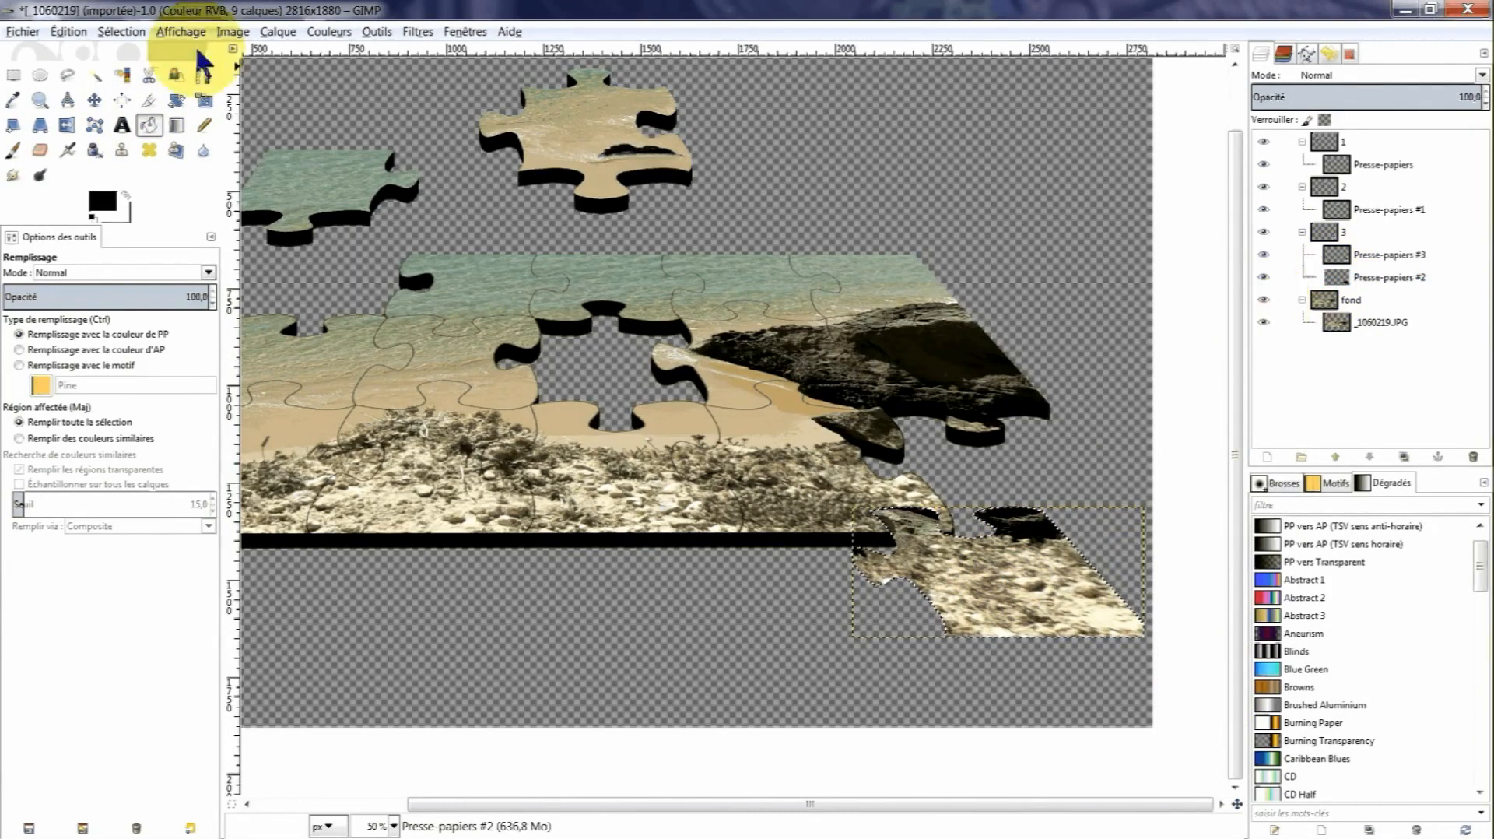
right_click(1379, 278)
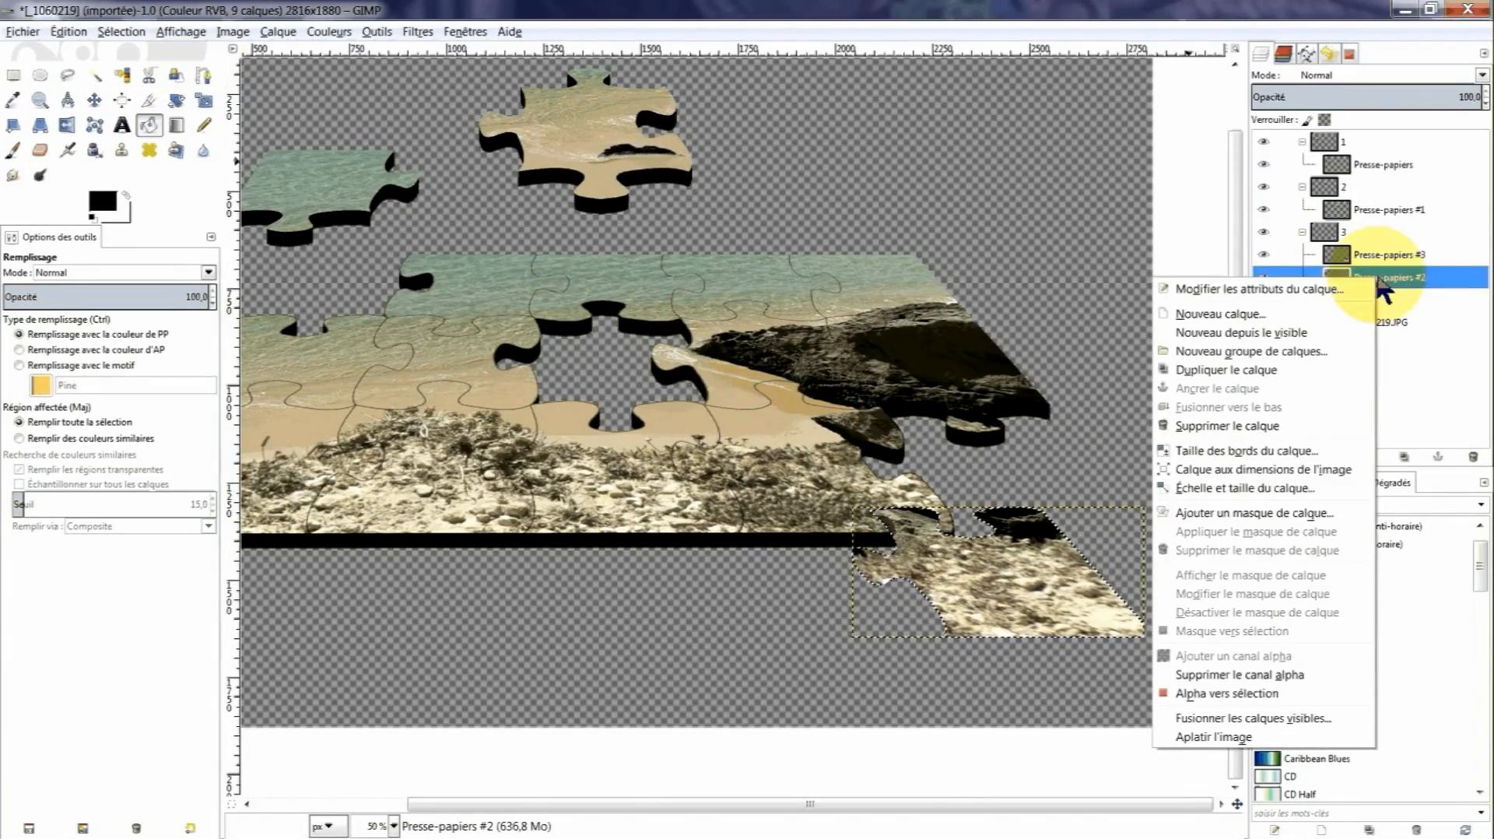
left_click(1262, 470)
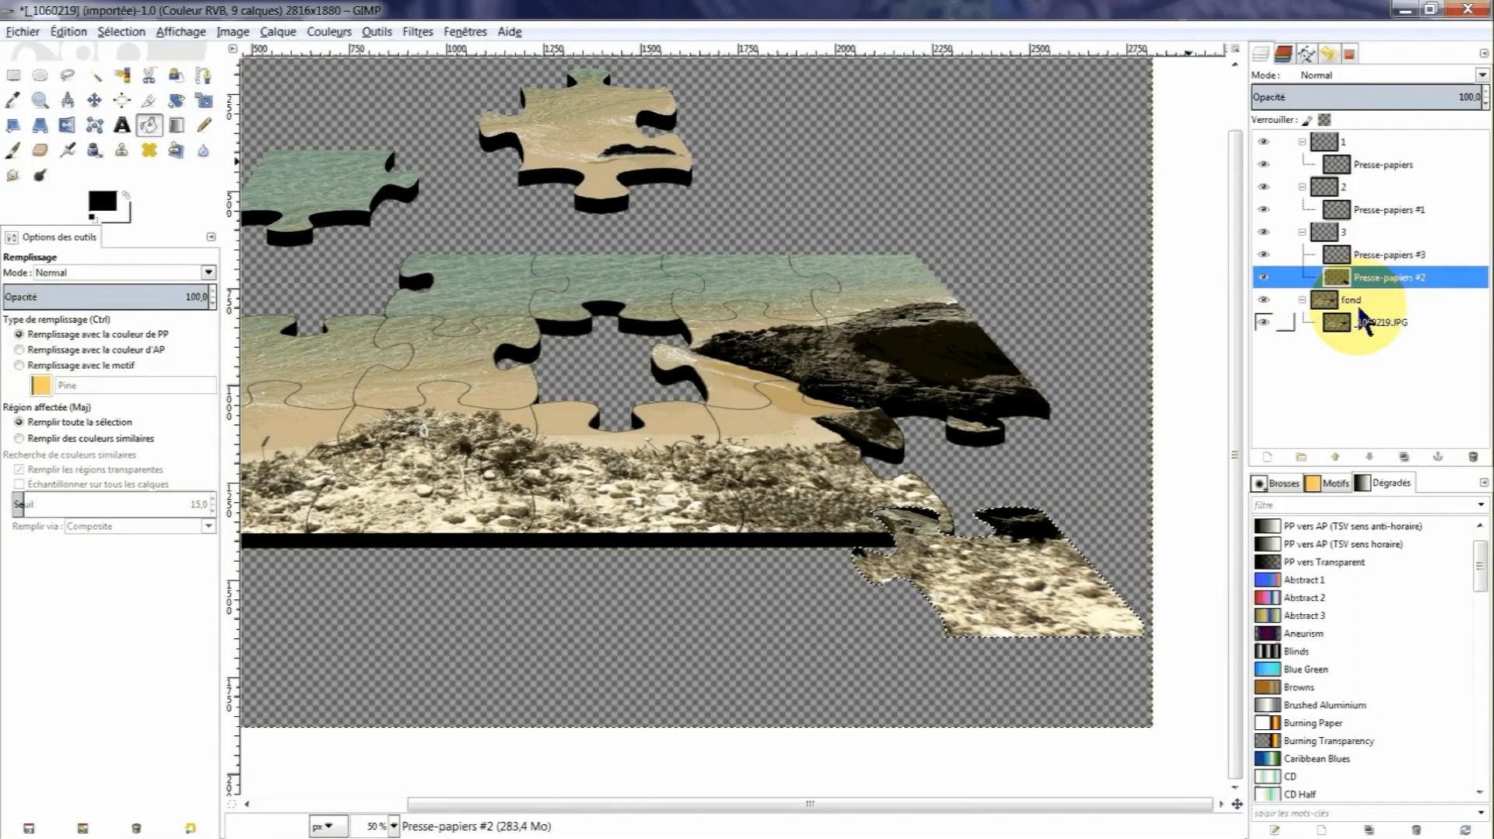
Resize the Presse-papiers #3 layer to the image dimensions and, with nothing selected, reapply the last filter to the Presse-papiers #2 layer.
right_click(1333, 257)
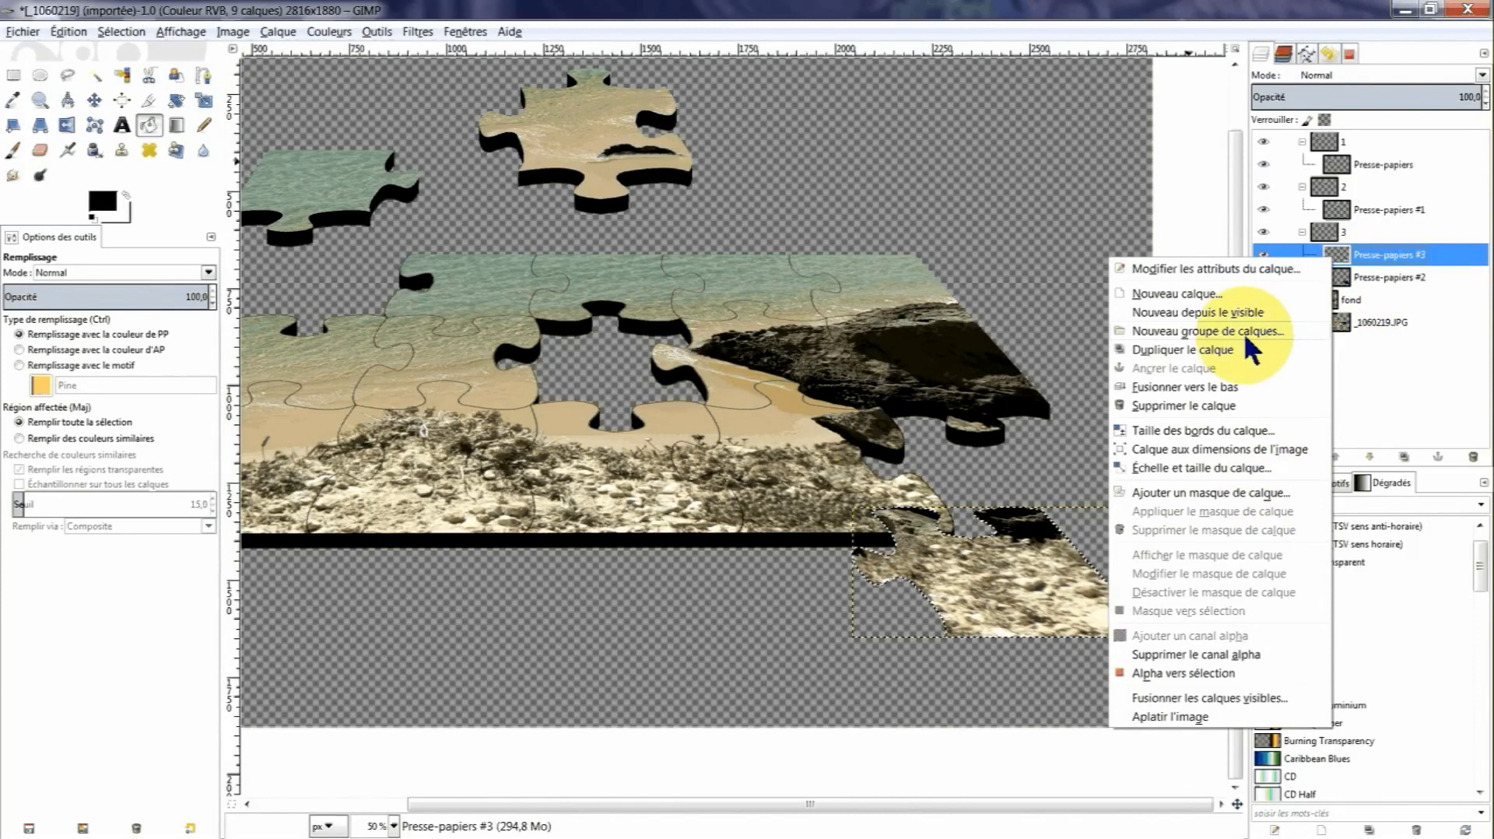
left_click(1220, 449)
left_click(1349, 282)
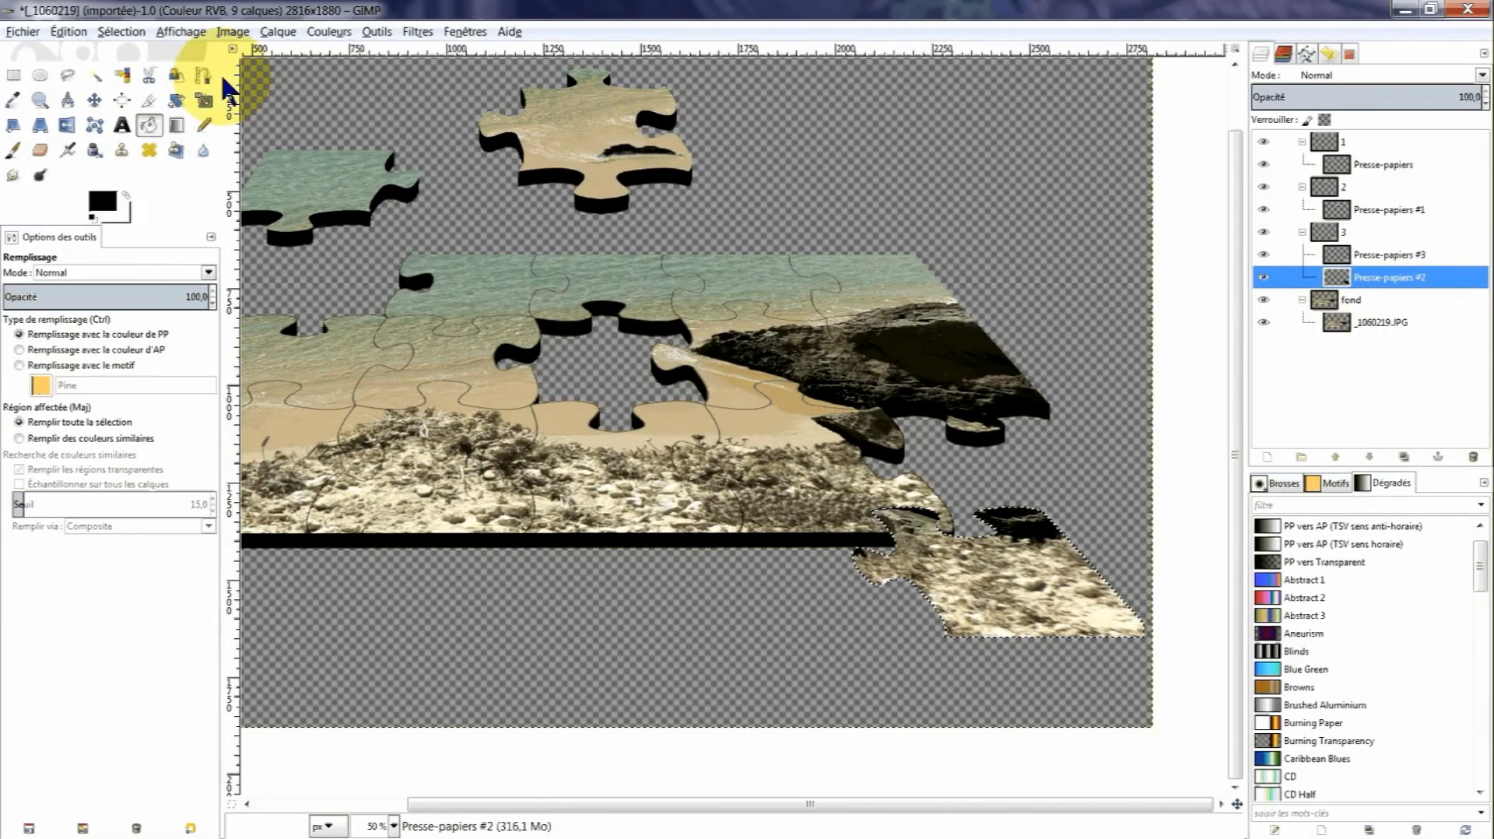
key("ctrl+shift+a")
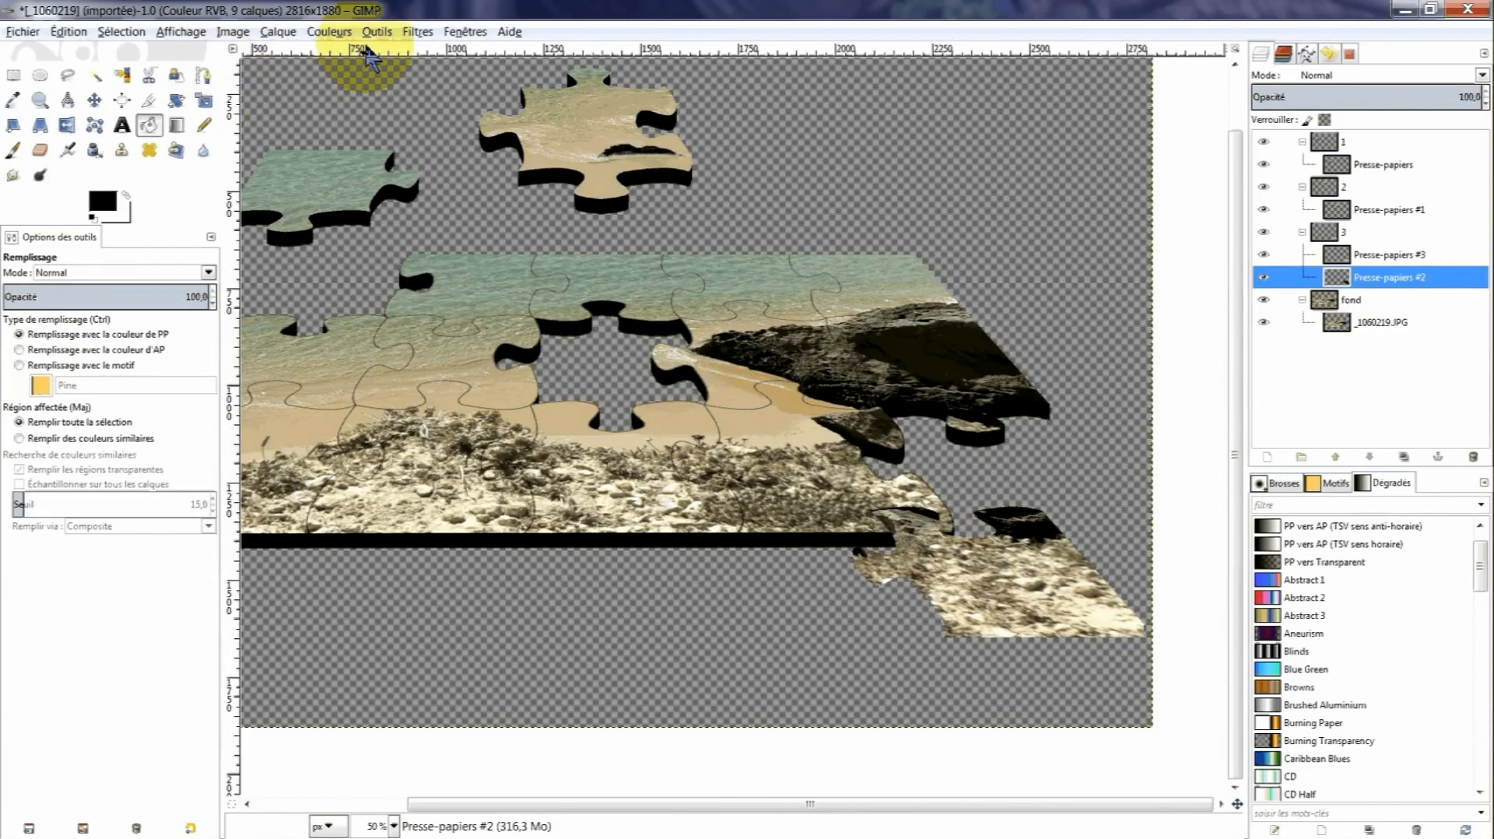
key("ctrl+f")
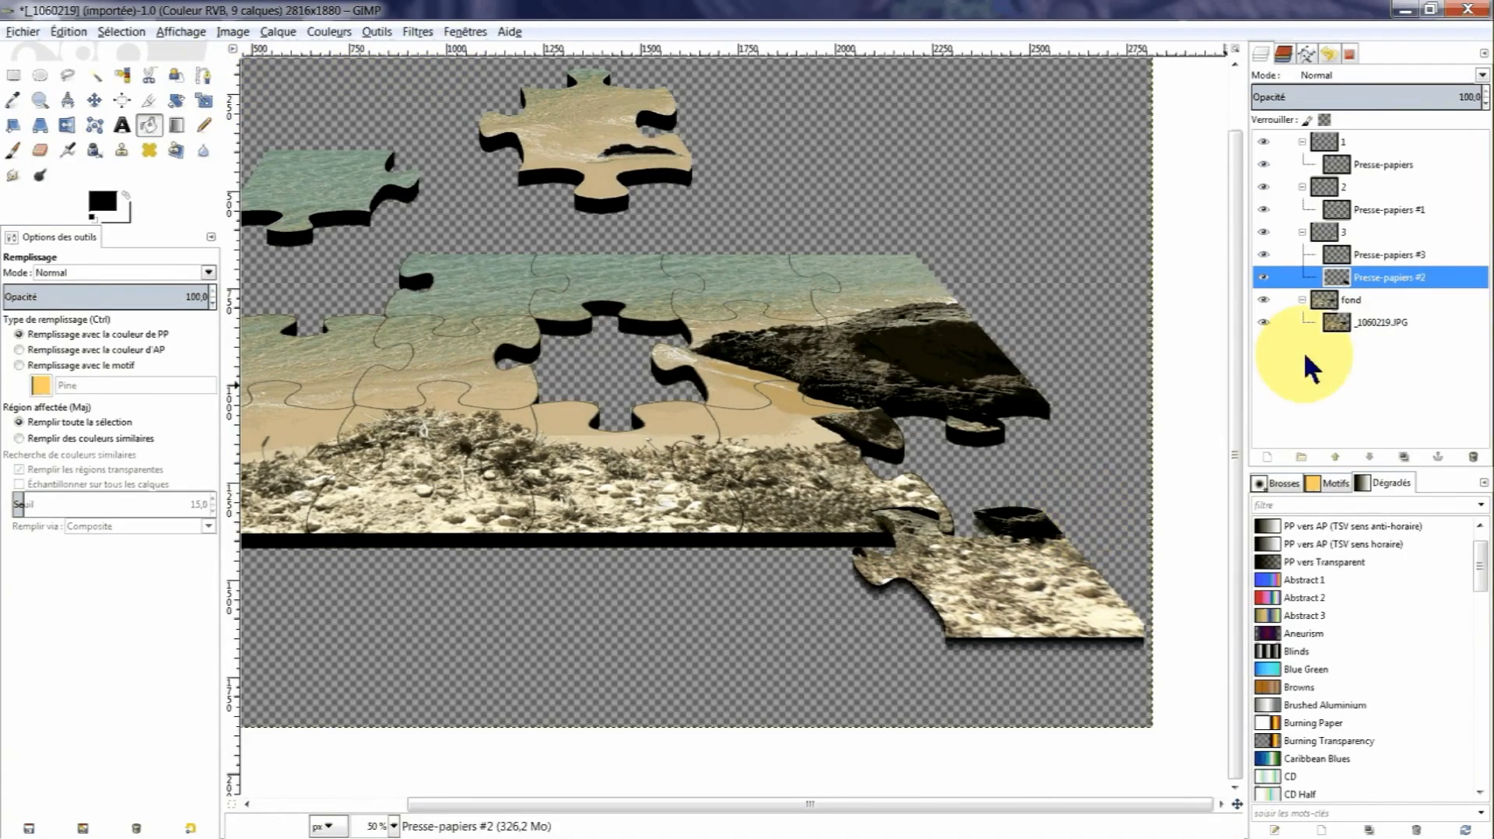
Duplicate the blurred black Presse-papiers #2 layer 18 times within group 3 to thicken the corner piece's dark edge.
left_click(1406, 456)
left_click(1406, 457)
left_click(1405, 457)
left_click(1405, 457)
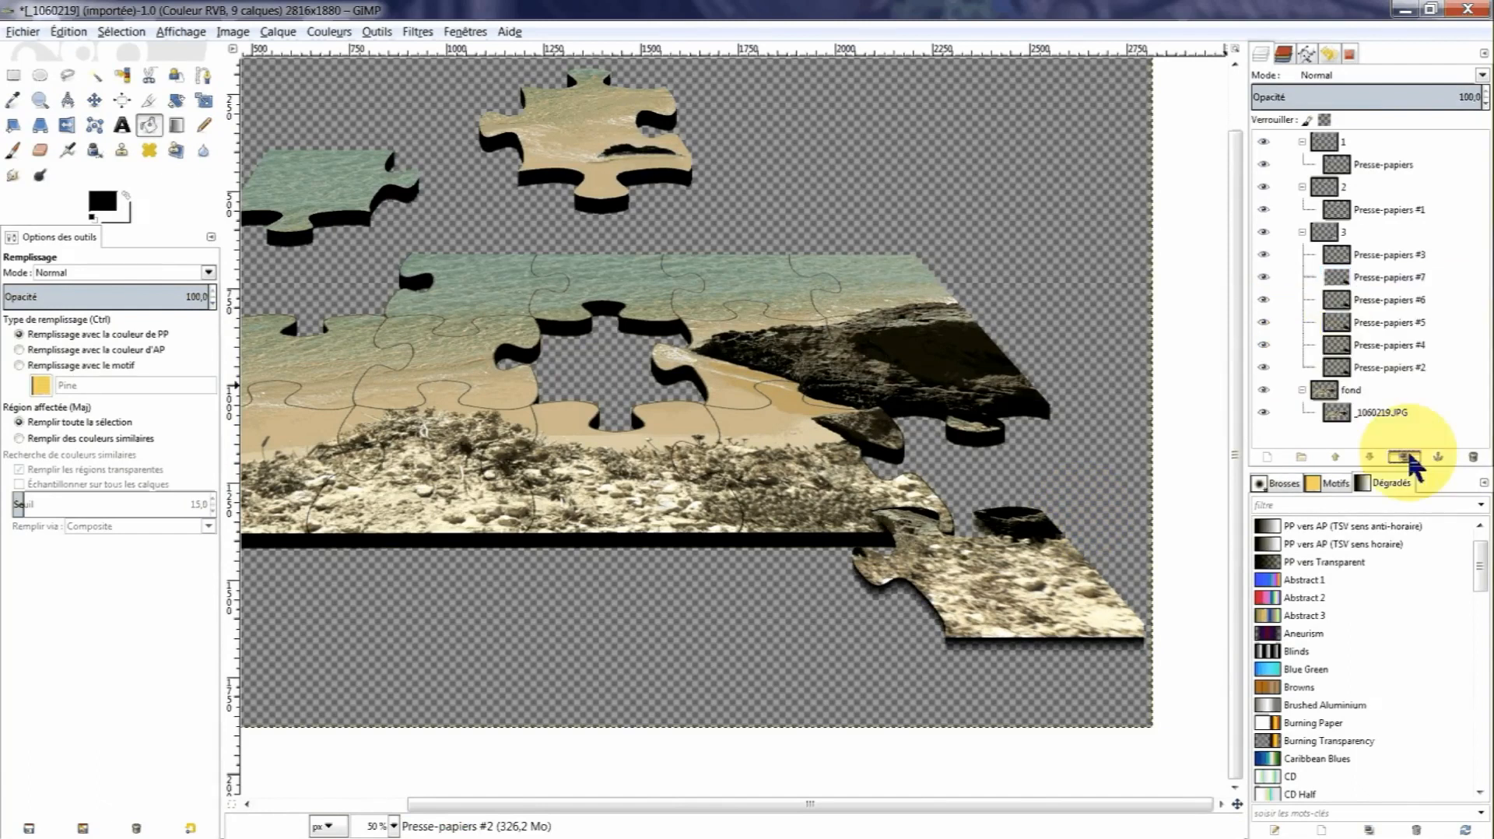
left_click(1405, 456)
left_click(1405, 457)
left_click(1406, 457)
left_click(1405, 457)
left_click(1406, 457)
left_click(1405, 457)
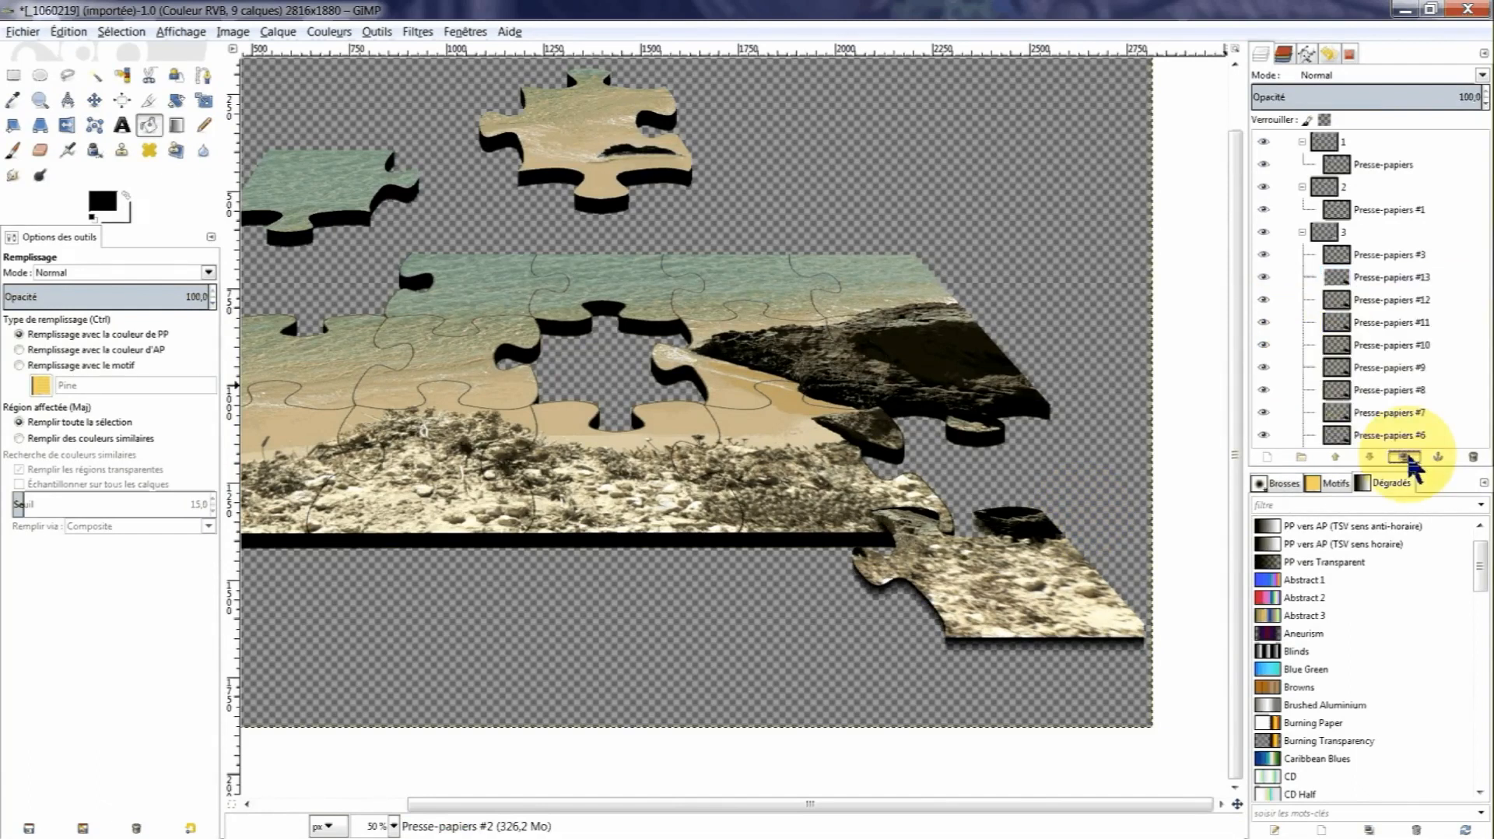
left_click(1406, 456)
left_click(1406, 457)
left_click(1406, 457)
left_click(1406, 456)
left_click(1405, 457)
left_click(1405, 456)
left_click(1405, 457)
left_click(1405, 456)
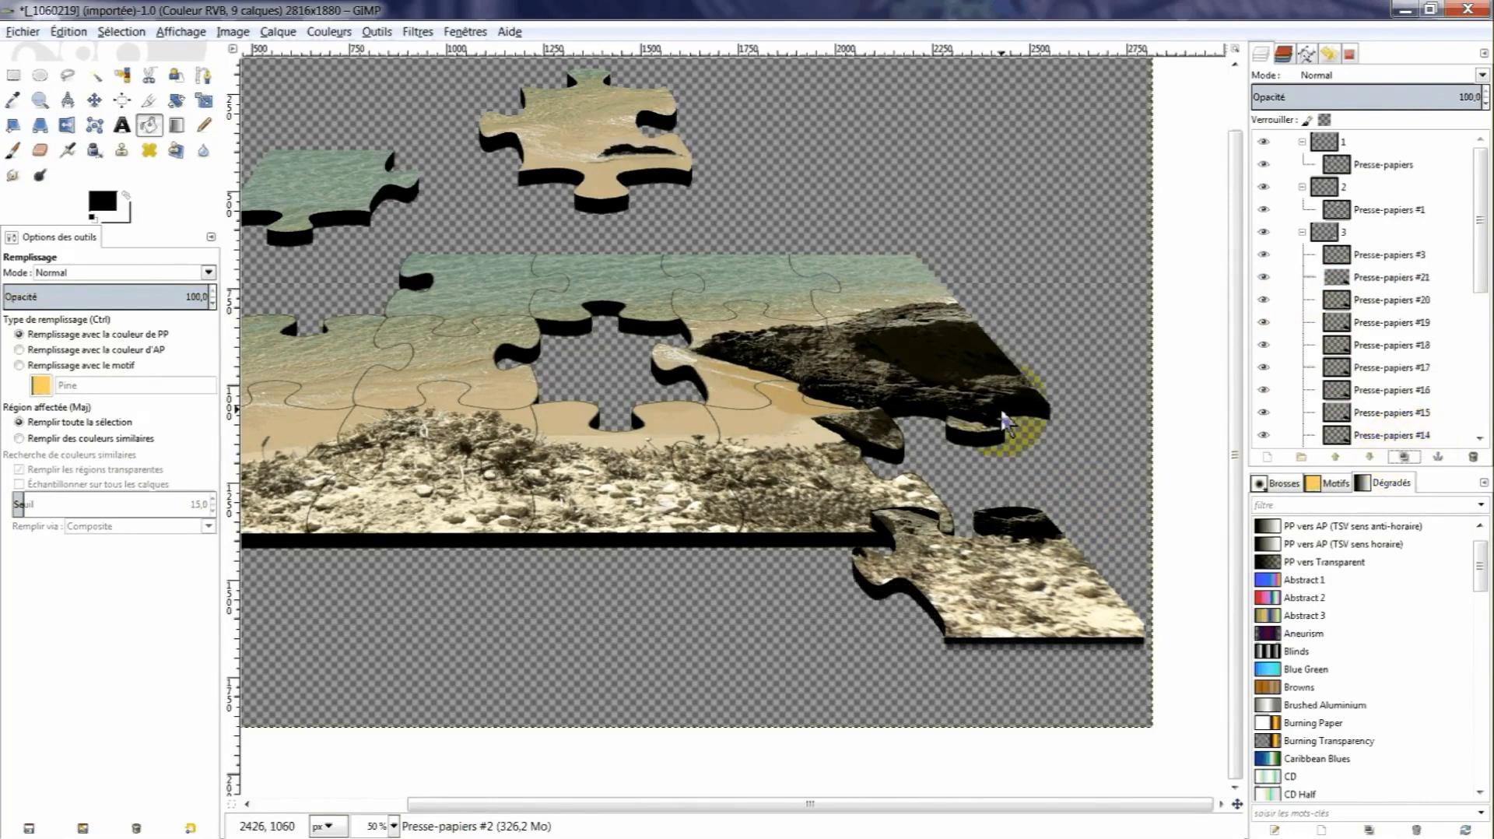
Merge the visible layers inside group 3 only, extending the result as necessary.
left_click(1341, 257)
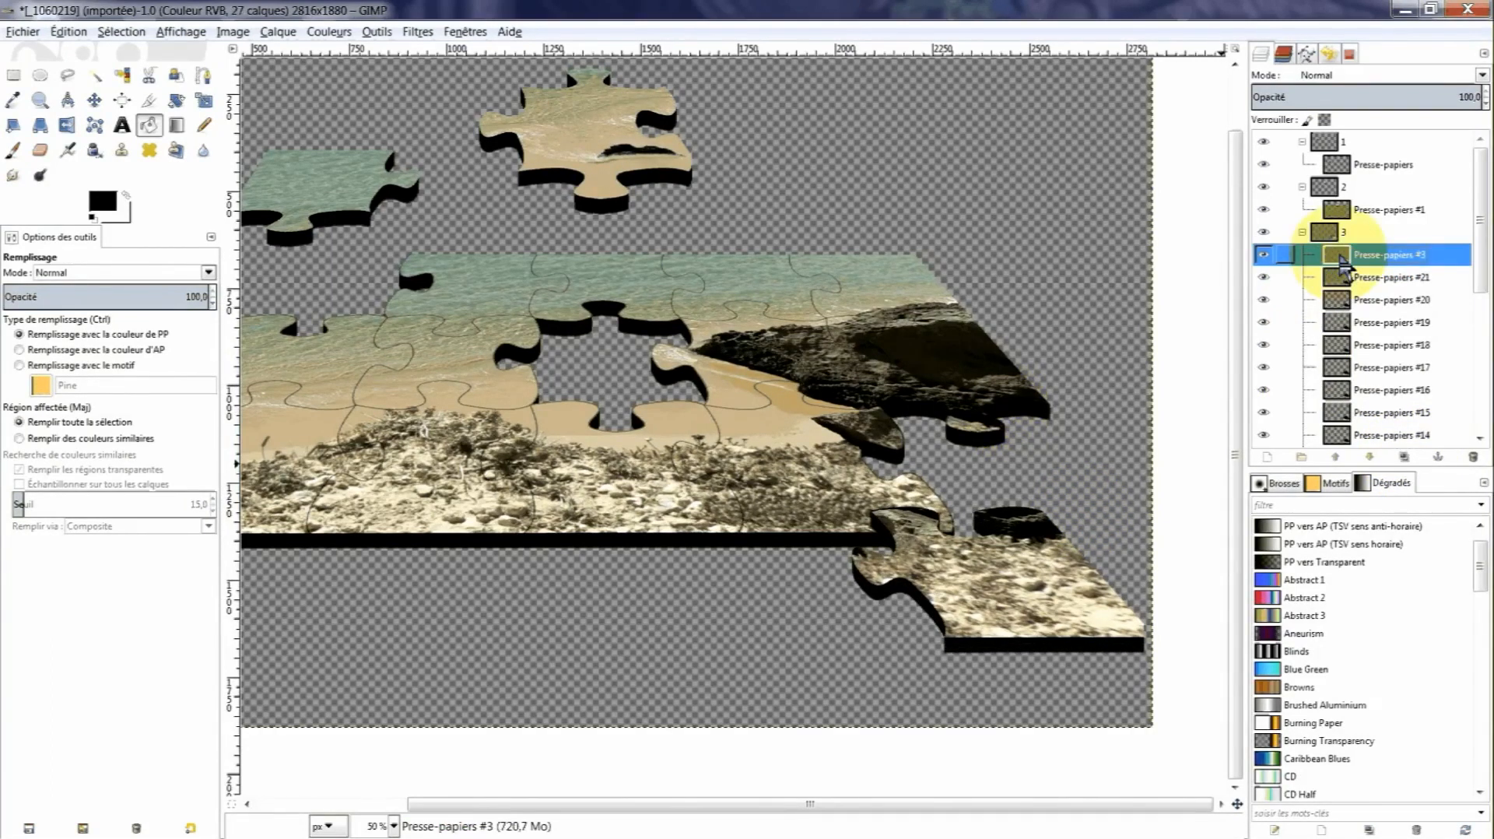
right_click(1340, 261)
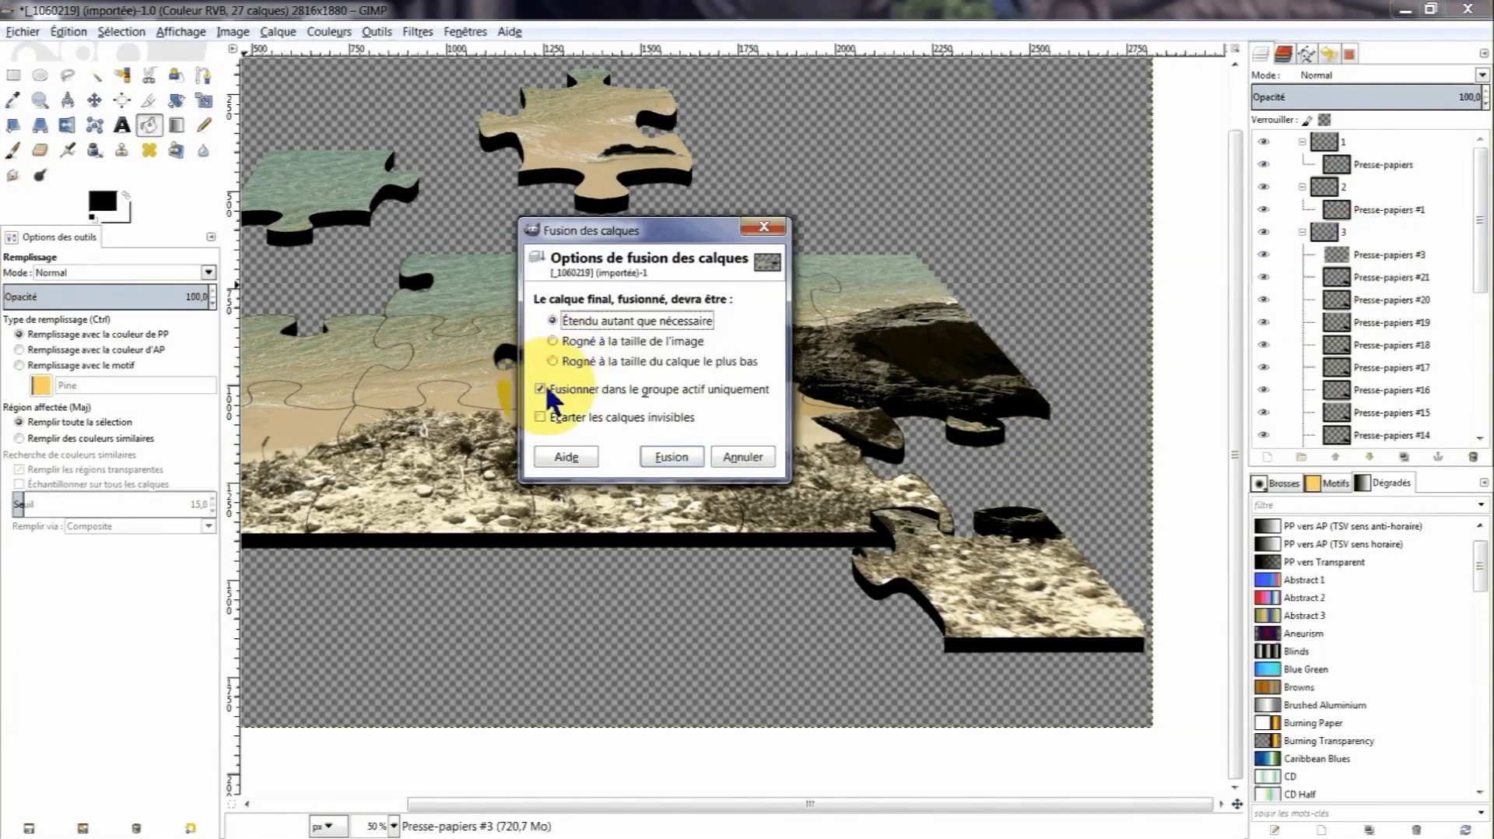
left_click(668, 458)
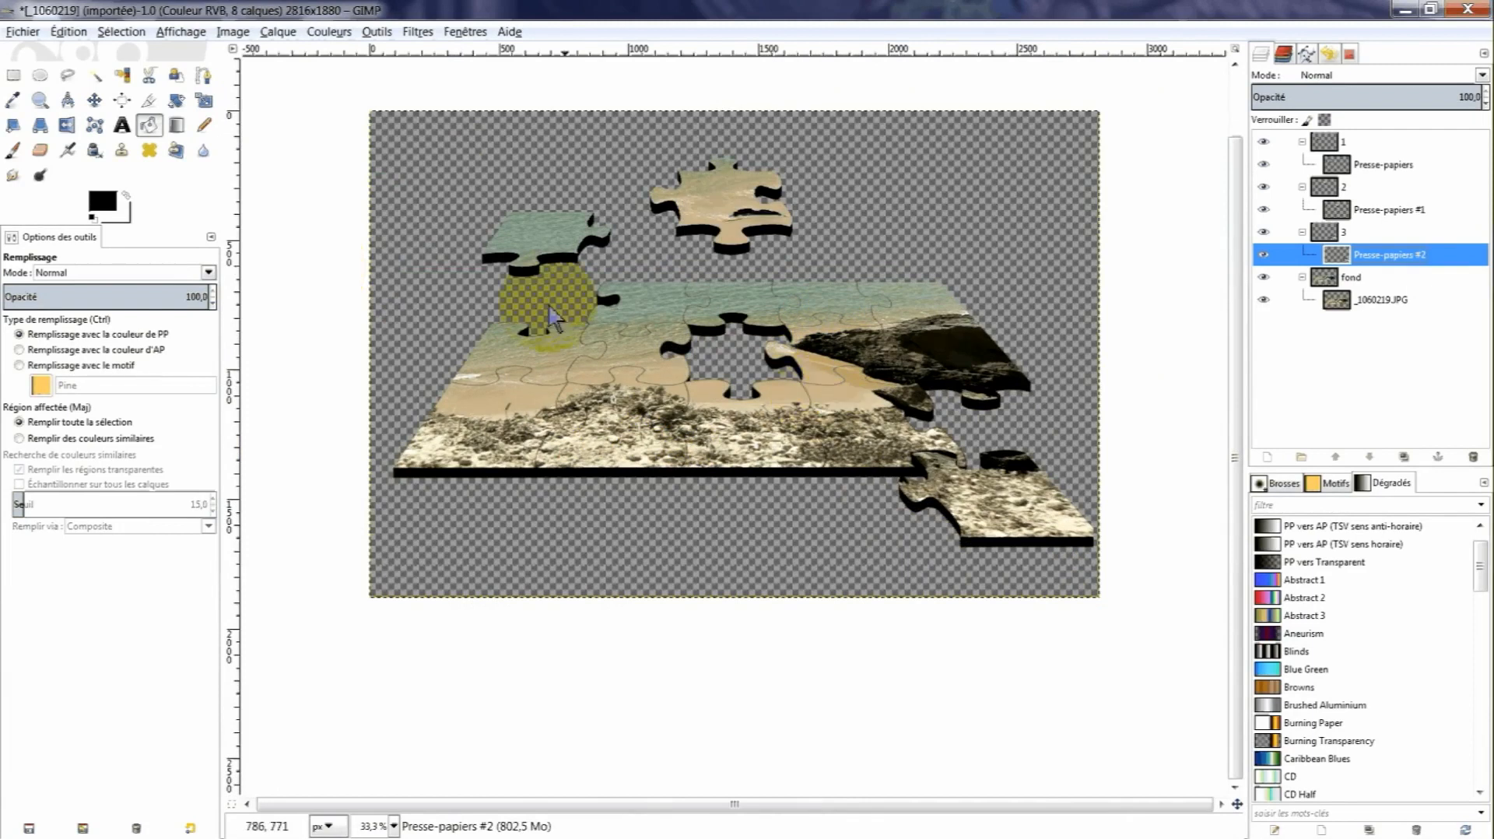
Enlarge the loose corner piece's Presse-papiers #2 layer to 4092 x 2732 pixels and reposition it just off the puzzle's lower-right corner.
left_click(100, 100)
left_click_drag(1006, 497, 960, 474)
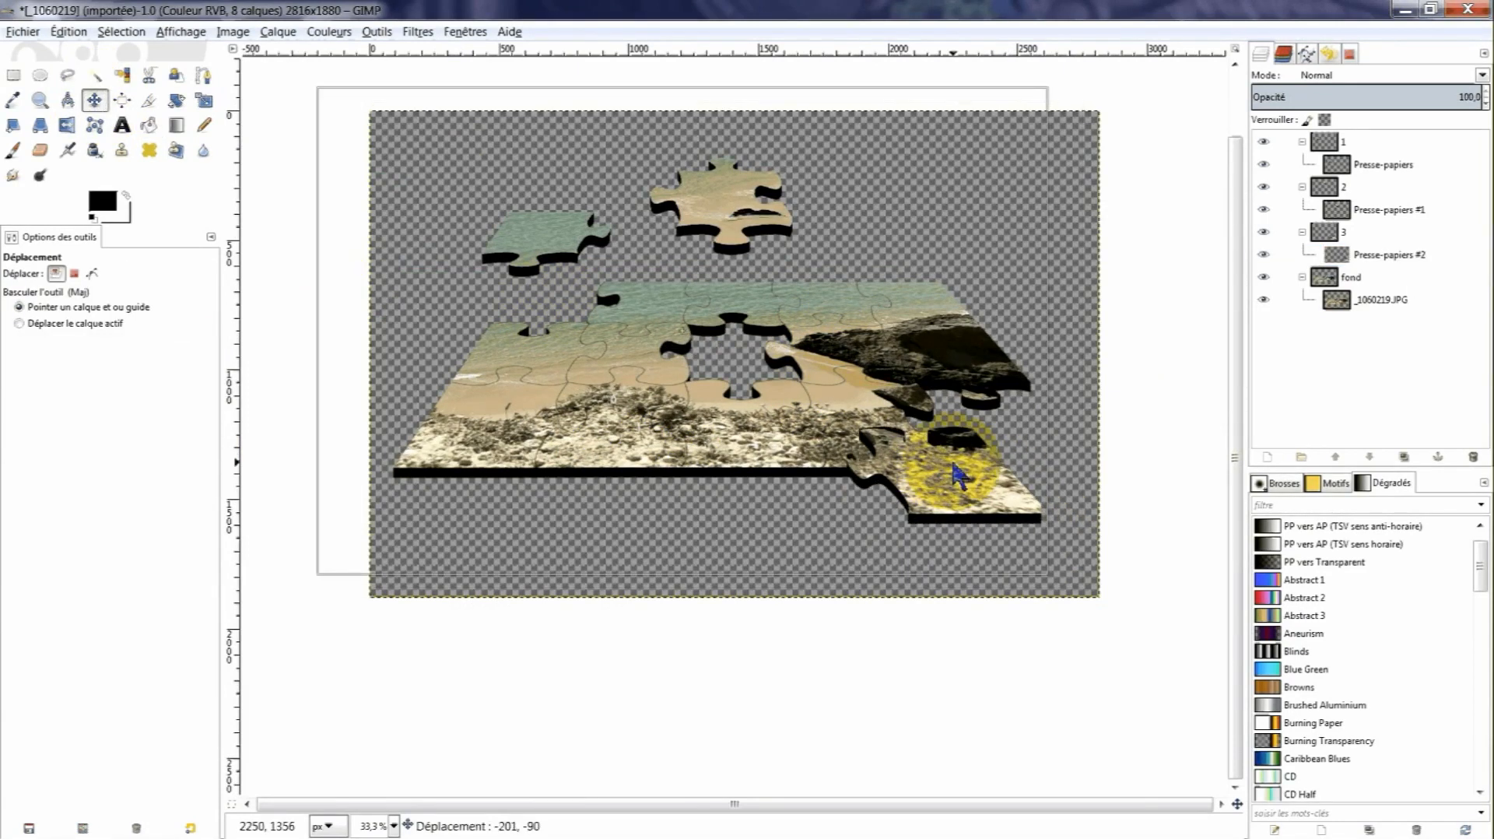
left_click(199, 105)
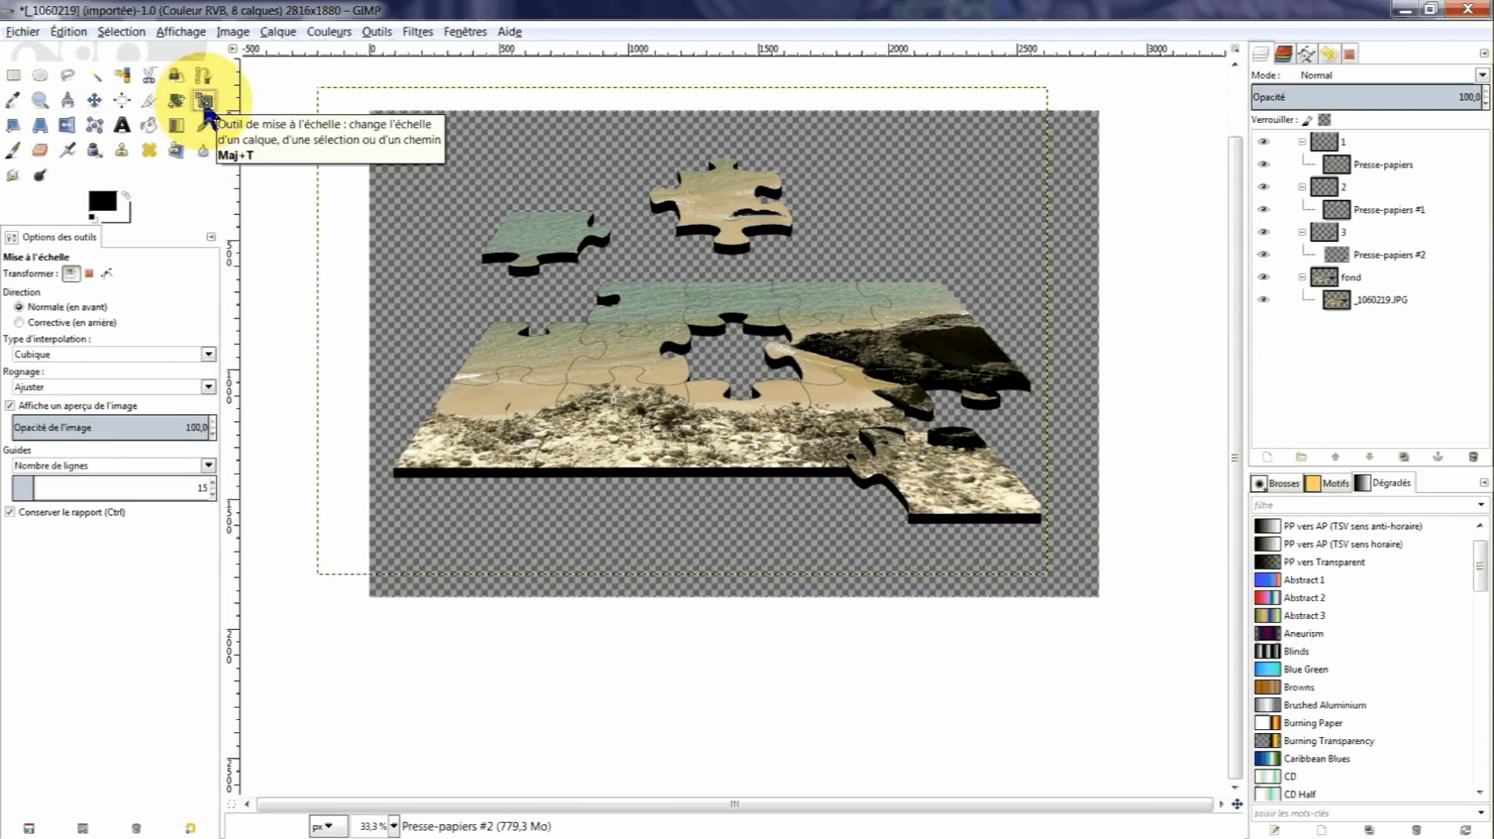
left_click(951, 476)
left_click_drag(951, 476, 1248, 731)
left_click_drag(327, 88, 193, 4)
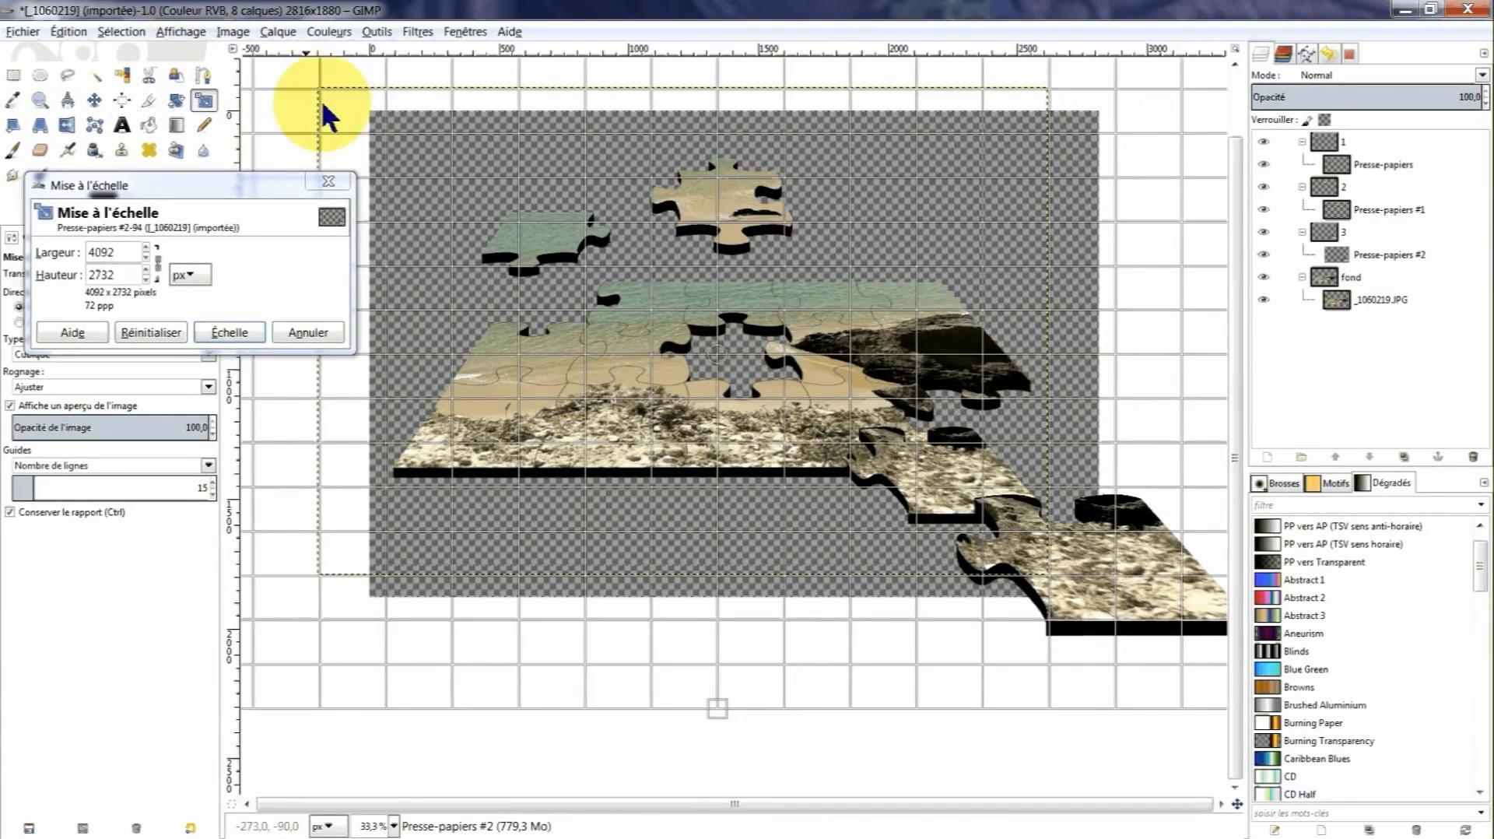
left_click_drag(718, 362, 607, 289)
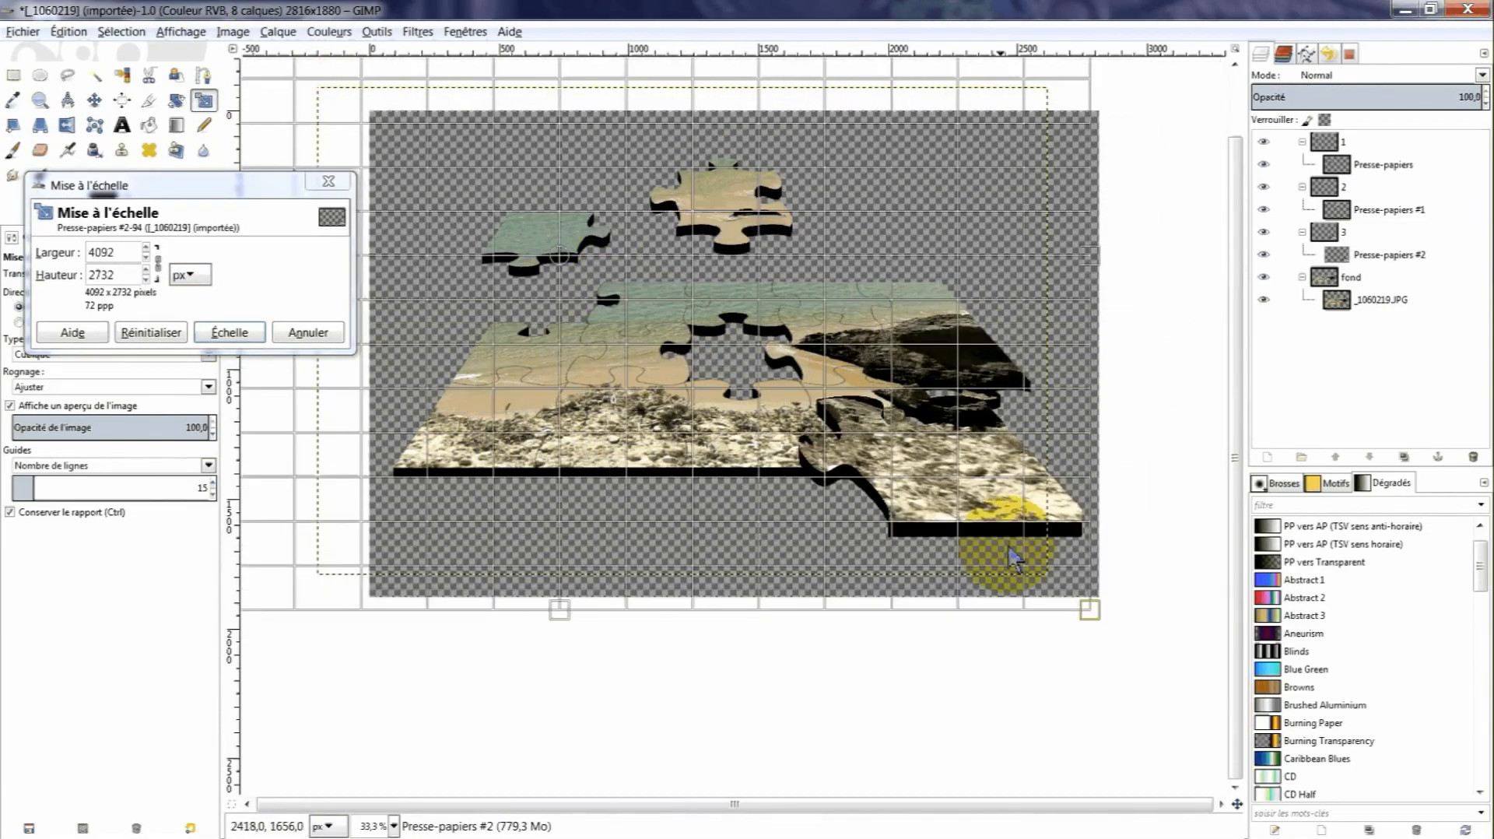
left_click(227, 333)
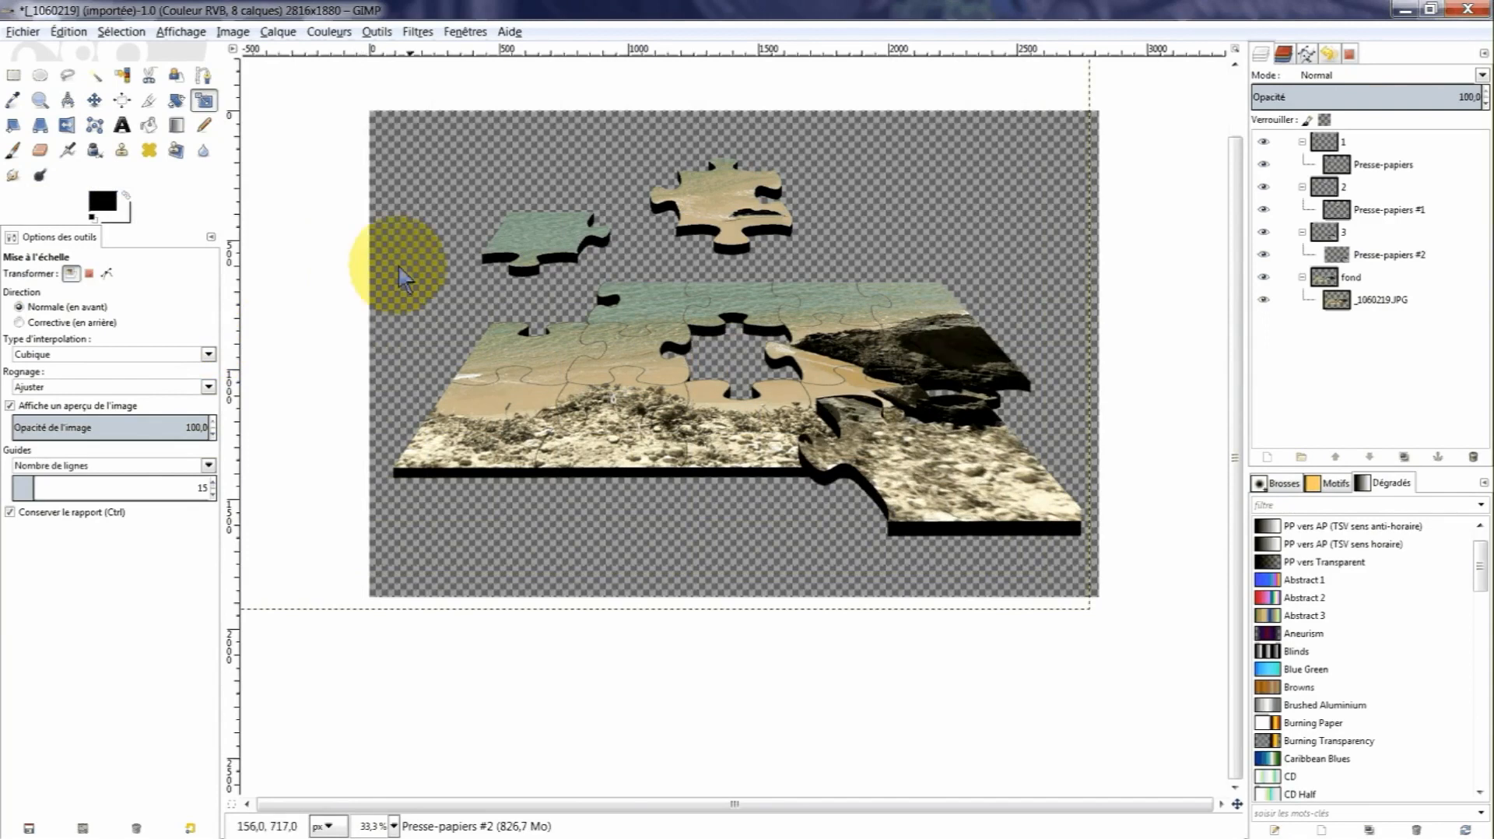
left_click(95, 100)
left_click_drag(950, 494, 1006, 544)
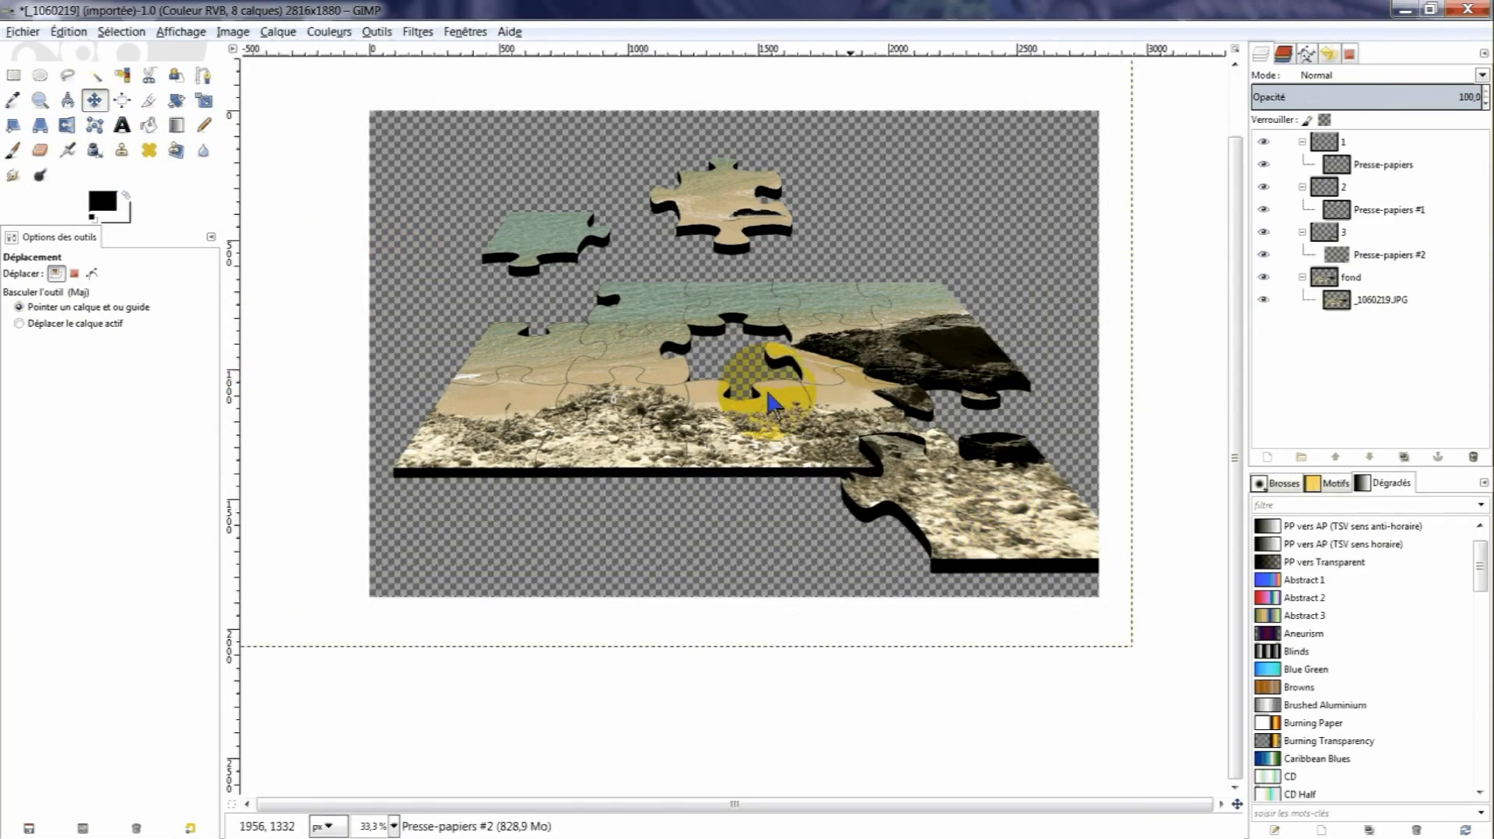
Move the loose sea piece on group 1's Presse-papiers layer up and left, towards the image's upper-left corner.
left_click(535, 235)
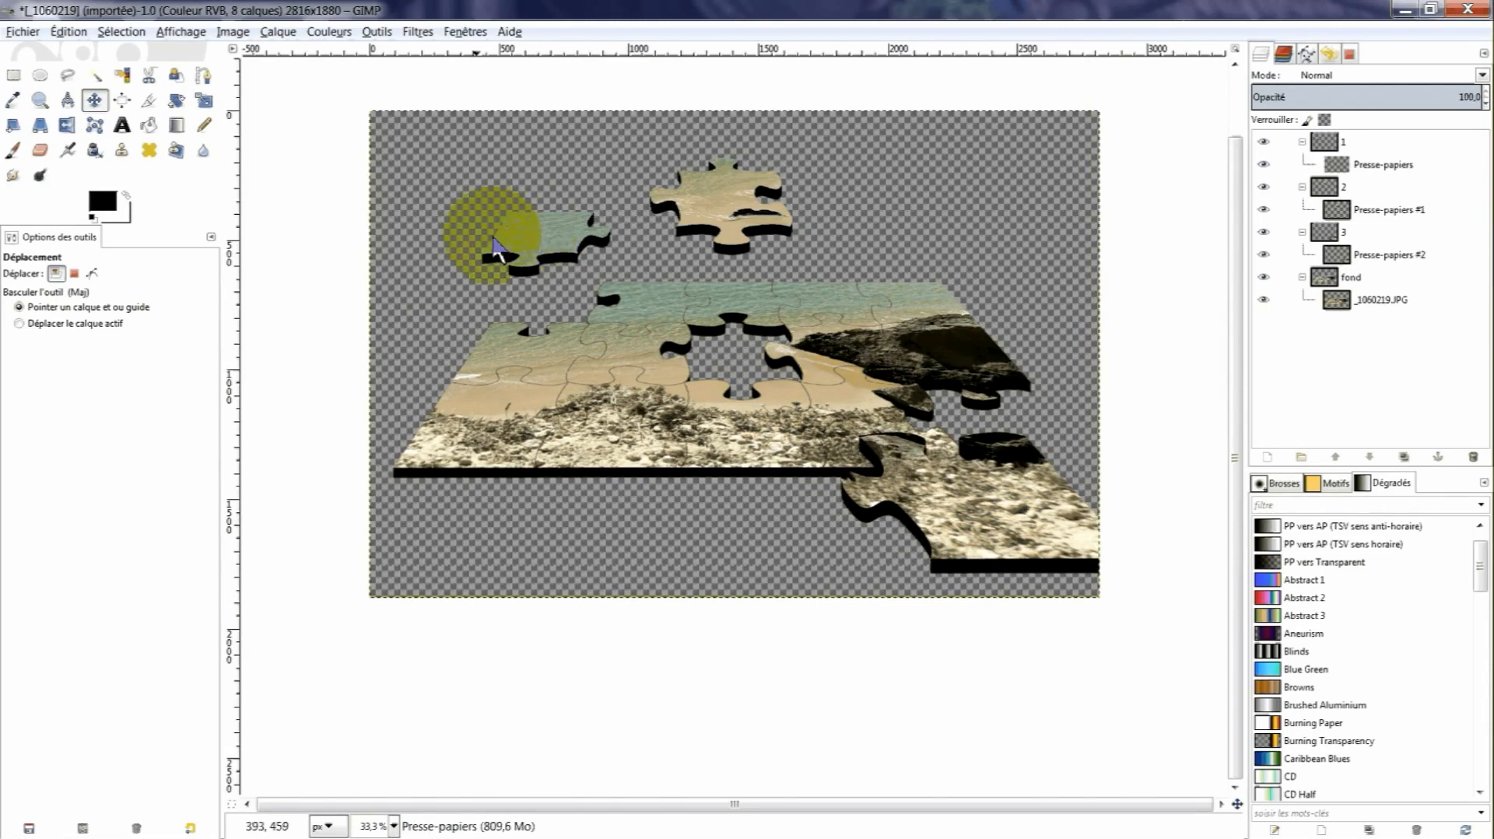
left_click(1381, 164)
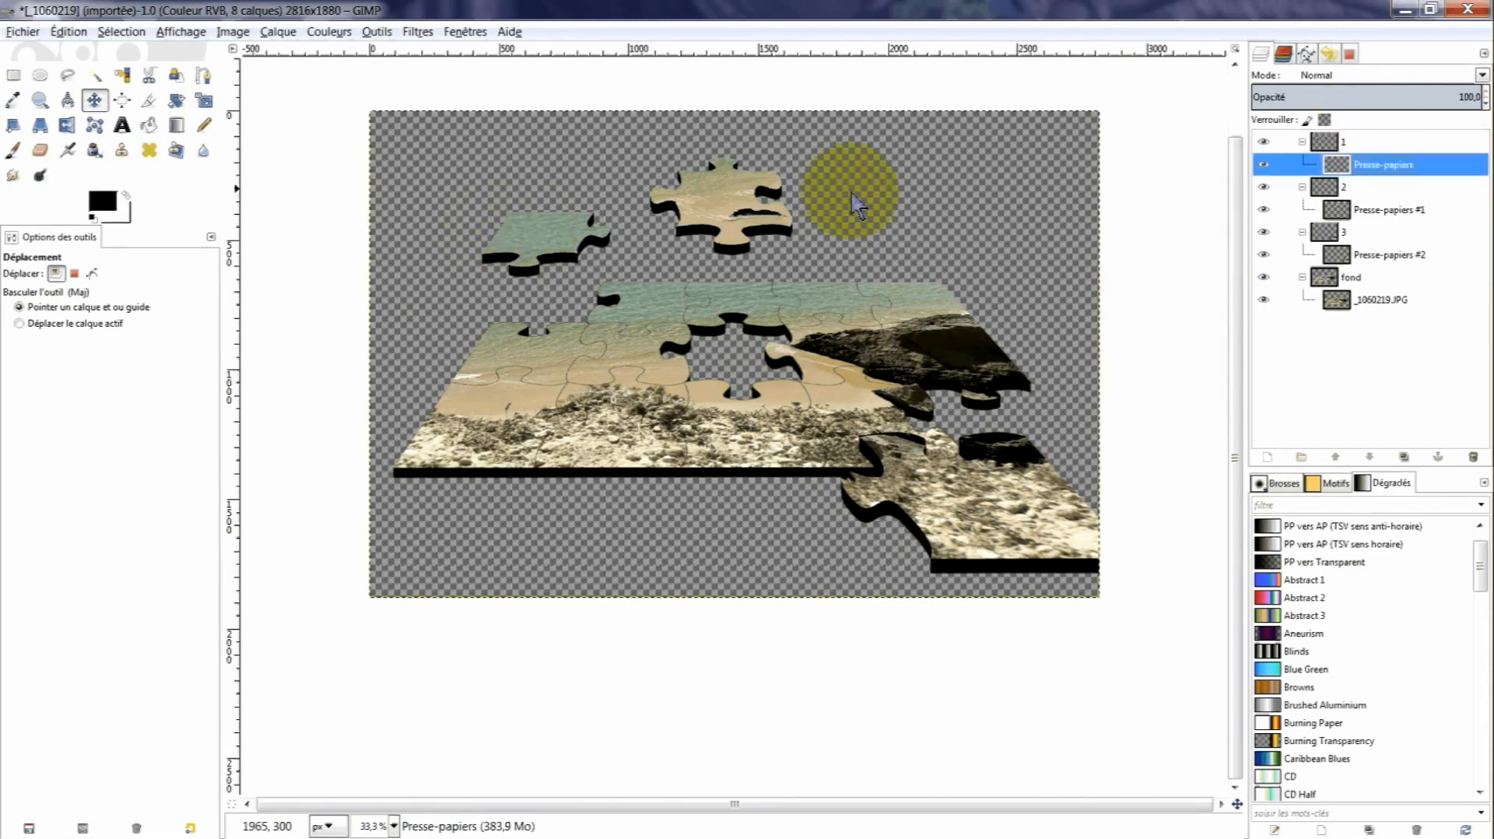
left_click_drag(554, 246, 483, 189)
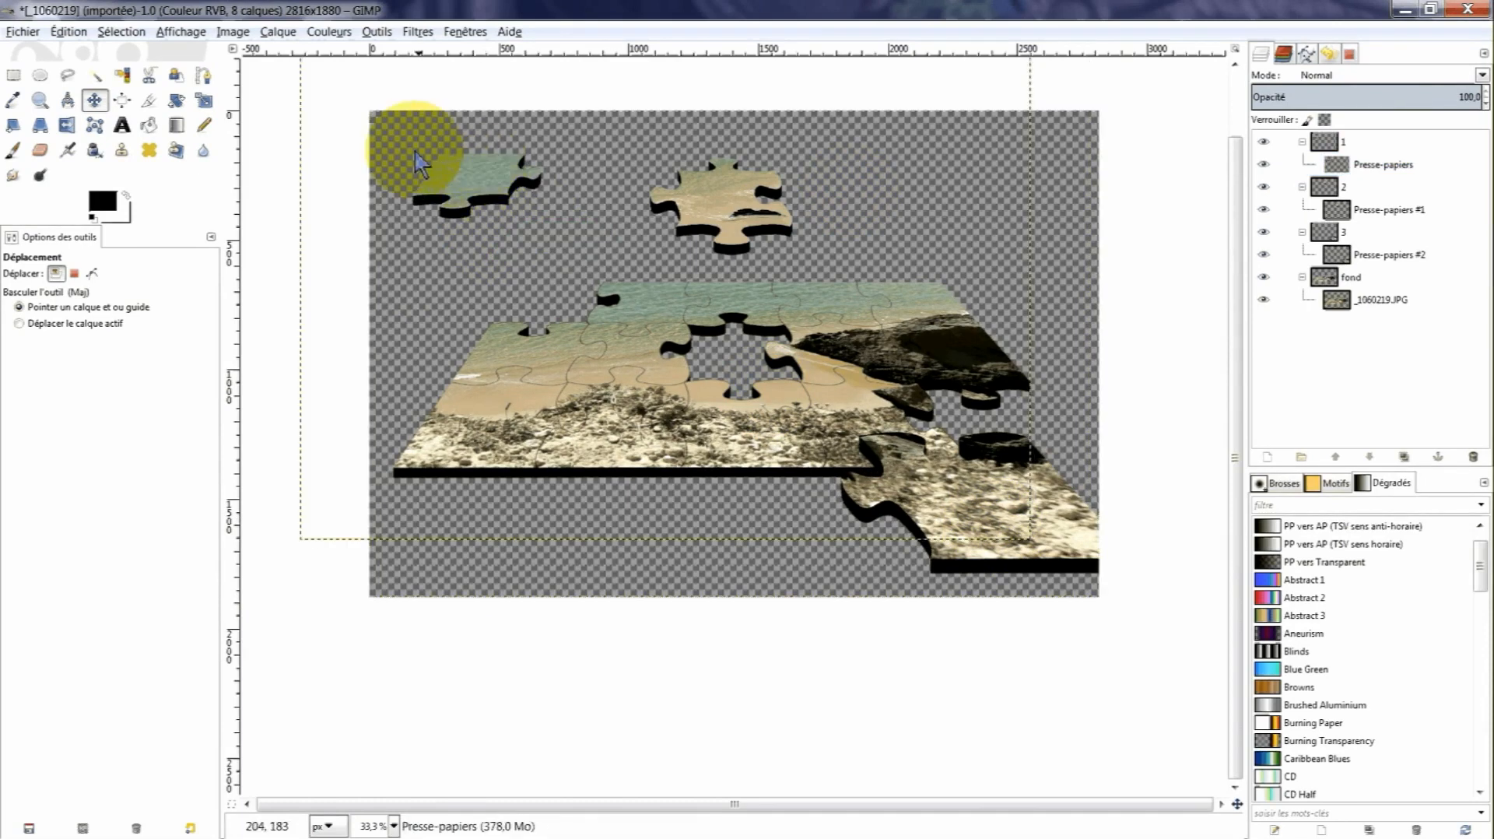
Scale group 1's Presse-papiers layer down to about 2565 x 1712 pixels, keeping its proportions.
left_click(205, 101)
left_click(493, 210)
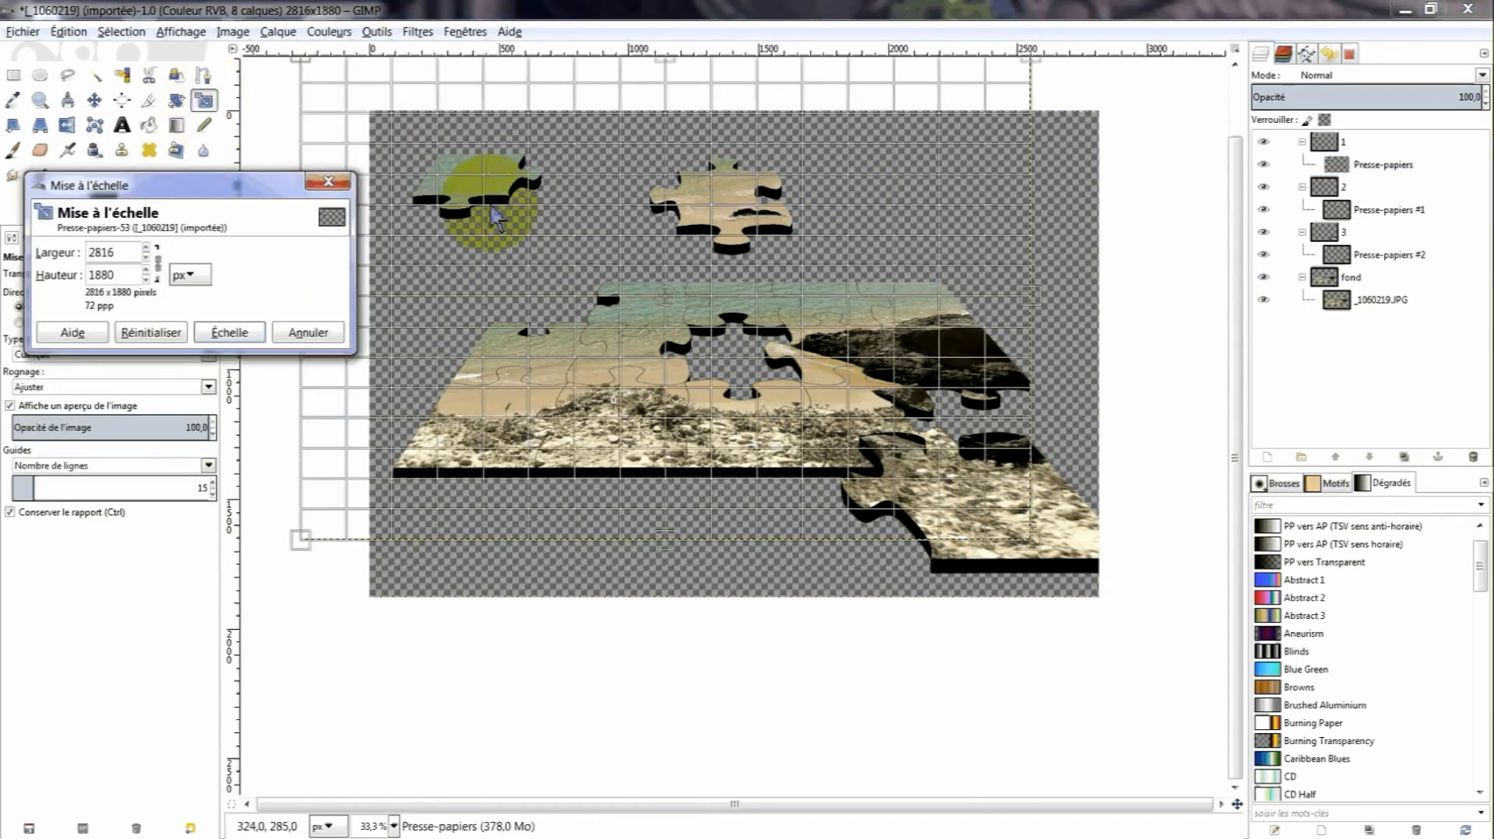
left_click(1043, 556)
left_click_drag(1043, 556, 986, 514)
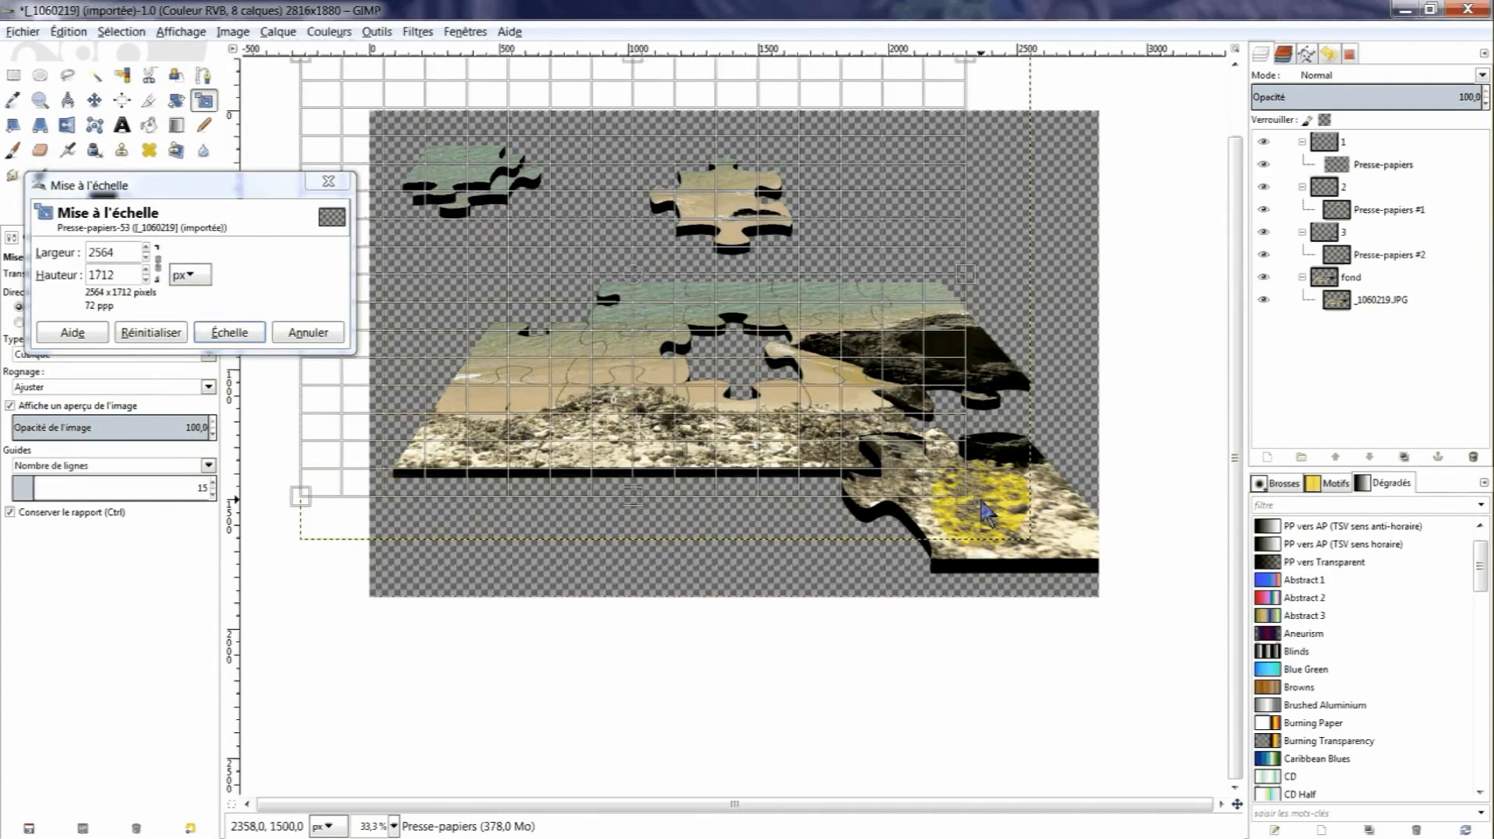
left_click(220, 334)
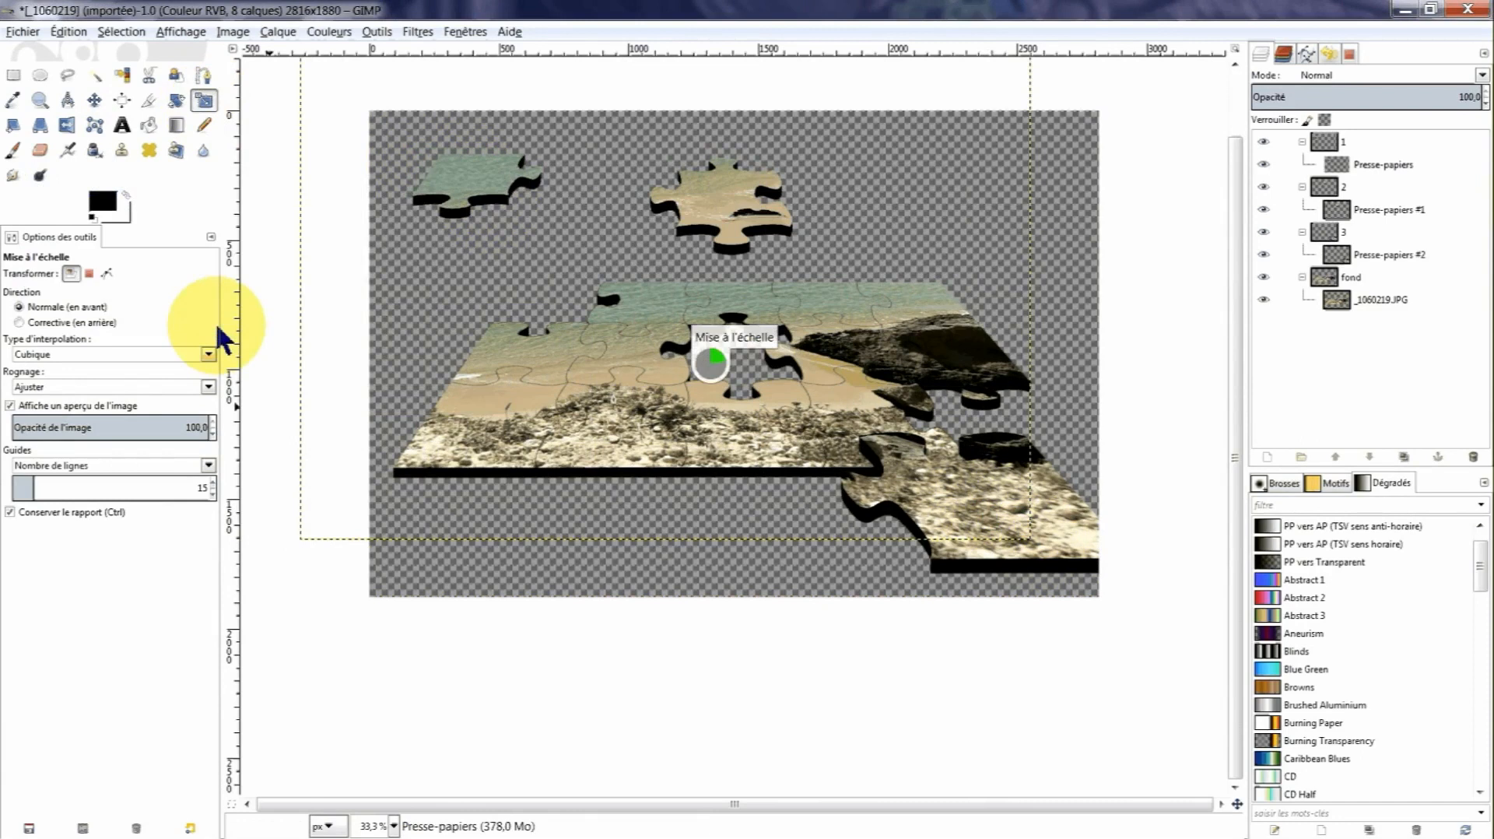
left_click(722, 231)
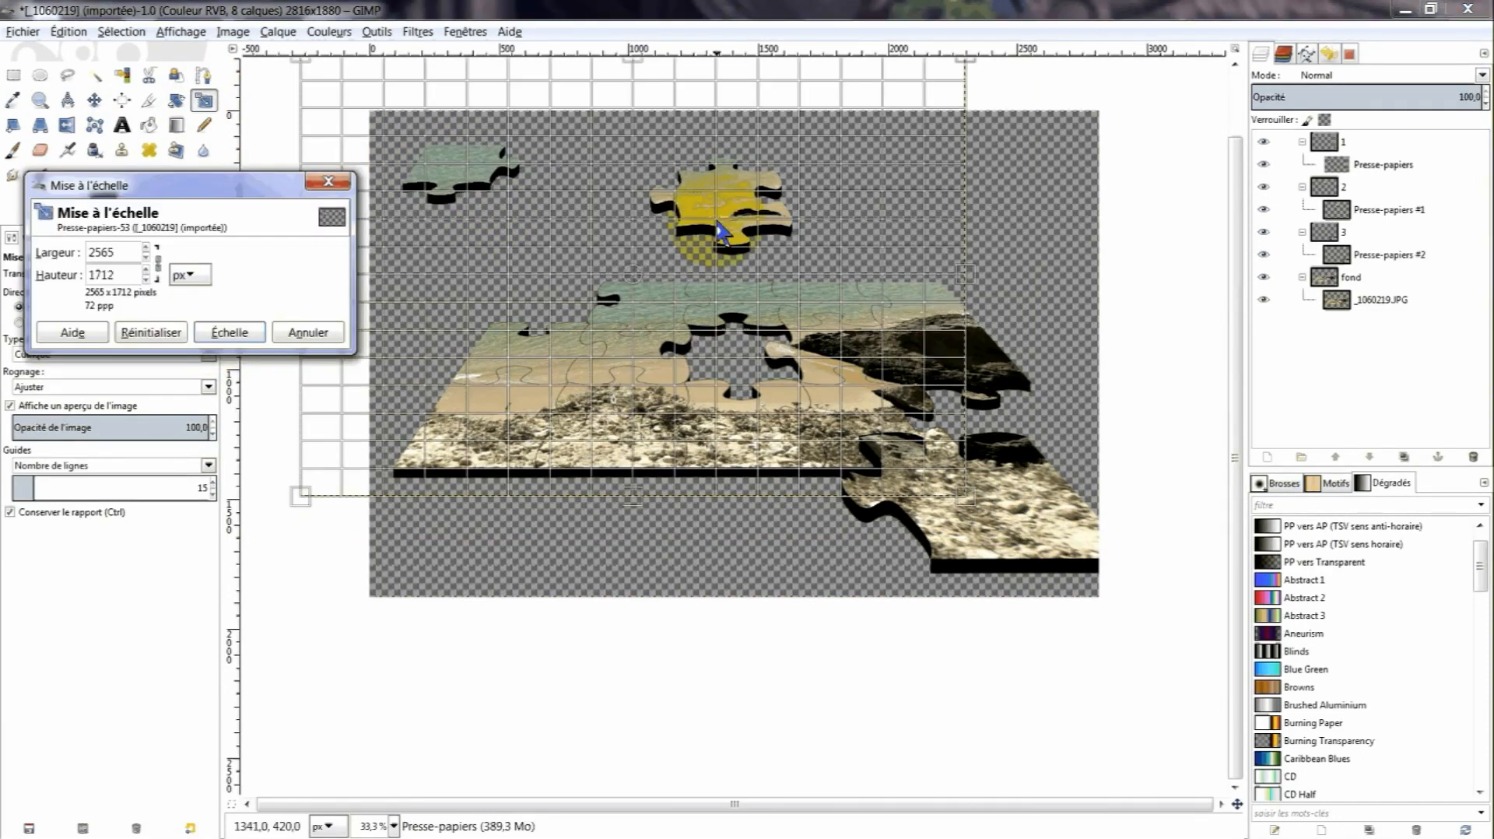
left_click(306, 333)
Rotate group 1's Presse-papiers layer slightly counter-clockwise about a centre at X 1332, Y 312 pixels.
left_click(177, 105)
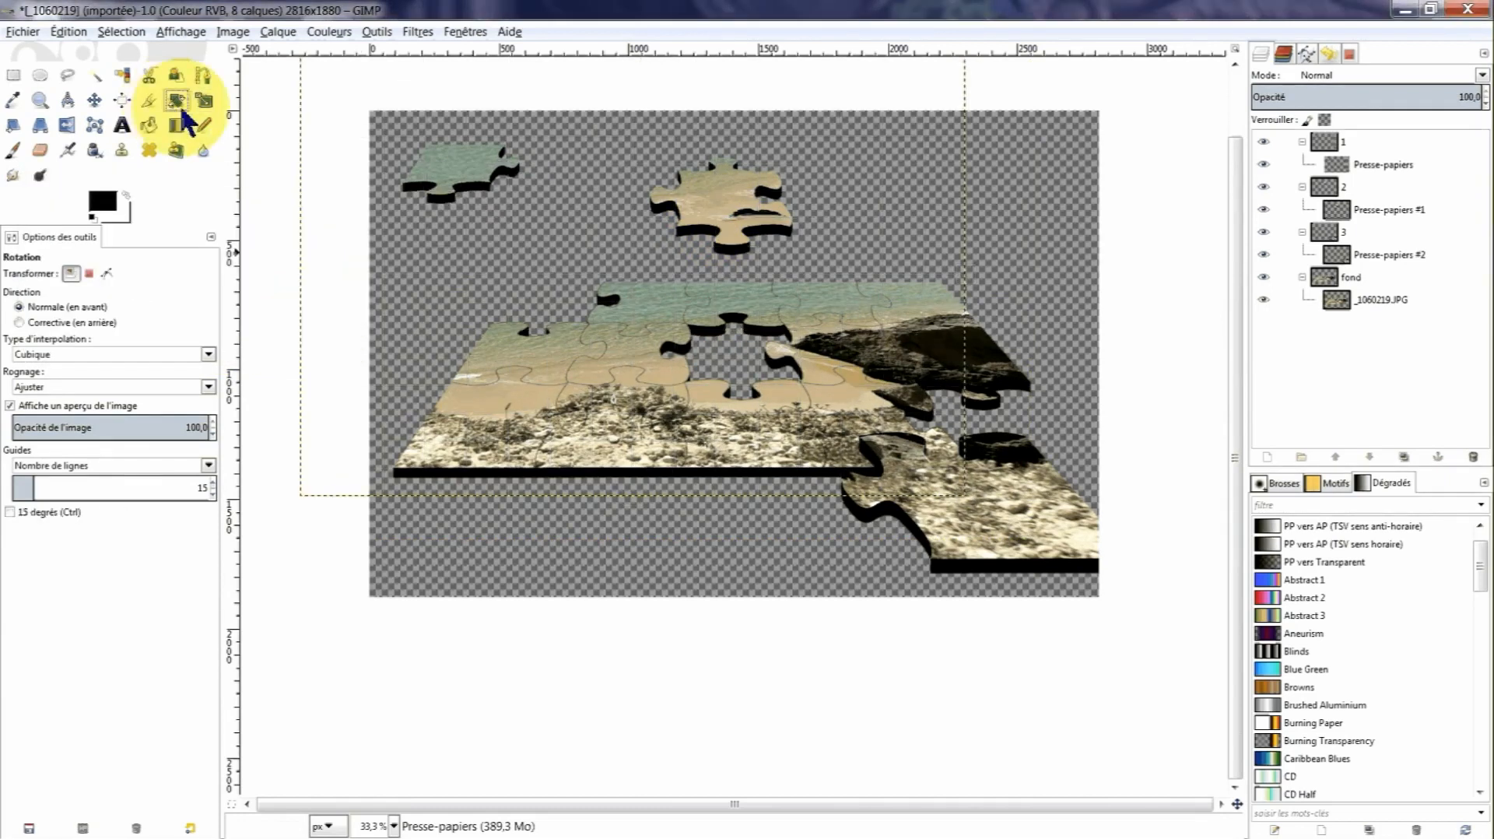
left_click(671, 226)
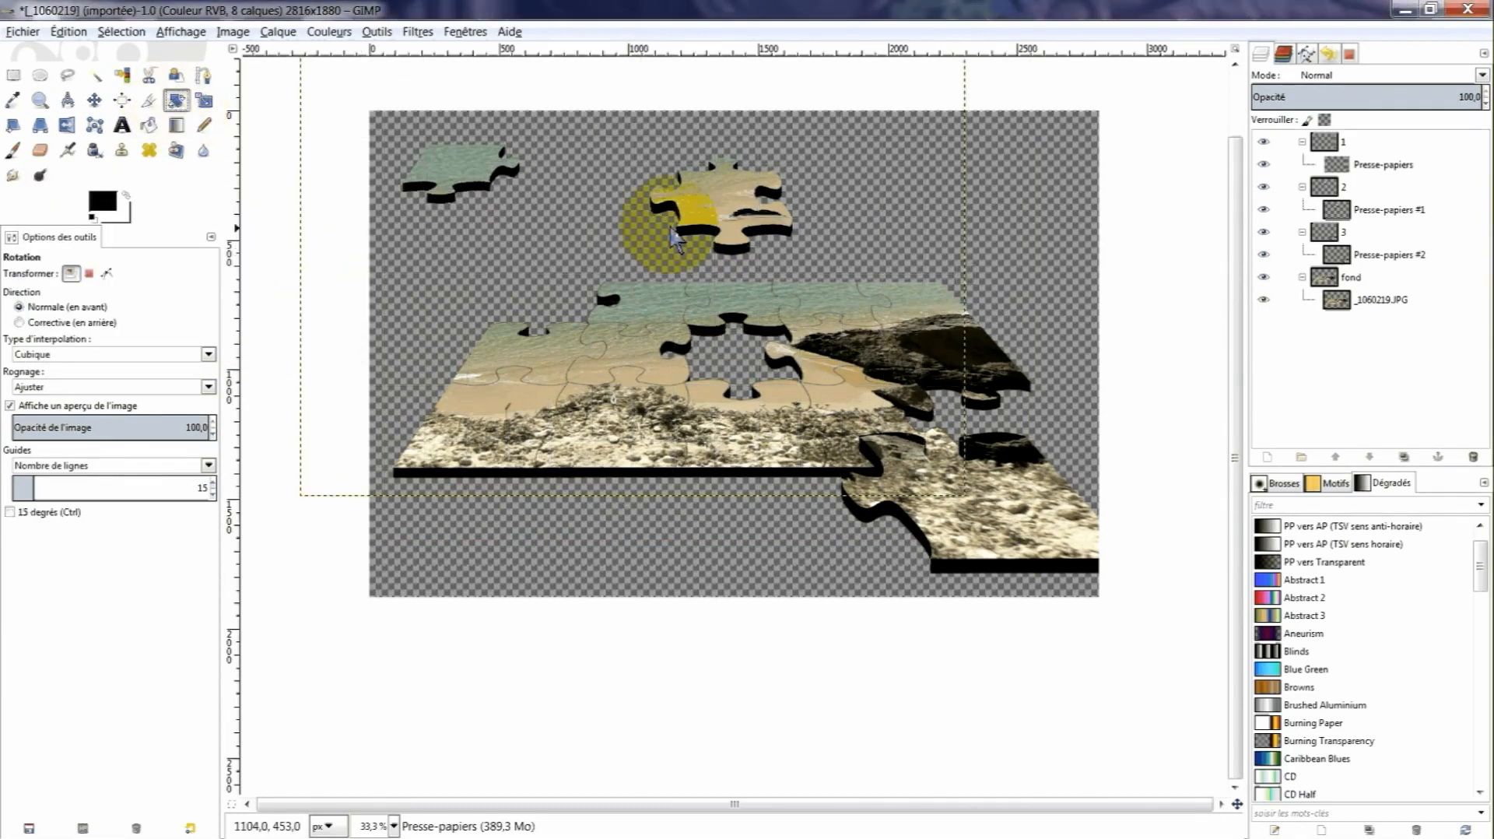
left_click(645, 280)
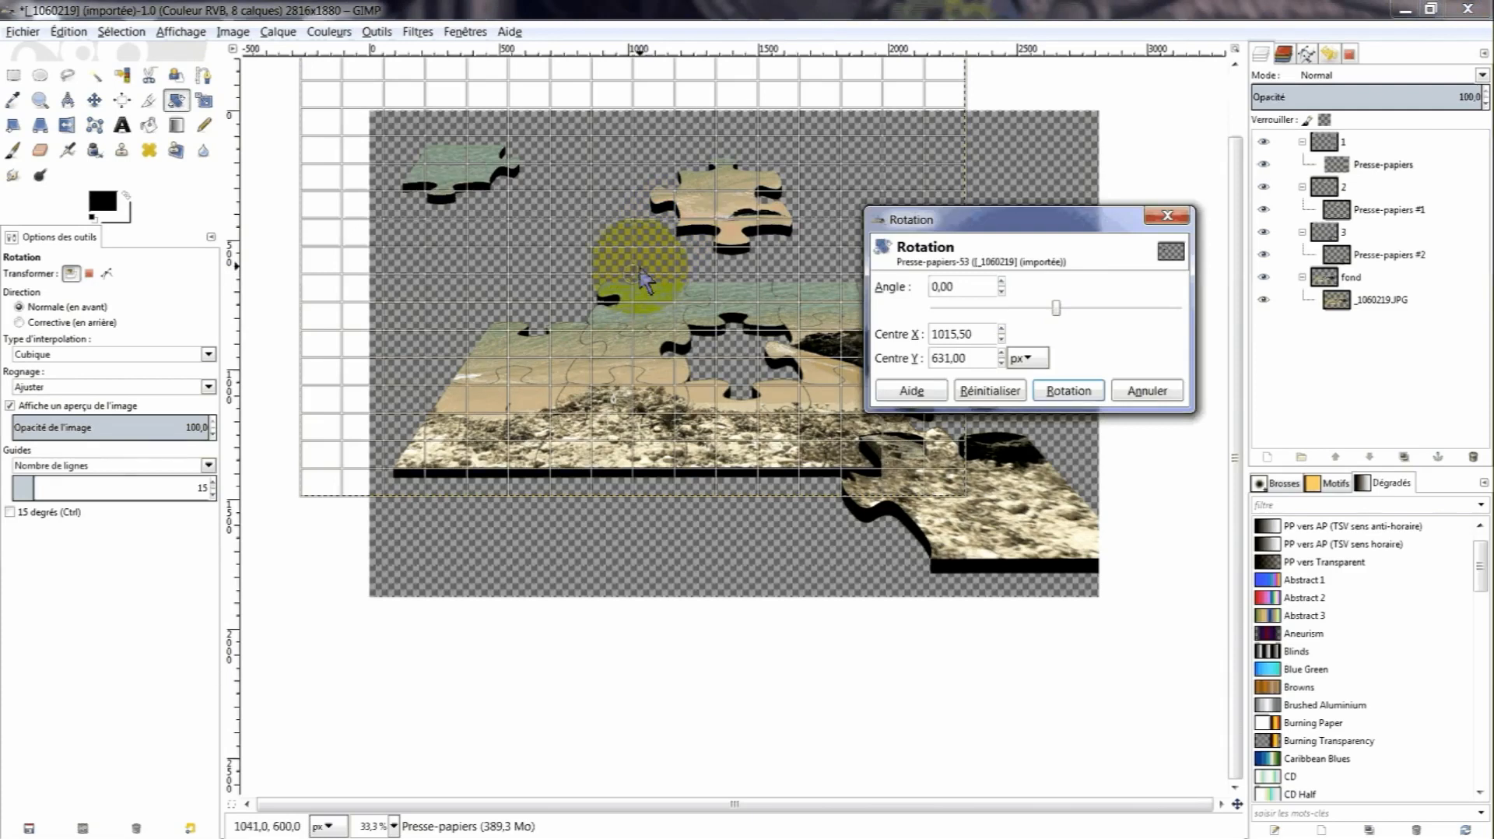
left_click(712, 212)
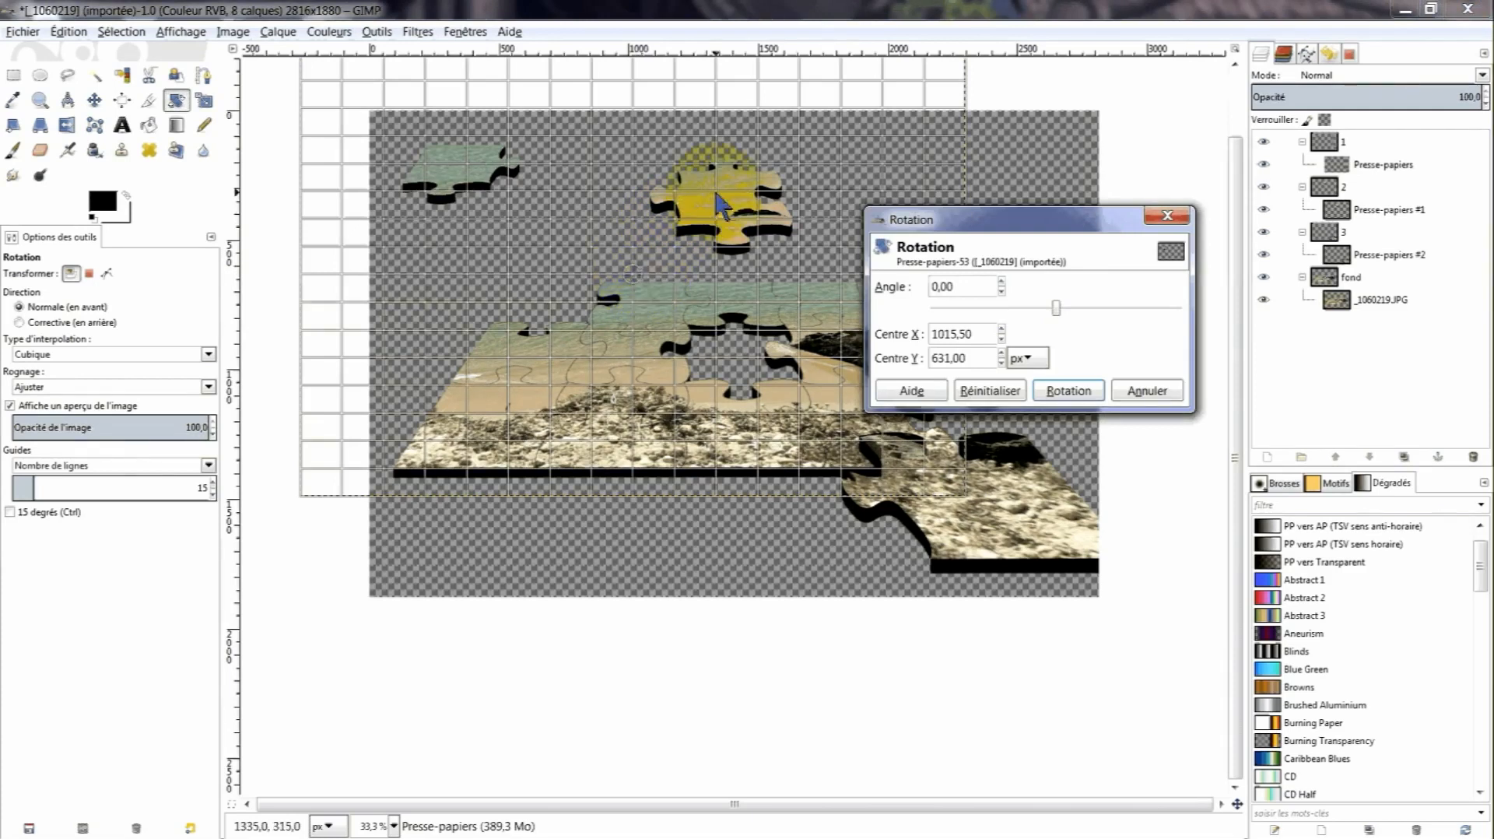
left_click(717, 195)
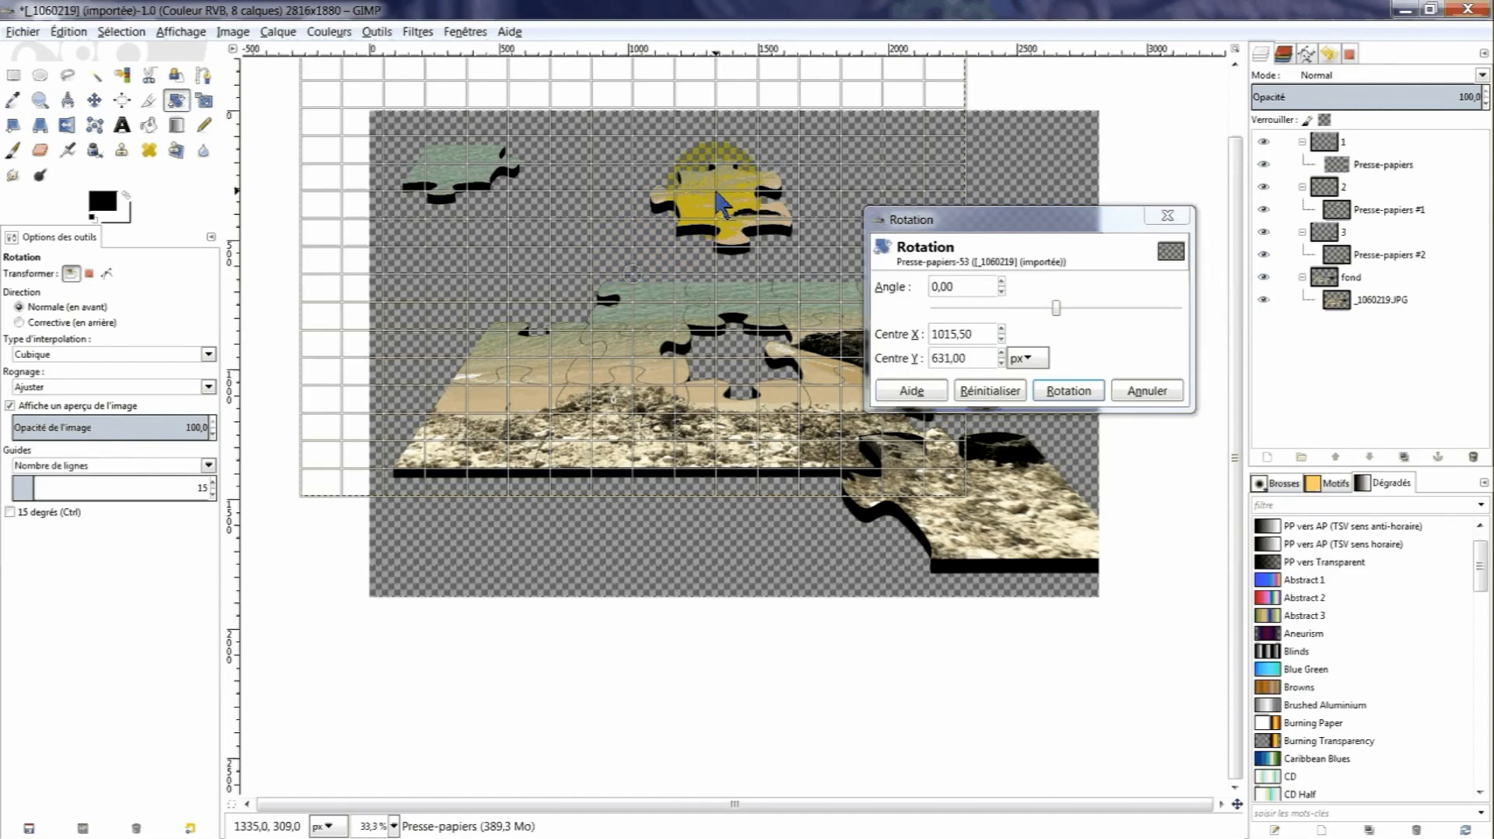
right_click(717, 194)
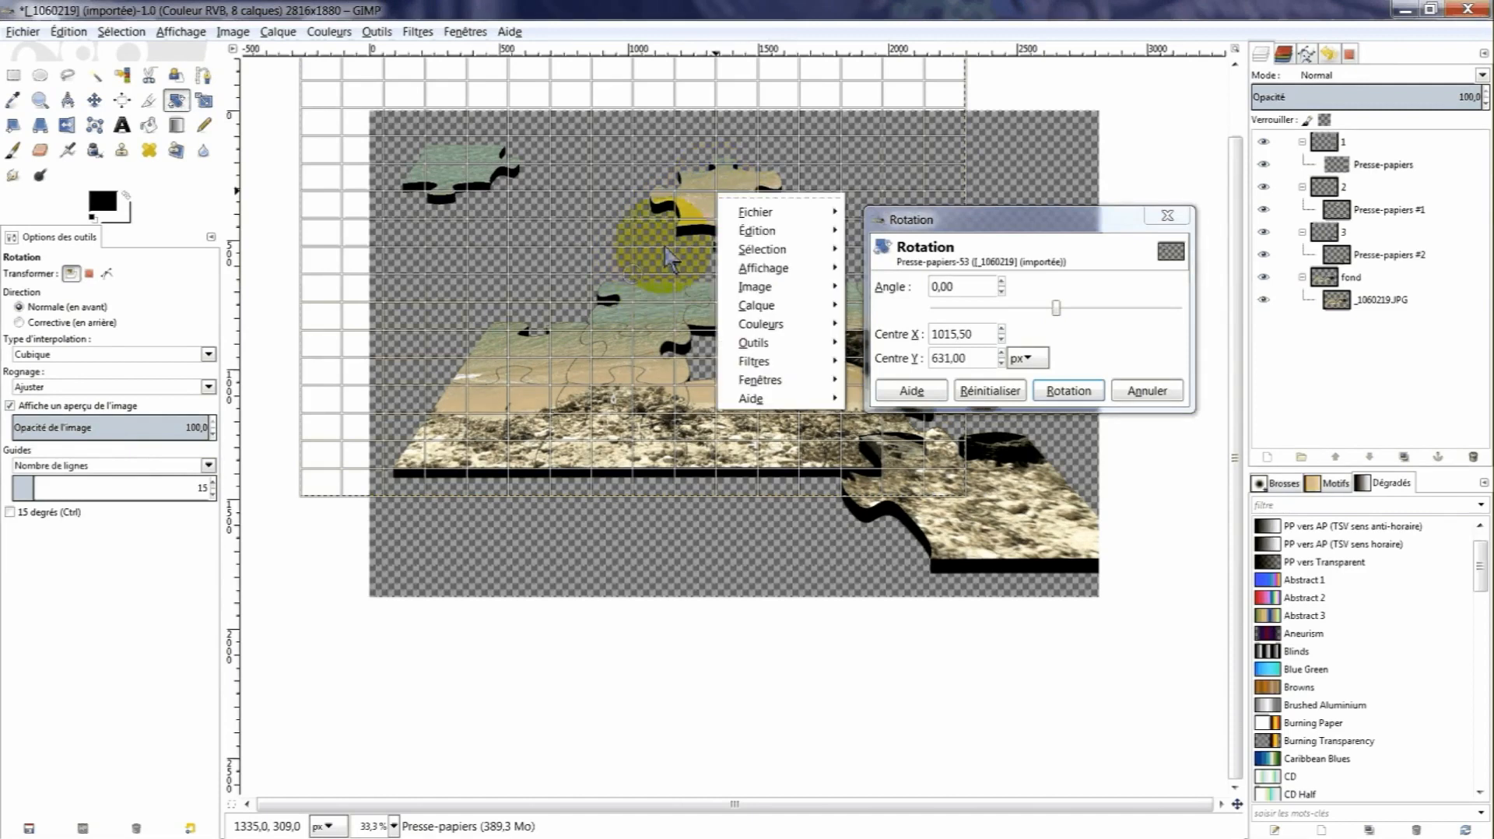
left_click(666, 248)
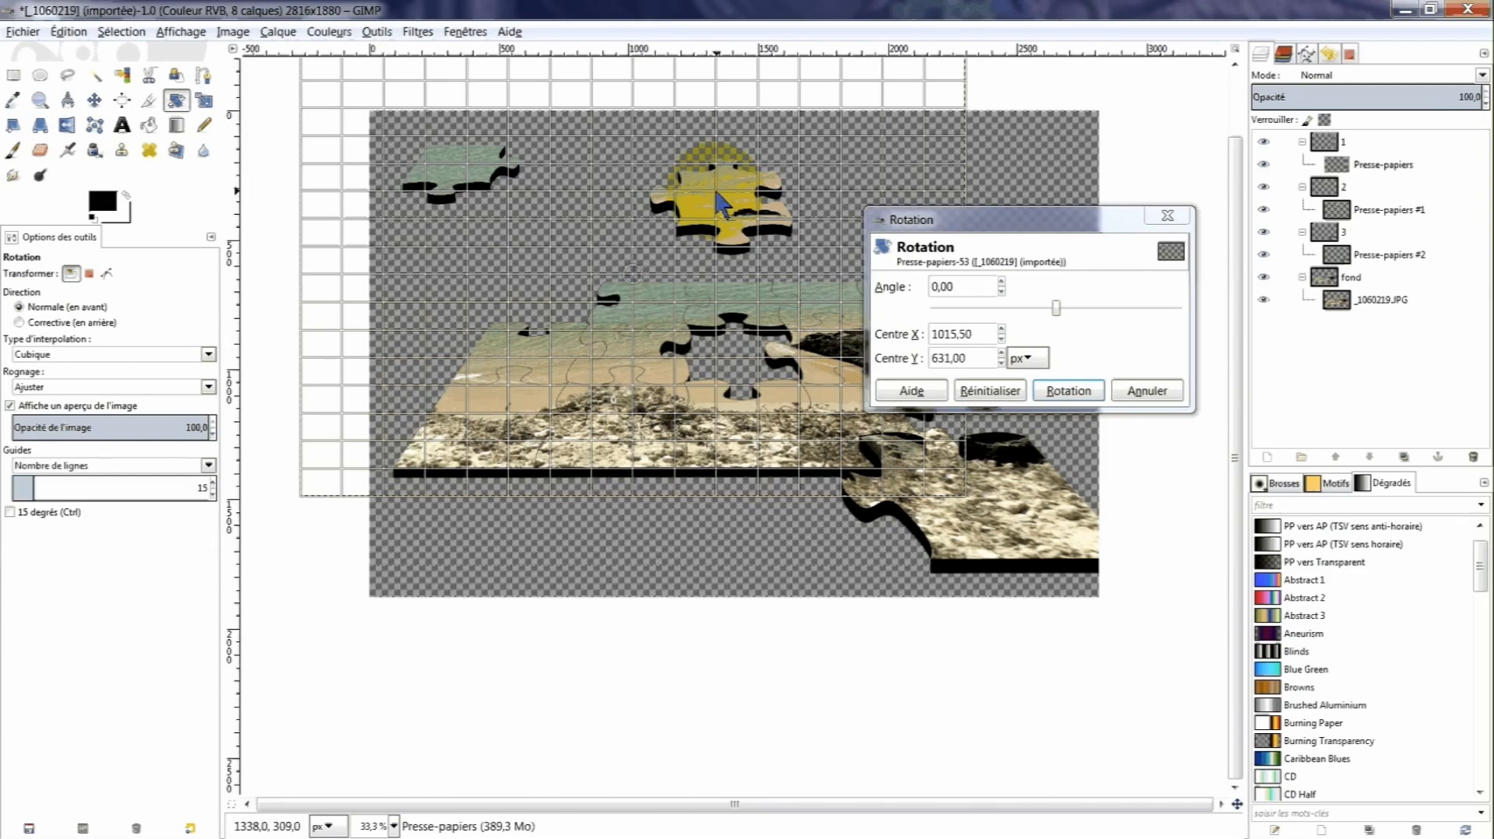
left_click_drag(631, 273, 716, 196)
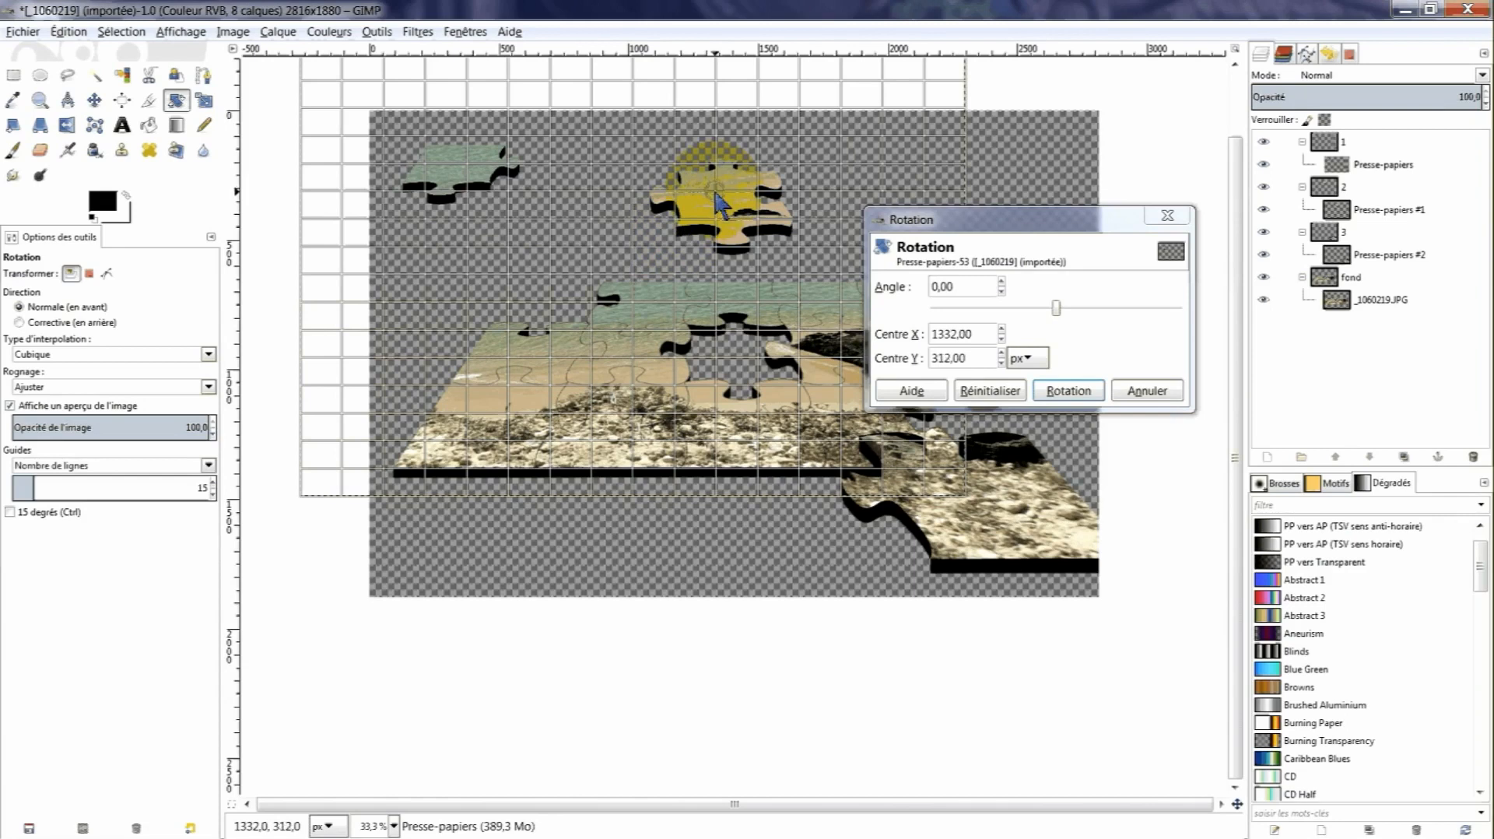
left_click_drag(523, 360, 546, 421)
left_click(1072, 393)
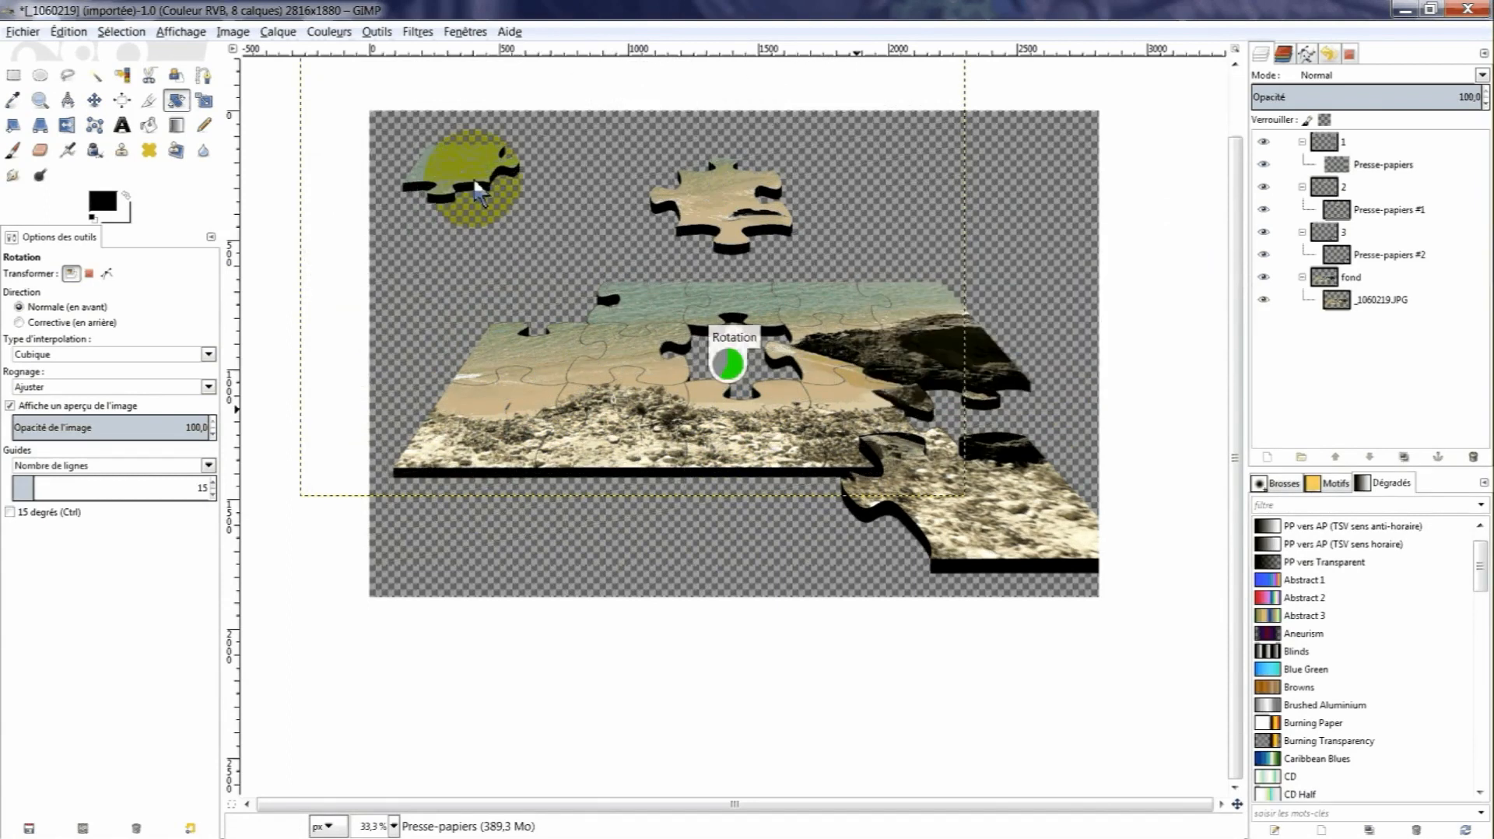
left_click(732, 220)
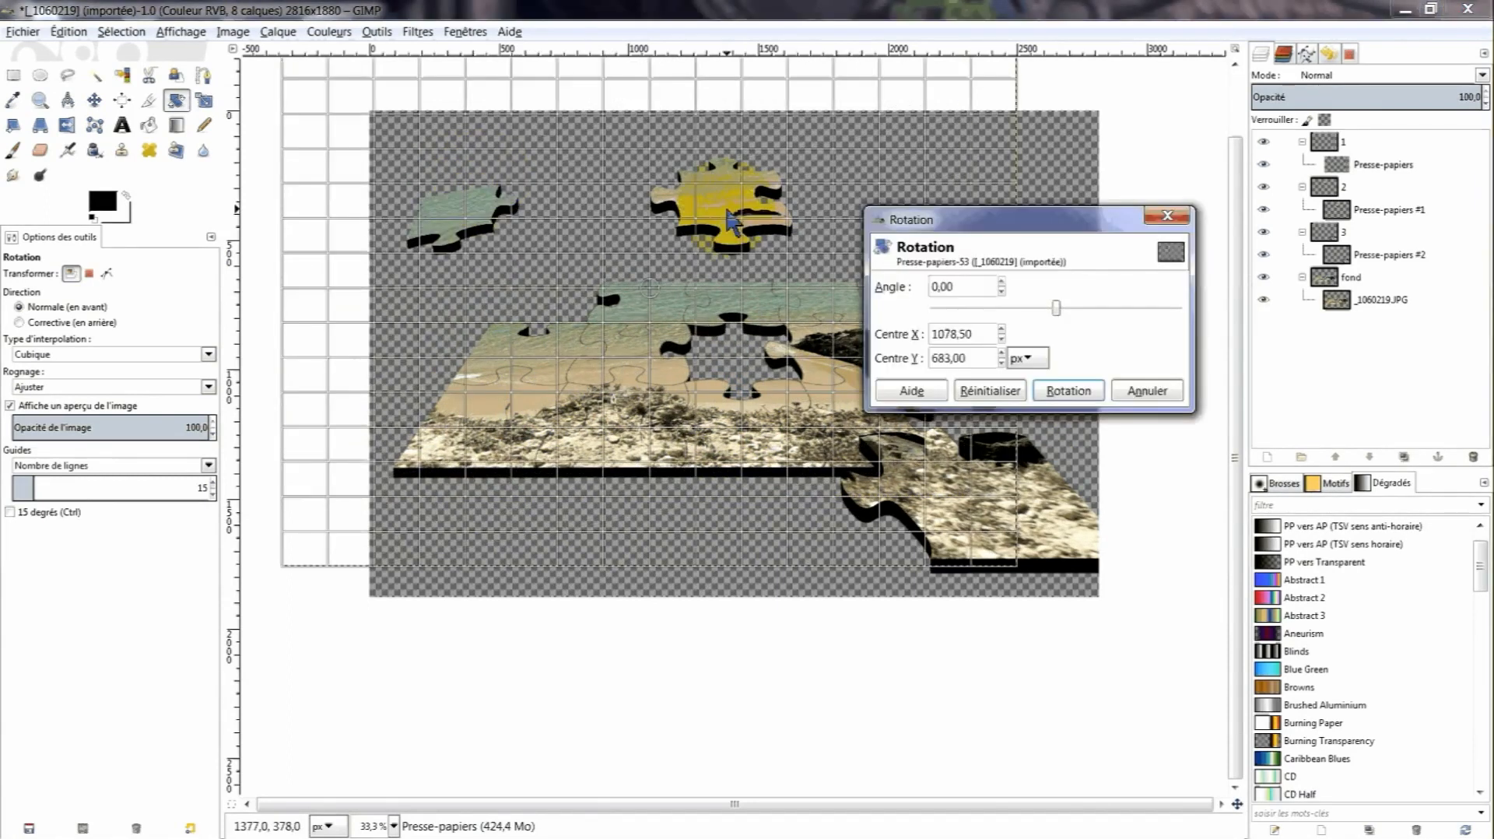
left_click(1135, 395)
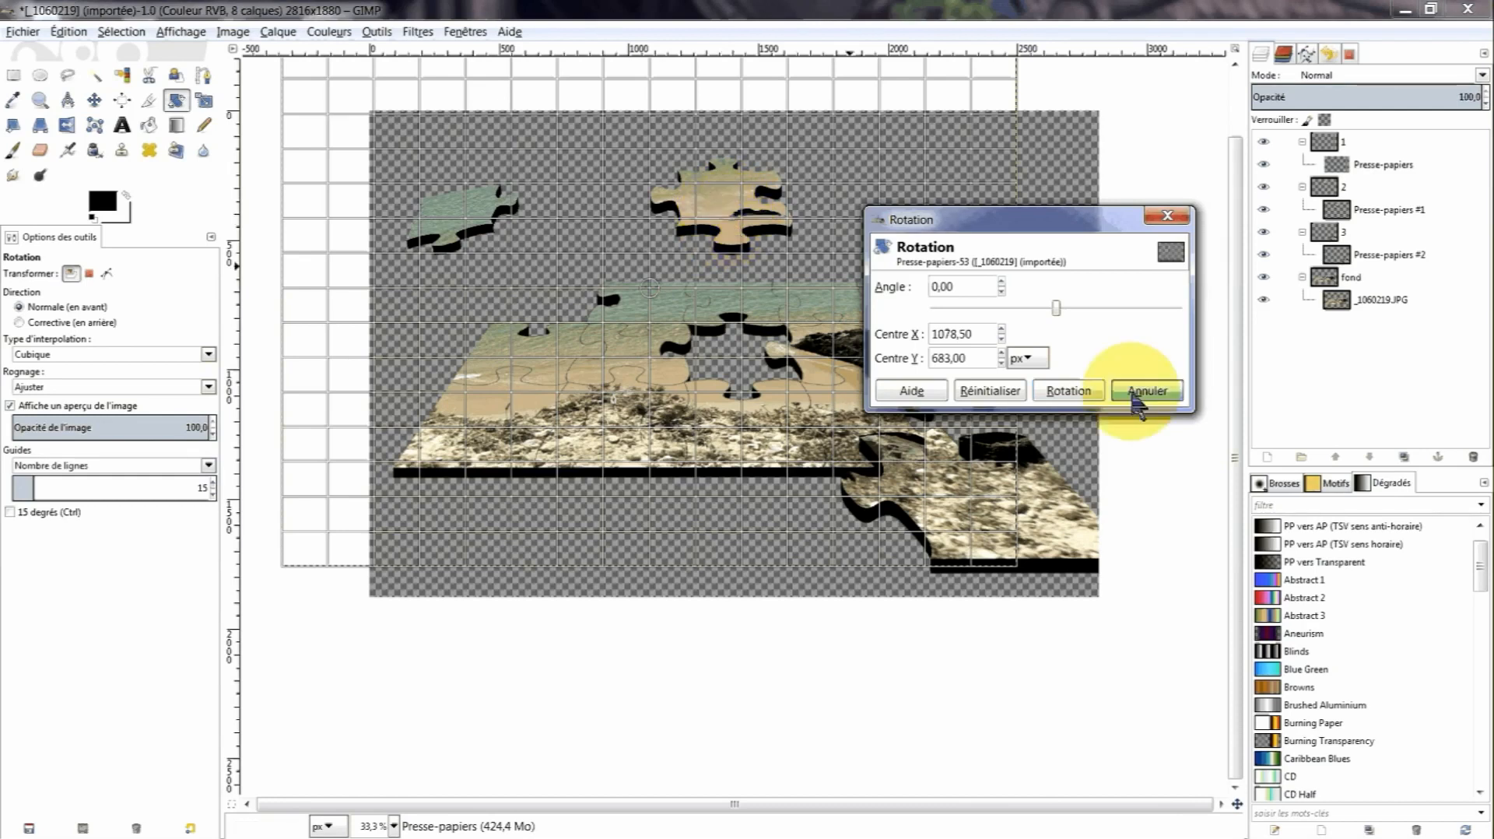
Rotate group 2's Presse-papiers #1 layer by about -67.5° around X 1353, Y 336 pixels, and move the piece down to the puzzle's back edge.
left_click(1344, 219)
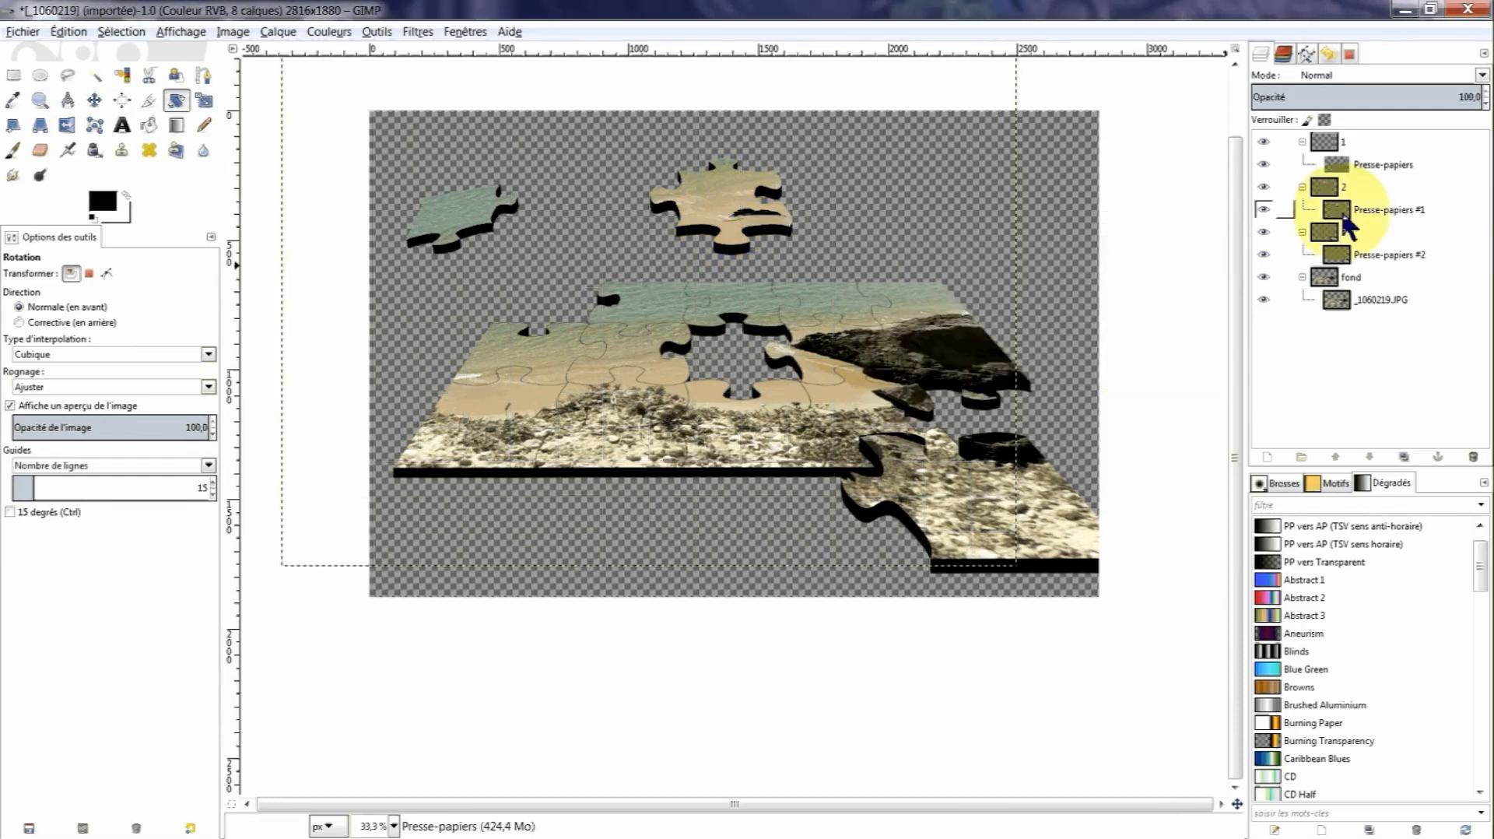
left_click(1342, 222)
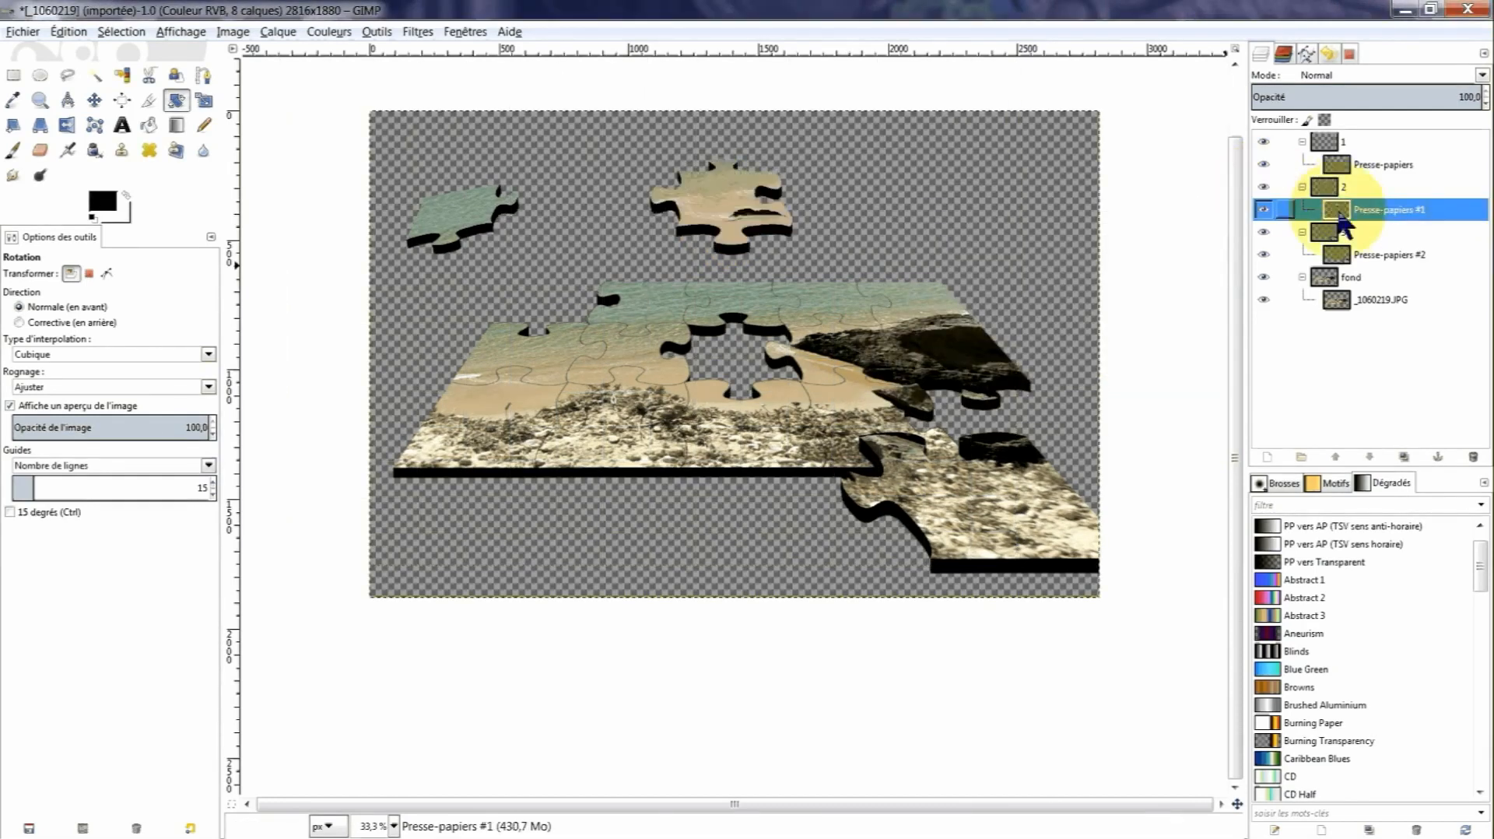
left_click(751, 217)
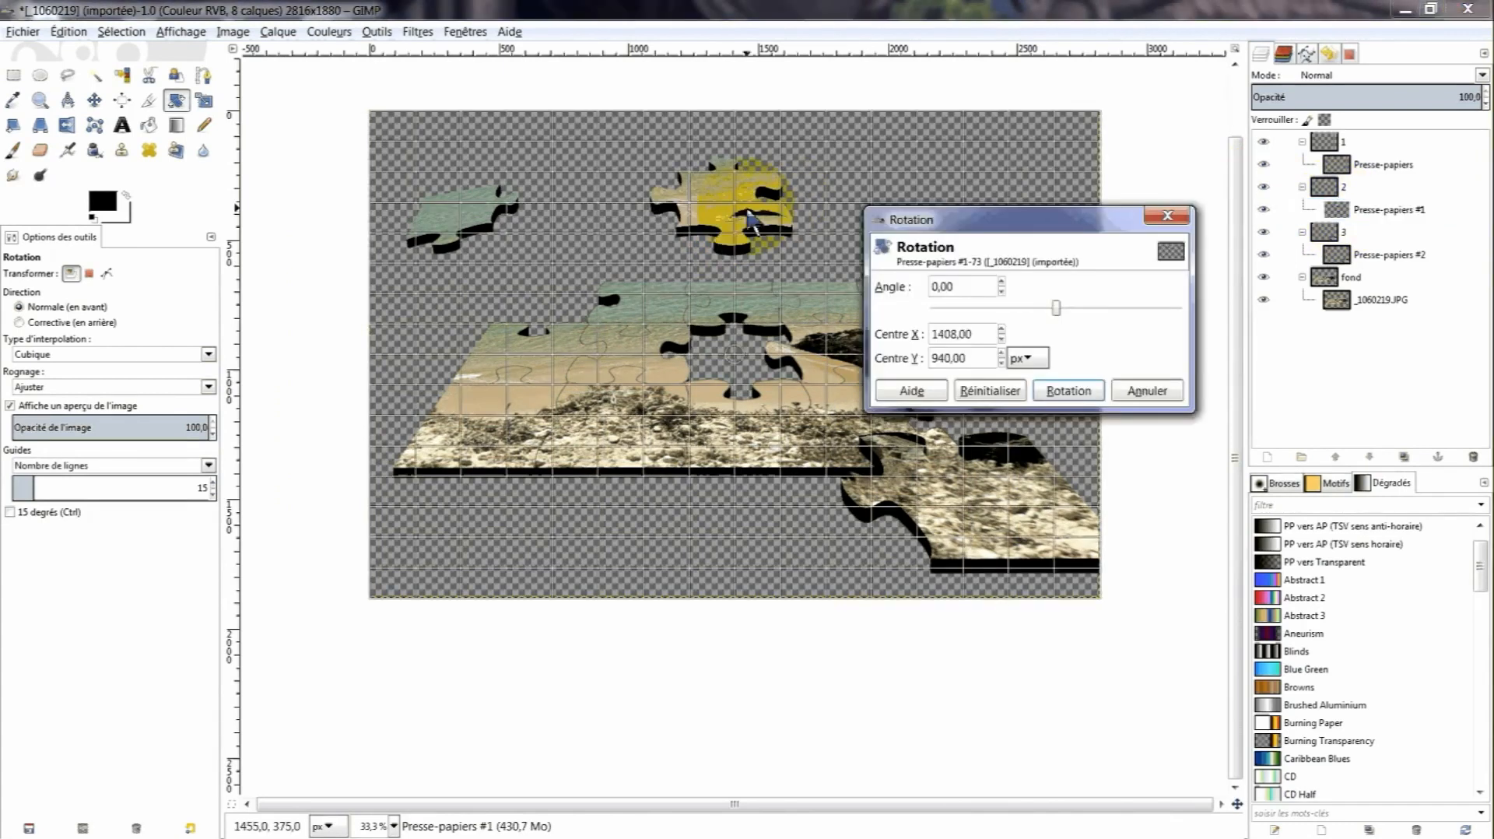
mouse_move(757, 362)
left_mouse_down()
mouse_move(719, 201)
mouse_move(656, 302)
mouse_move(745, 344)
left_mouse_up()
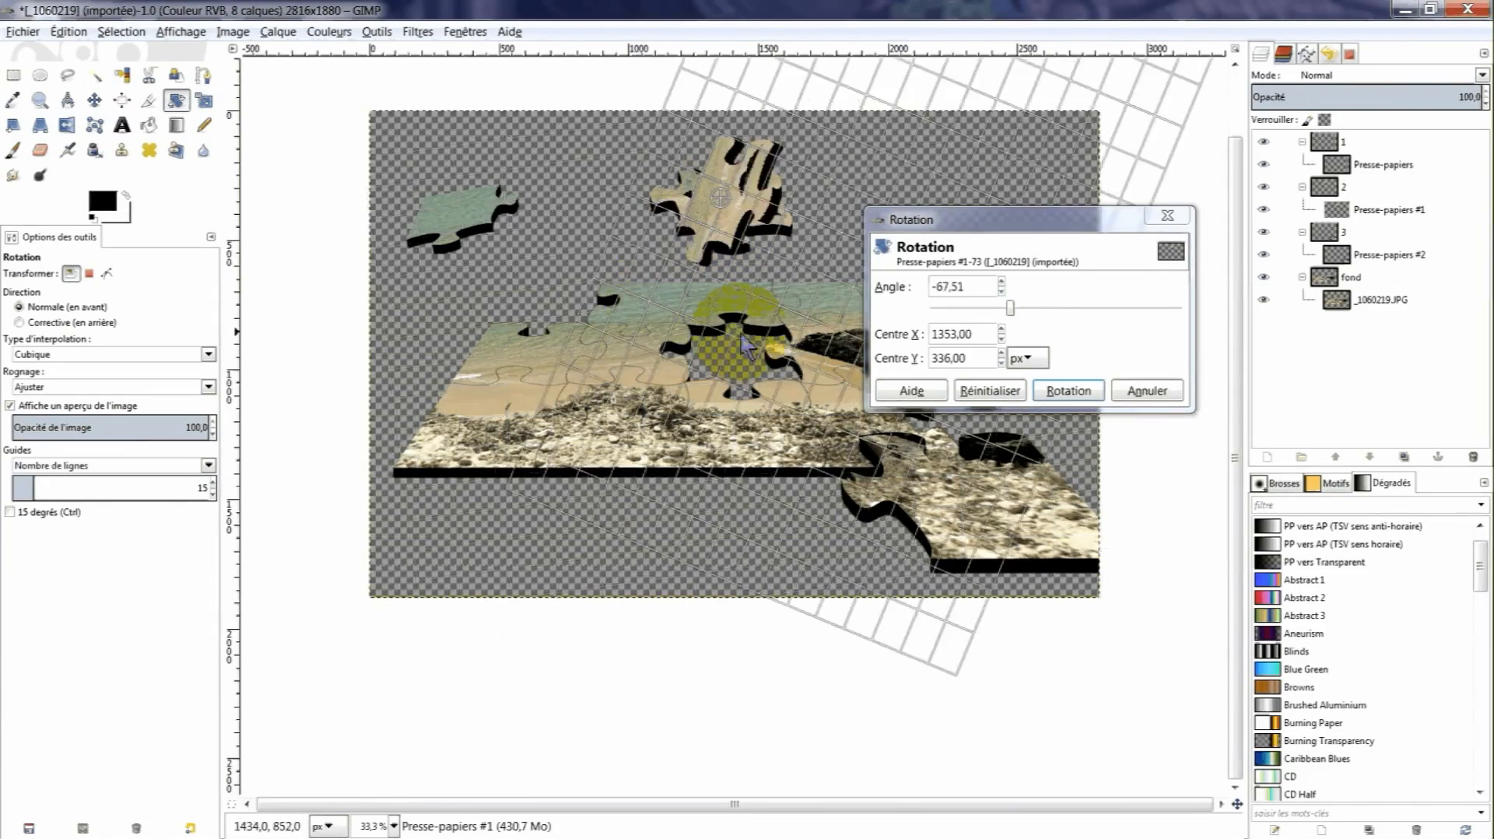
key("Return")
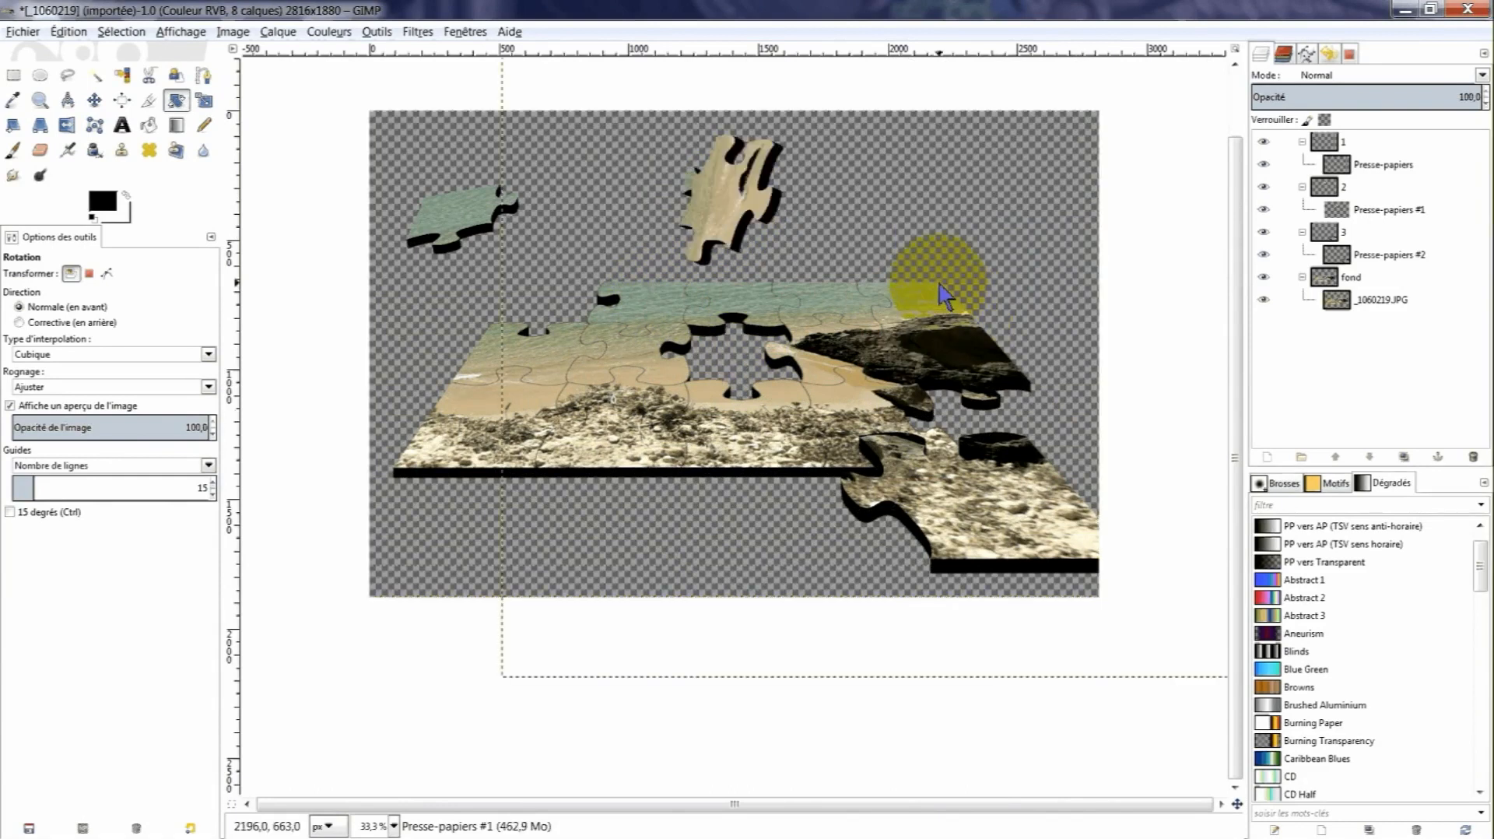
left_click(93, 99)
left_click_drag(702, 215, 722, 249)
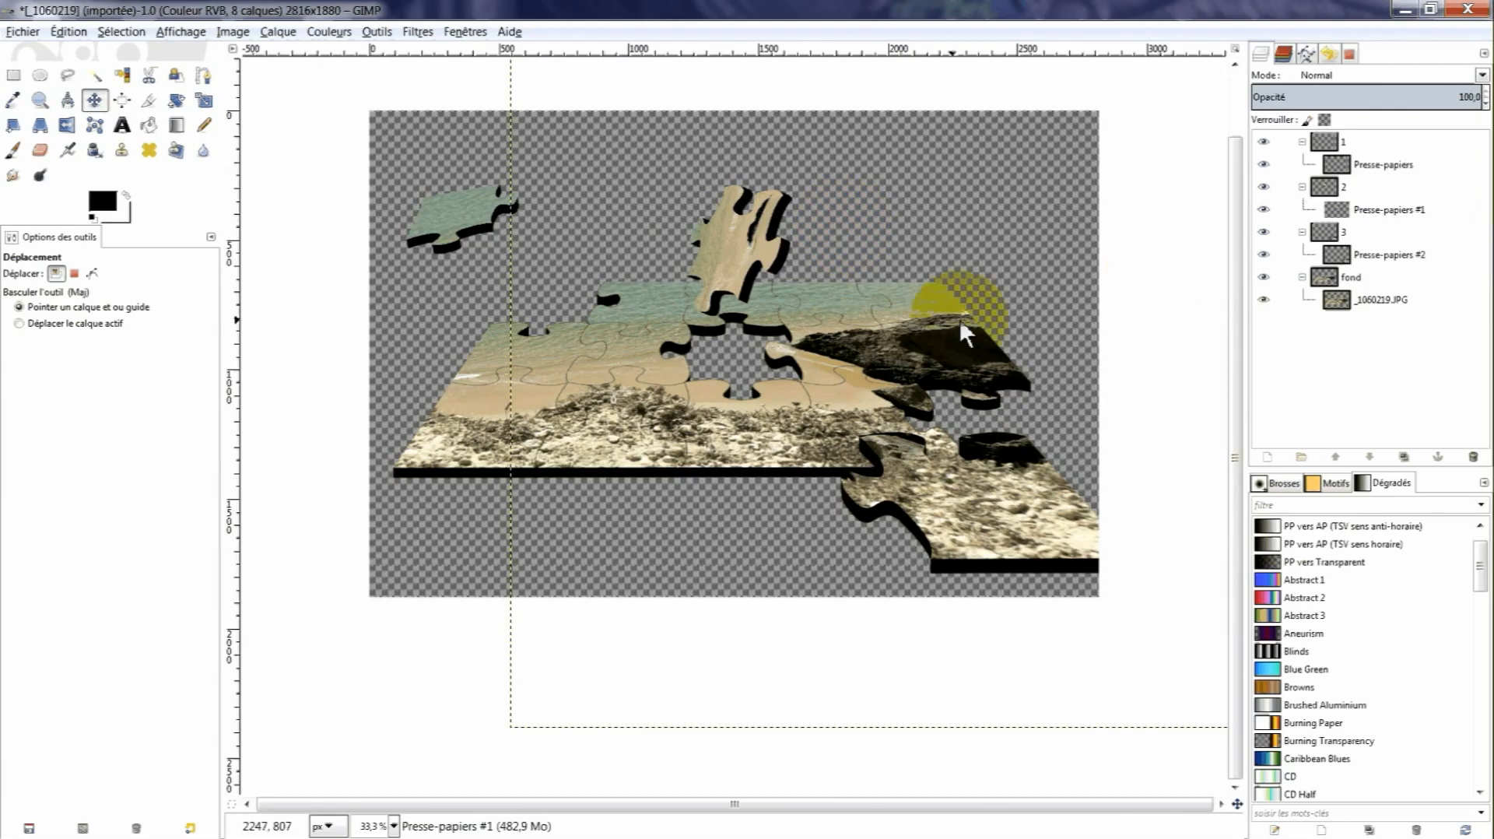
Add a white-filled 2816 x 1880 pixel layer named Calque to the fond group and place it below the _1060219.JPG layer.
left_click(1331, 302)
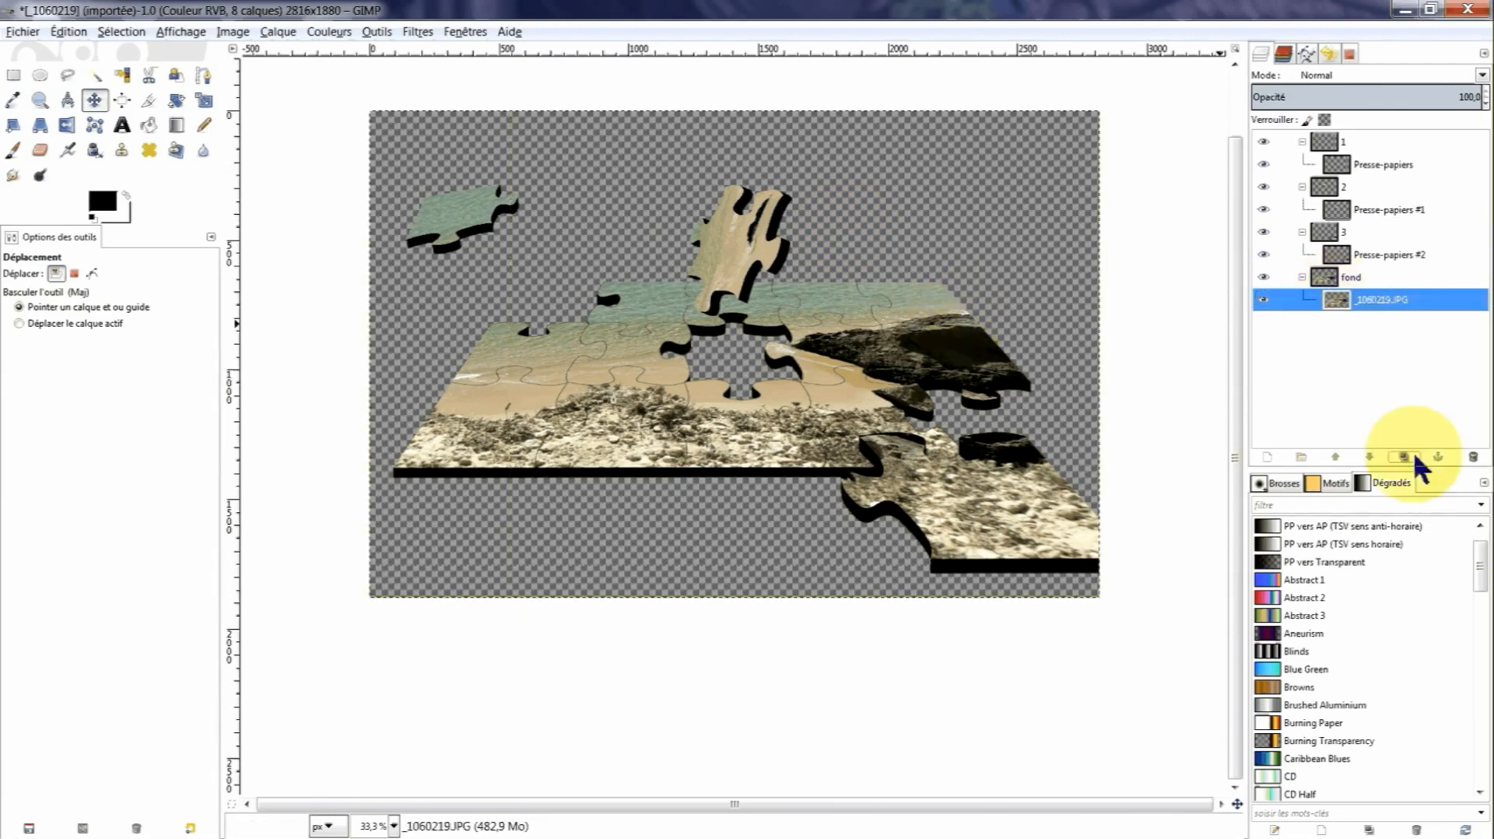
left_click(1274, 454)
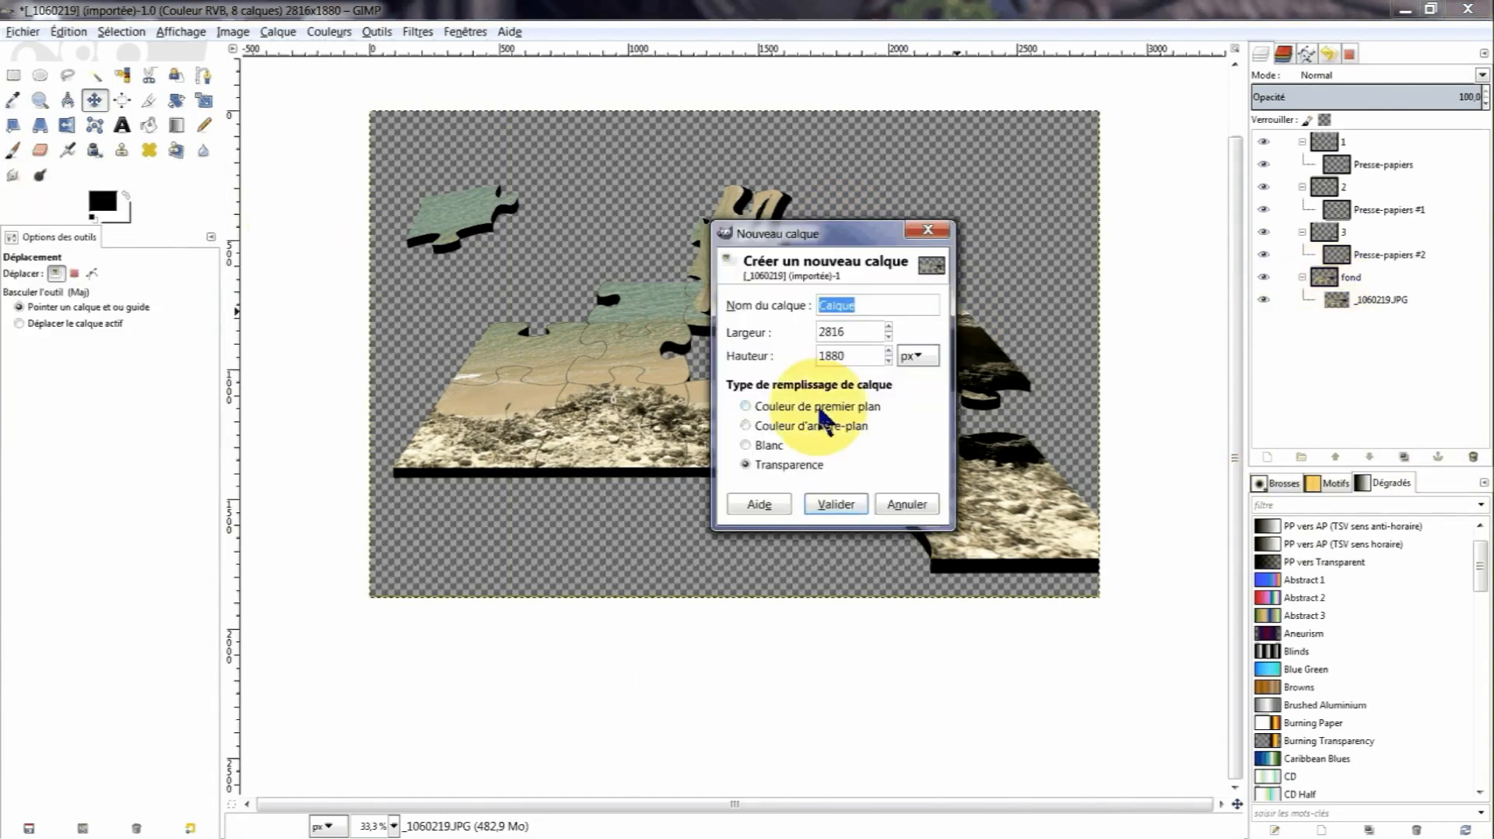
left_click(764, 448)
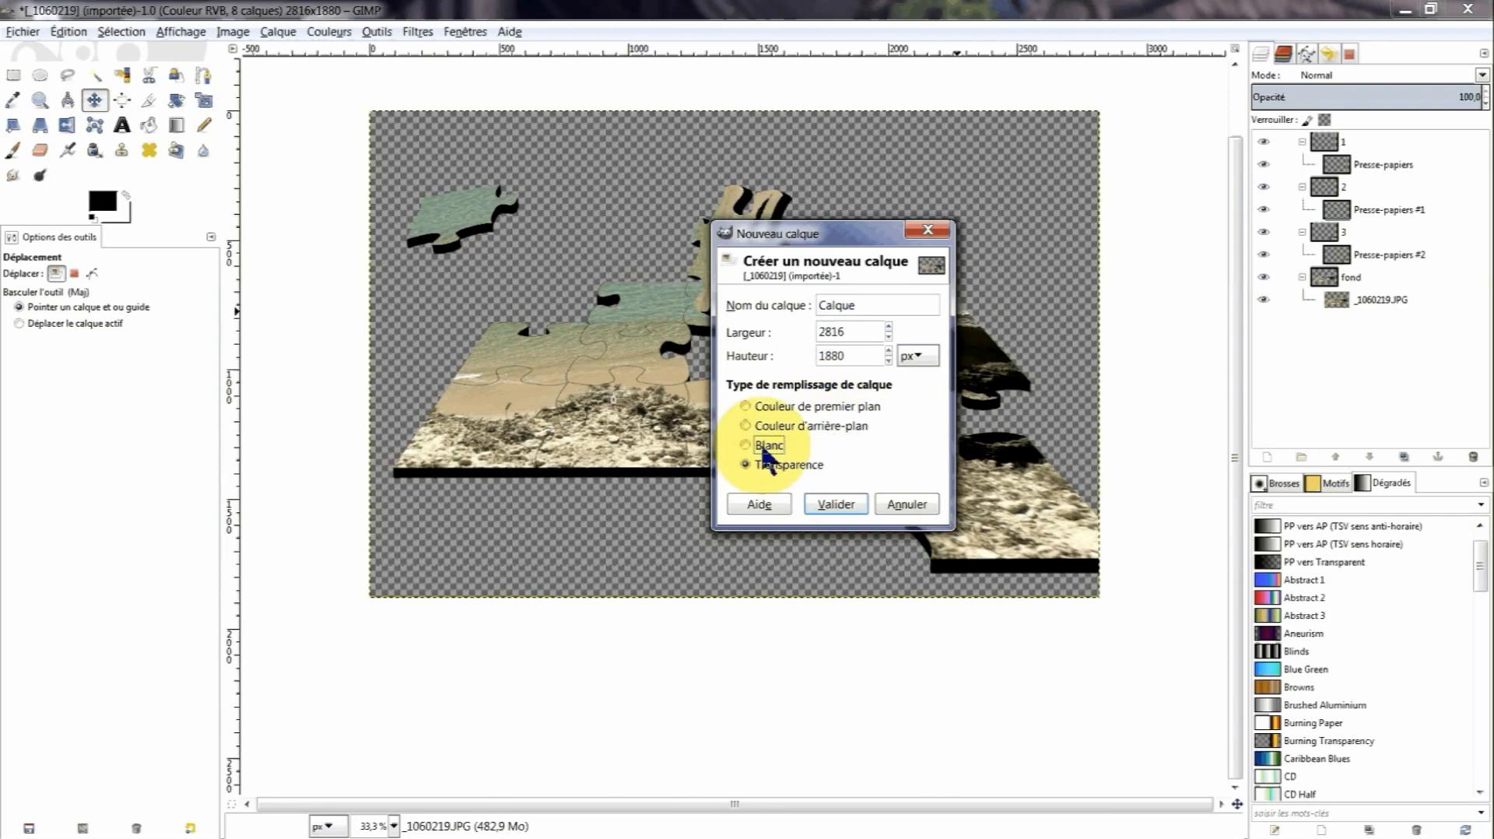
left_click(835, 503)
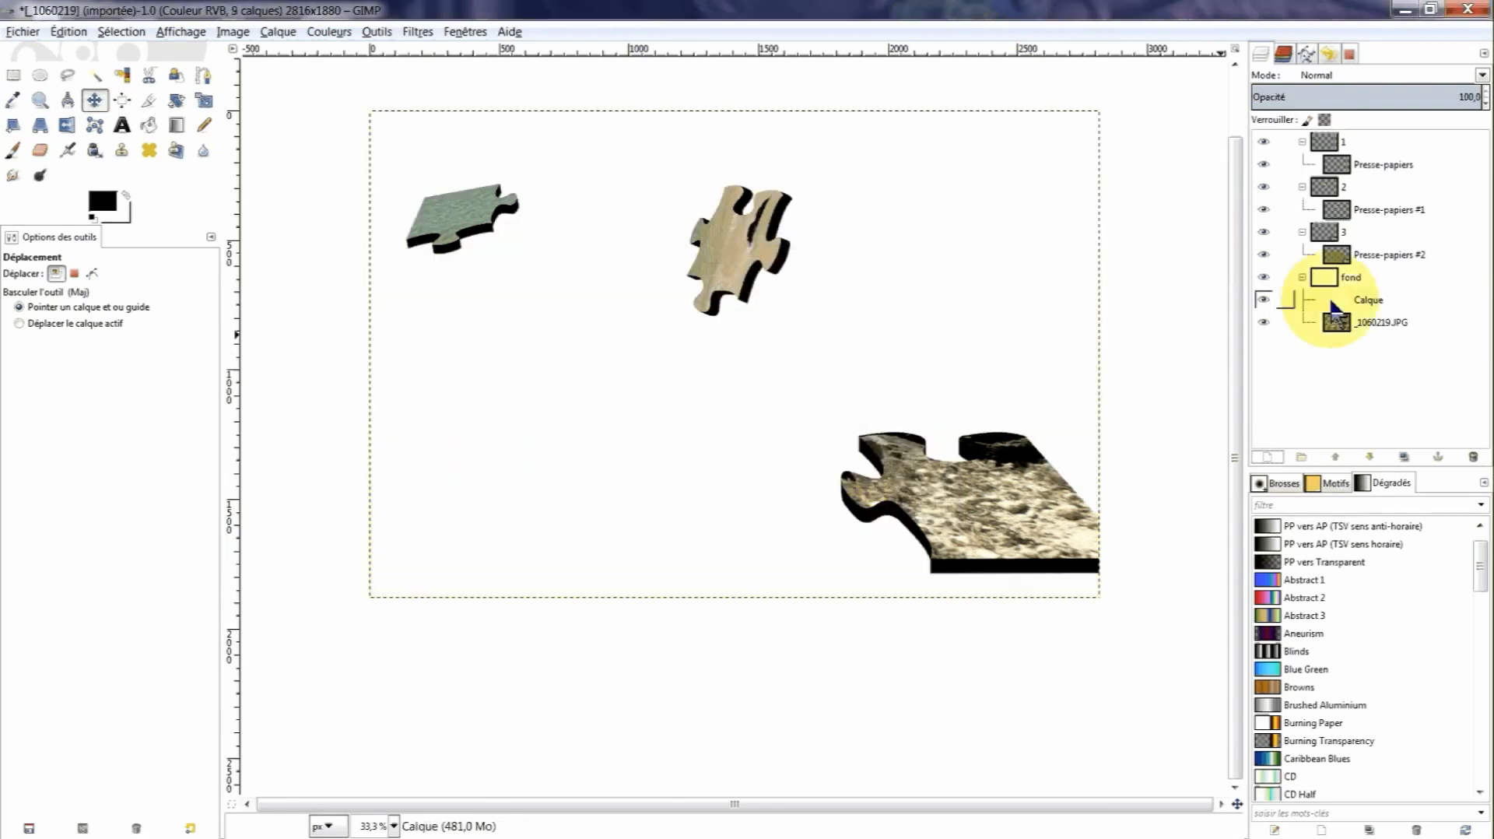
left_click(1369, 457)
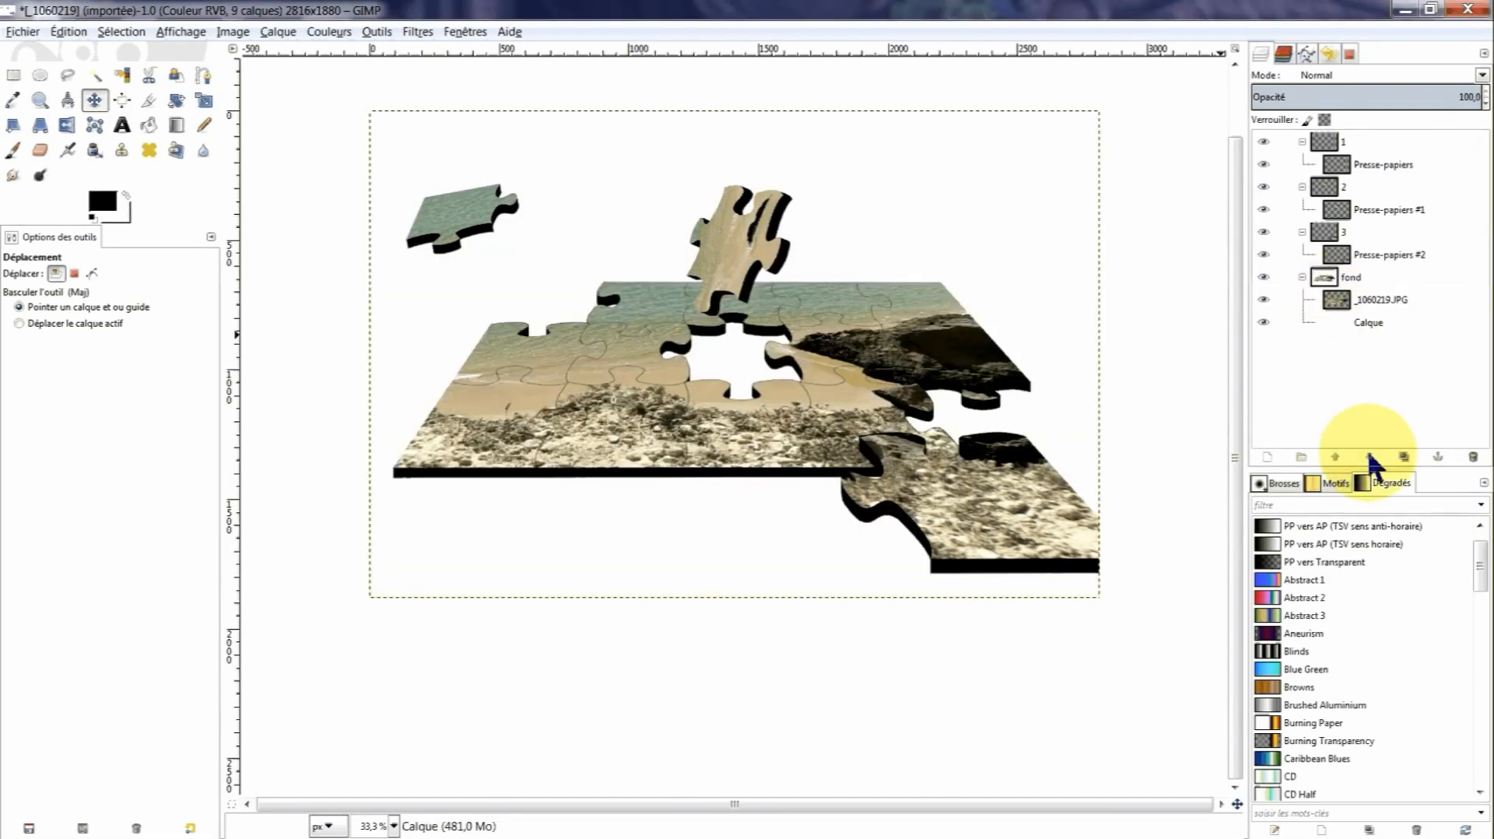
Try the linear PP vers AP (RVB) gradient diagonally across the Calque layer, first from its upper-left corner, then from its lower-right area.
left_click(1343, 325)
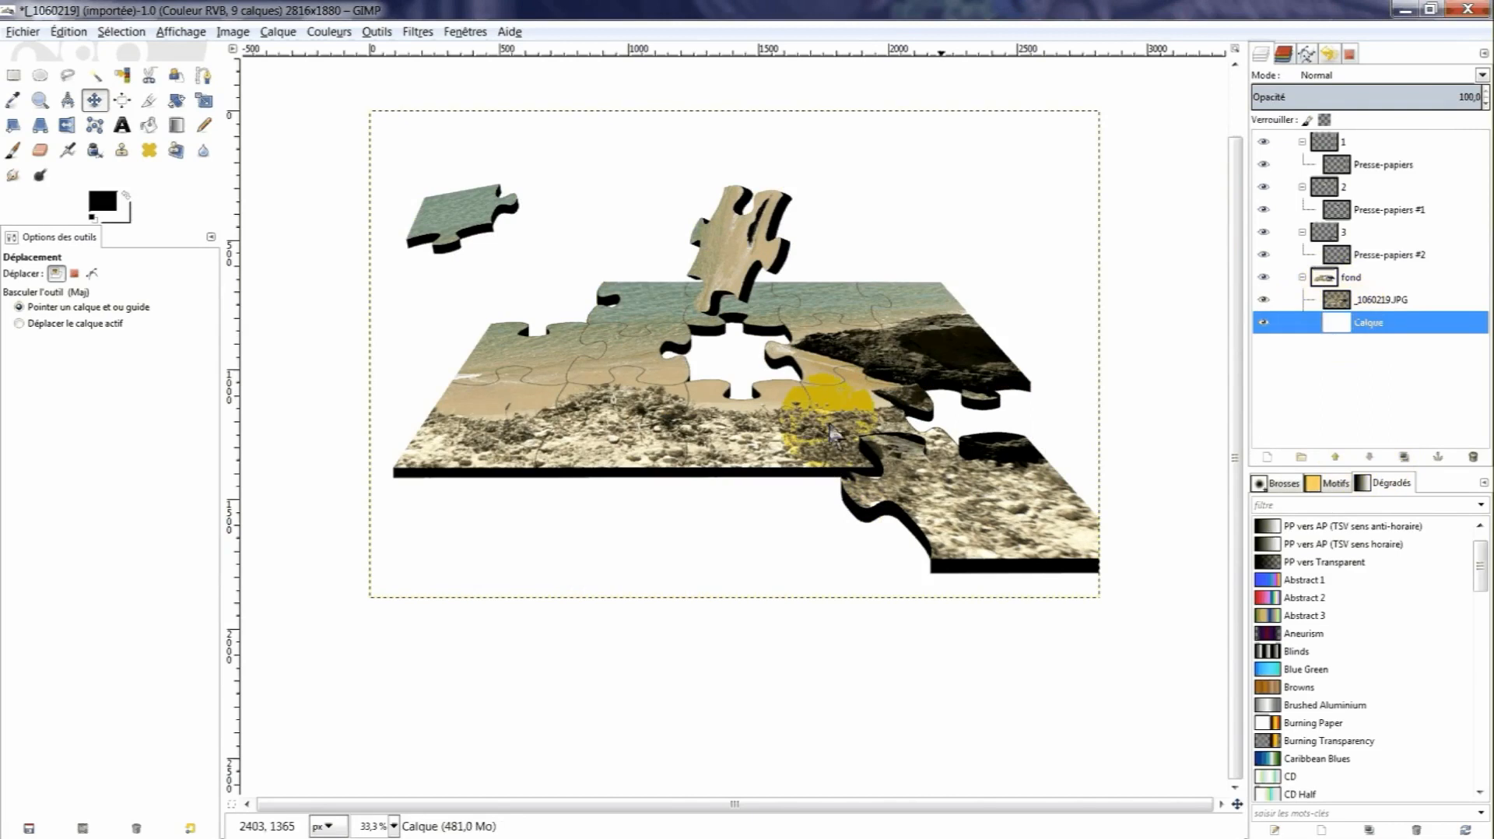
left_click(177, 126)
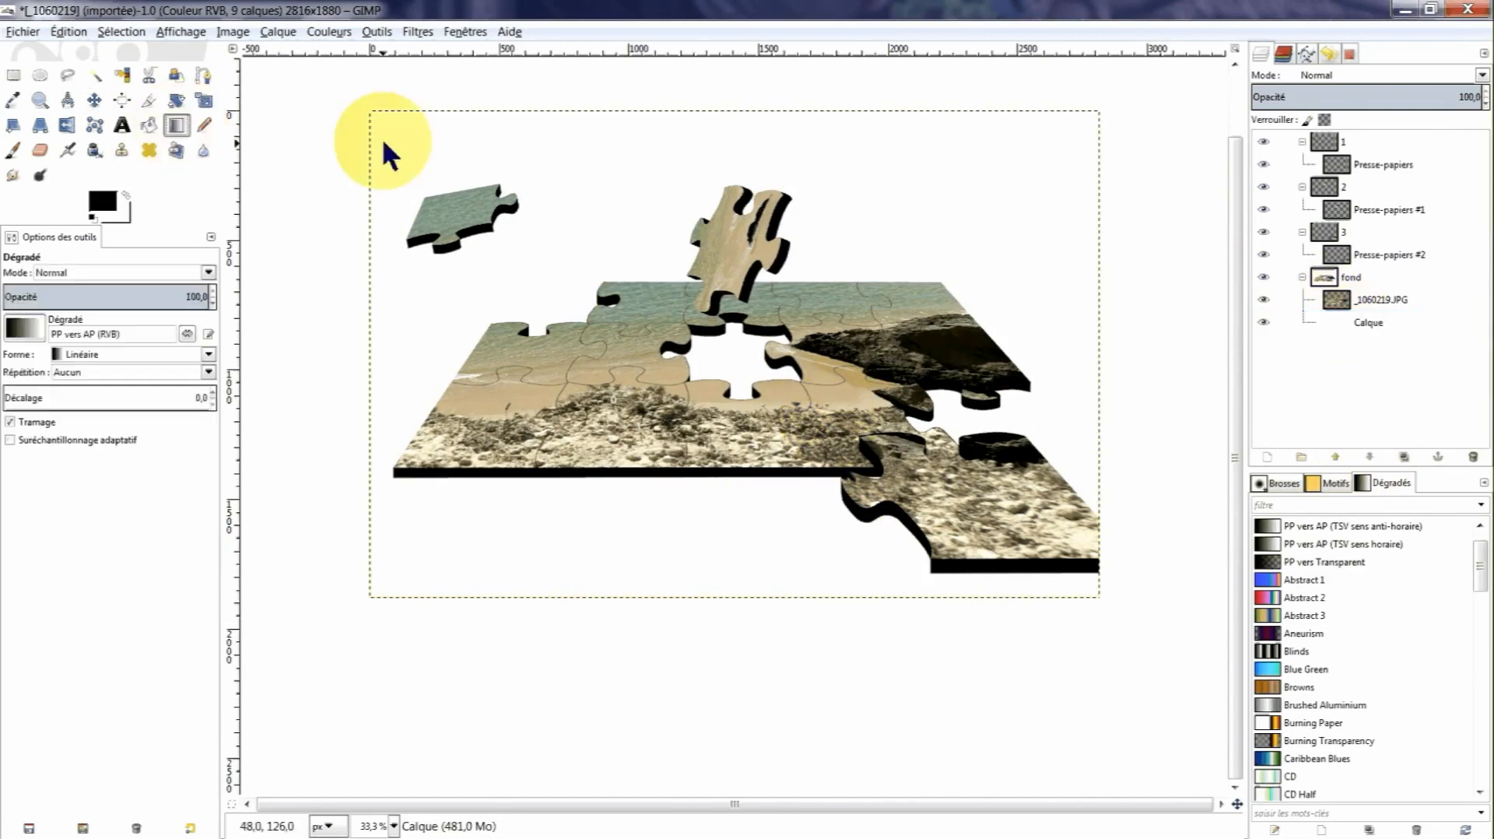
left_click_drag(385, 142, 1073, 554)
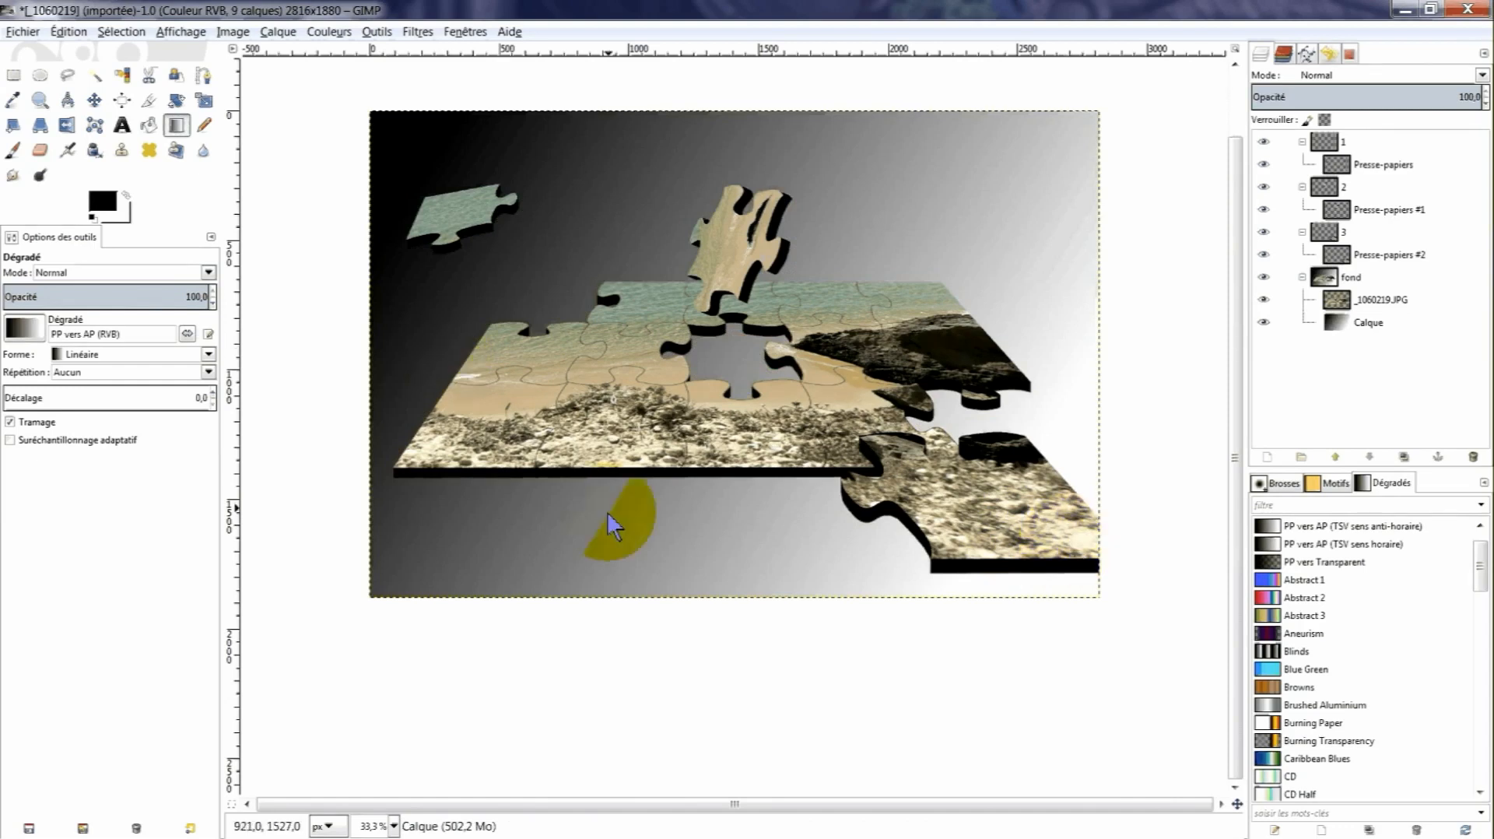
left_click_drag(810, 533, 556, 153)
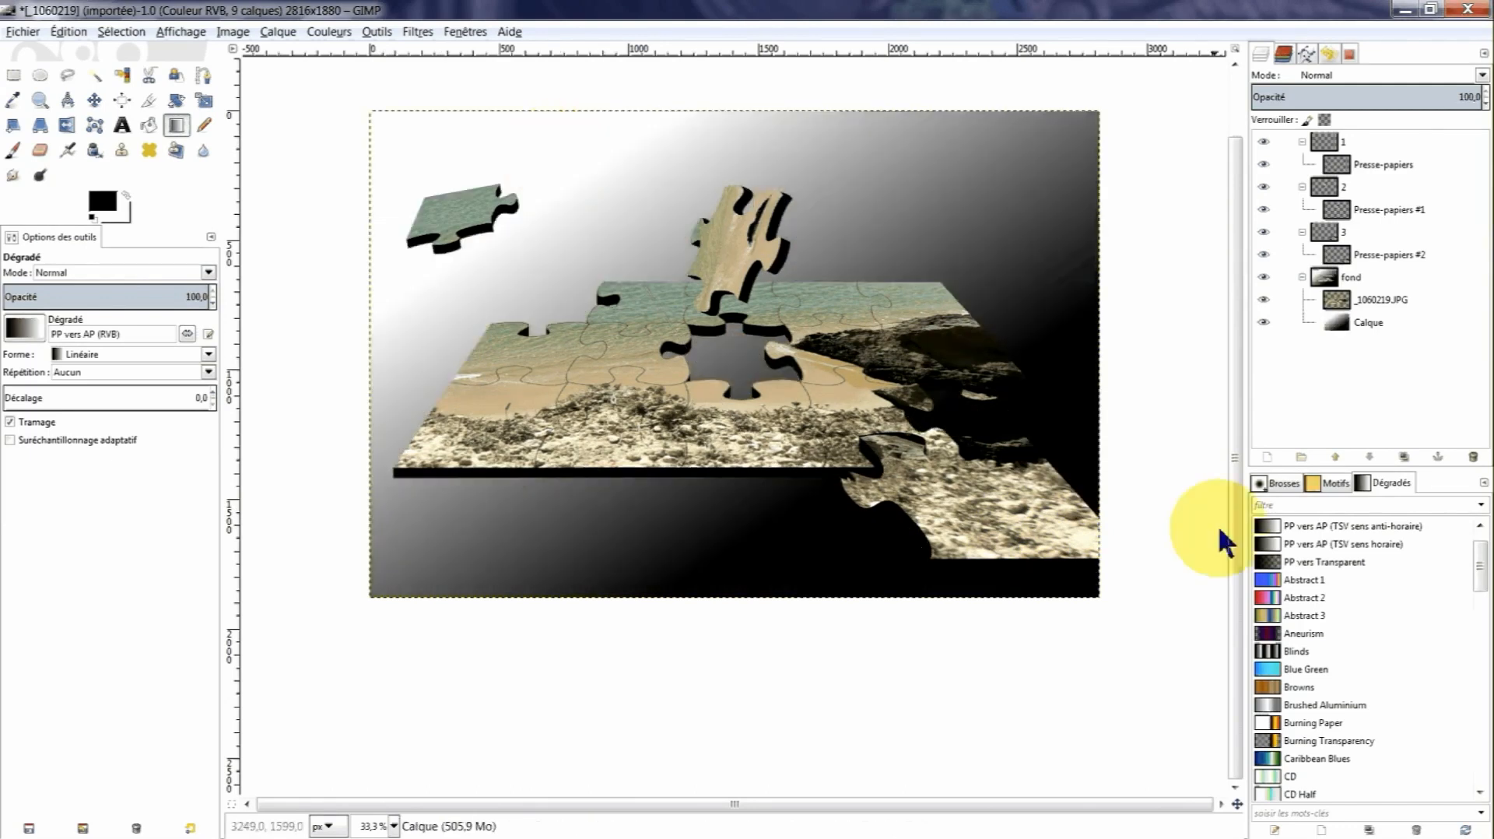
Fill the Calque layer with the linear Blue Green gradient, running diagonally from the upper right to the lower left of the image.
left_click(1306, 669)
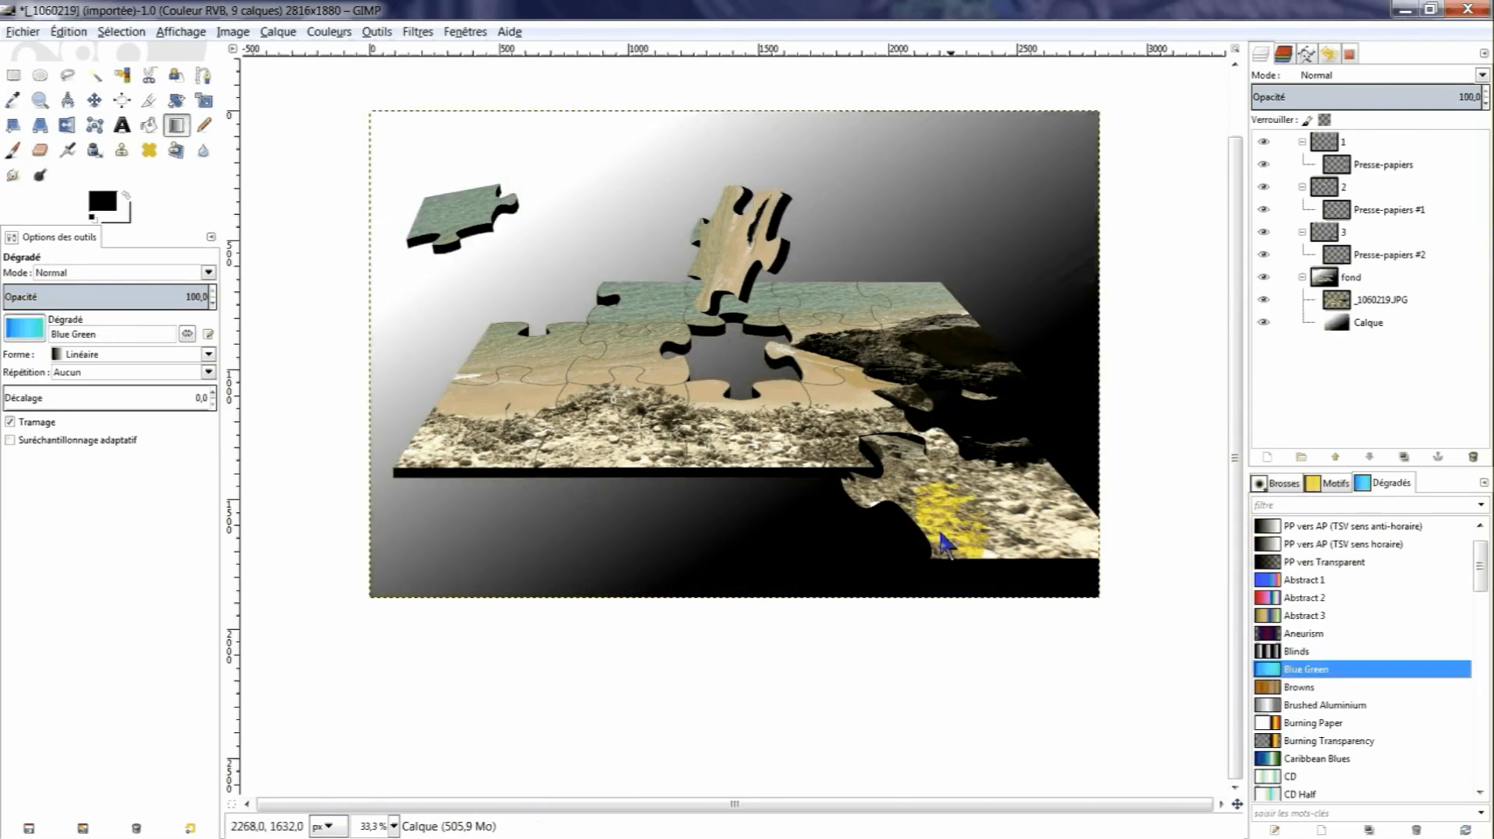
left_click_drag(944, 542, 506, 128)
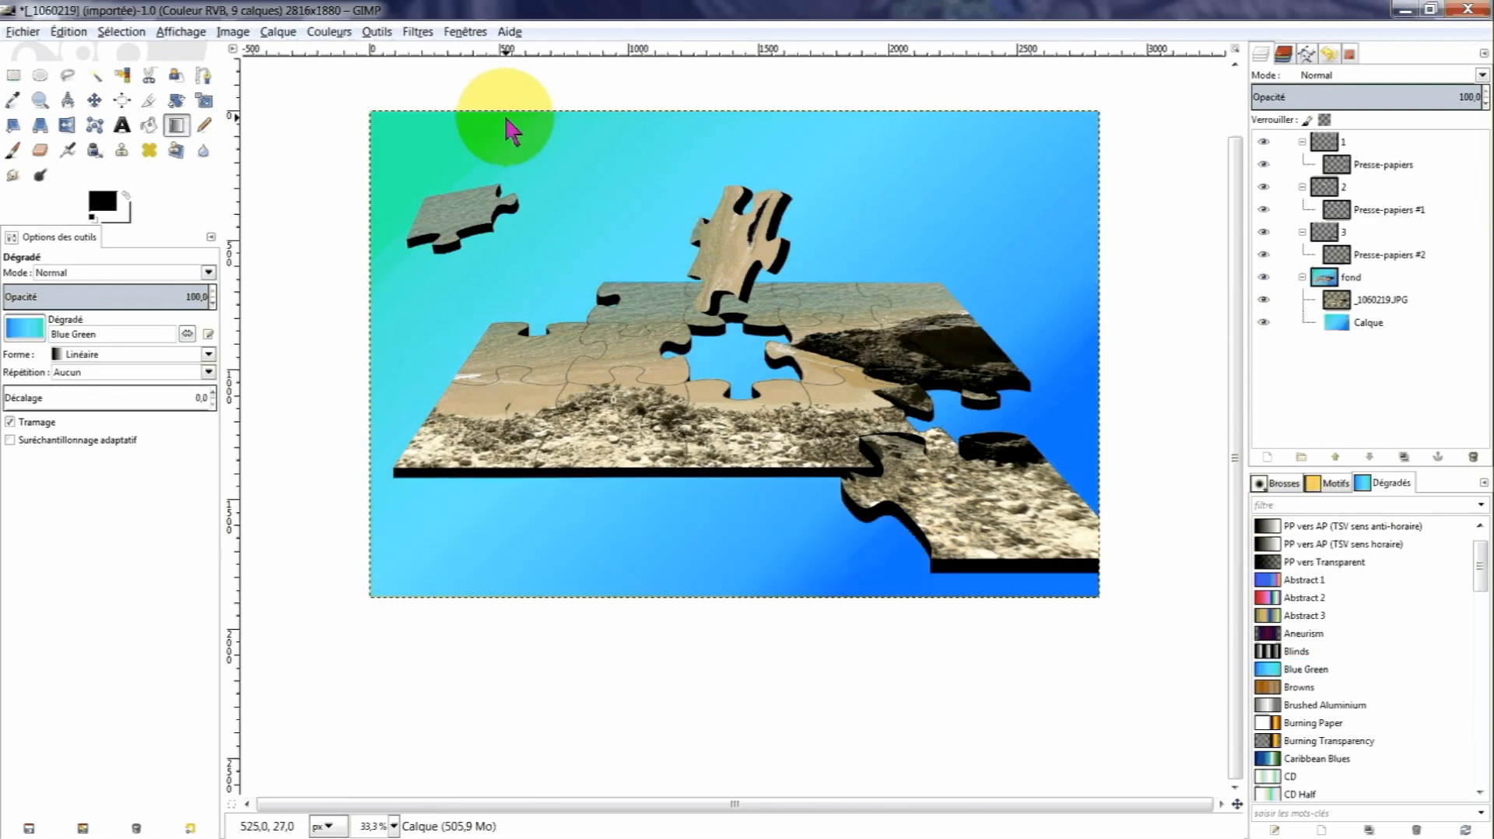
left_click_drag(901, 188, 627, 489)
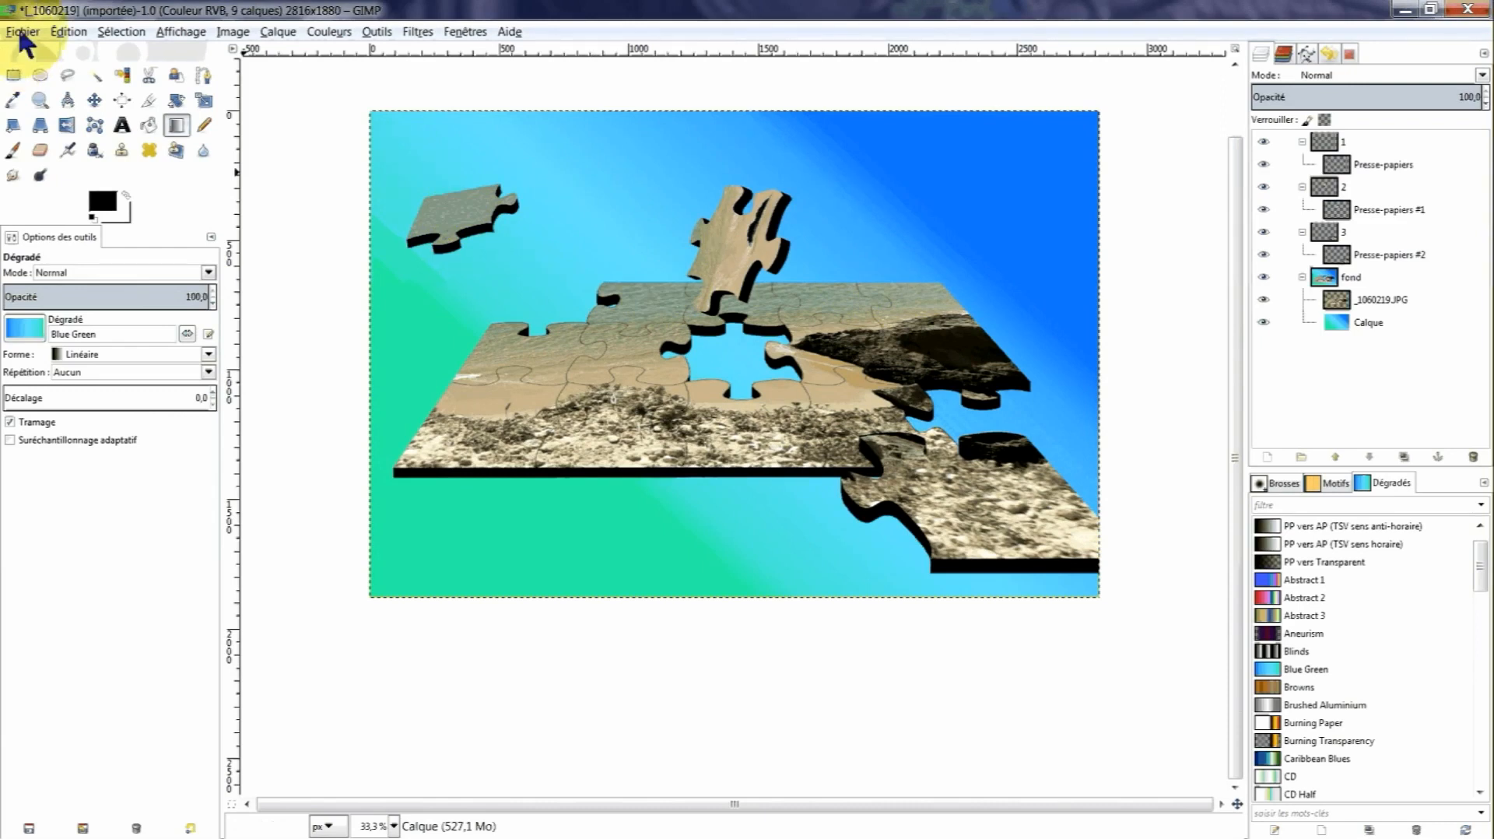
Save the image to the desktop (Bureau) as tuto.xcf.
left_click(23, 33)
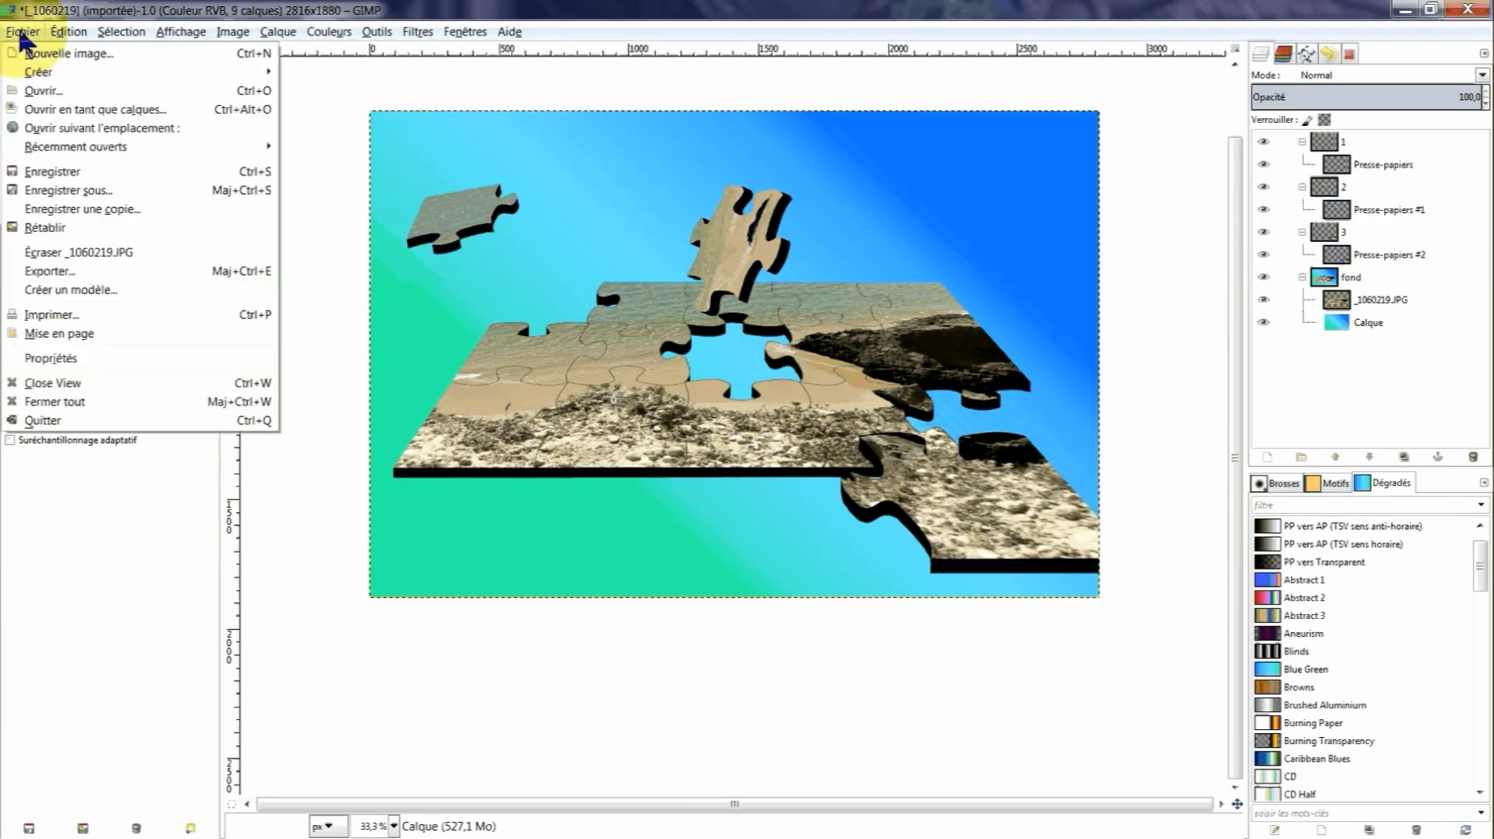
left_click(94, 175)
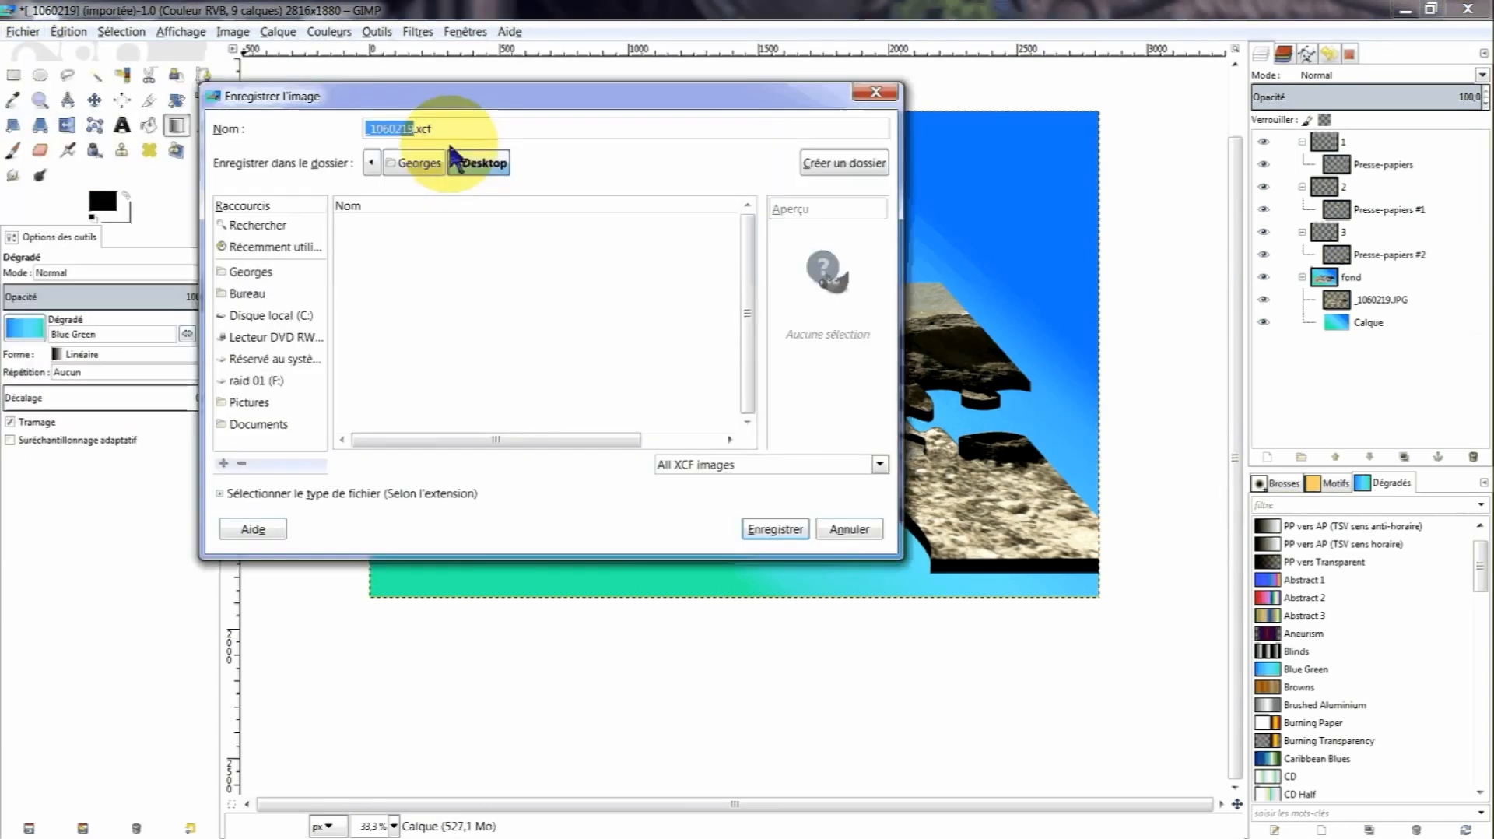
left_click(266, 298)
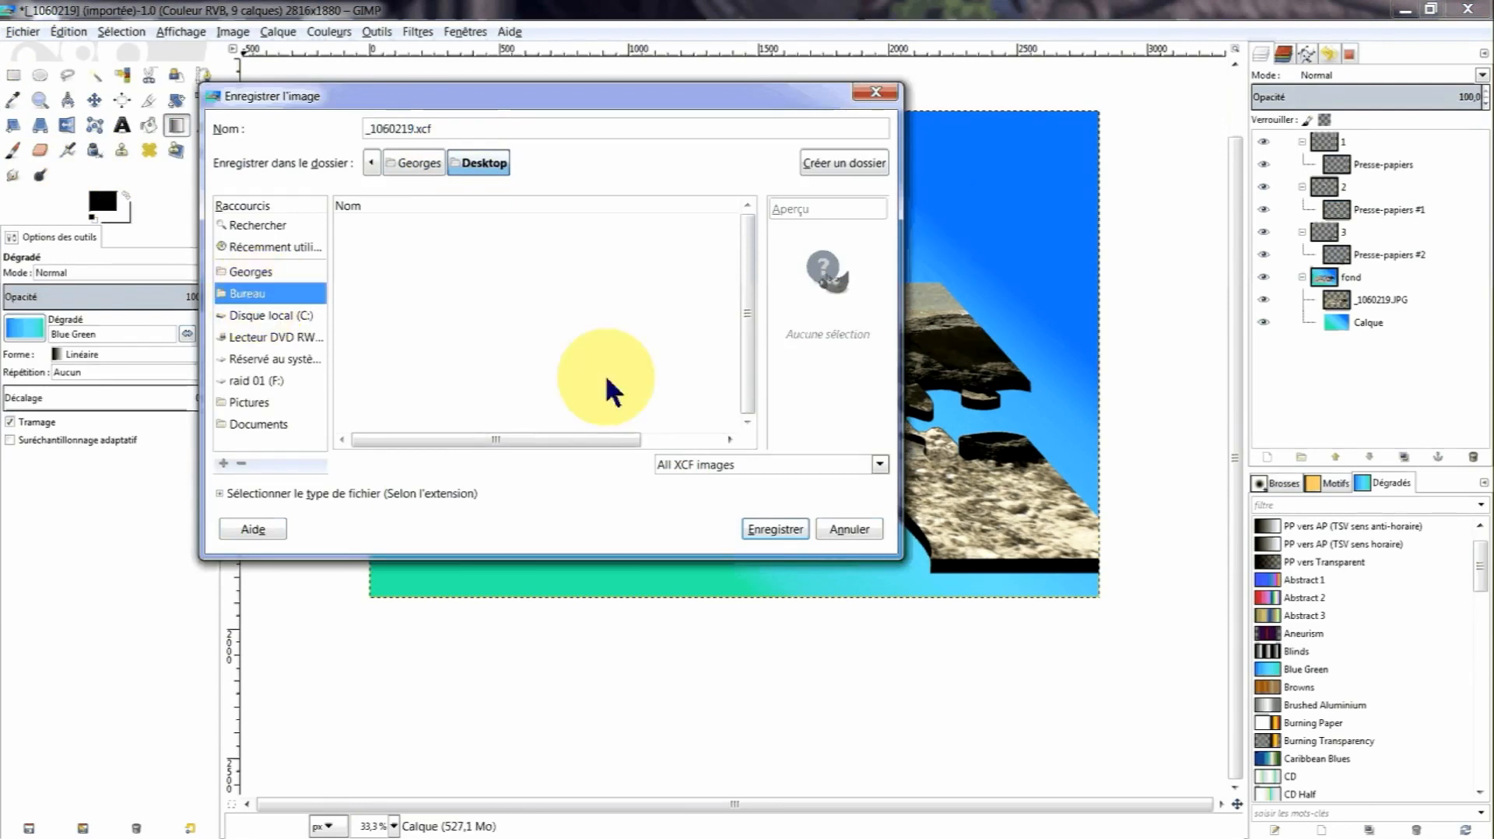
left_click_drag(417, 129, 226, 126)
type("tutop")
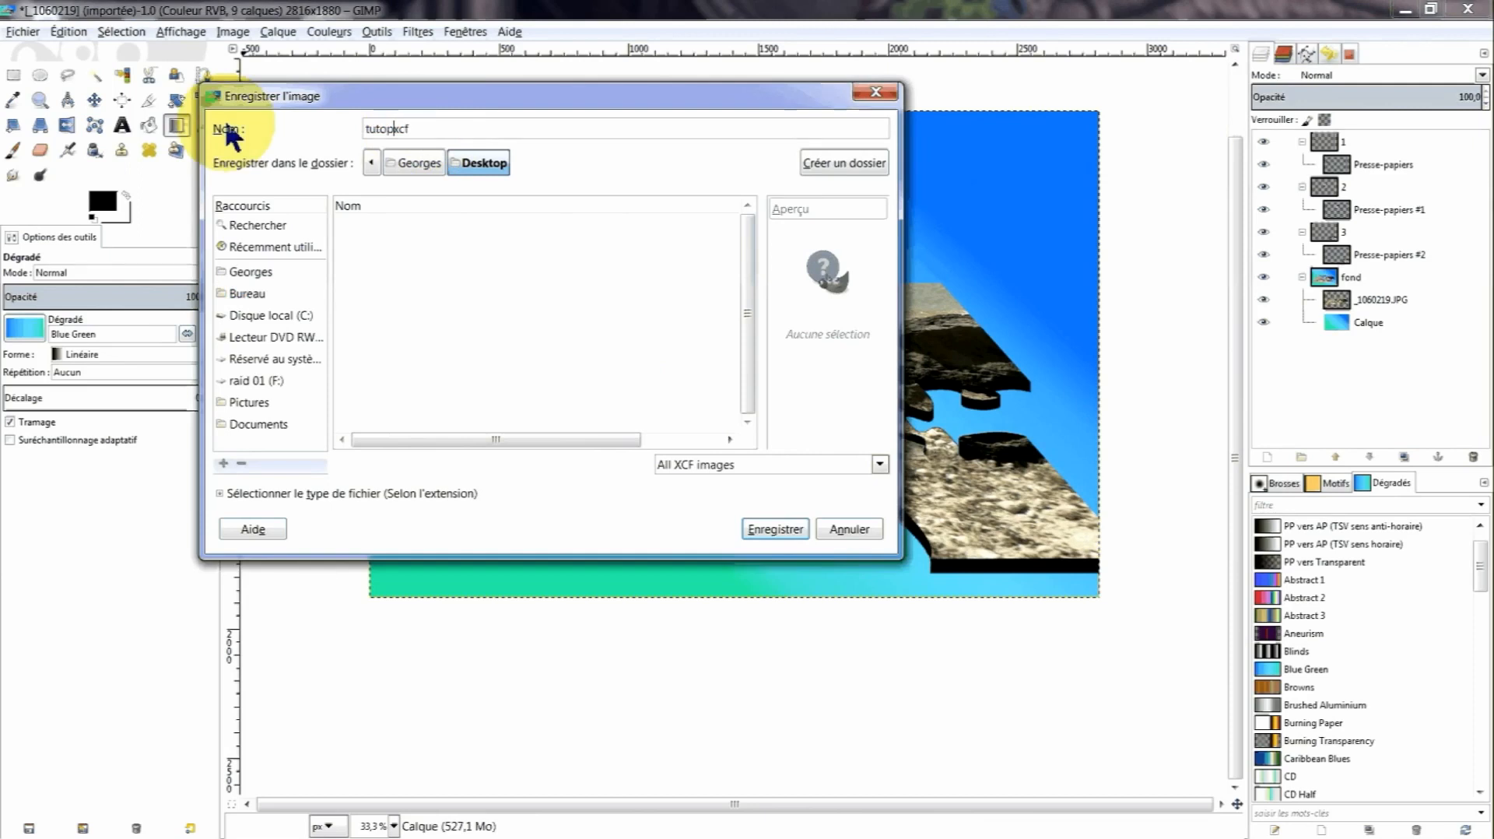
key("BackSpace")
type(".")
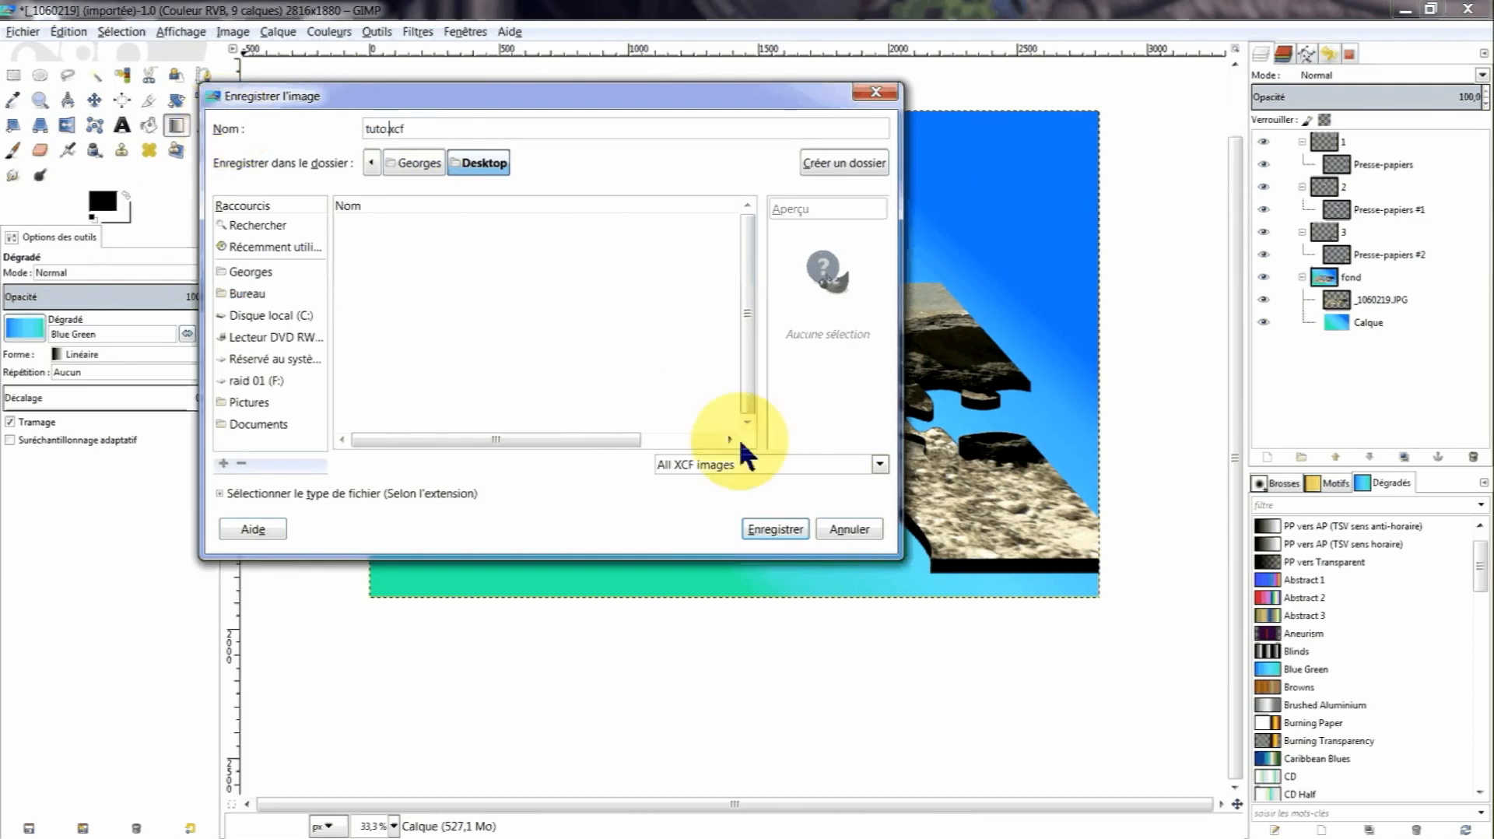
left_click(783, 529)
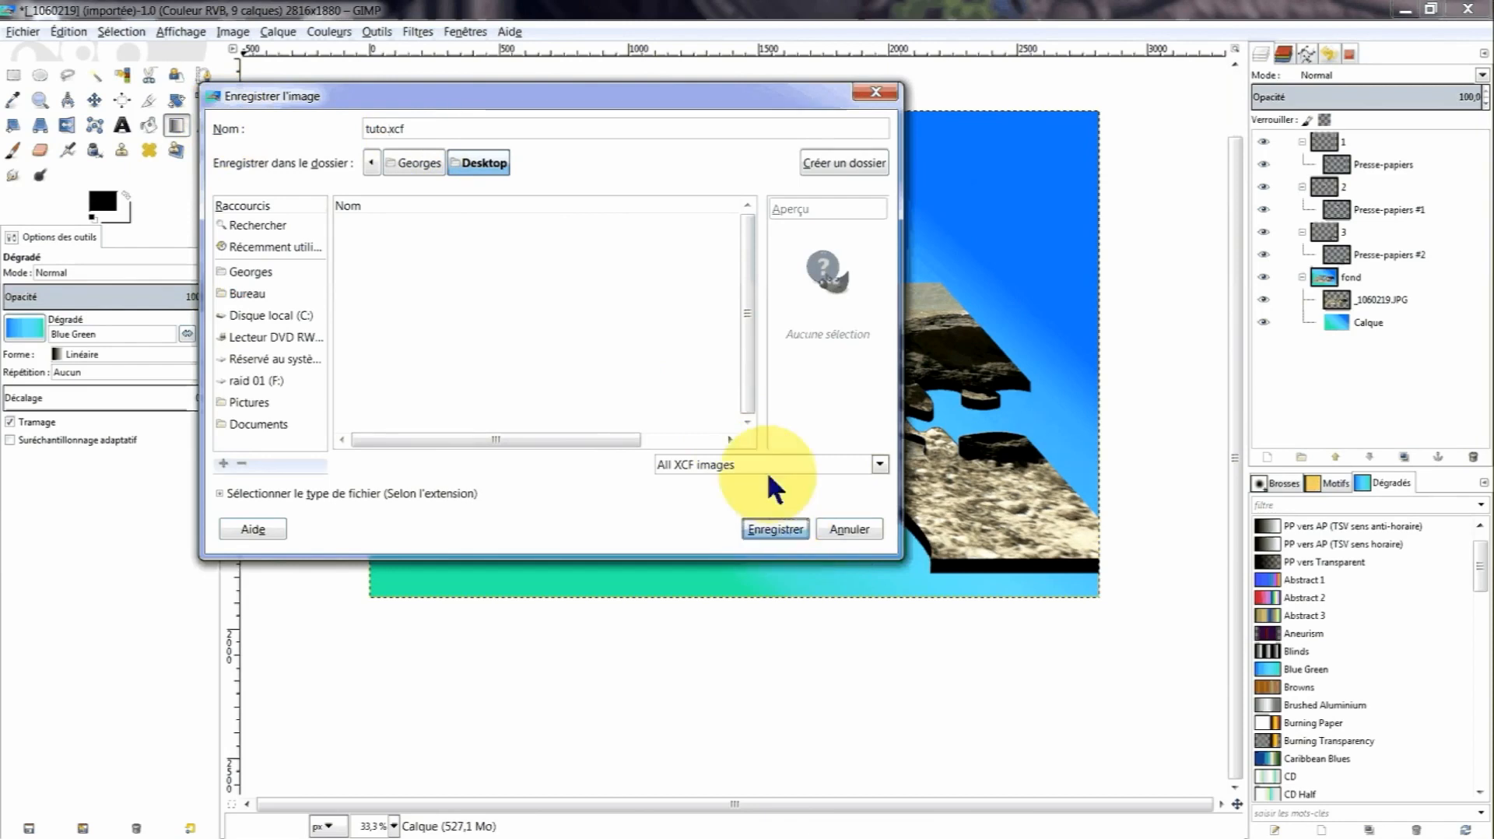
Export the image to the desktop as tuto.png, with Adam7 interlacing, gamma saving and layer offset saving enabled.
left_click(23, 32)
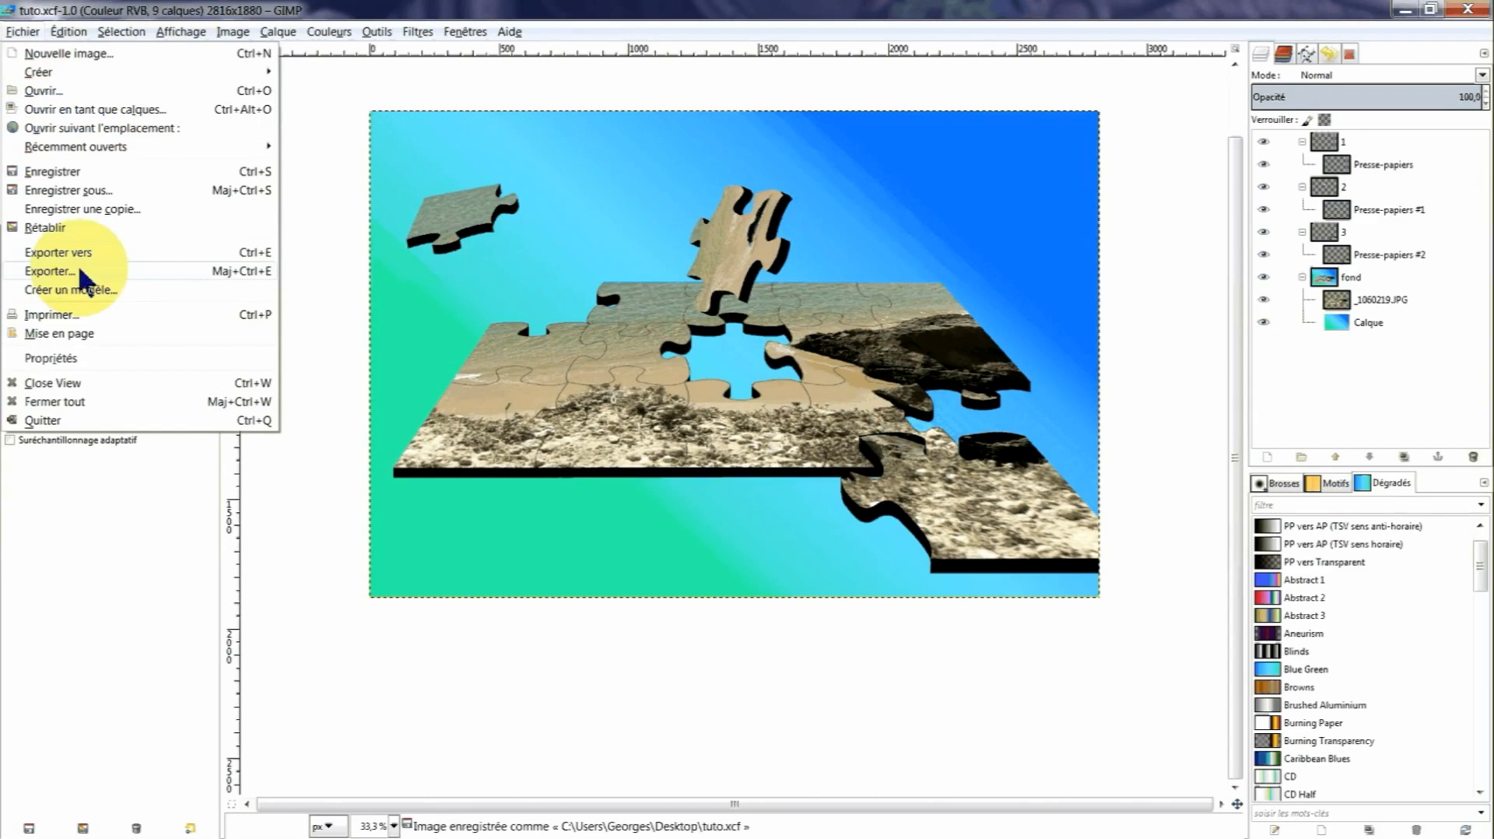
left_click(54, 271)
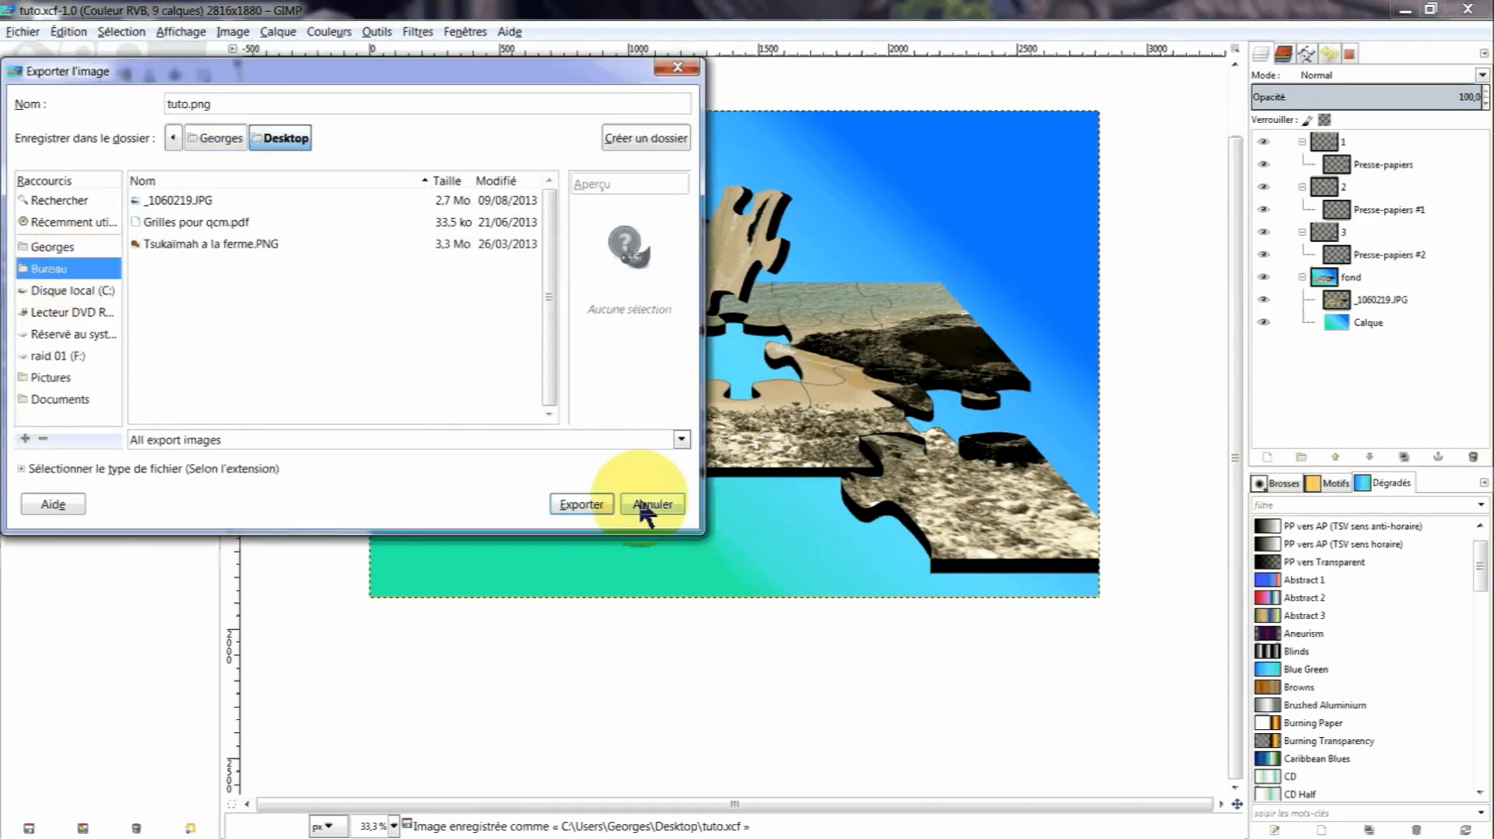
left_click(586, 509)
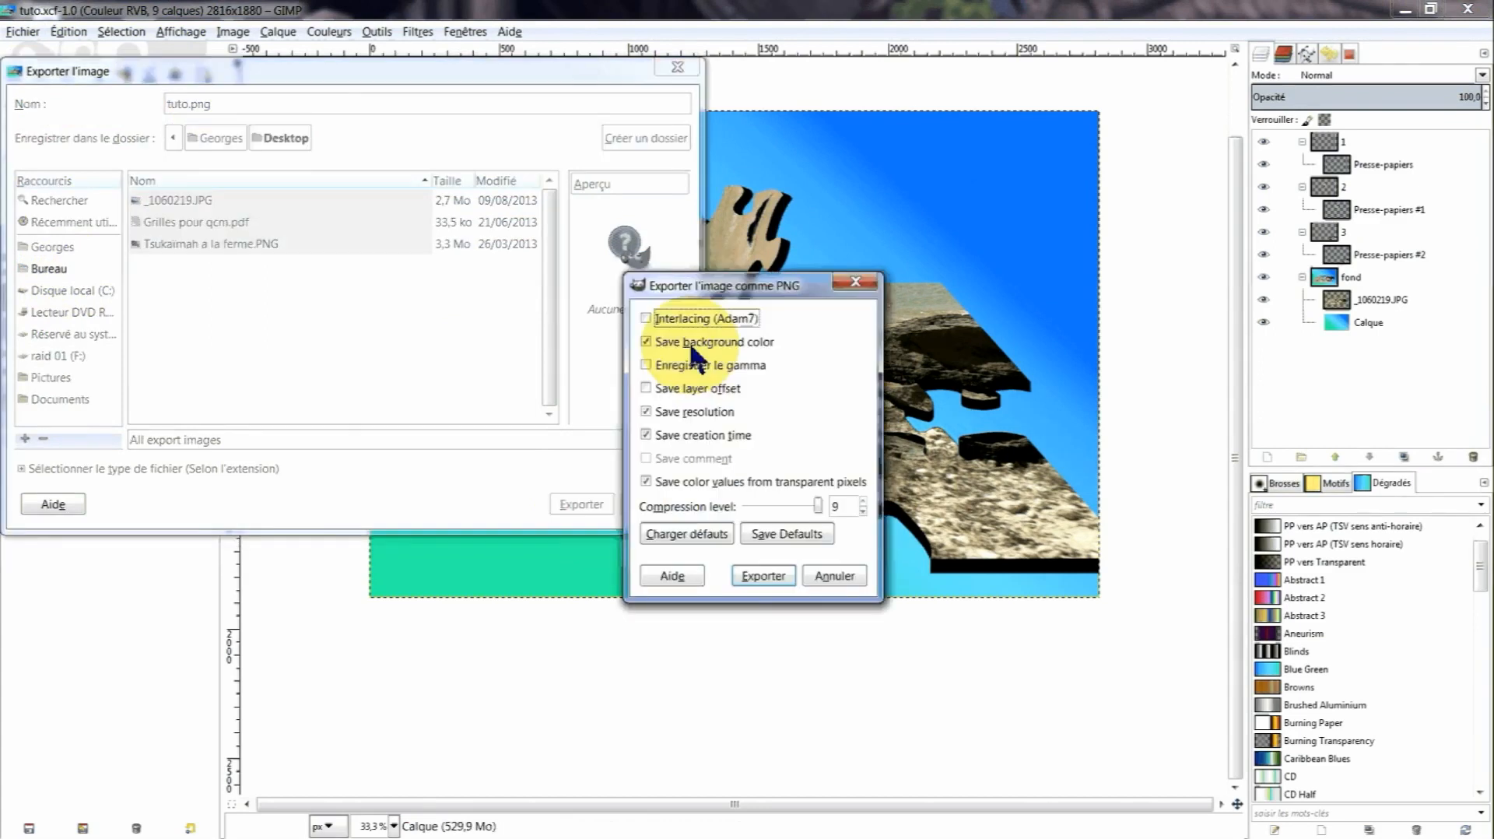
left_click(661, 365)
left_click(662, 388)
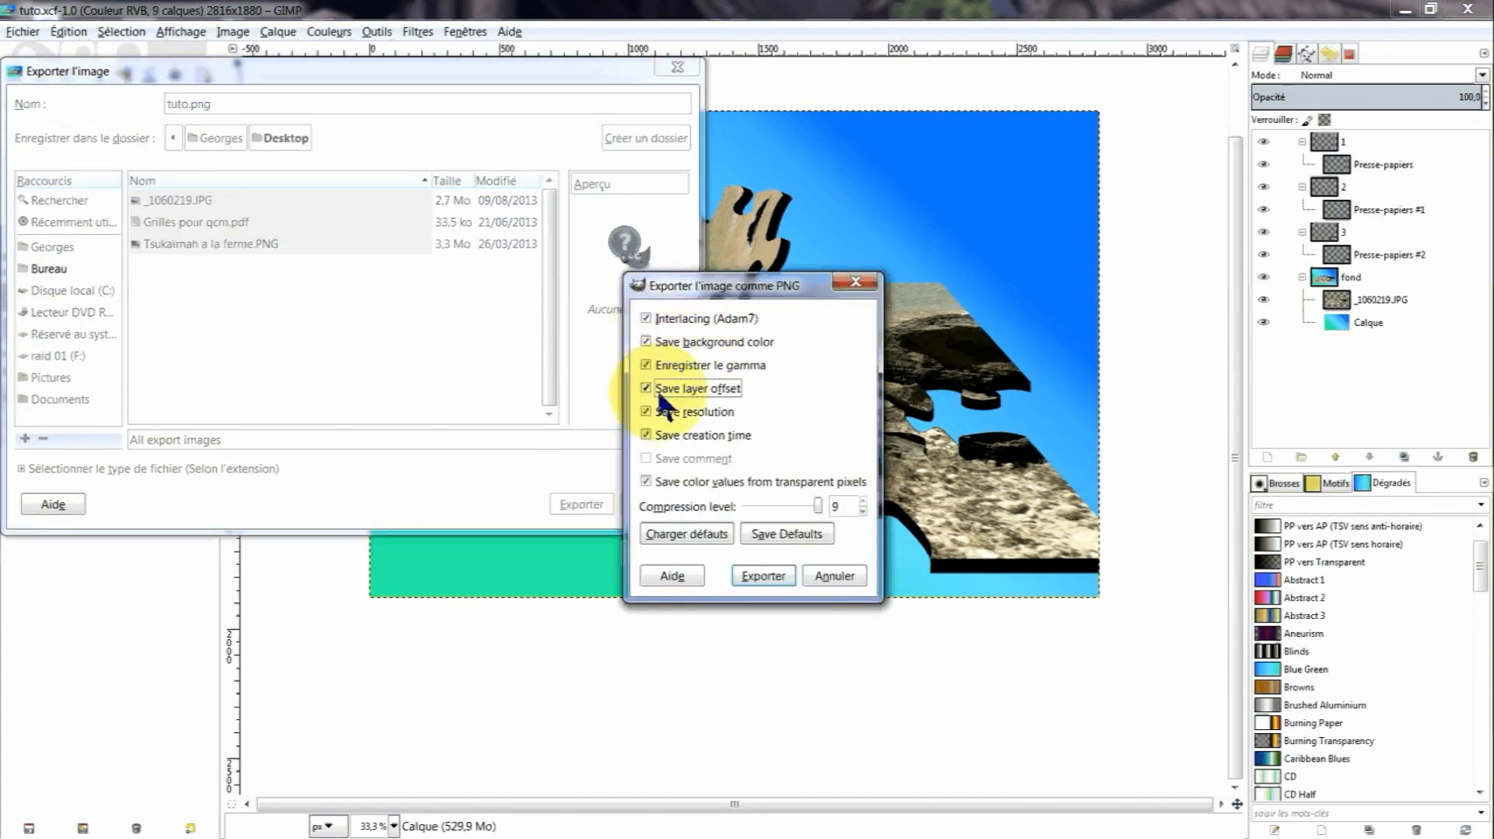
left_click(767, 576)
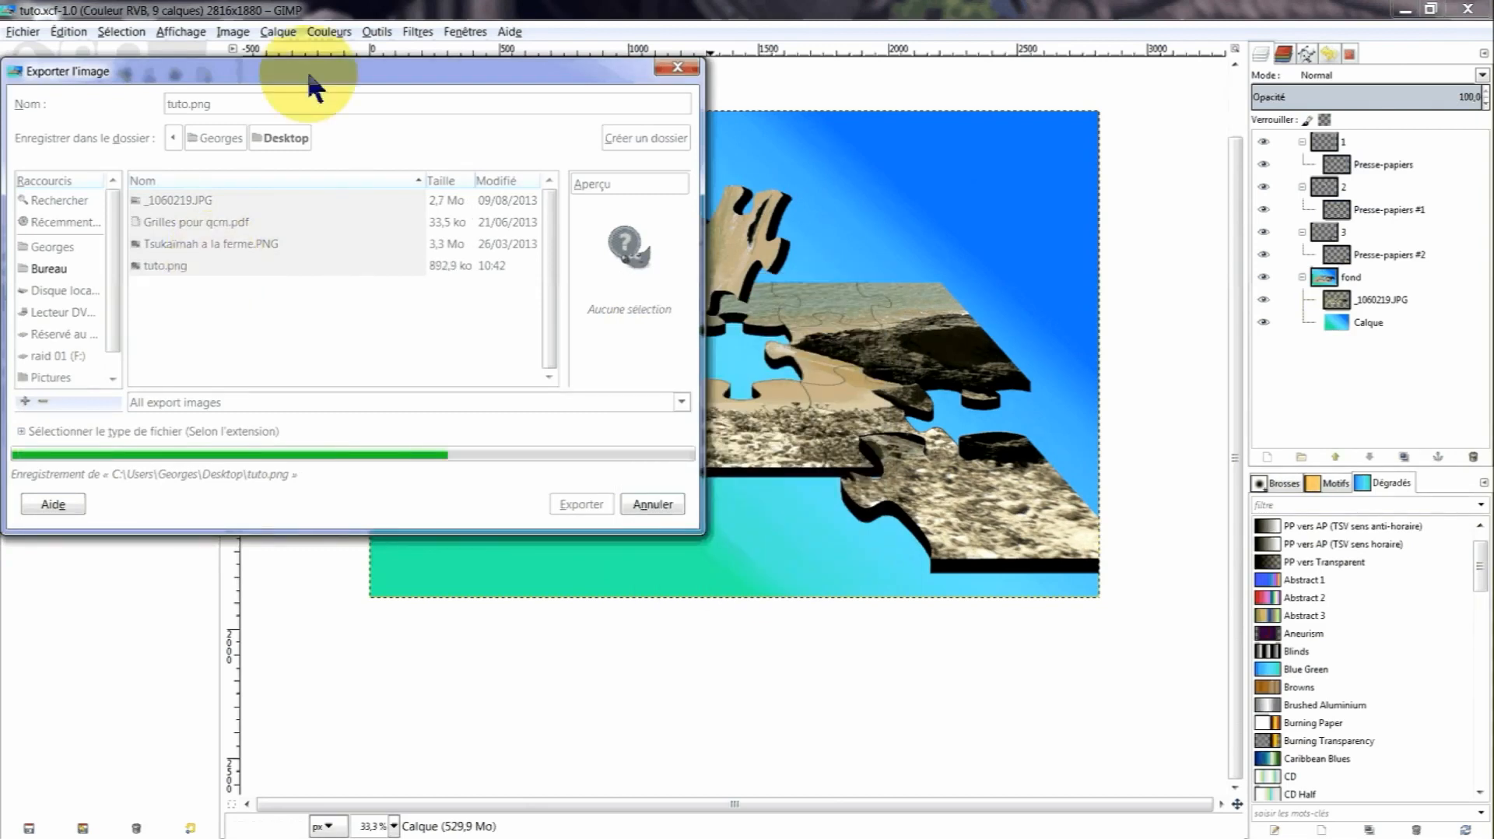
left_click_drag(306, 70, 527, 87)
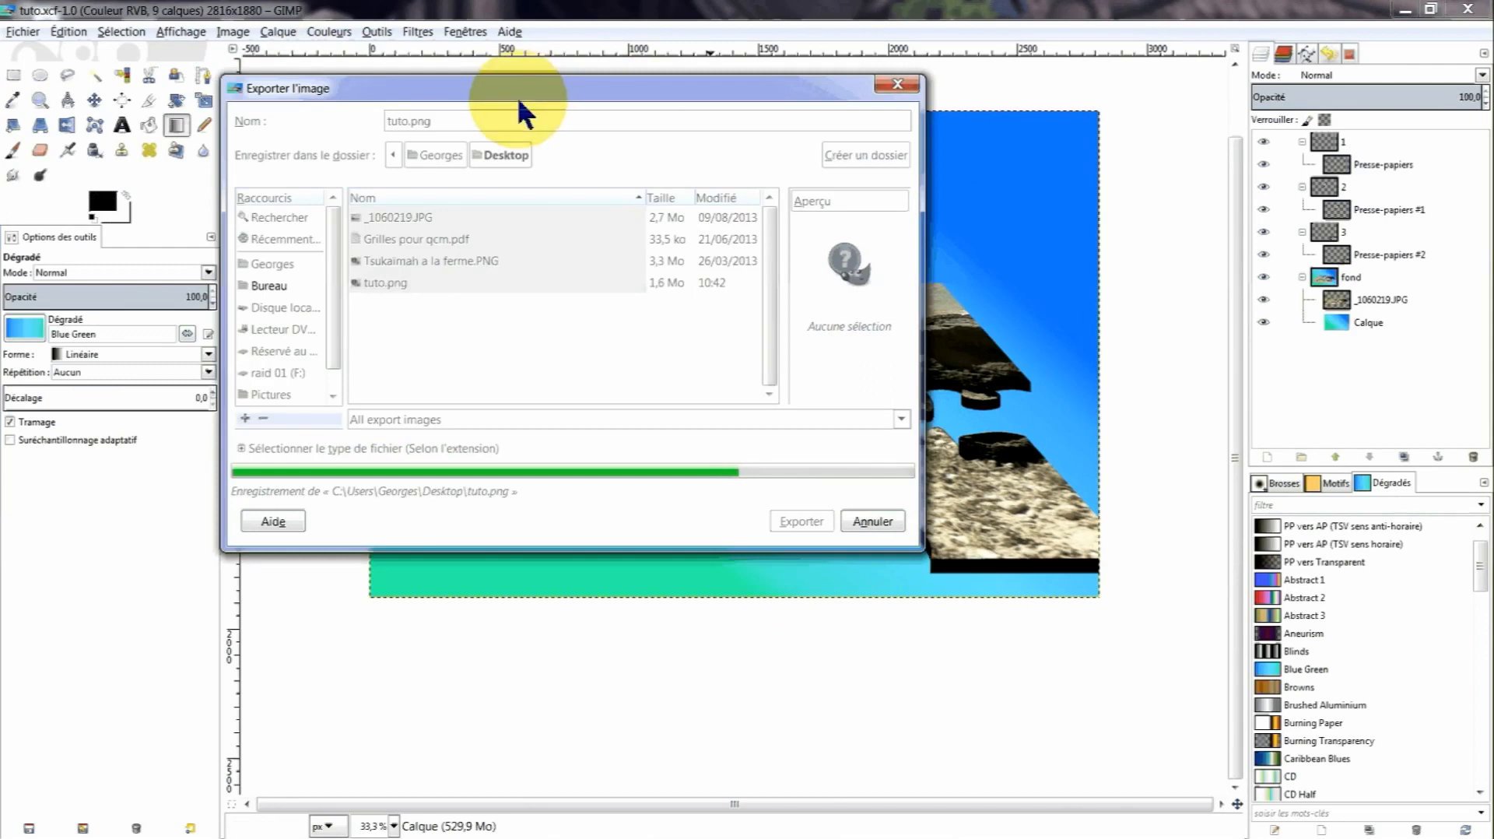